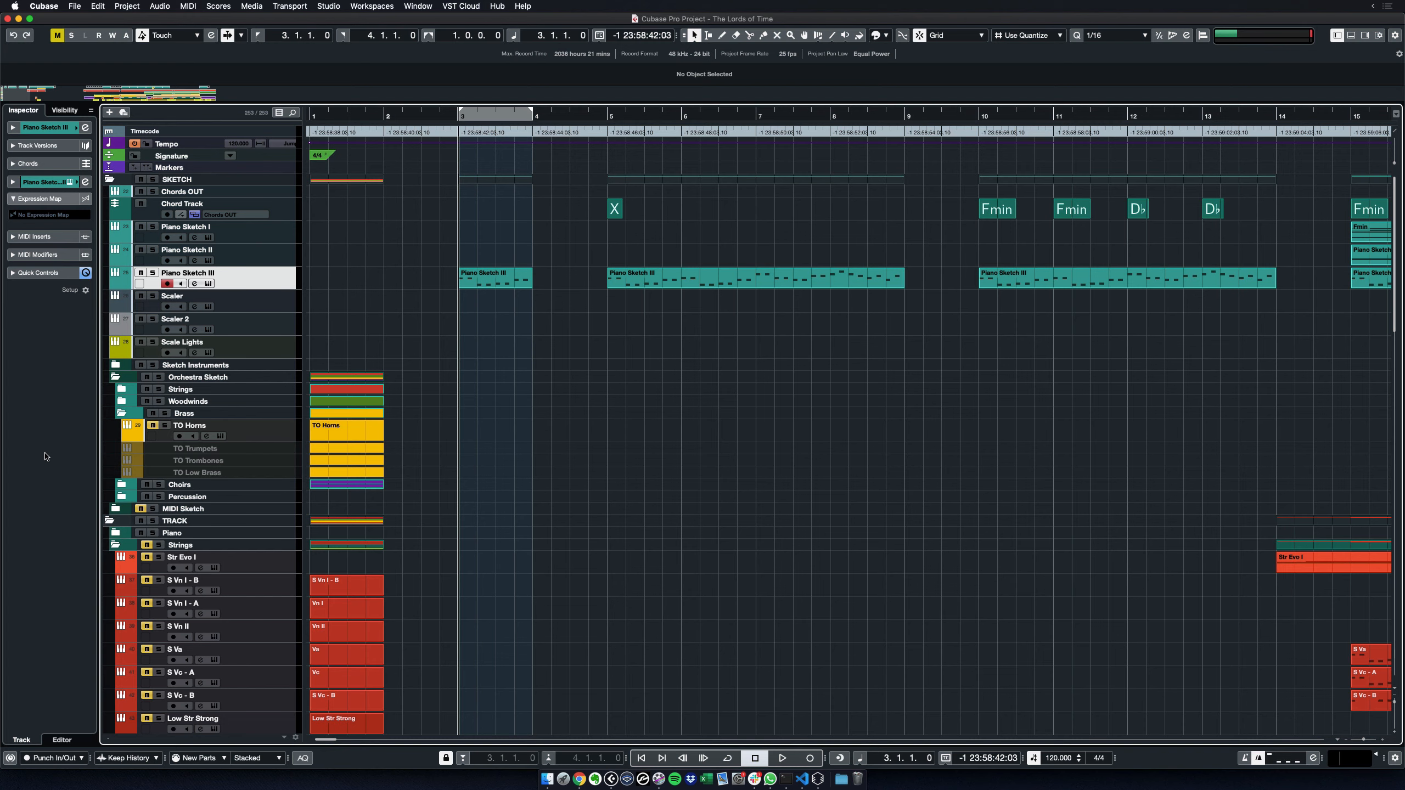
Check the Piano Sketch III track's instrument and play back its bar 3 clip in the Key Editor
{"action": "left_click", "coordinate": [208, 283]}
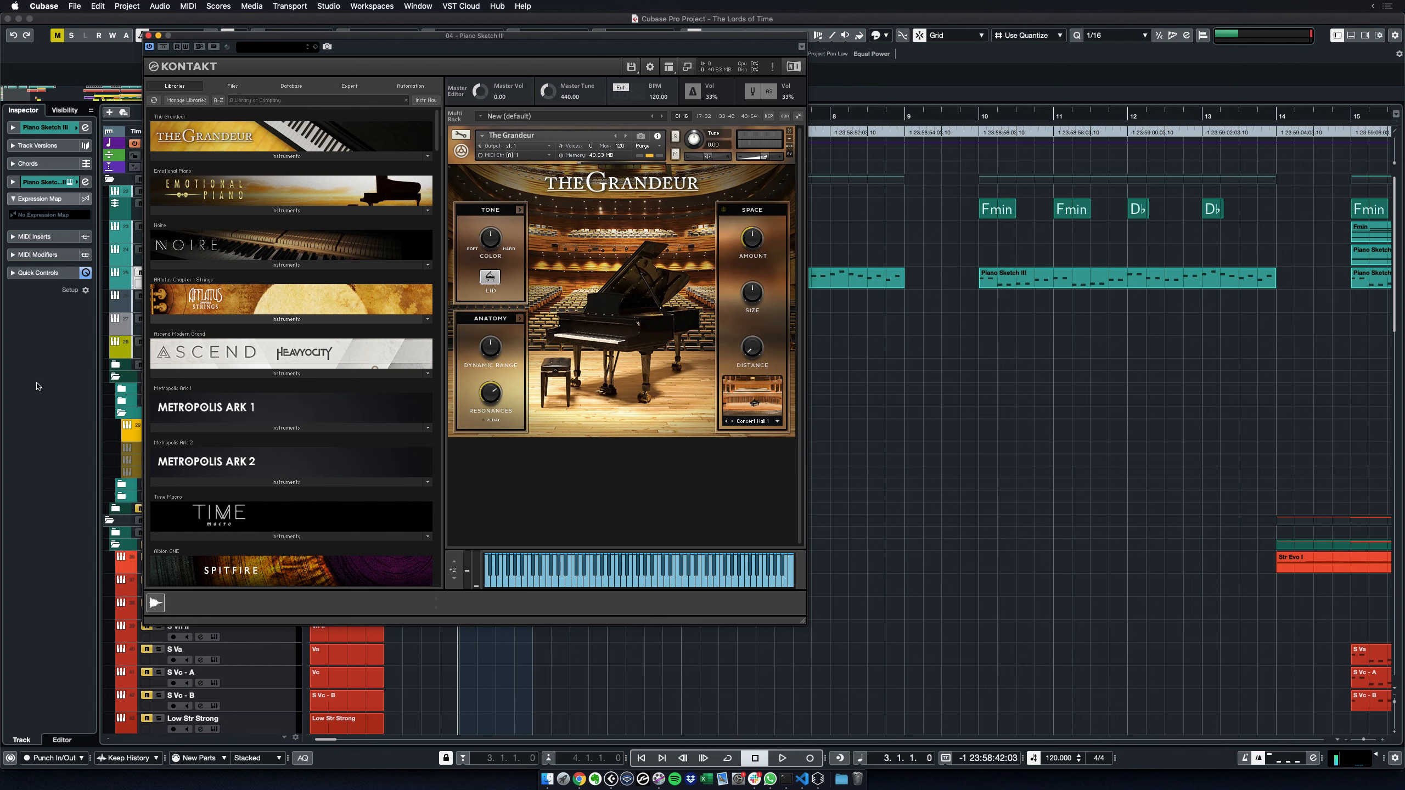
{"action": "key", "text": "super+w"}
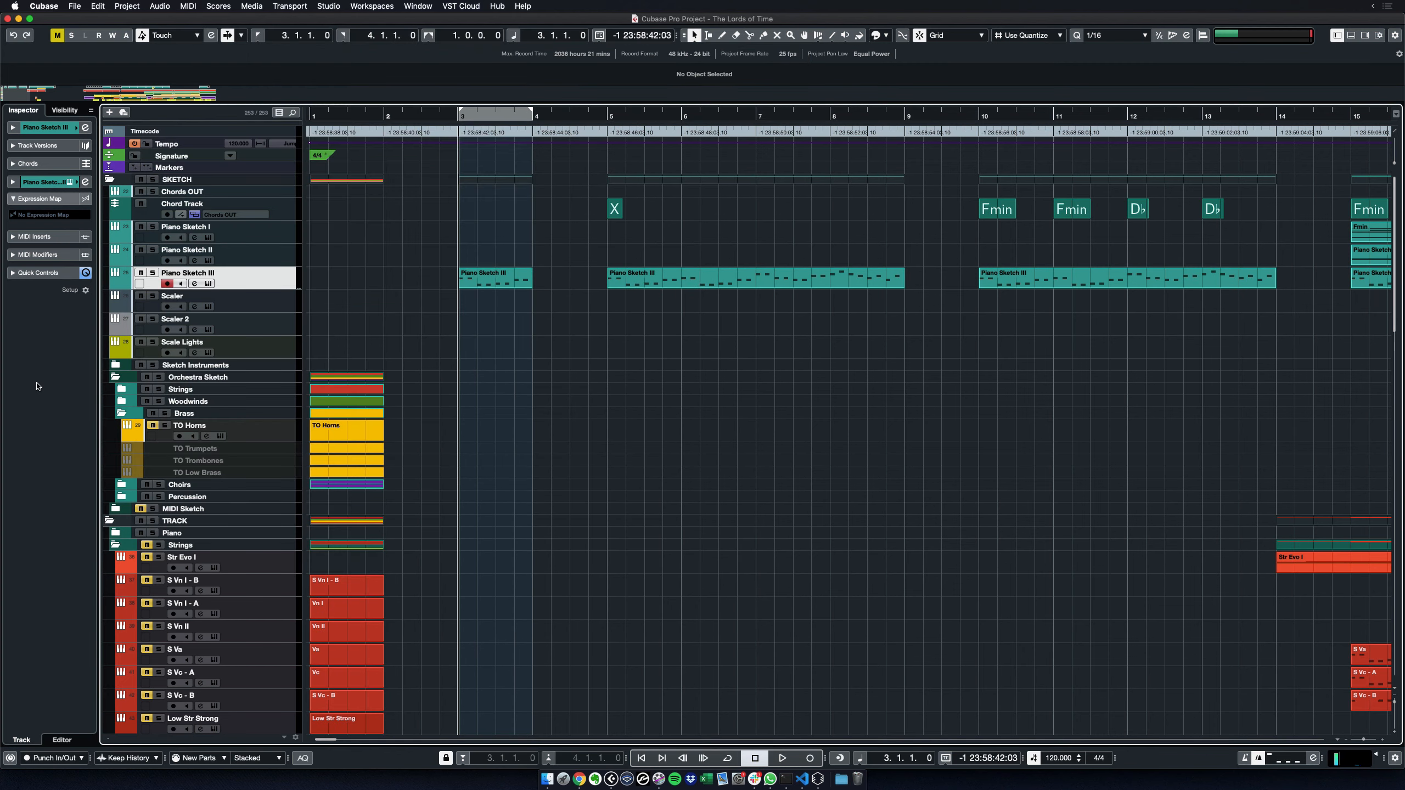
{"action": "left_click", "coordinate": [498, 281]}
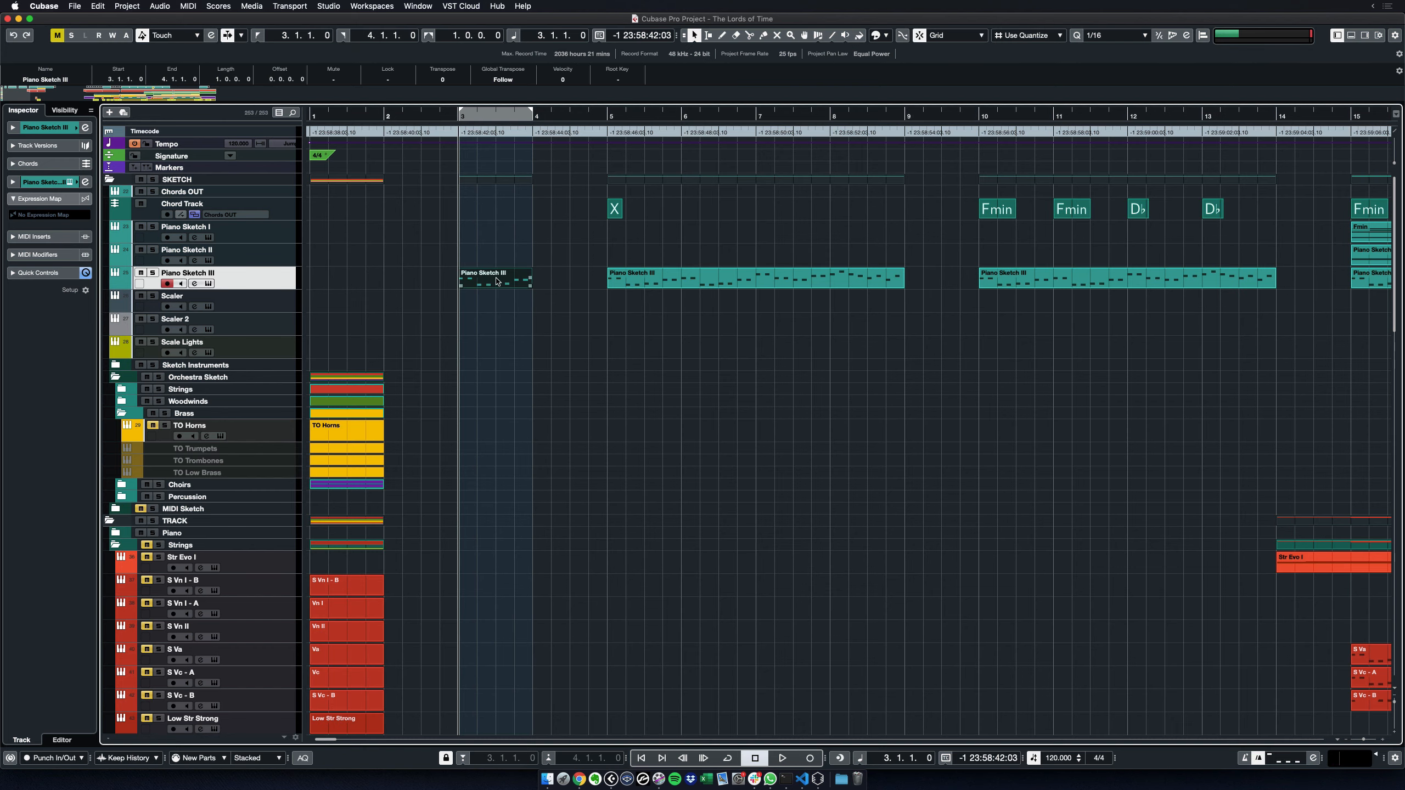
{"action": "double_click", "coordinate": [497, 281]}
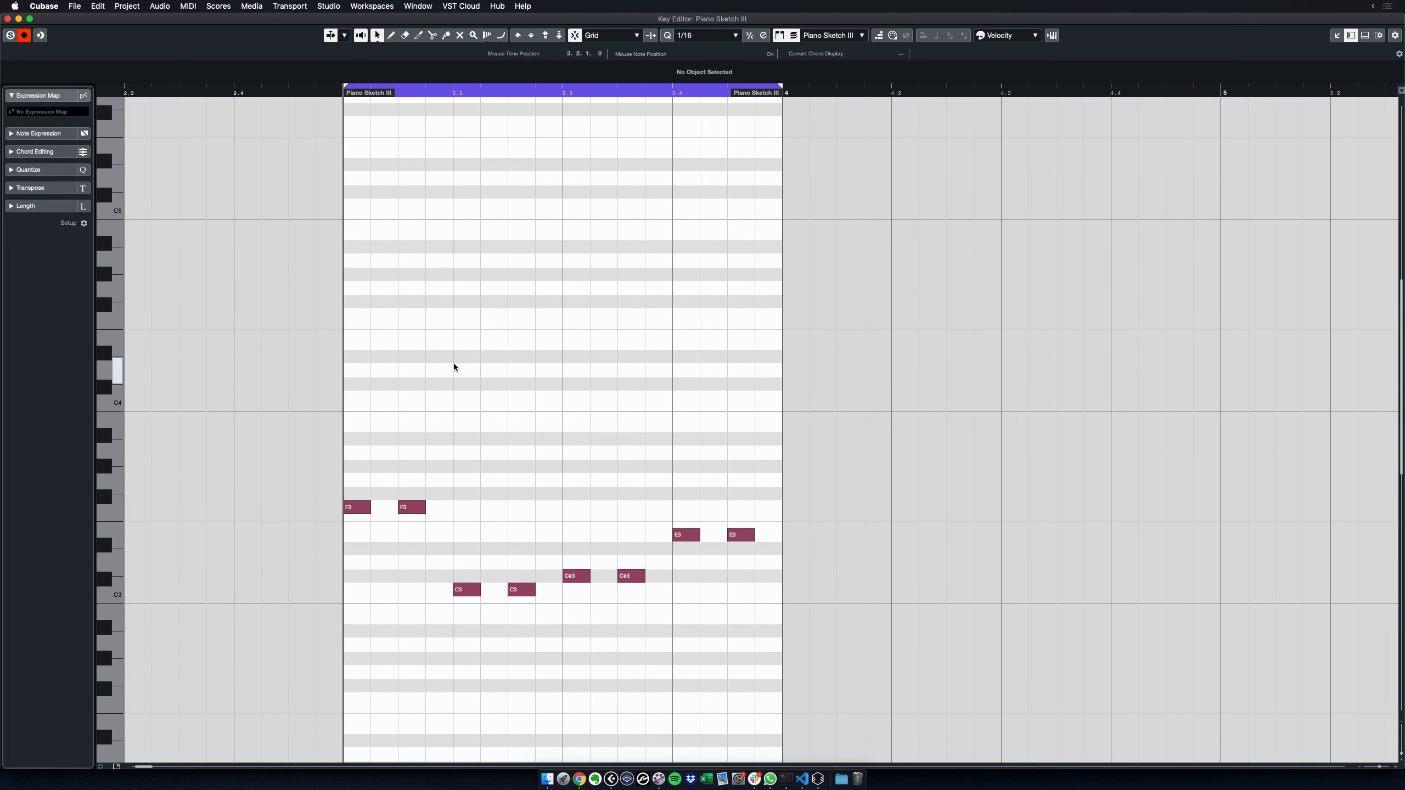
{"action": "scroll", "coordinate": [456, 365], "scroll_direction": "down", "scroll_amount": 5}
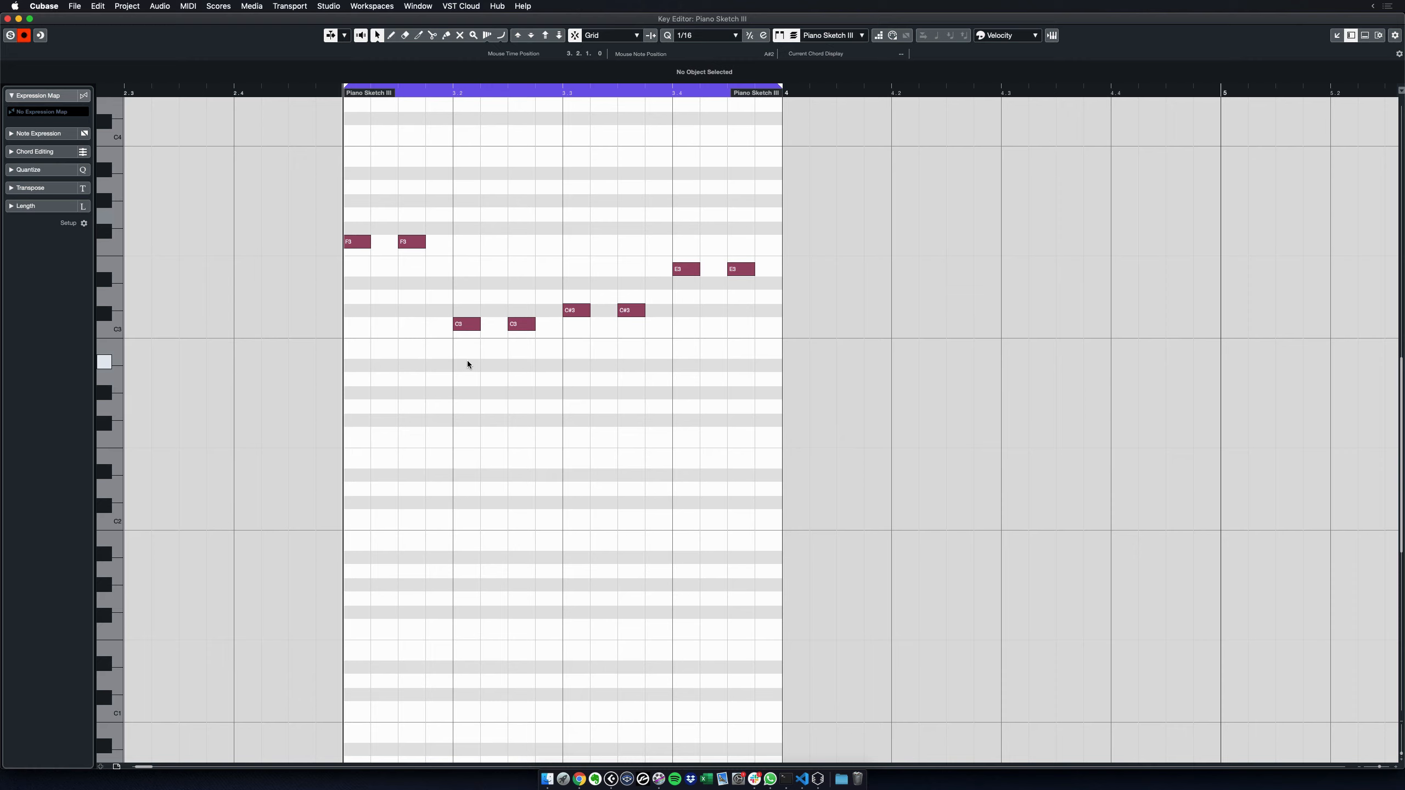
{"action": "key", "text": "space"}
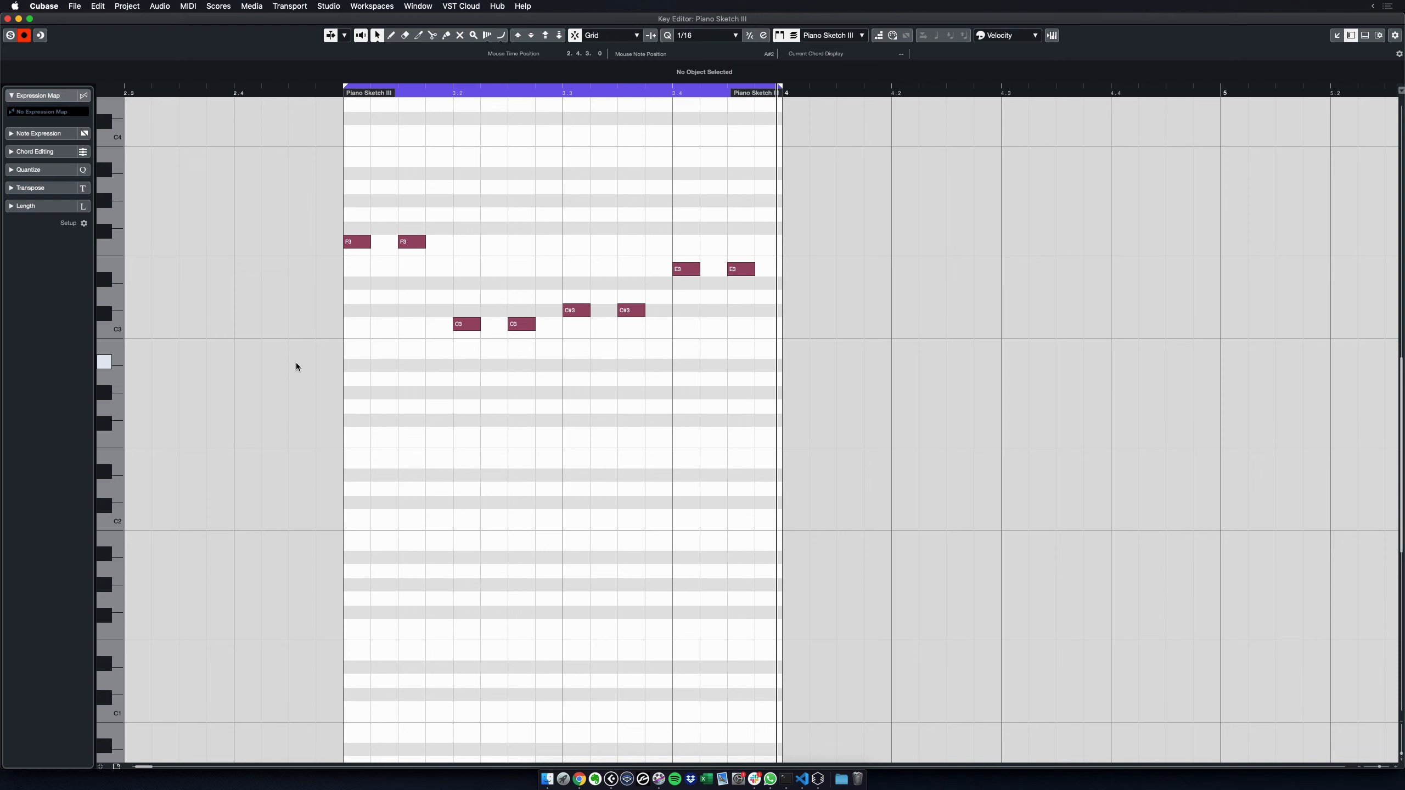
{"action": "key", "text": "Return"}
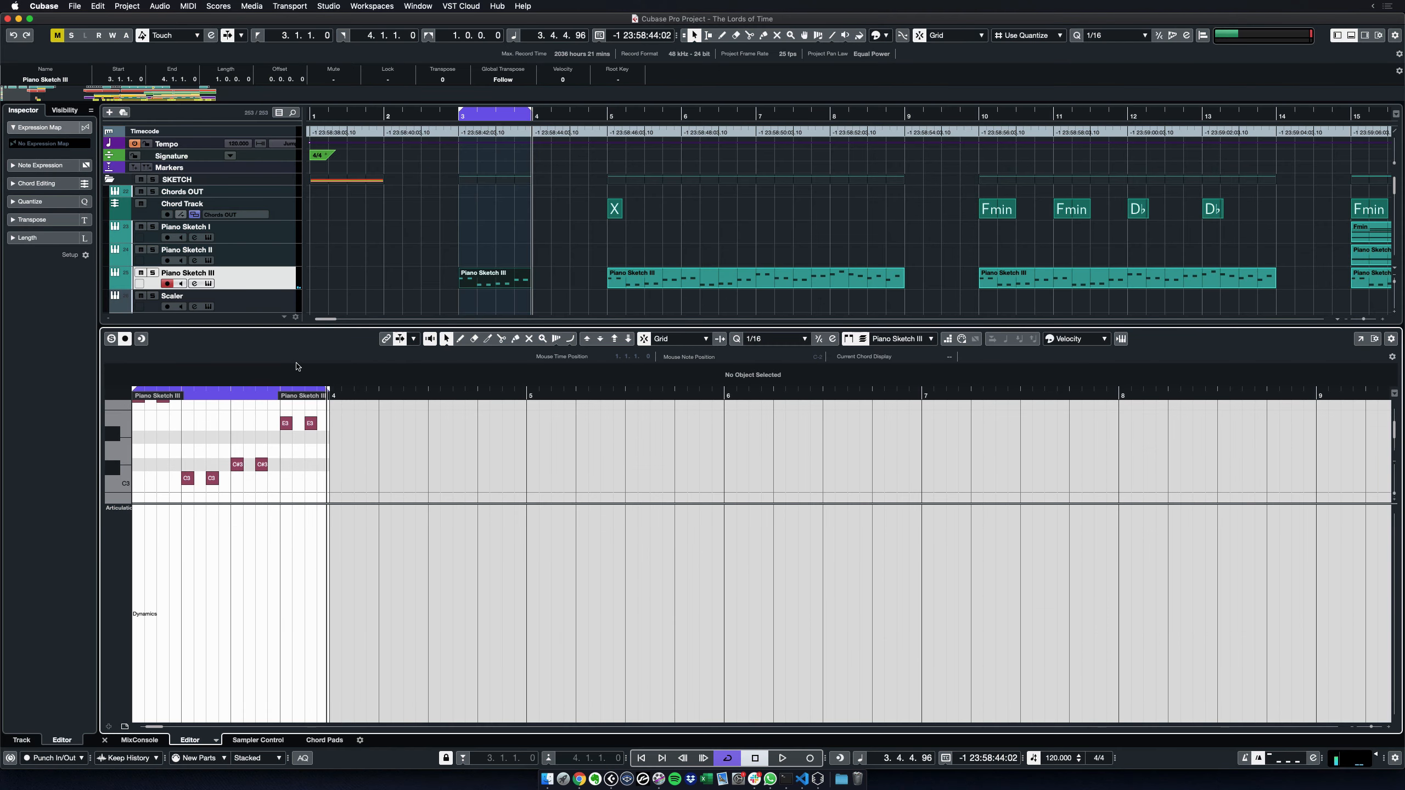
{"action": "key", "text": "Return"}
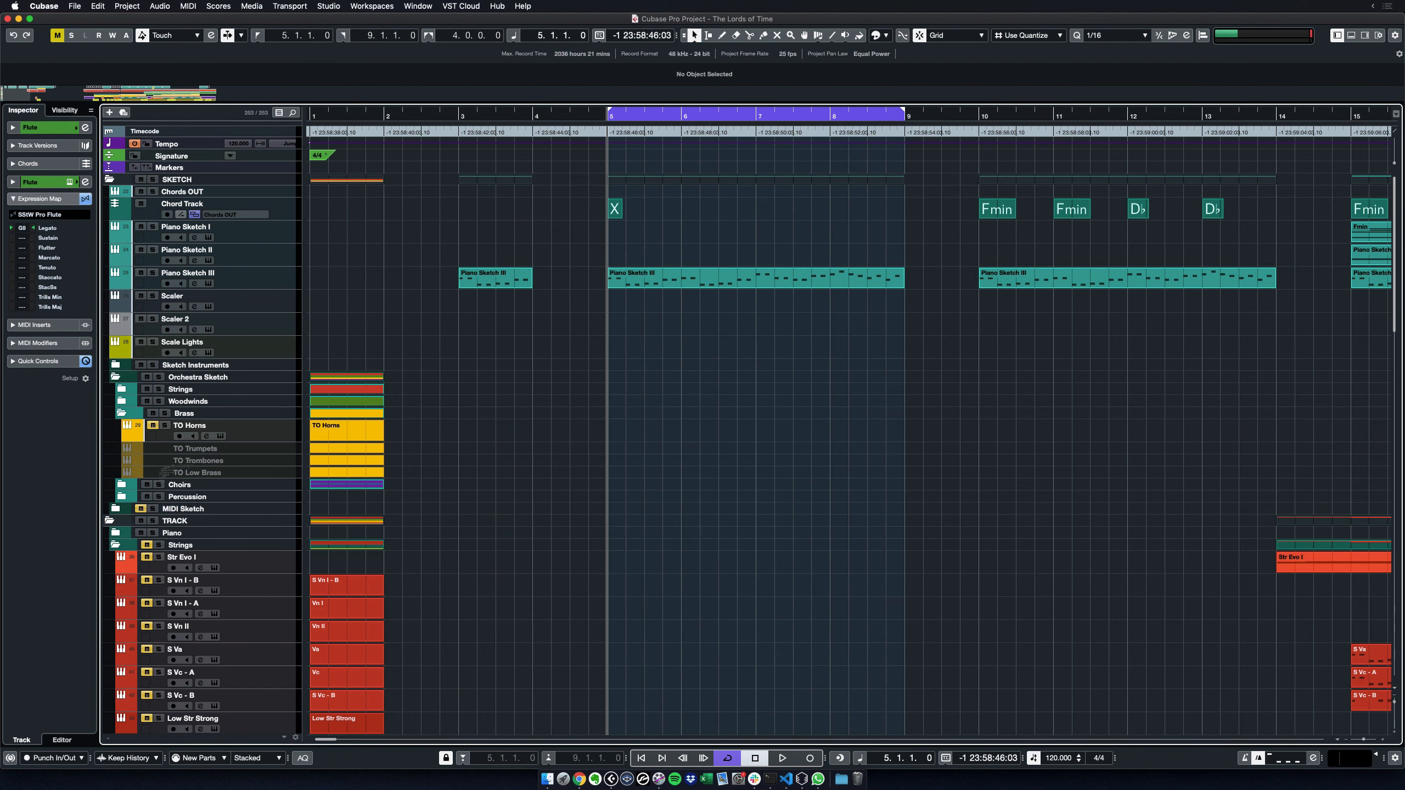
Examine the Piano Sketch III clip starting at bar 5 in the Key Editor and play it back
{"action": "left_click", "coordinate": [661, 278]}
{"action": "key", "text": "Return"}
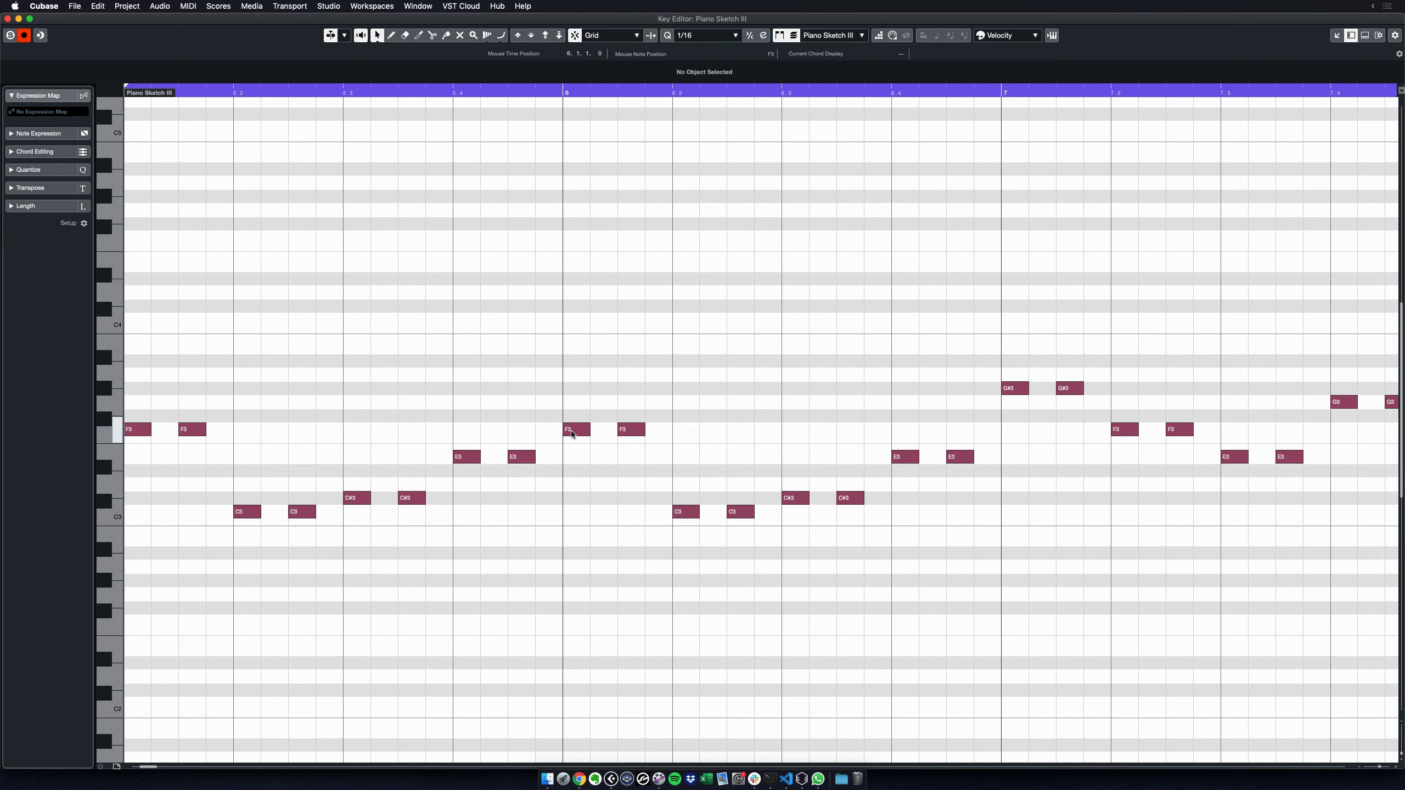
{"action": "key", "text": "super+a"}
{"action": "key", "text": "alt+s"}
{"action": "left_click", "coordinate": [580, 443]}
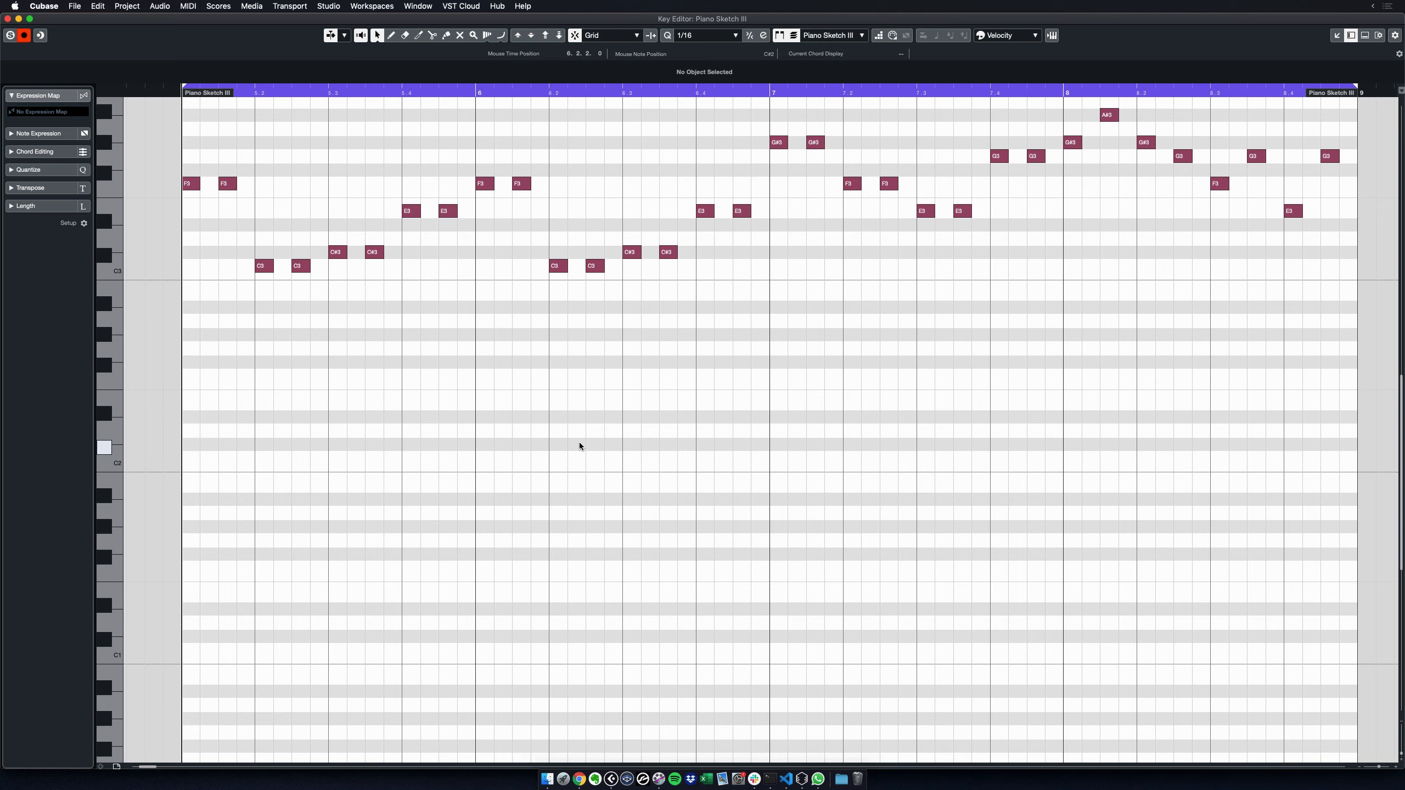
{"action": "key", "text": "space"}
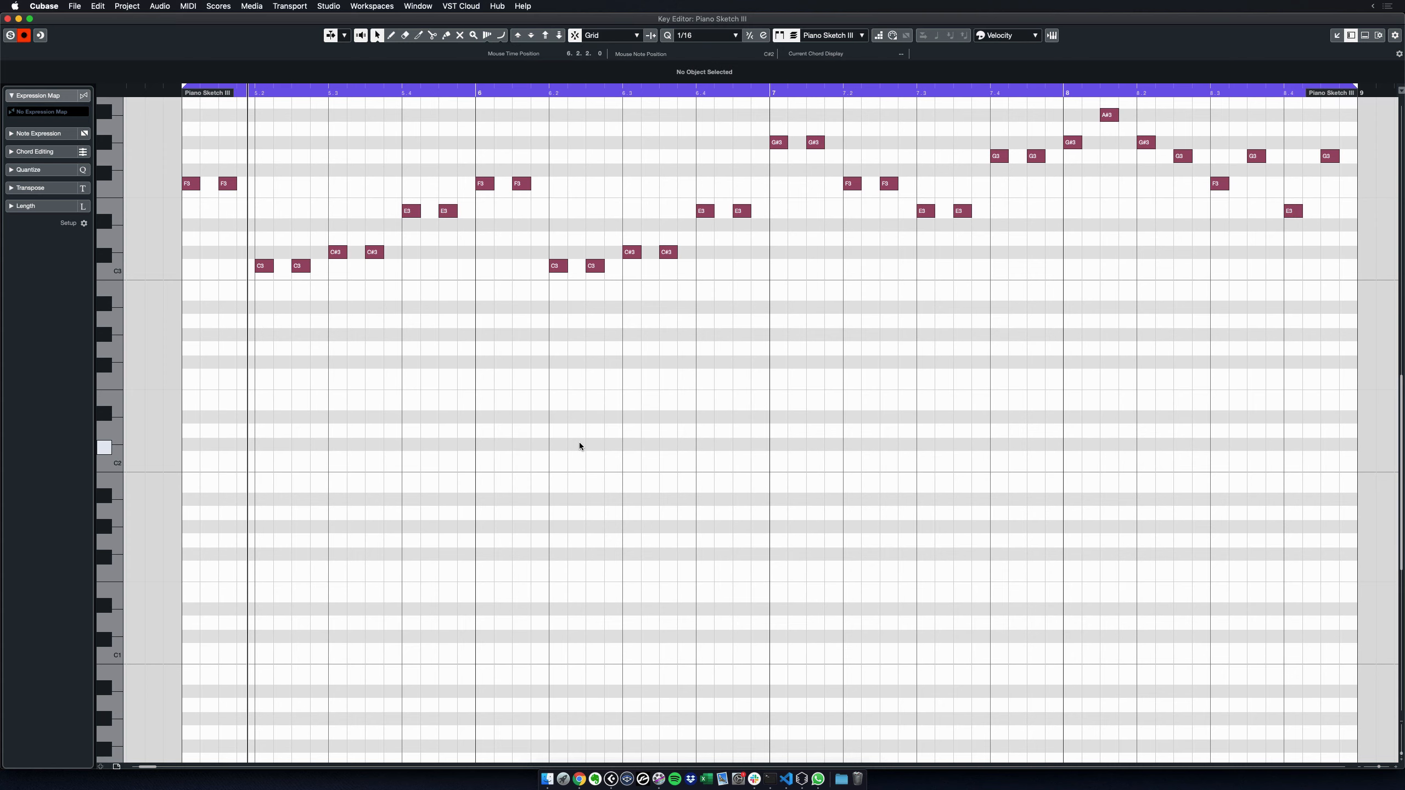
{"action": "key", "text": "Return"}
{"action": "key", "text": "Return"}
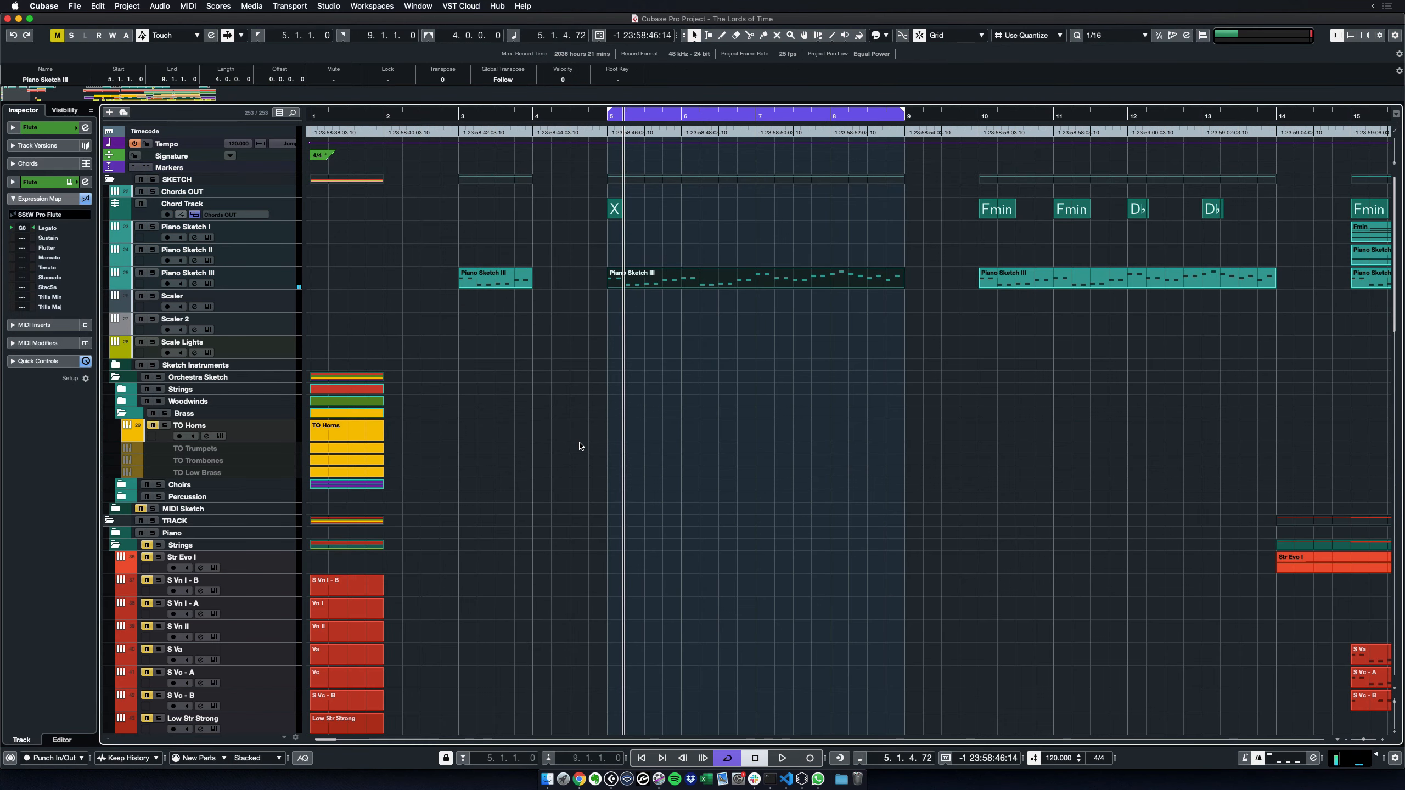
Mute the Piano Sketch III track and copy its bar 5 clip to the Flute track at the same position
{"action": "left_click", "coordinate": [566, 387]}
{"action": "left_click", "coordinate": [142, 274]}
{"action": "left_click", "coordinate": [671, 283]}
{"action": "scroll", "coordinate": [675, 299], "scroll_direction": "down", "scroll_amount": 10}
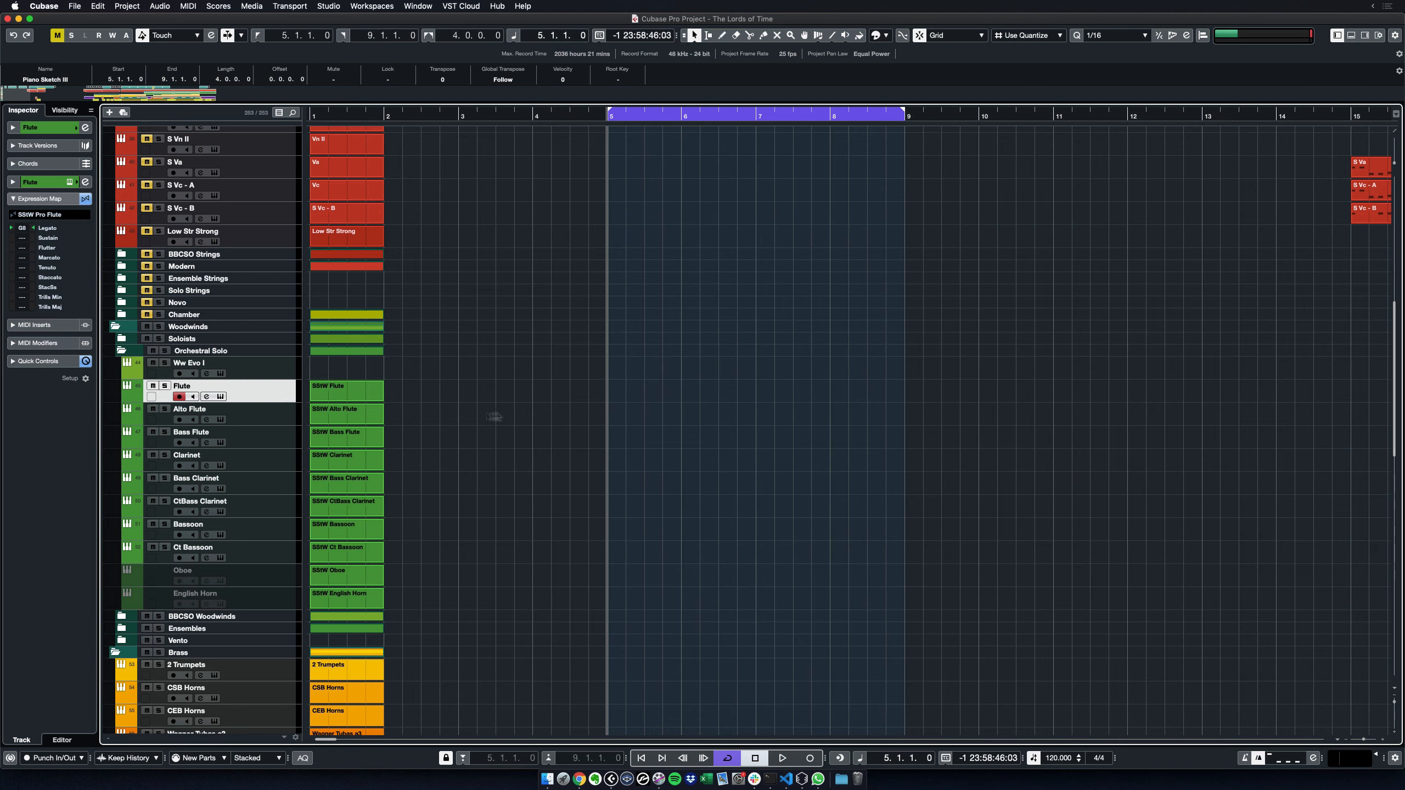
{"action": "left_click", "coordinate": [506, 415]}
{"action": "key", "text": "ctrl+v"}
Transpose all notes of the Flute clip up two octaves in the Key Editor
{"action": "double_click", "coordinate": [697, 394]}
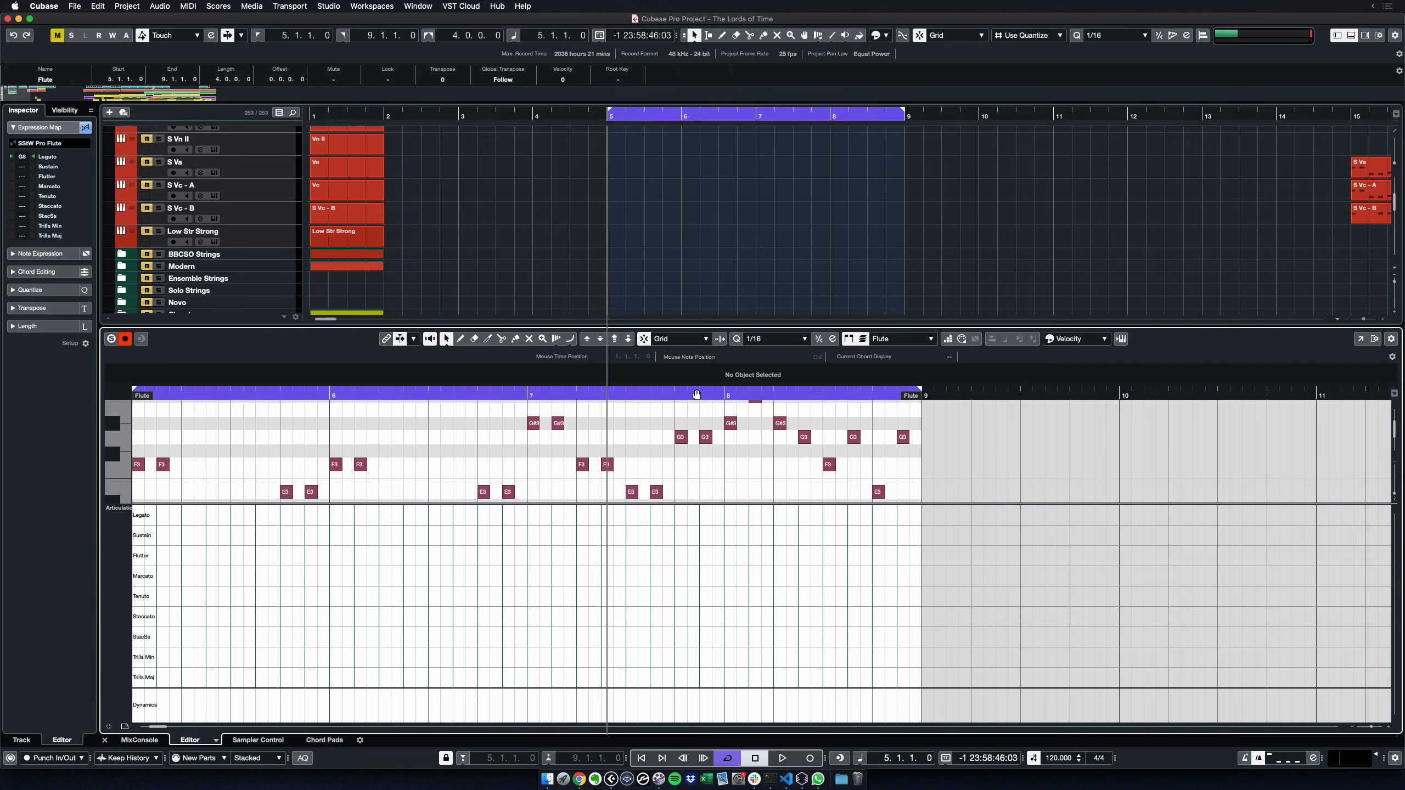
{"action": "key", "text": "Return"}
{"action": "key", "text": "ctrl+a"}
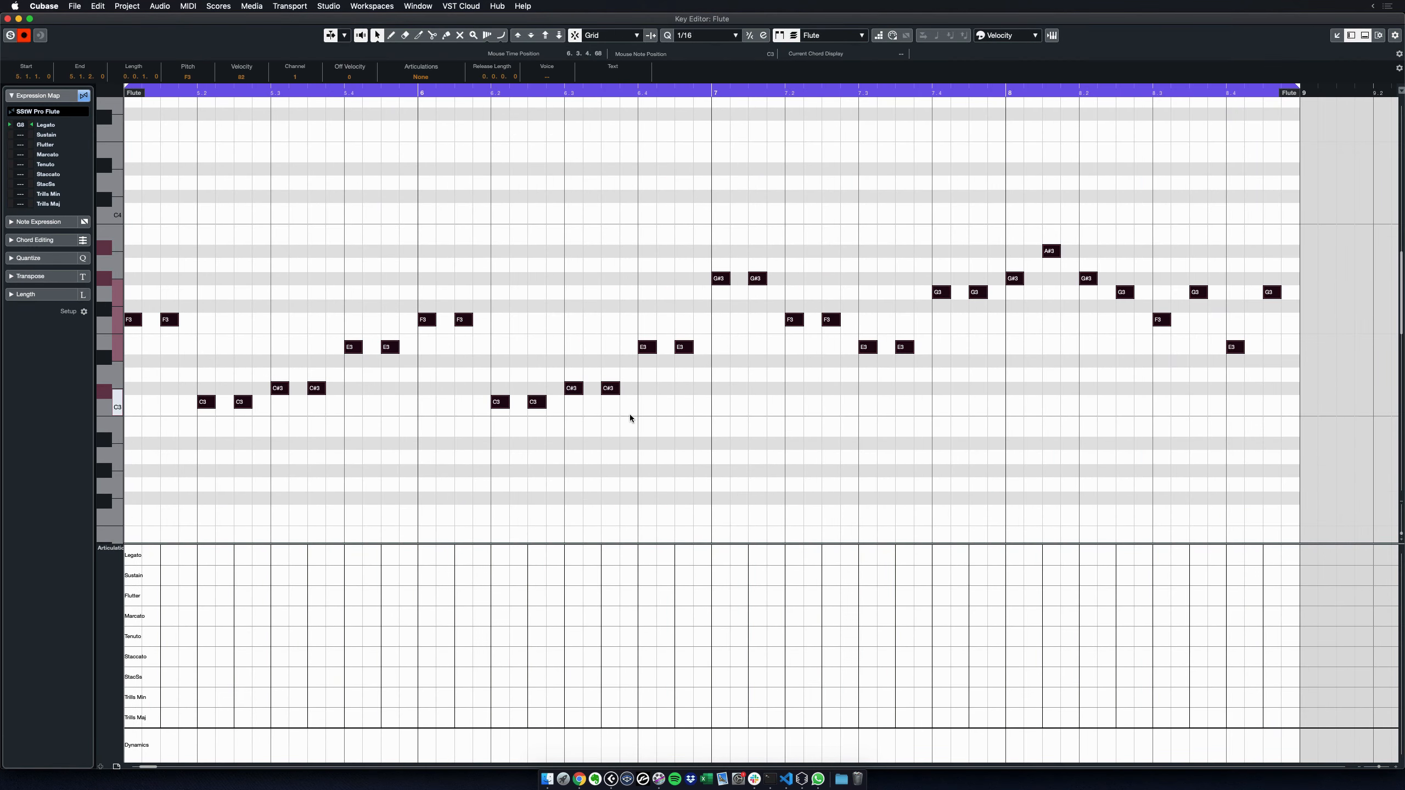
{"action": "key", "text": "shift+Up"}
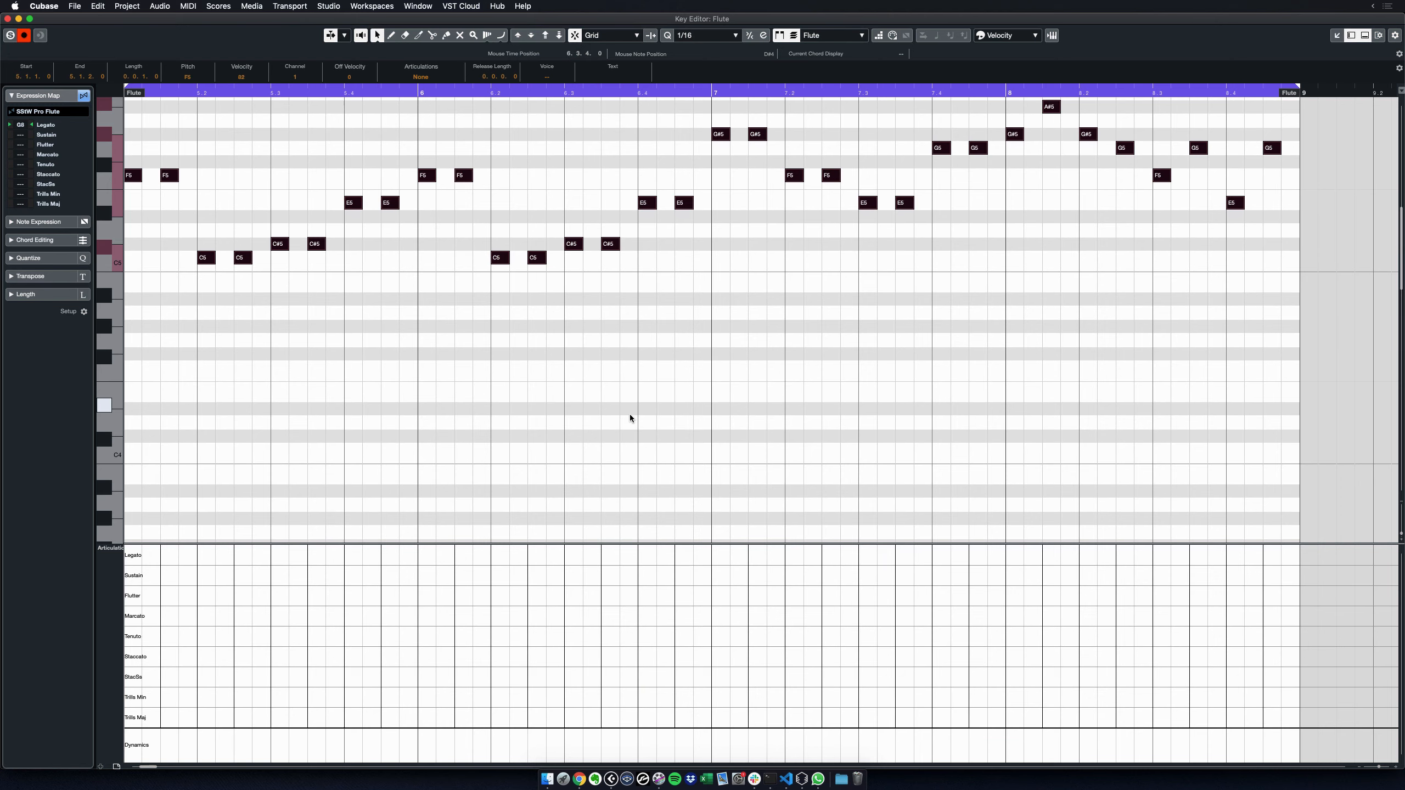
{"action": "key", "text": "shift+Up"}
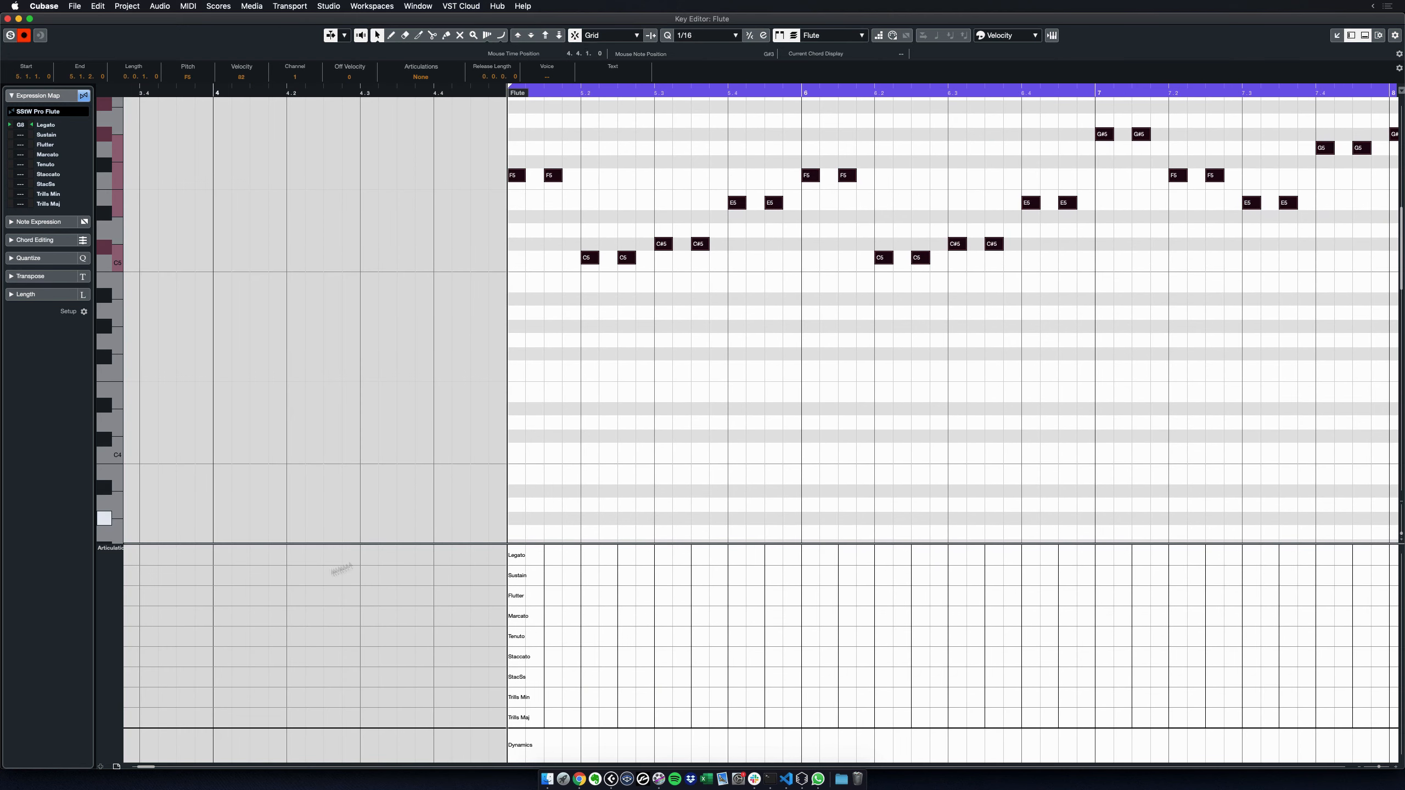
Assign the Staccato articulation to the whole Flute clip and play it back
{"action": "left_click", "coordinate": [517, 656]}
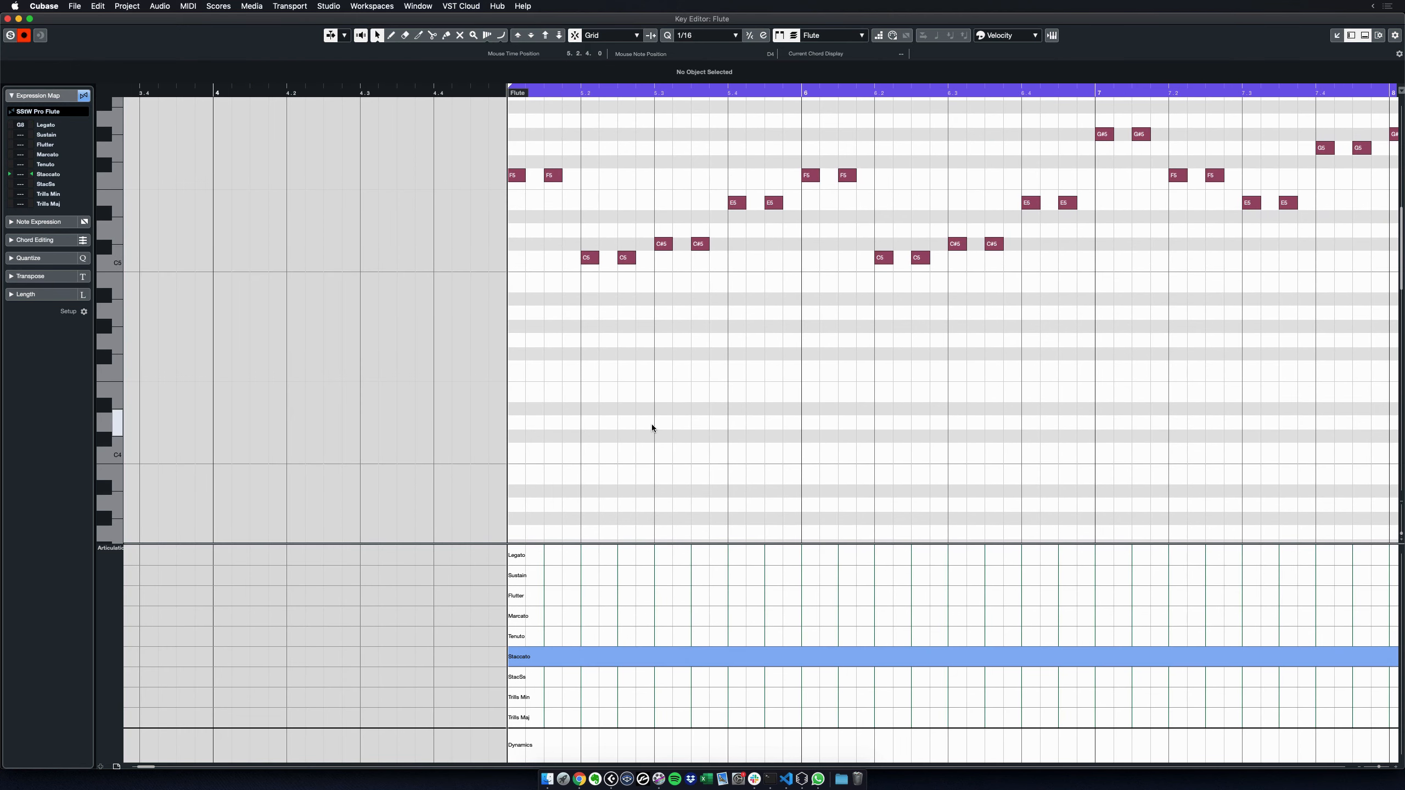
{"action": "scroll", "coordinate": [652, 423], "scroll_direction": "right", "scroll_amount": 5}
{"action": "key", "text": "space"}
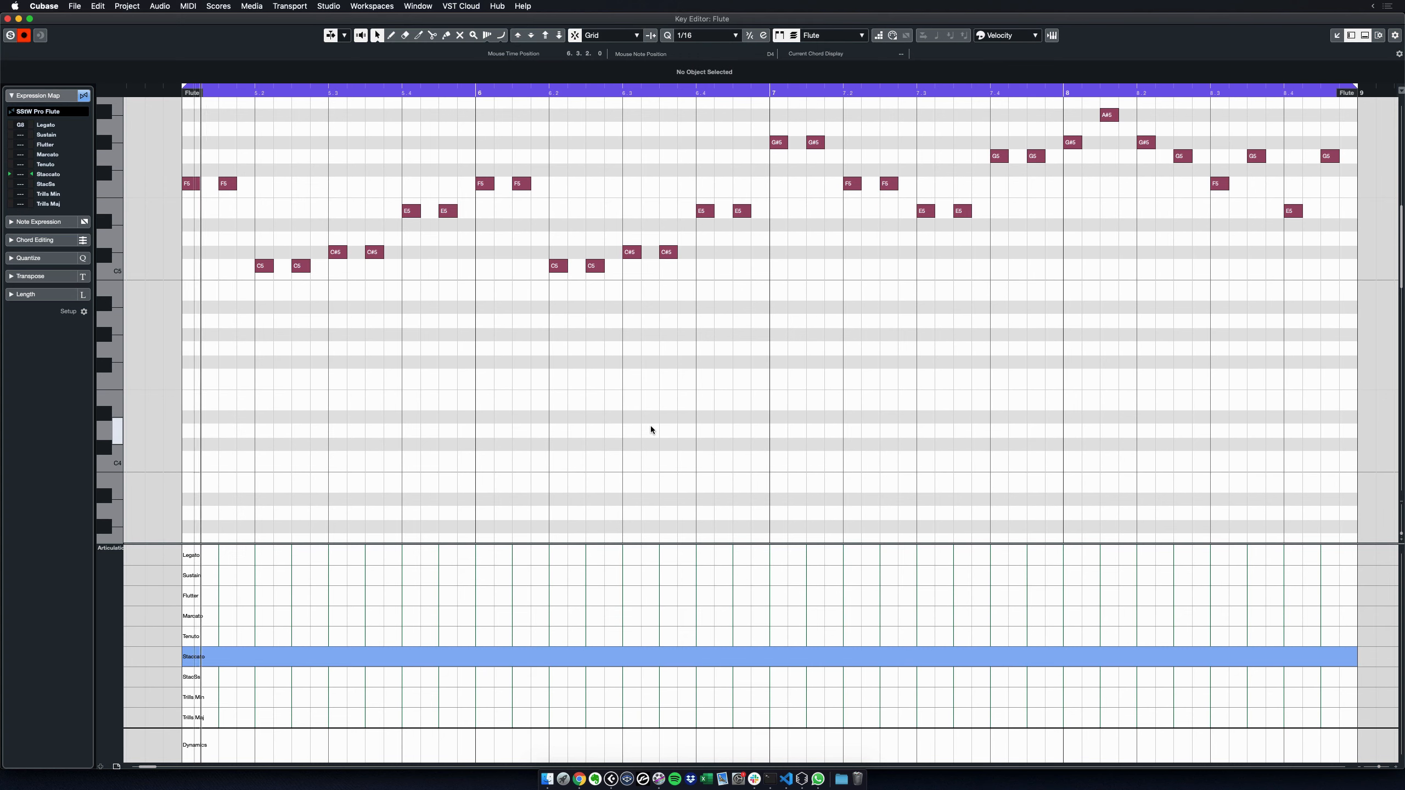
{"action": "key", "text": "space"}
{"action": "key", "text": "Return"}
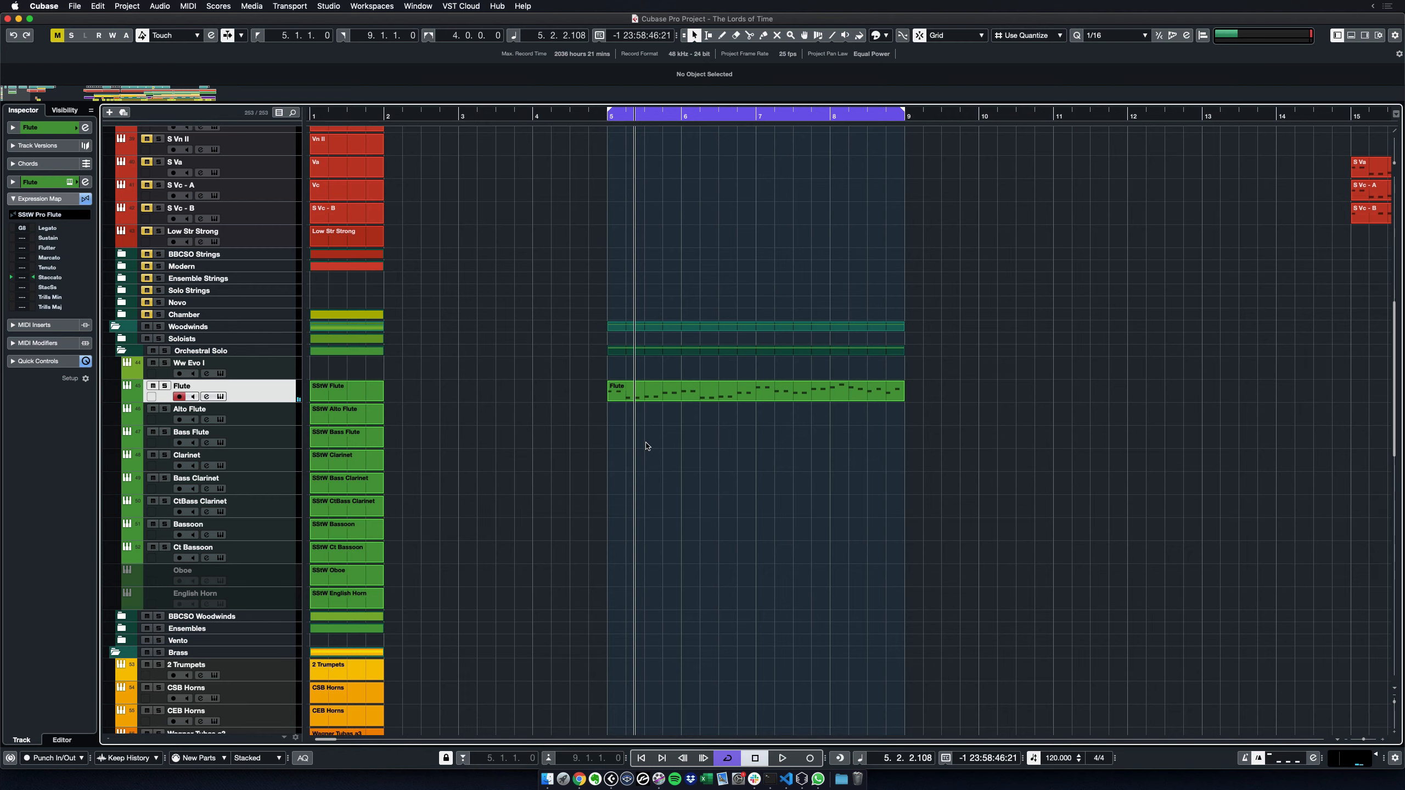
Copy the Flute clip to the S Va track at bar 5
{"action": "left_click", "coordinate": [672, 392]}
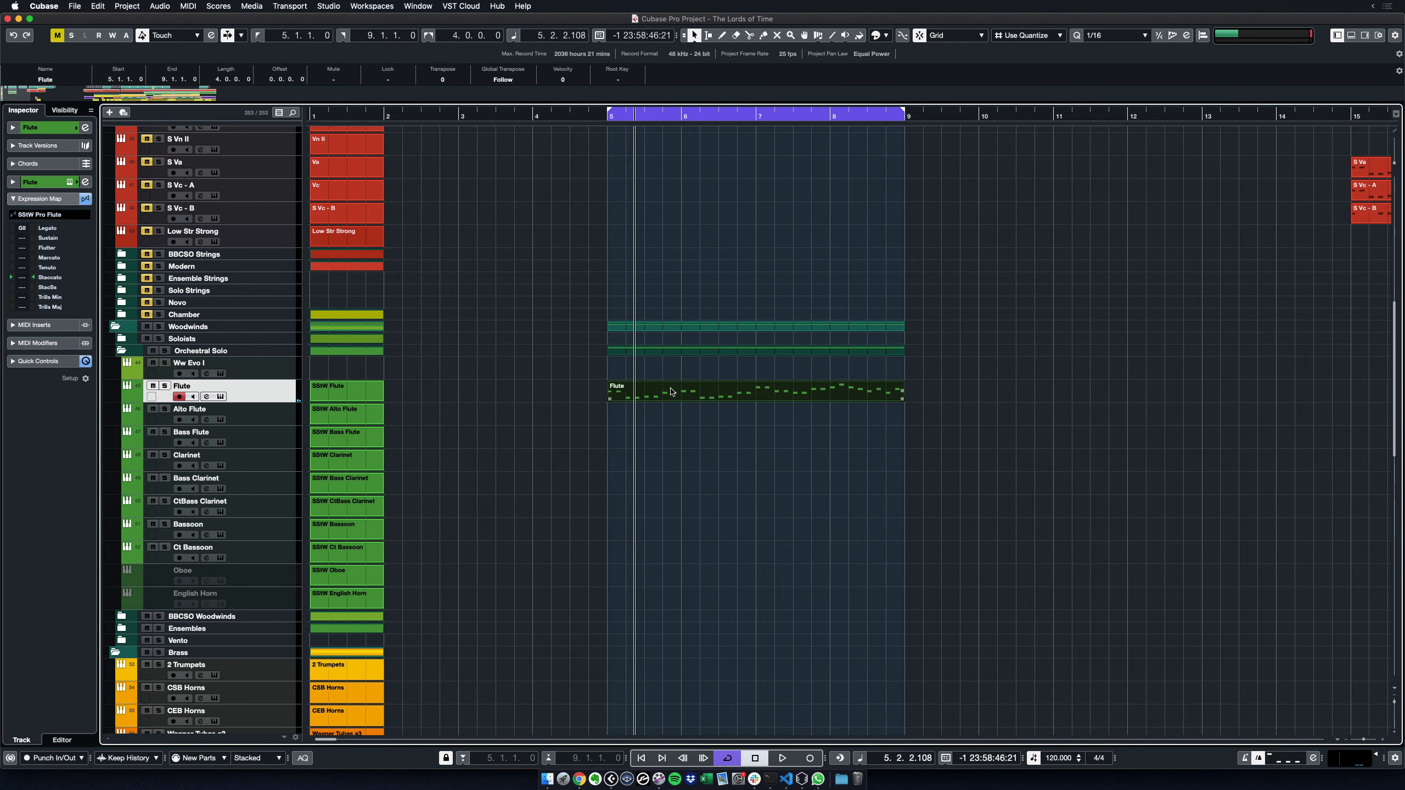
{"action": "key", "text": "l"}
{"action": "scroll", "coordinate": [669, 445], "scroll_direction": "up", "scroll_amount": 5}
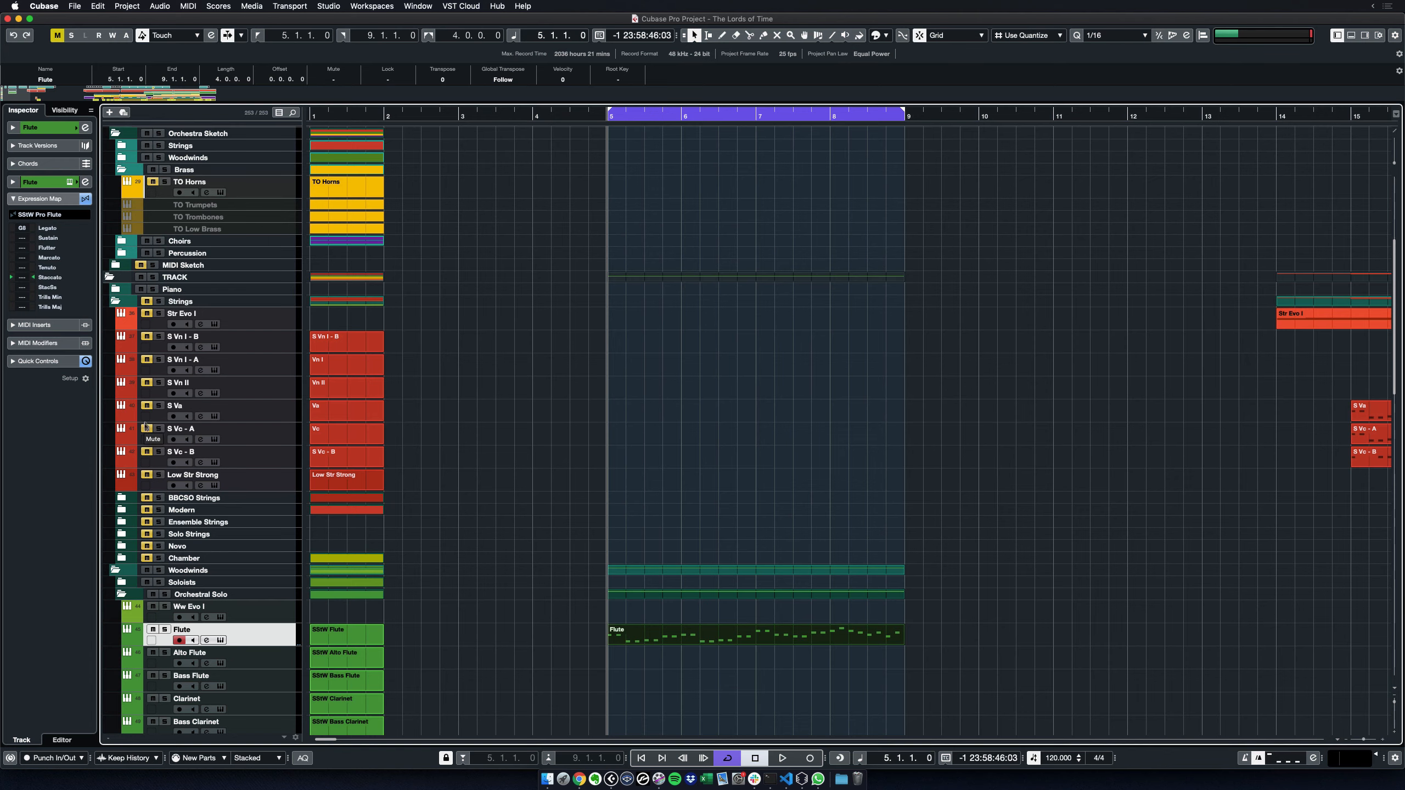
{"action": "left_click", "coordinate": [279, 412]}
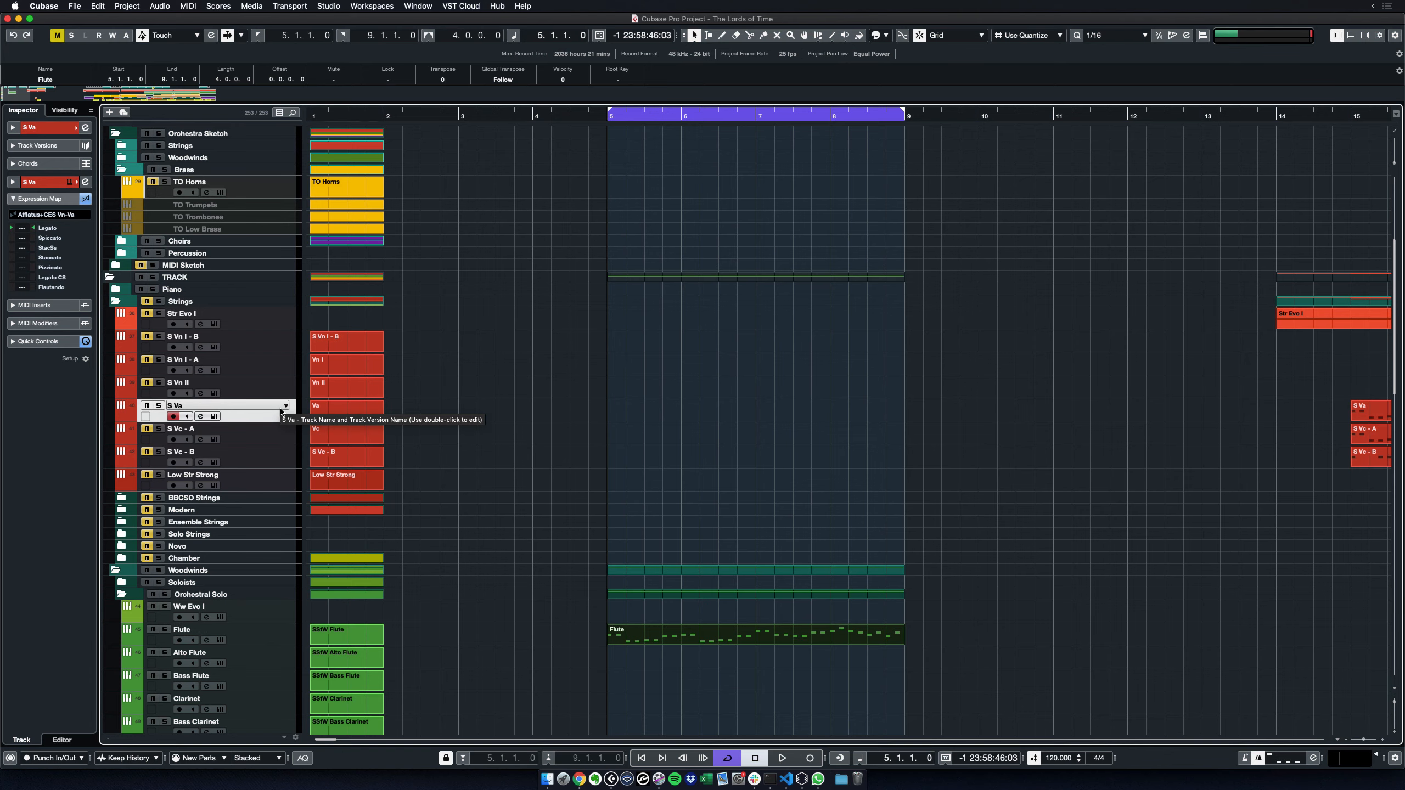
{"action": "key", "text": "super+v"}
Transpose all notes of the S Va clip down two octaves in the Key Editor
{"action": "double_click", "coordinate": [671, 410]}
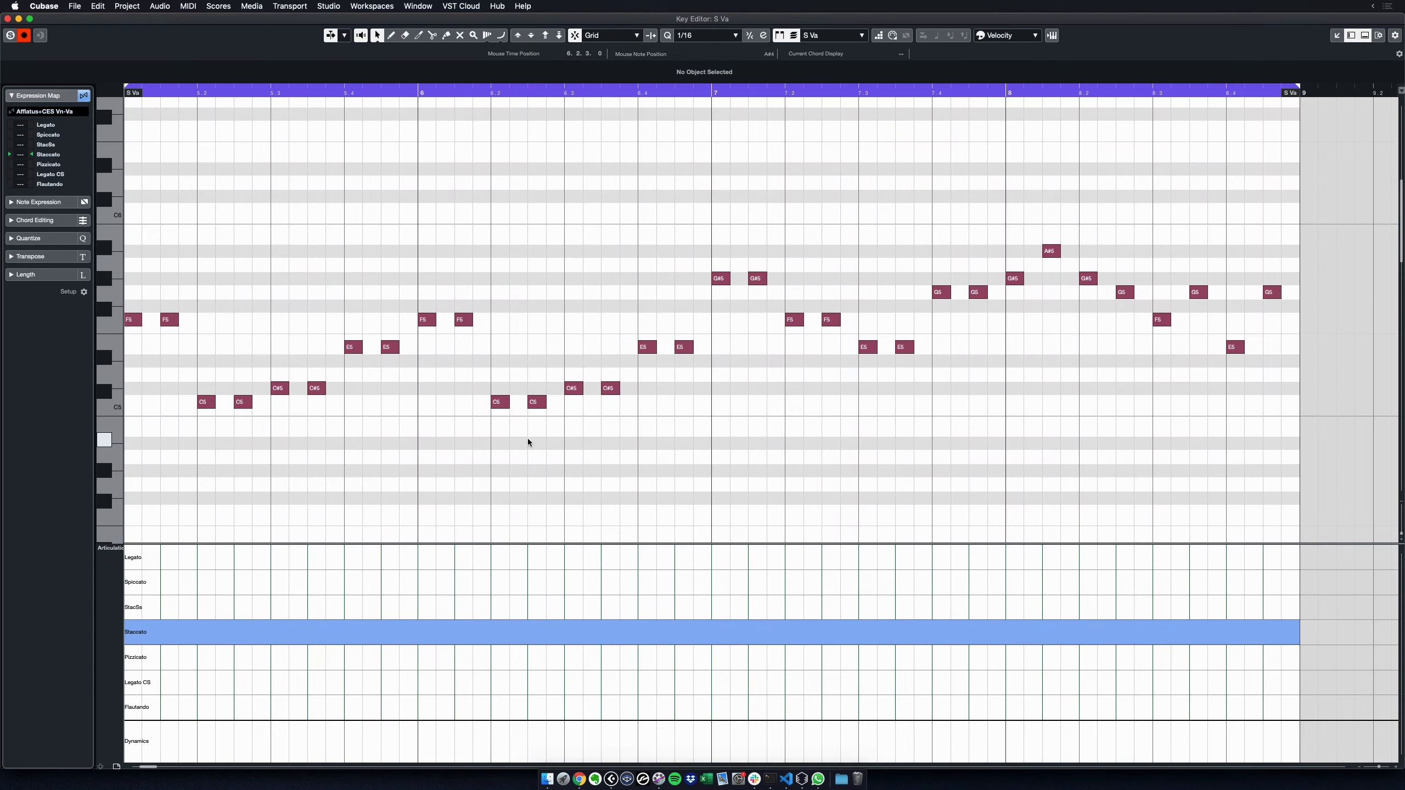
{"action": "key", "text": "super+a"}
{"action": "left_click", "coordinate": [558, 440]}
{"action": "key", "text": "super+a"}
{"action": "key", "text": "shift+Down"}
{"action": "key", "text": "shift+Down"}
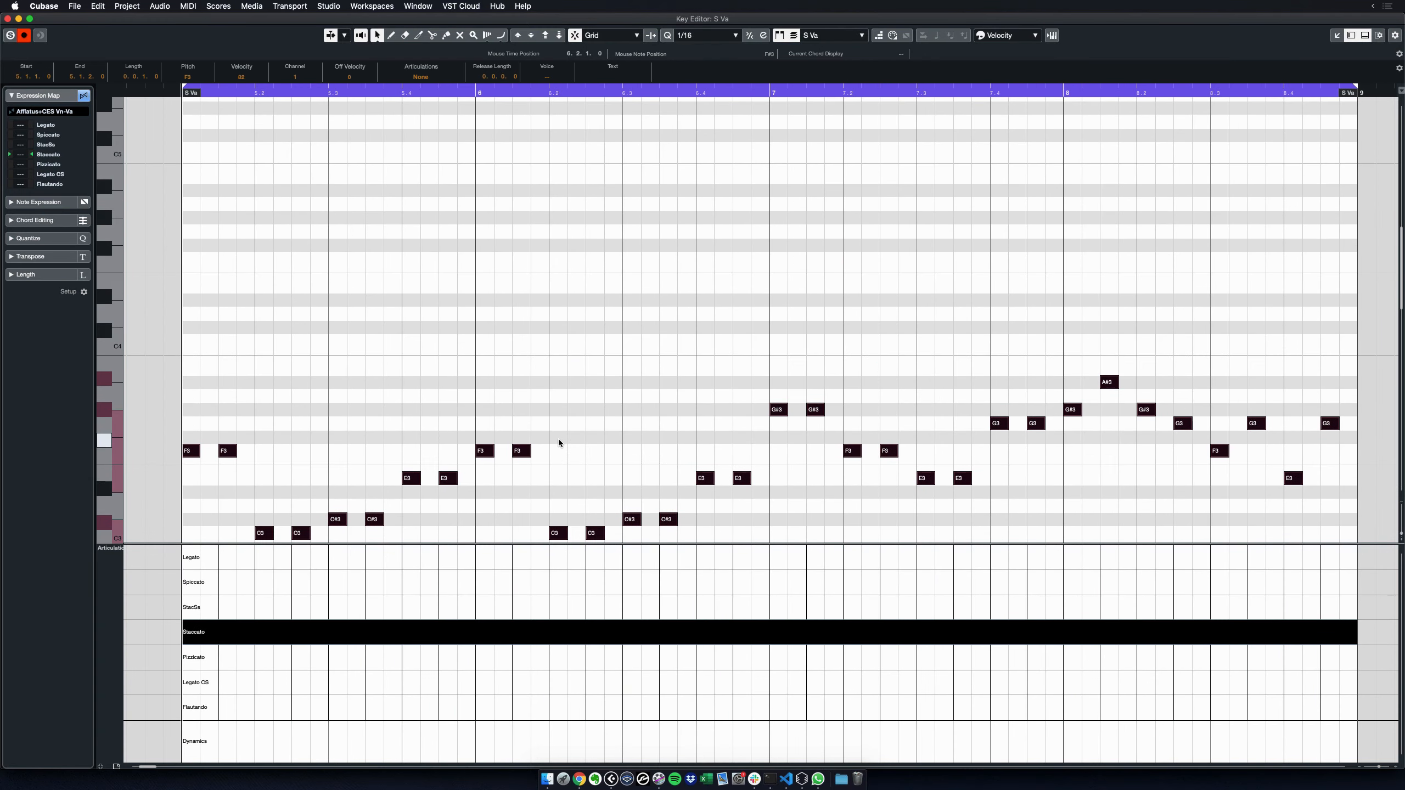
Assign the StacSs articulation to the whole S Va clip and play it back together with the Flute clip
{"action": "left_click", "coordinate": [214, 608]}
{"action": "left_click", "coordinate": [316, 398]}
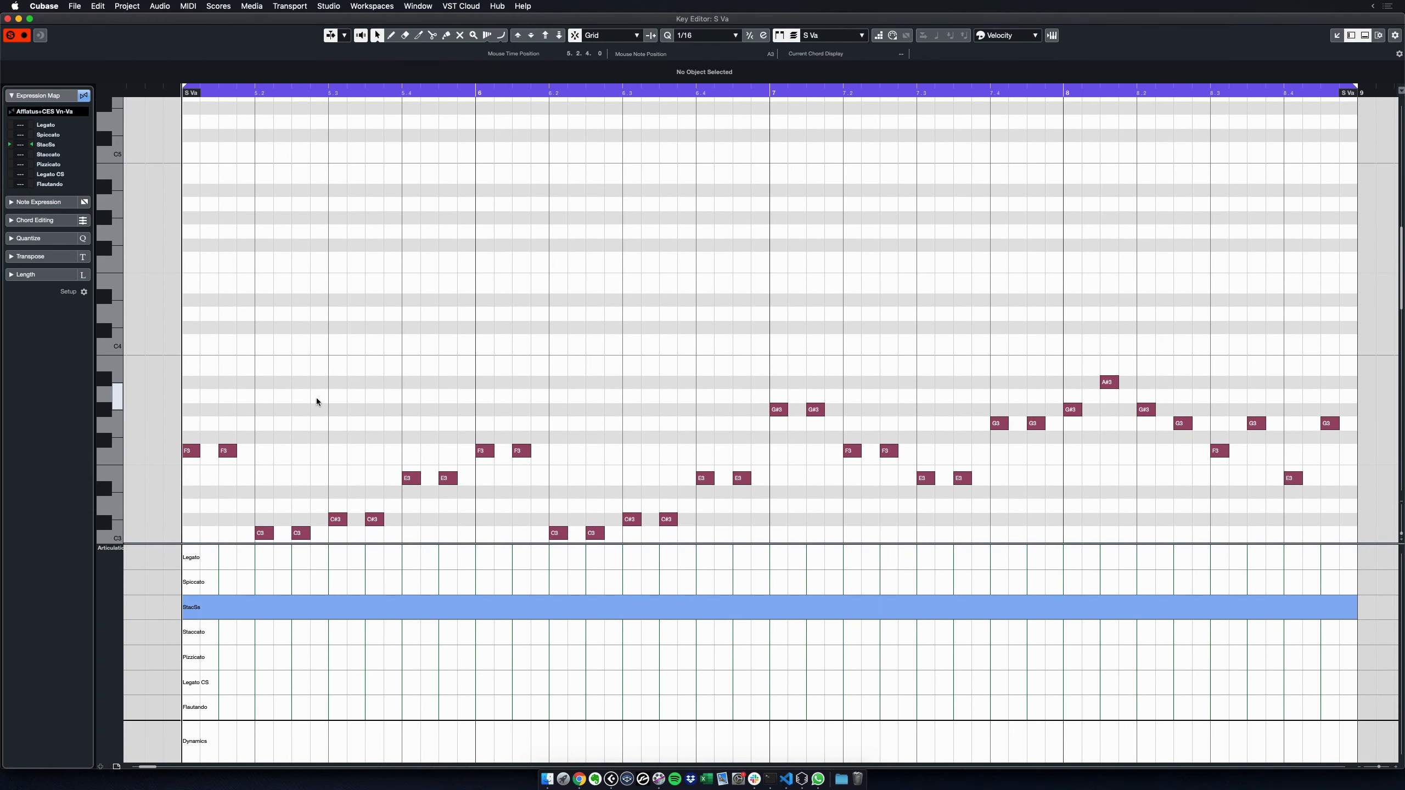
{"action": "key", "text": "space"}
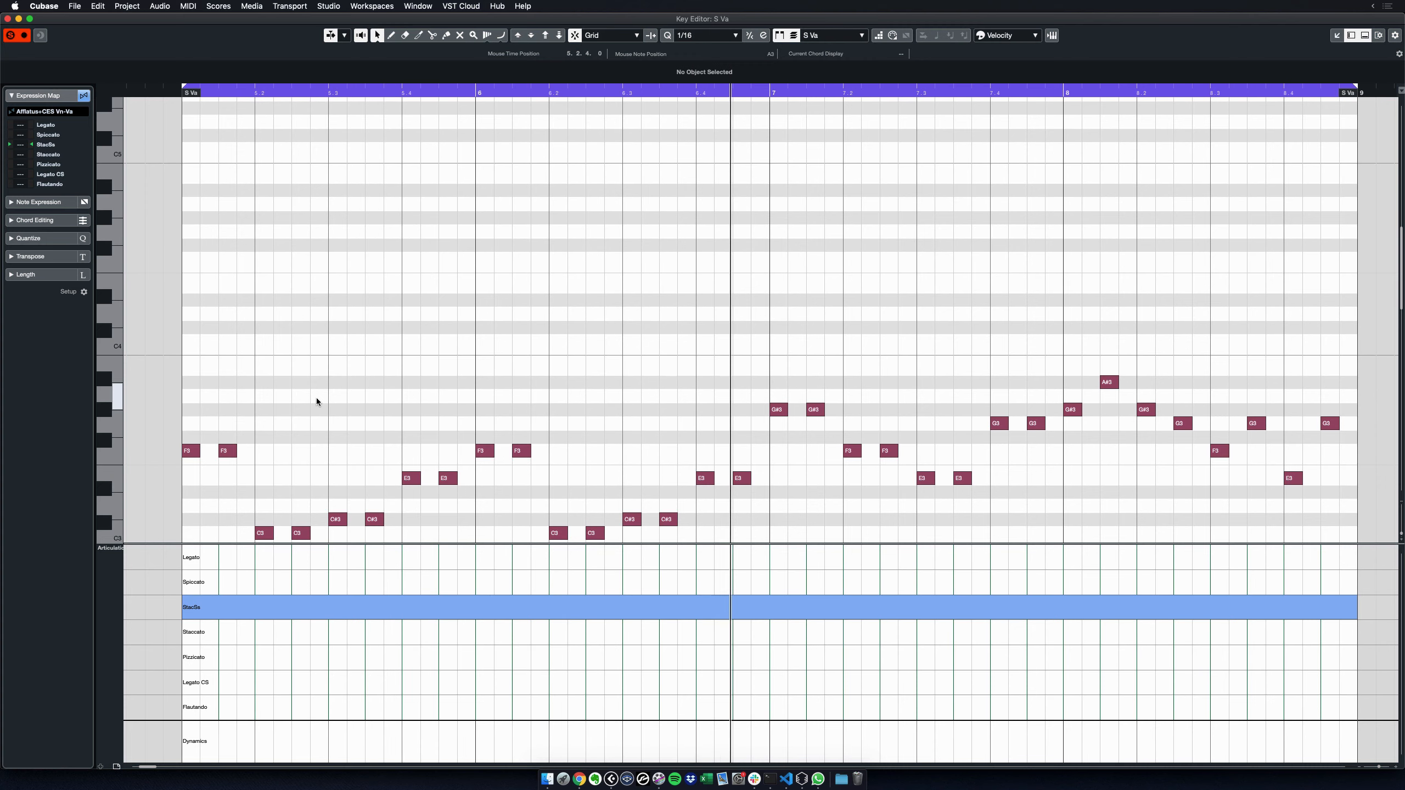
{"action": "key", "text": "space"}
{"action": "key", "text": "Escape"}
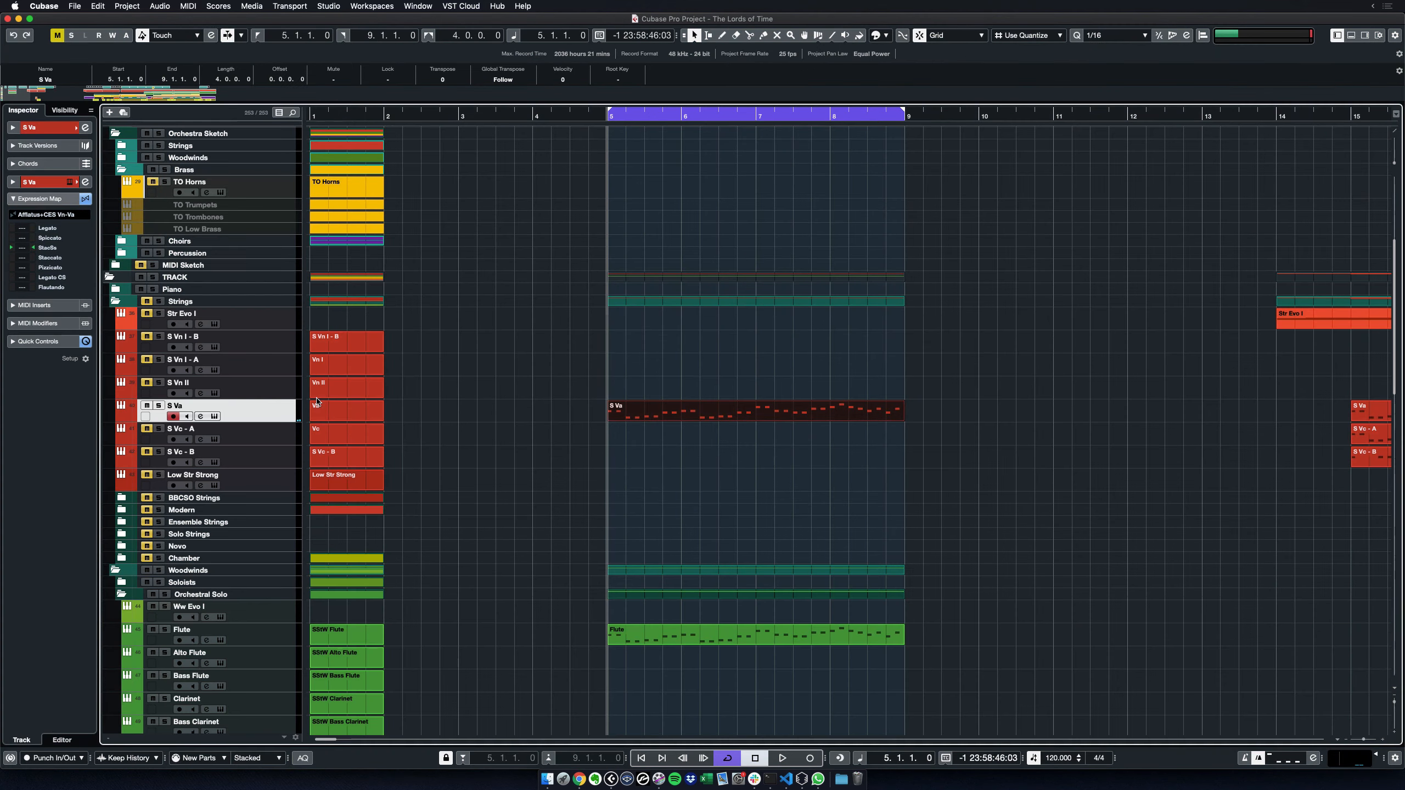
{"action": "key", "text": "space"}
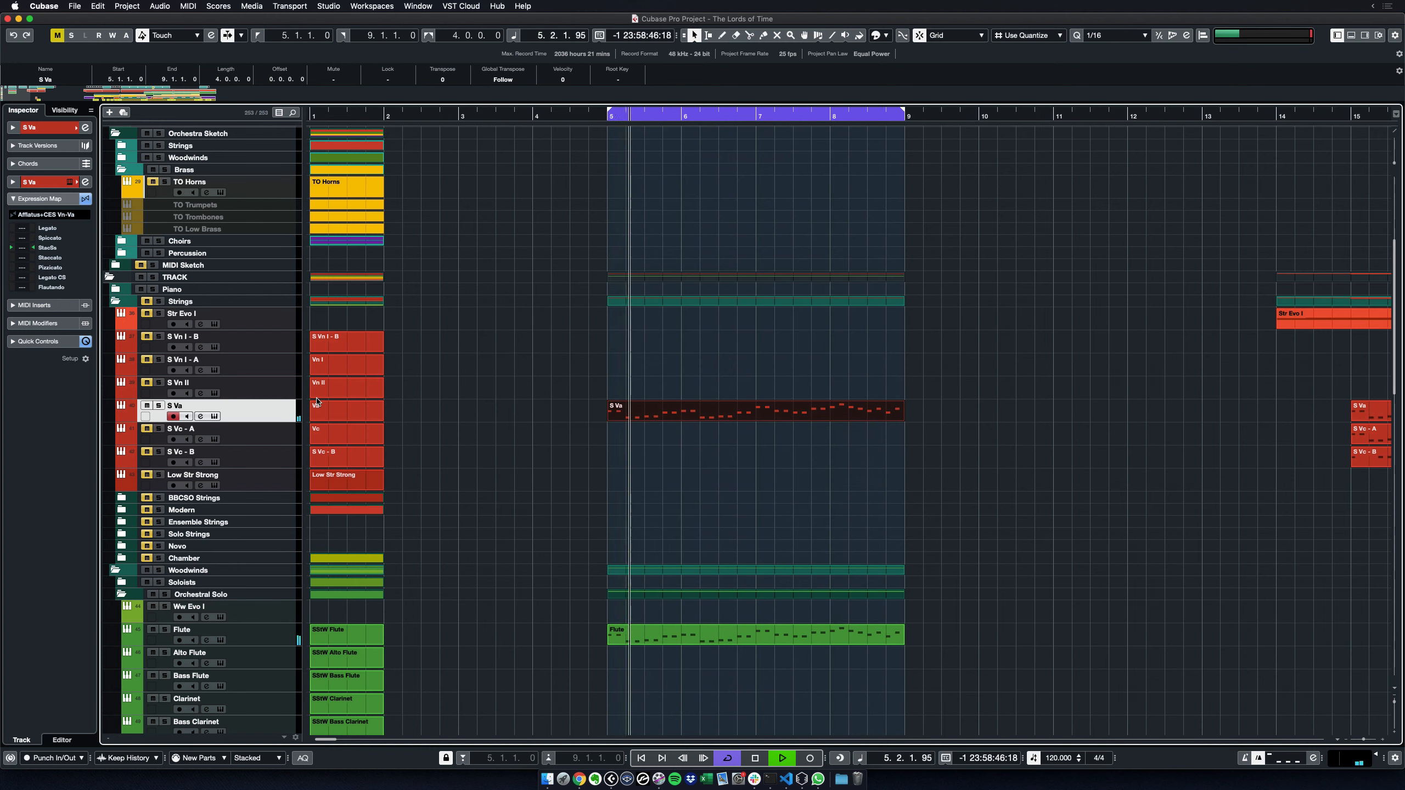
{"action": "key", "text": "space"}
Mute the S Va track and unmute the Piano Sketch III track
{"action": "left_click", "coordinate": [147, 406]}
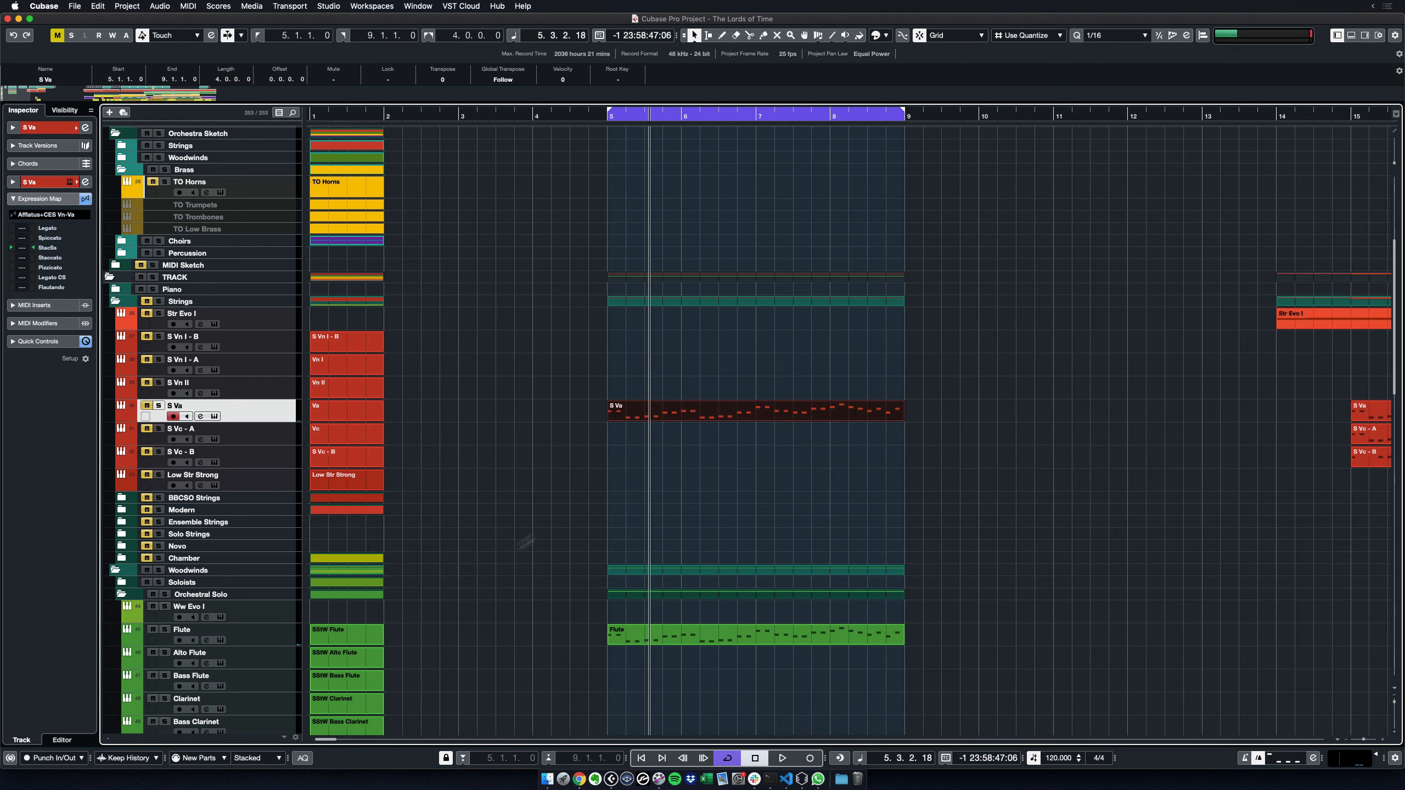
{"action": "left_click", "coordinate": [555, 467]}
{"action": "scroll", "coordinate": [555, 465], "scroll_direction": "up", "scroll_amount": 5}
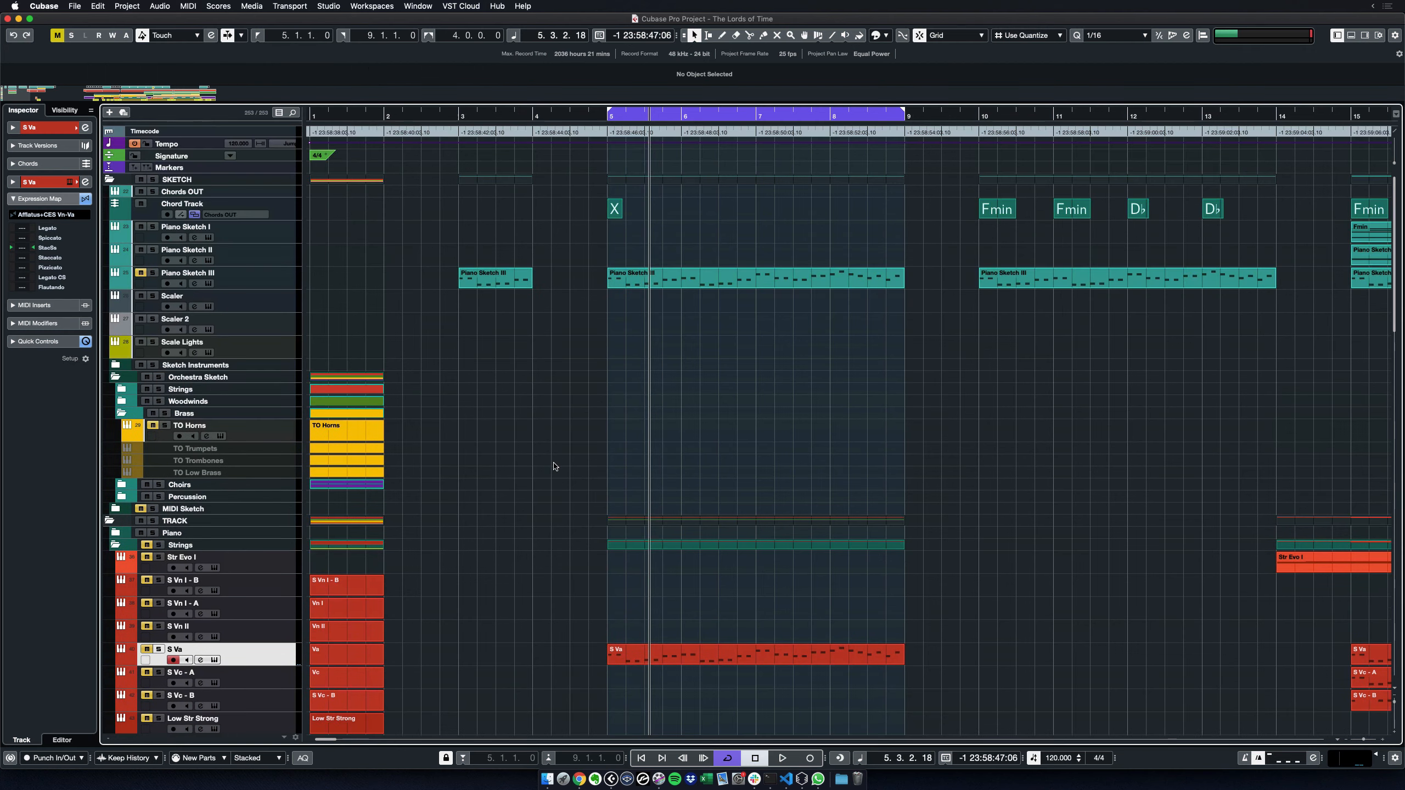
{"action": "left_click", "coordinate": [142, 273]}
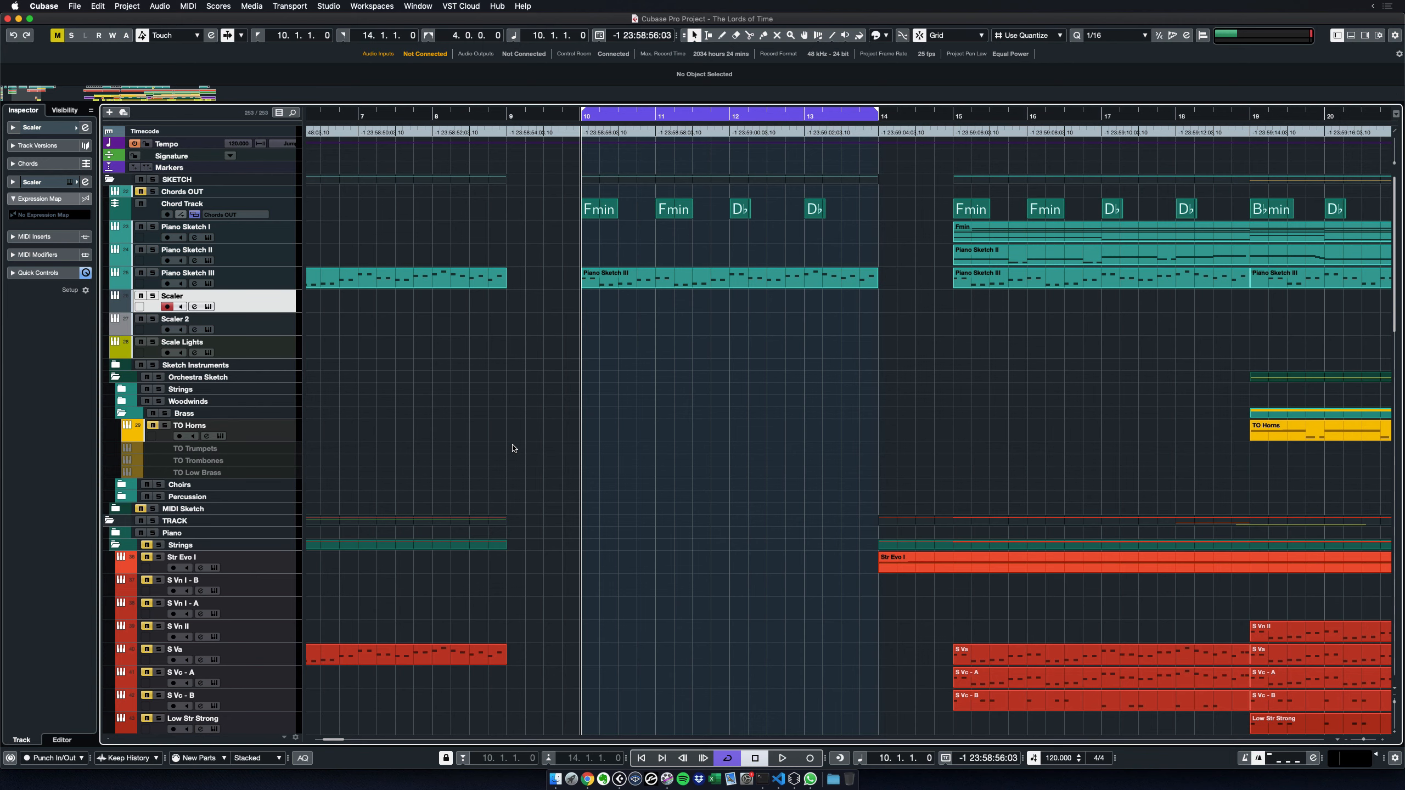
Copy the Piano Sketch III clip at bar 10 onto the Scaler track and open that track's Scaler plug-in
{"action": "left_click", "coordinate": [208, 306]}
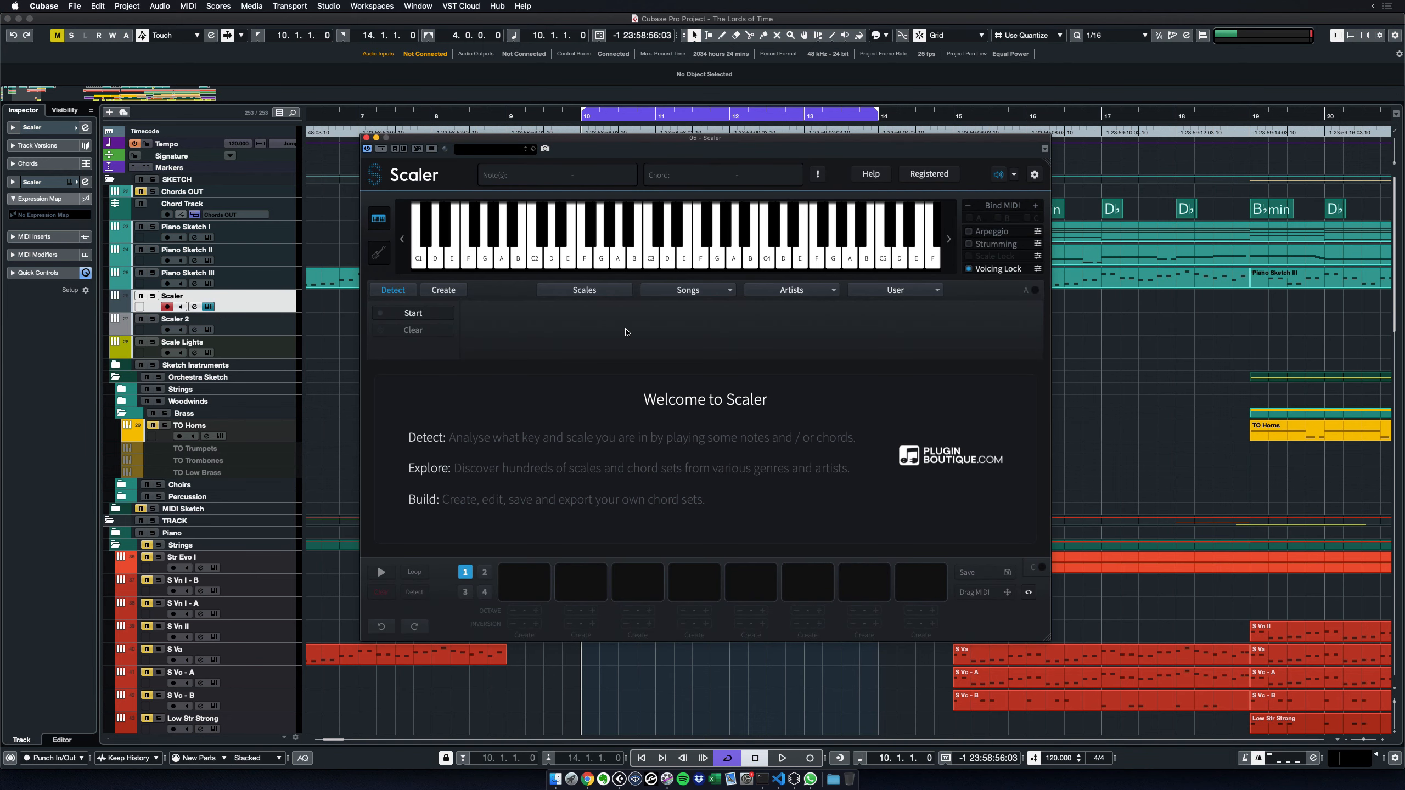
{"action": "left_click", "coordinate": [366, 137]}
{"action": "left_click_drag", "start_coordinate": [609, 277], "coordinate": [620, 306]}
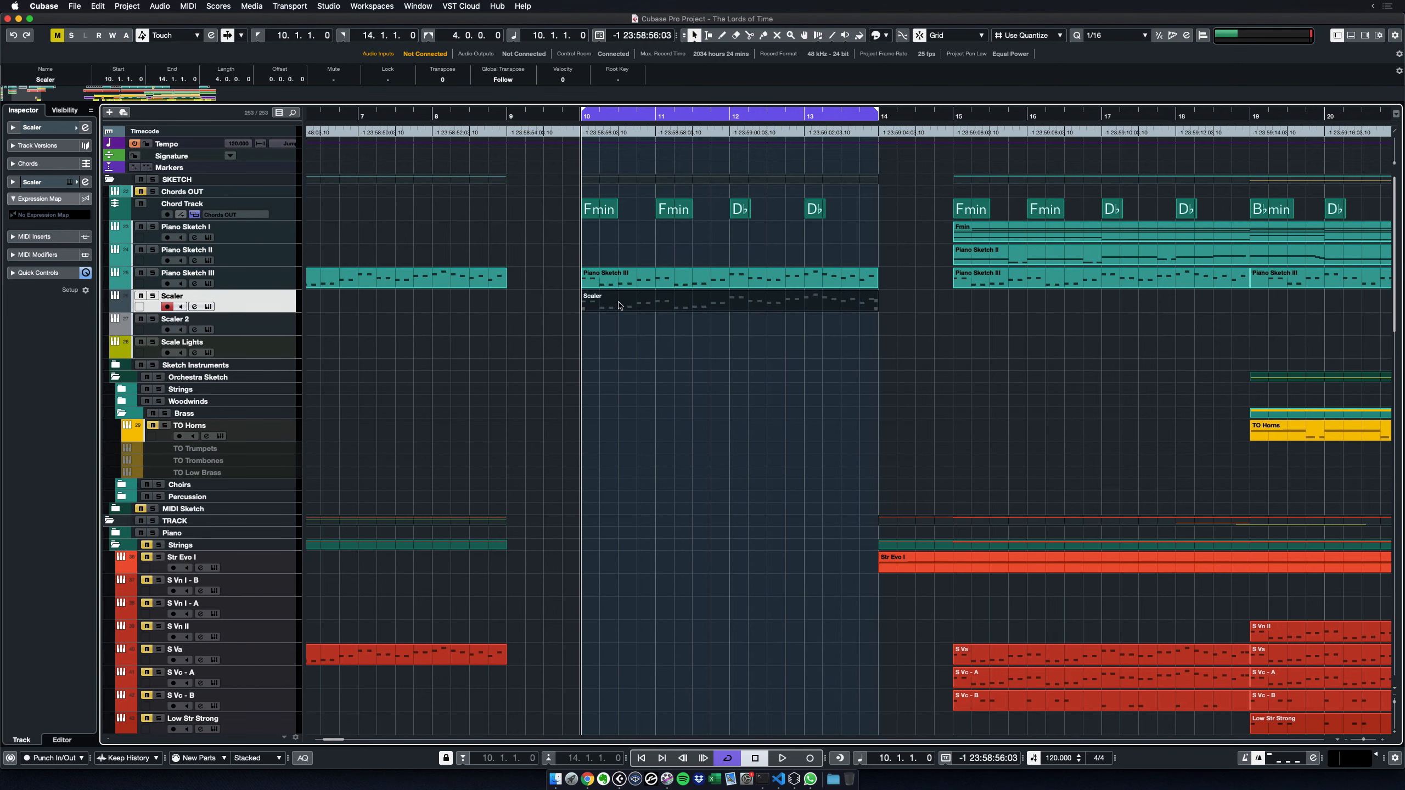
{"action": "left_click", "coordinate": [209, 307]}
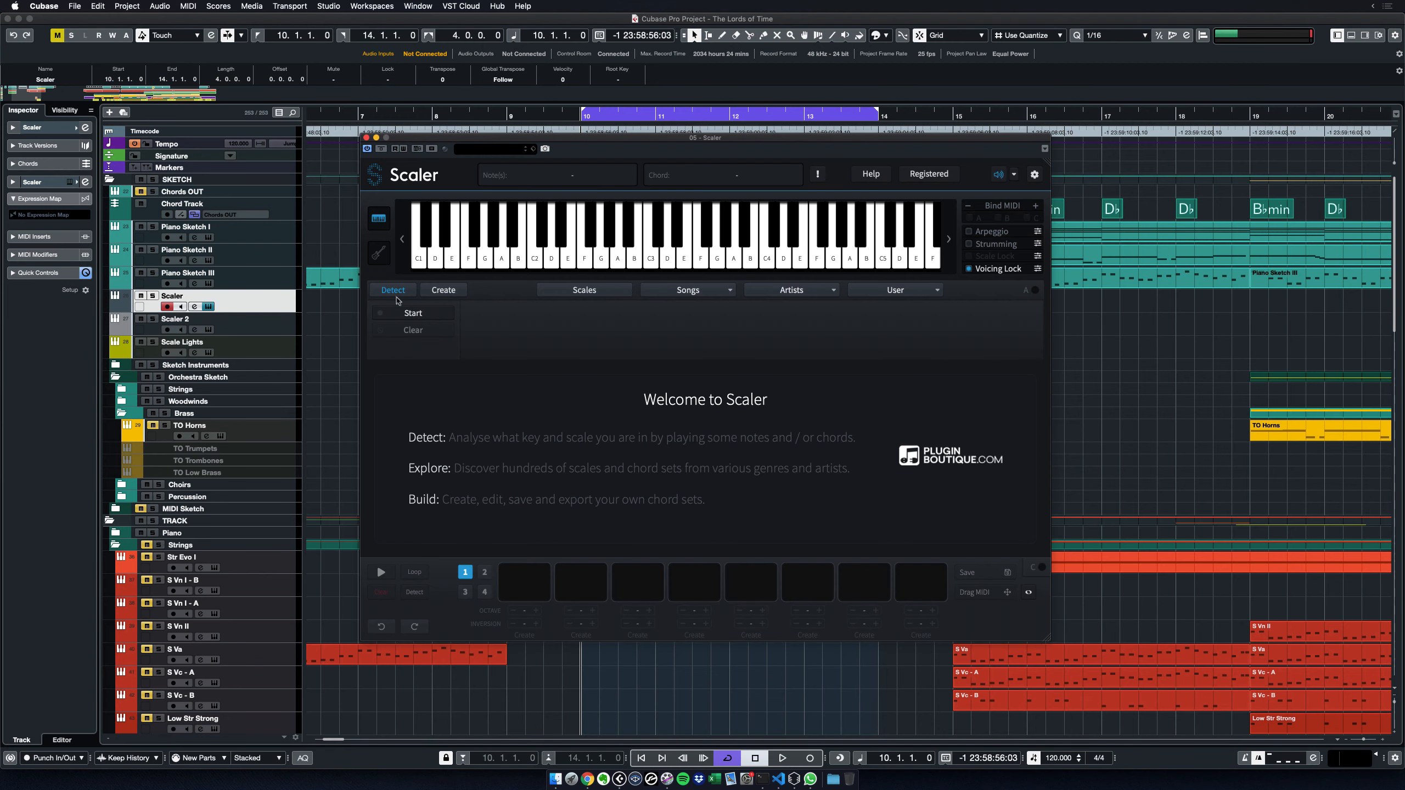
Run Scaler's note detection while playing back the Scaler track clip from bar 10, and stop both
{"action": "left_click", "coordinate": [410, 313]}
{"action": "key", "text": "space"}
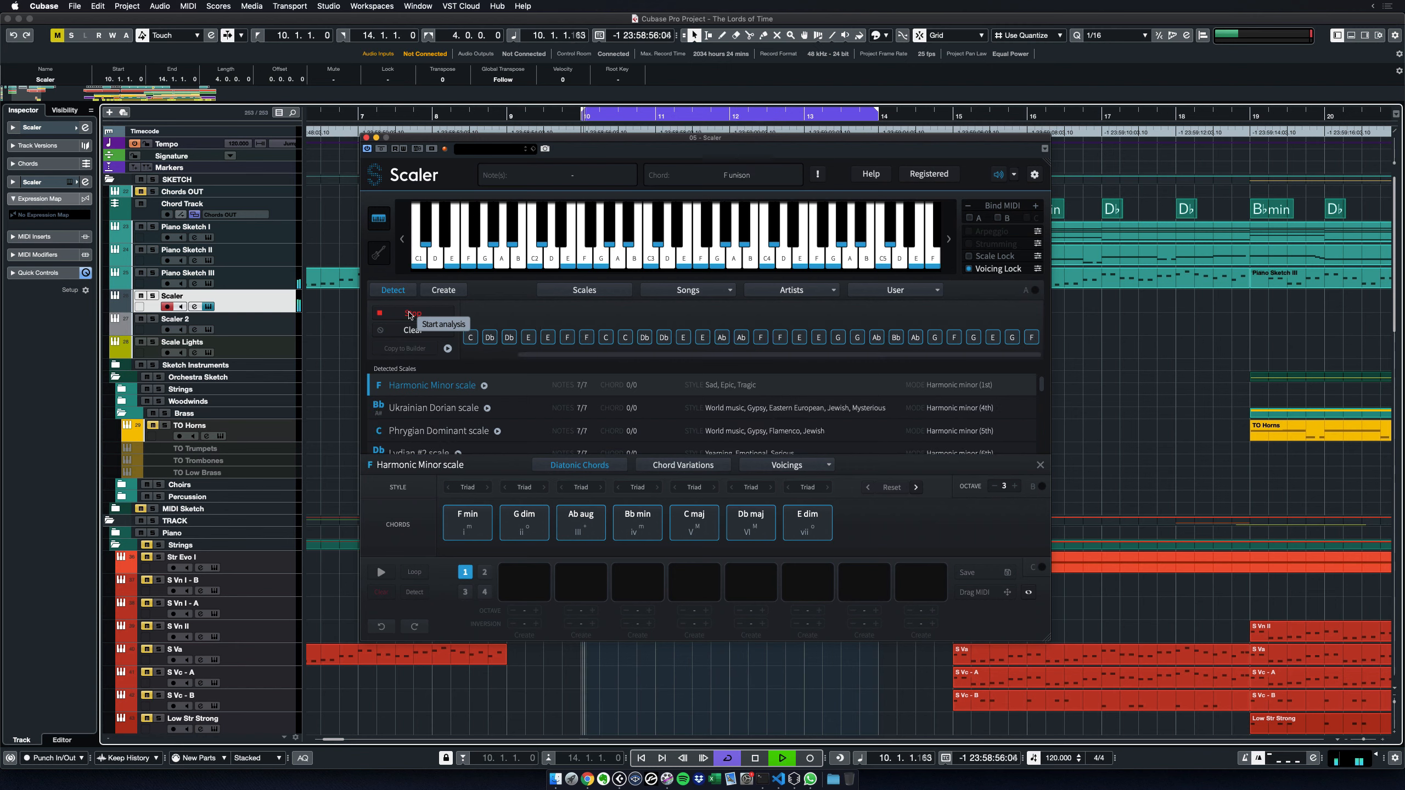
{"action": "key", "text": "space"}
{"action": "left_click", "coordinate": [409, 313]}
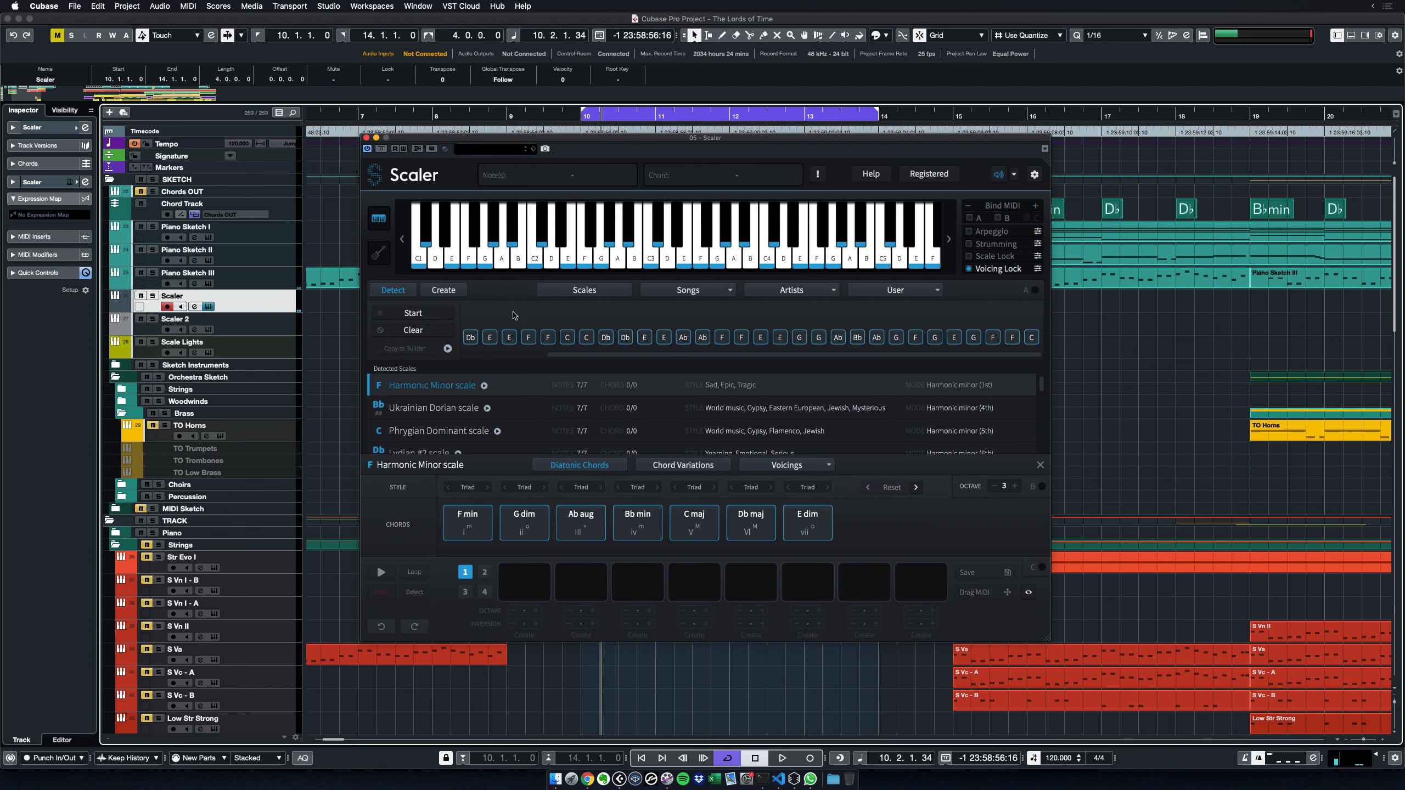
Audition the F min, Ab aug, C maj and Db maj chords of the F Harmonic Minor scale
{"action": "left_click", "coordinate": [467, 529]}
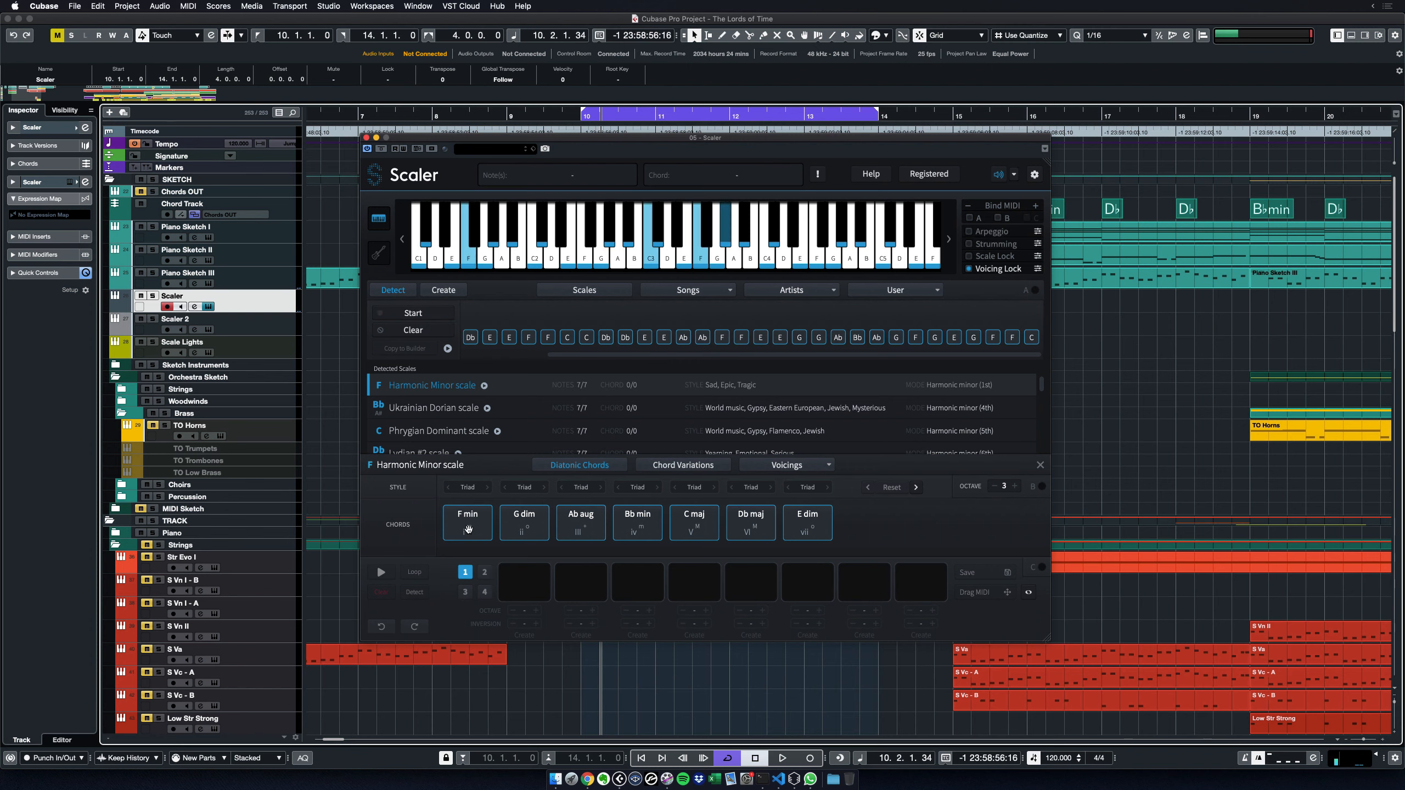
{"action": "left_click", "coordinate": [579, 531]}
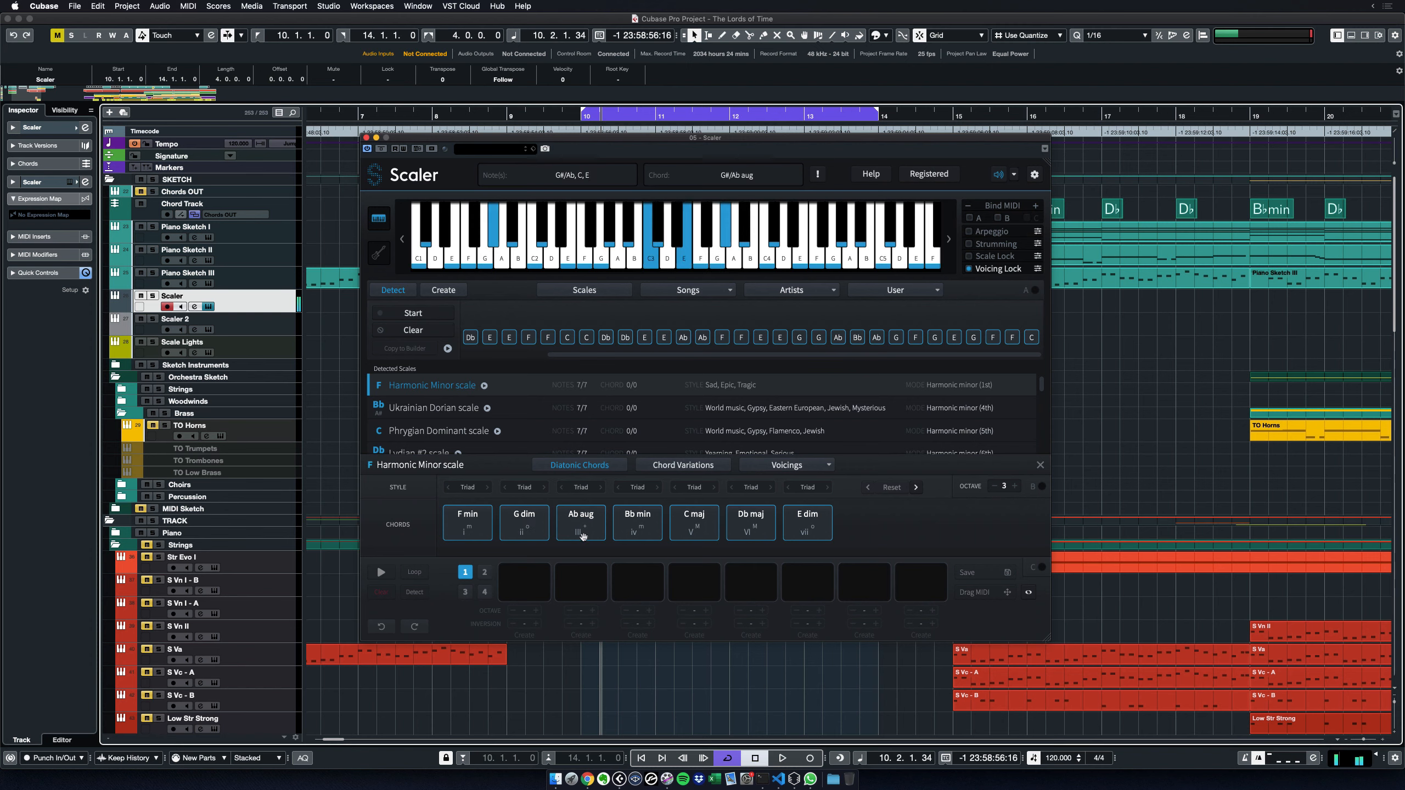
{"action": "left_click", "coordinate": [695, 535]}
{"action": "left_click", "coordinate": [755, 530]}
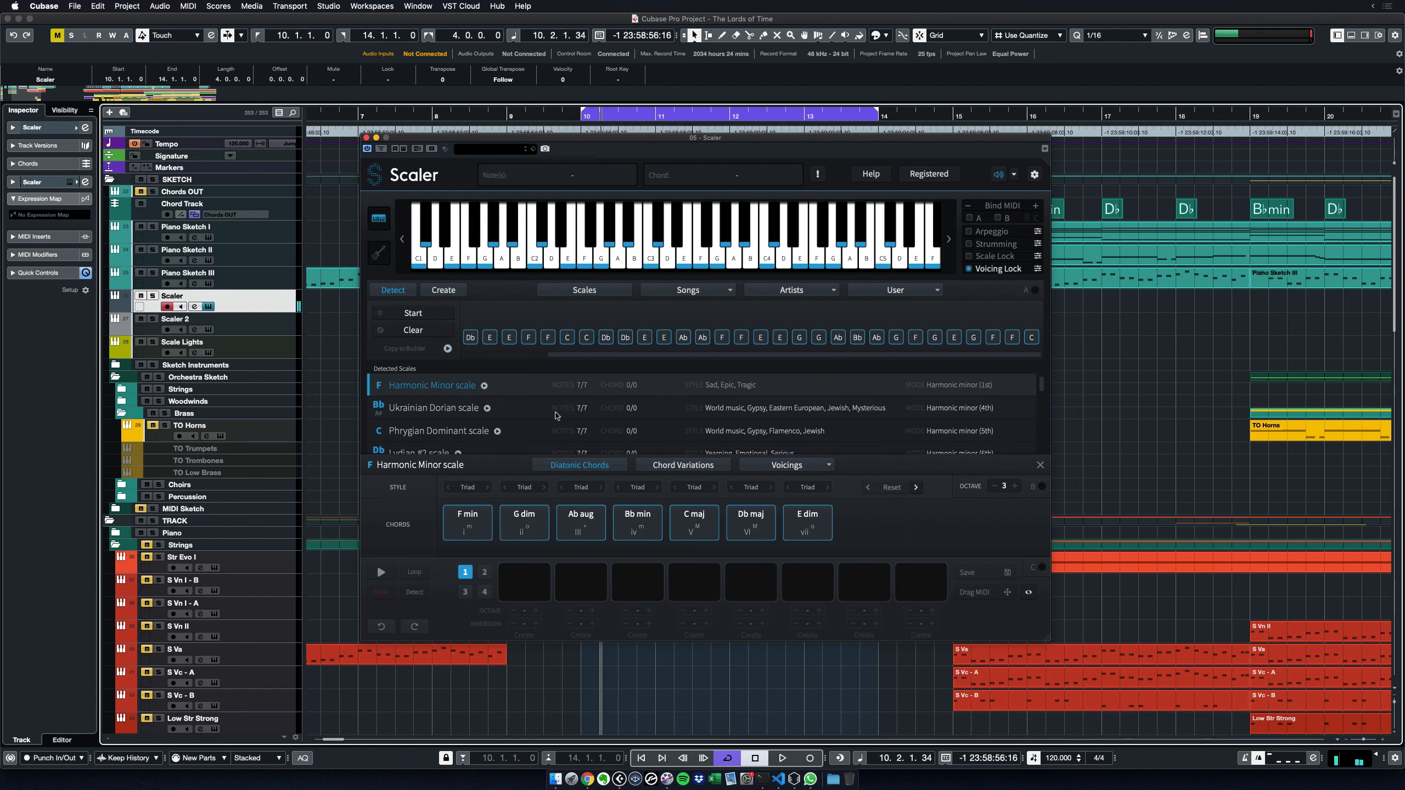
Select the detected E Super-Locrian Diminished scale, audition its diatonic chords, and reselect F Harmonic Minor
{"action": "scroll", "coordinate": [556, 416], "scroll_direction": "down", "scroll_amount": 2}
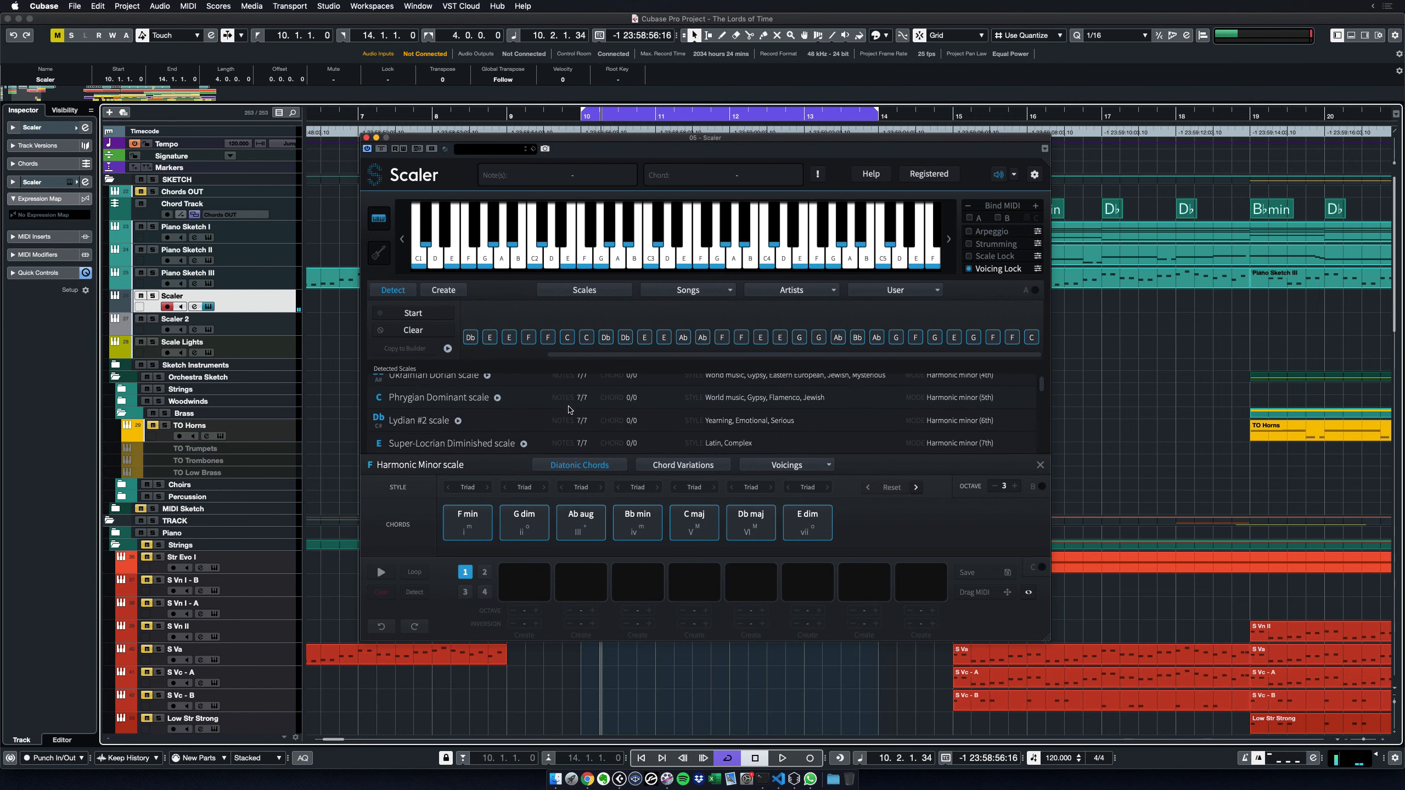
{"action": "scroll", "coordinate": [568, 410], "scroll_direction": "down", "scroll_amount": 1}
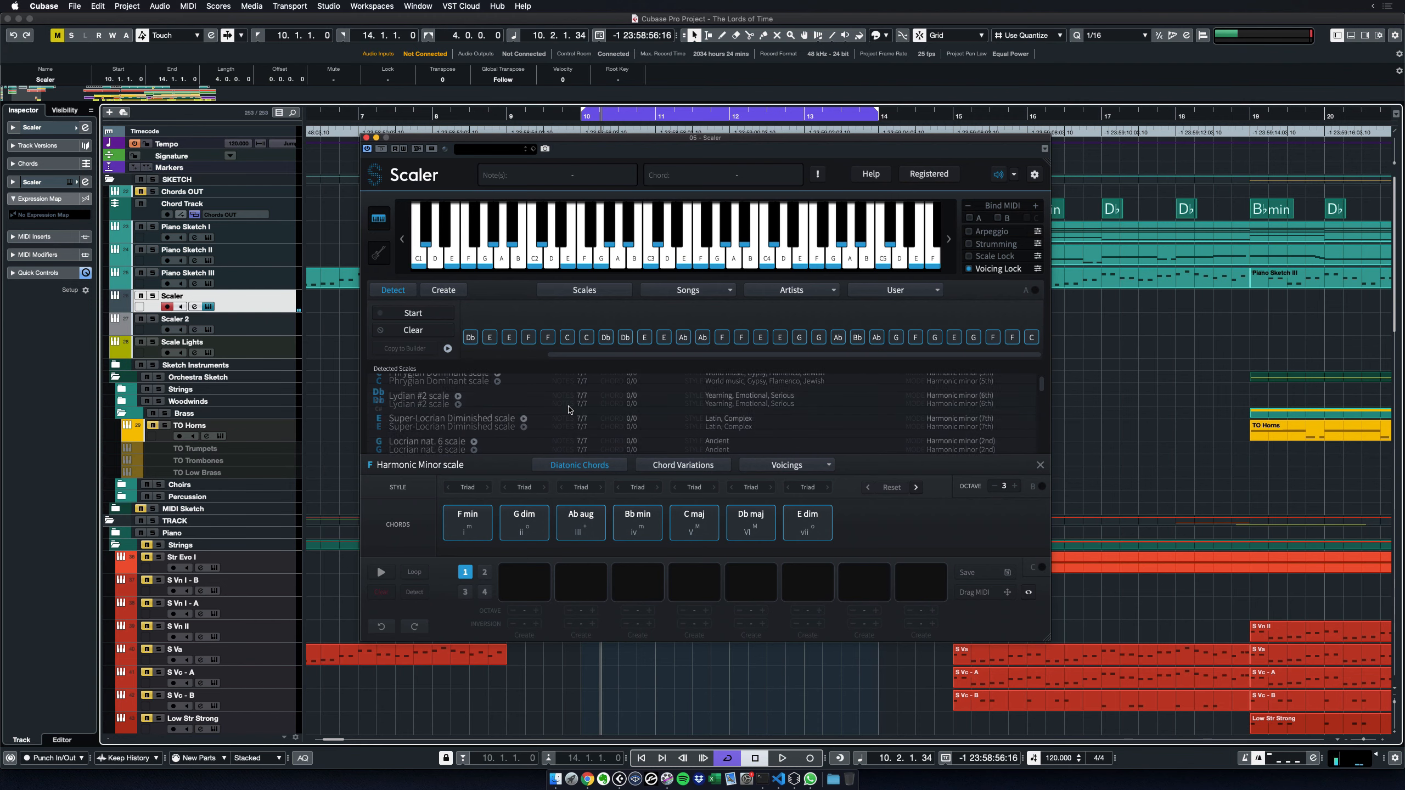
{"action": "left_click", "coordinate": [470, 424]}
{"action": "left_click", "coordinate": [473, 525]}
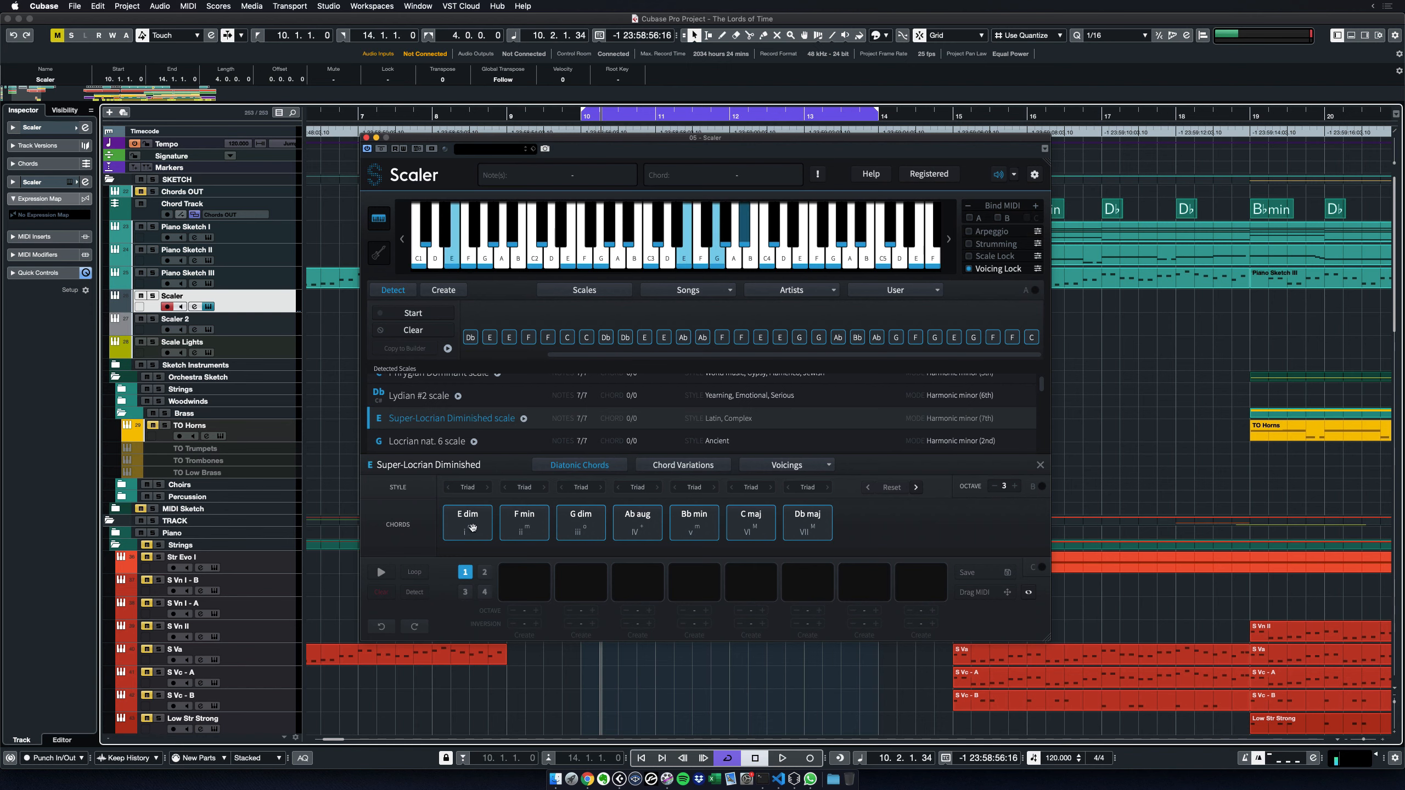
{"action": "left_click", "coordinate": [524, 523]}
{"action": "left_click", "coordinate": [585, 520]}
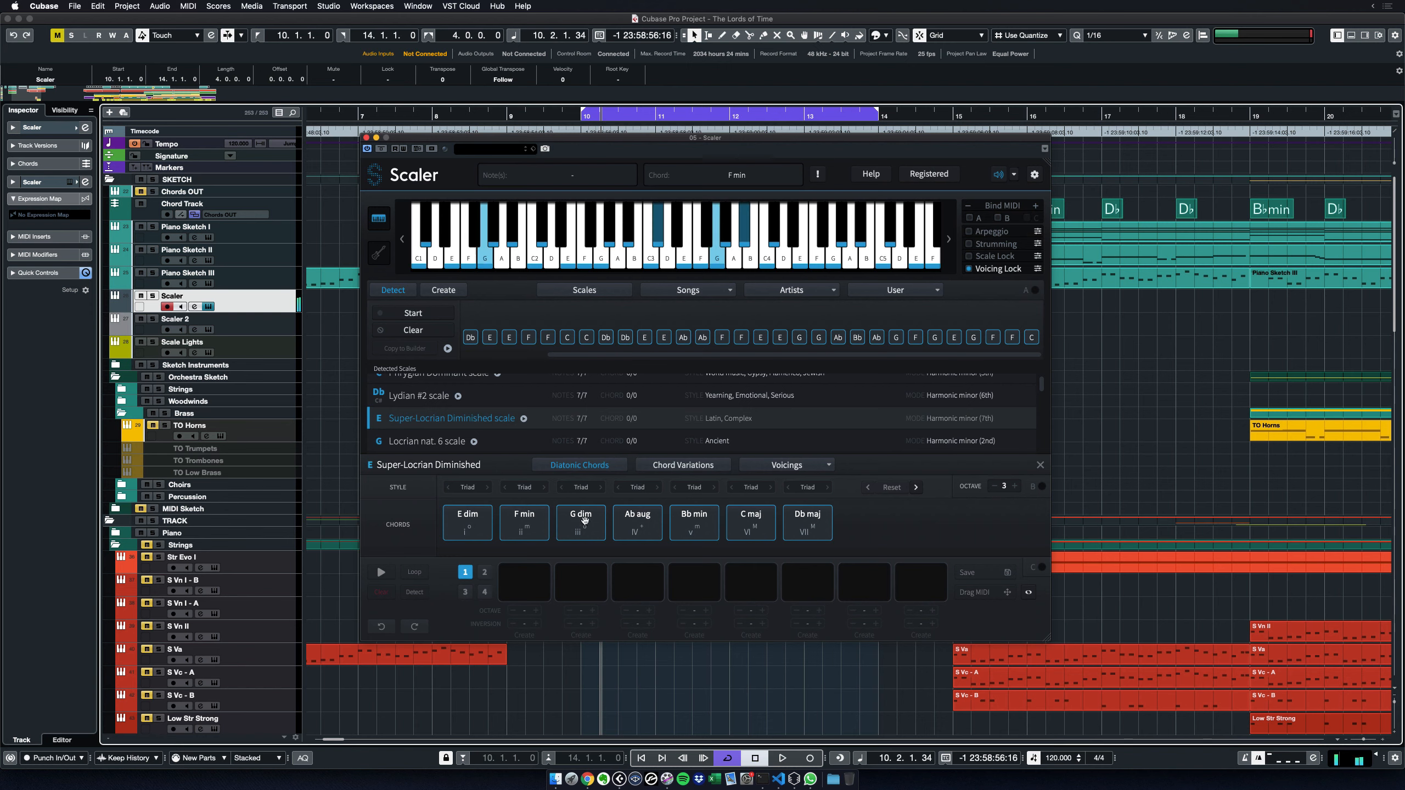
{"action": "left_click", "coordinate": [695, 523]}
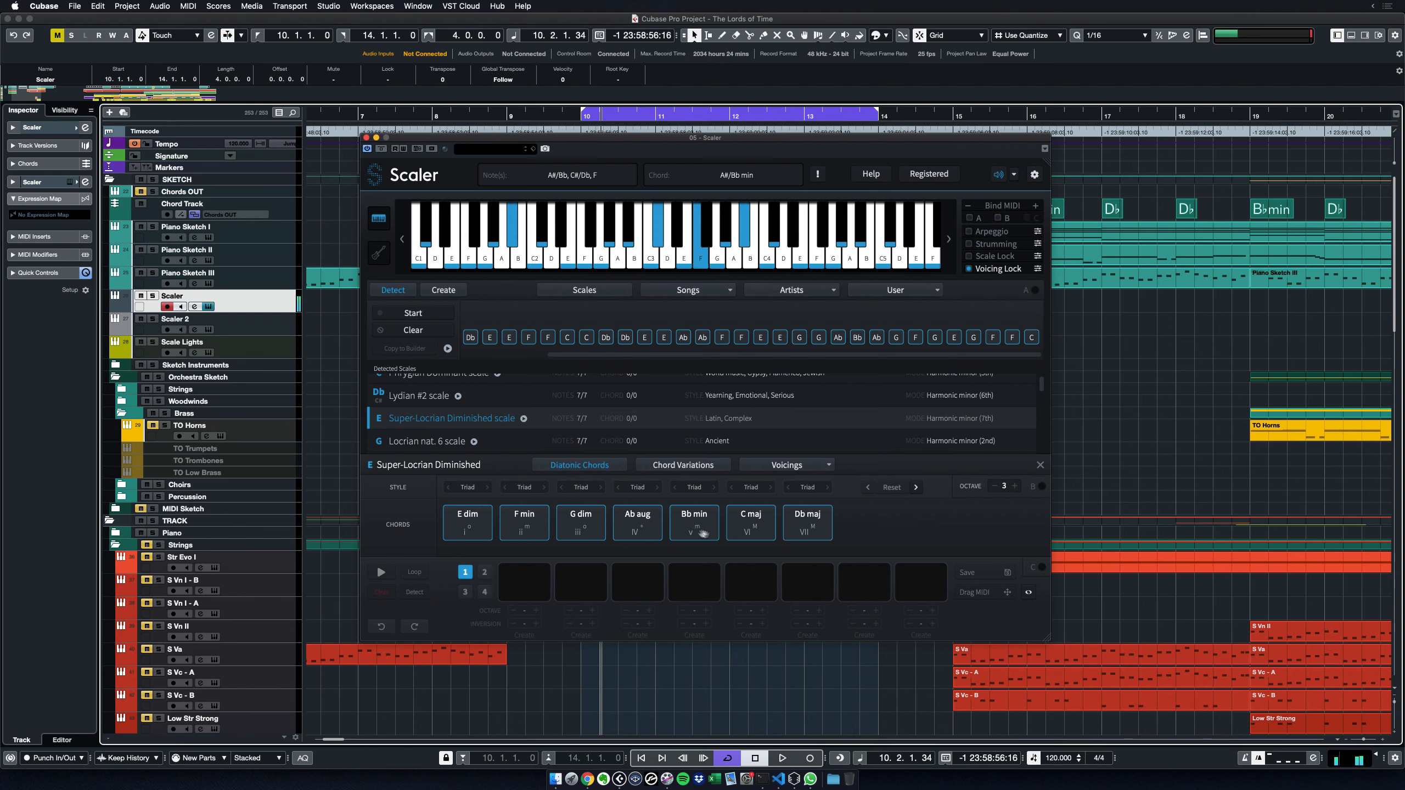
{"action": "left_click", "coordinate": [757, 524]}
{"action": "left_click", "coordinate": [809, 526]}
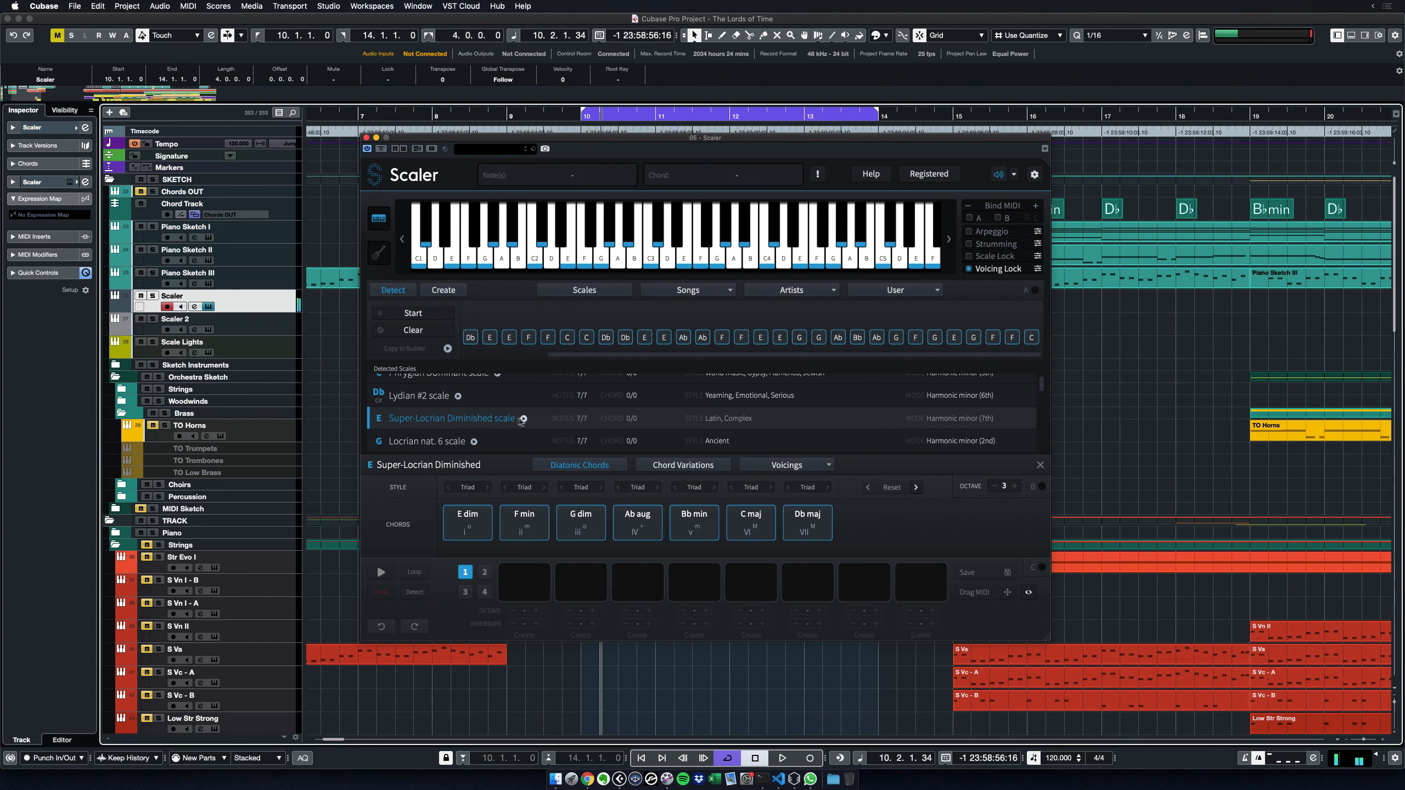
{"action": "scroll", "coordinate": [501, 426], "scroll_direction": "up", "scroll_amount": 3}
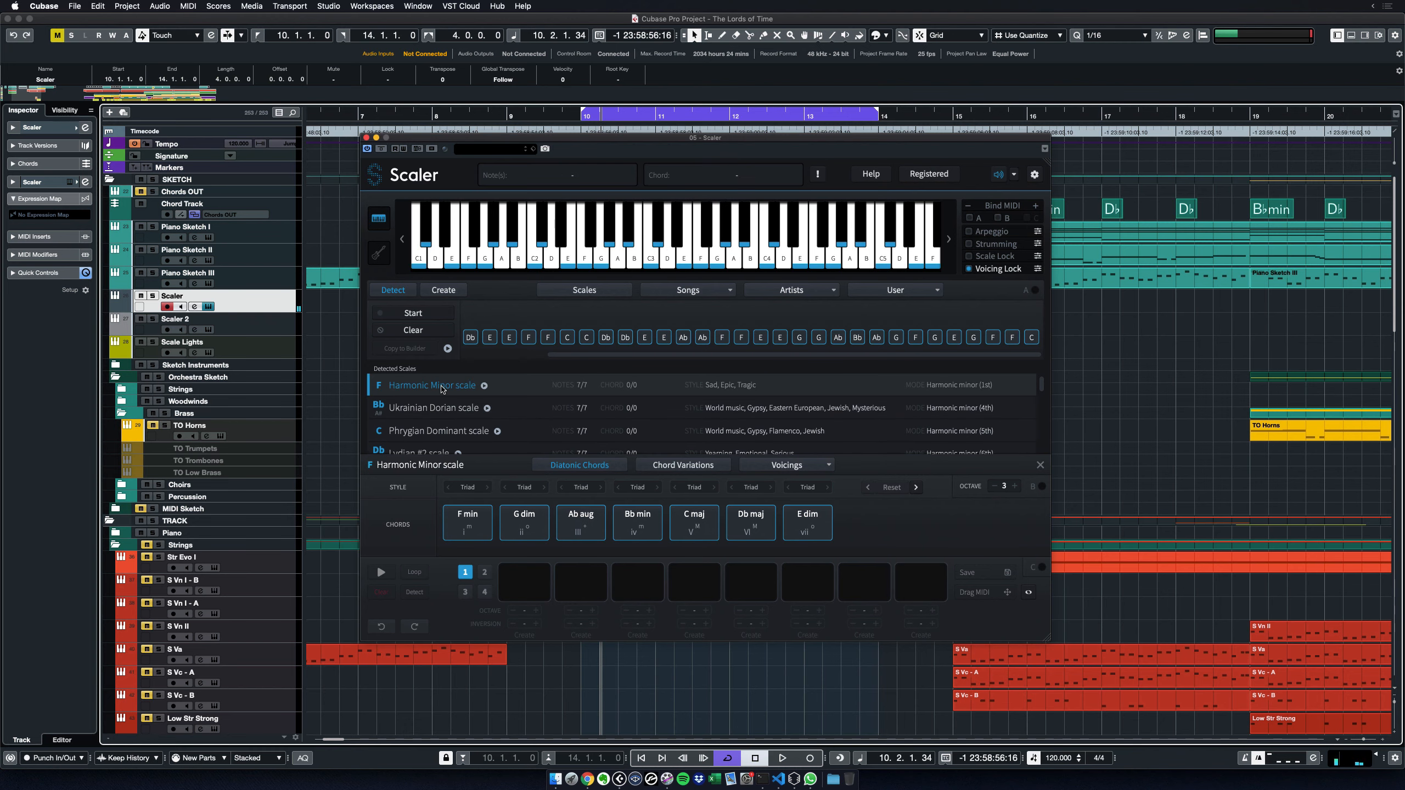
Close the Scaler plug-in and delete the copied clip from the Scaler track
{"action": "left_click", "coordinate": [366, 138]}
{"action": "key", "text": "Delete"}
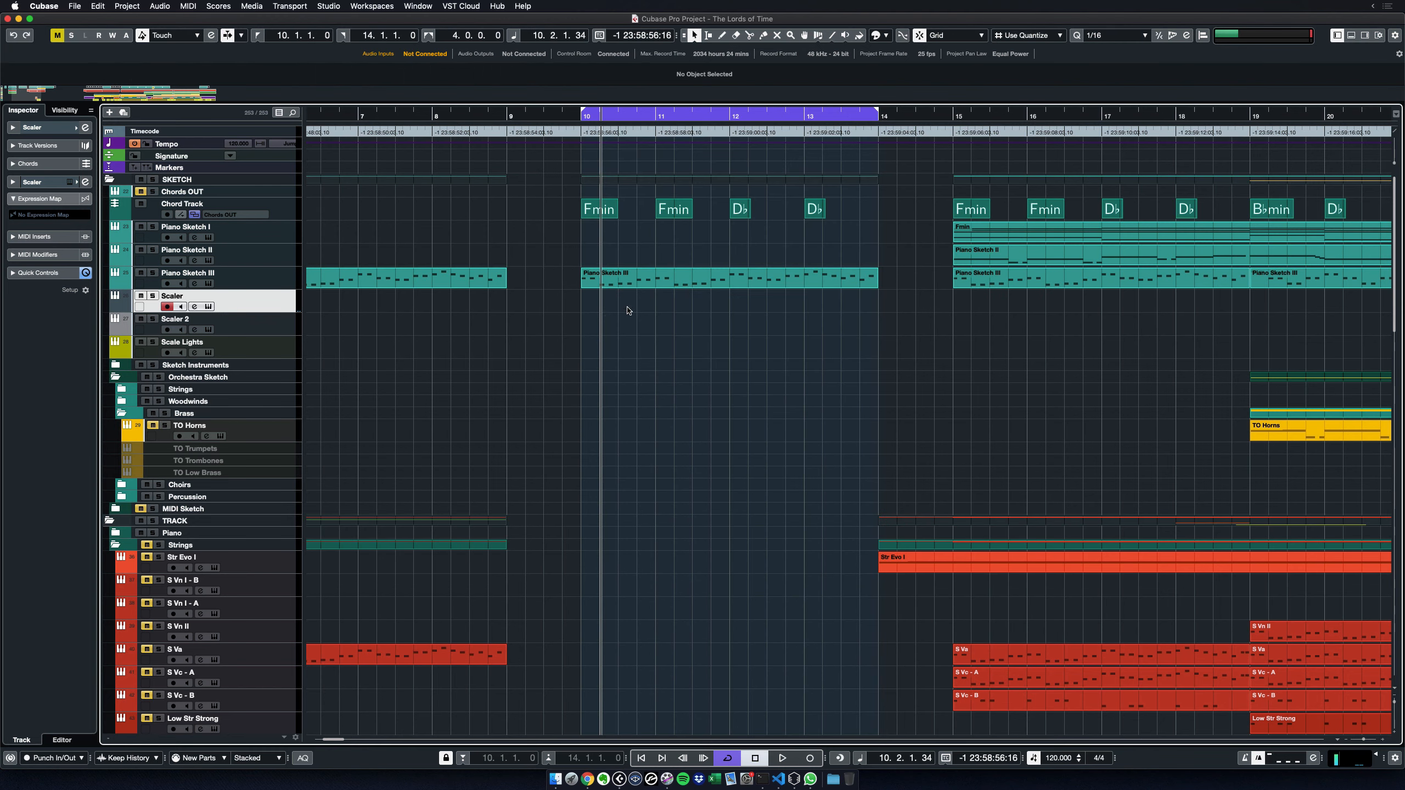
Open the Scaler 2 track's plug-in to view the Harmonic Minor scale chords and the chord pattern, and close it
{"action": "left_click", "coordinate": [271, 332]}
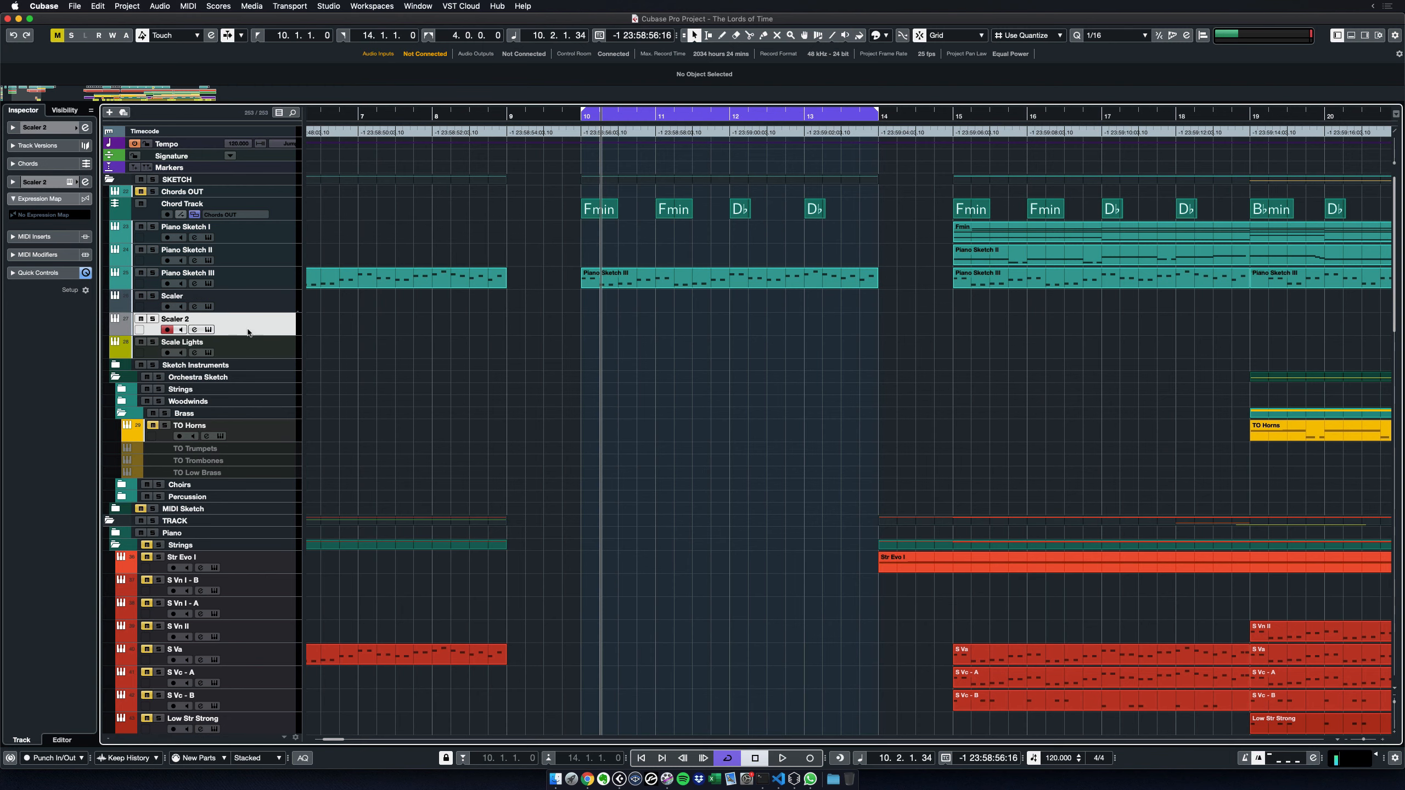
{"action": "left_click", "coordinate": [209, 330]}
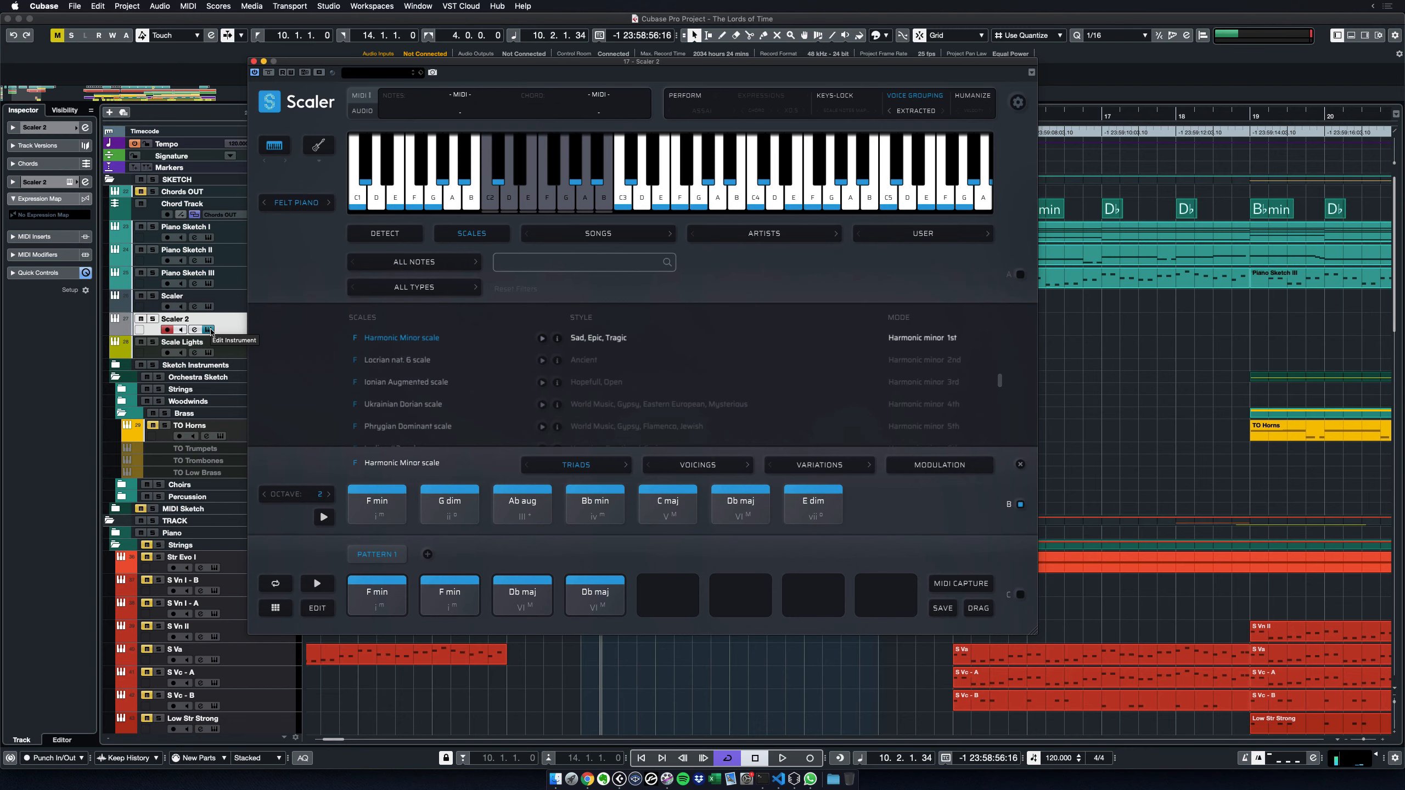
{"action": "left_click", "coordinate": [209, 330]}
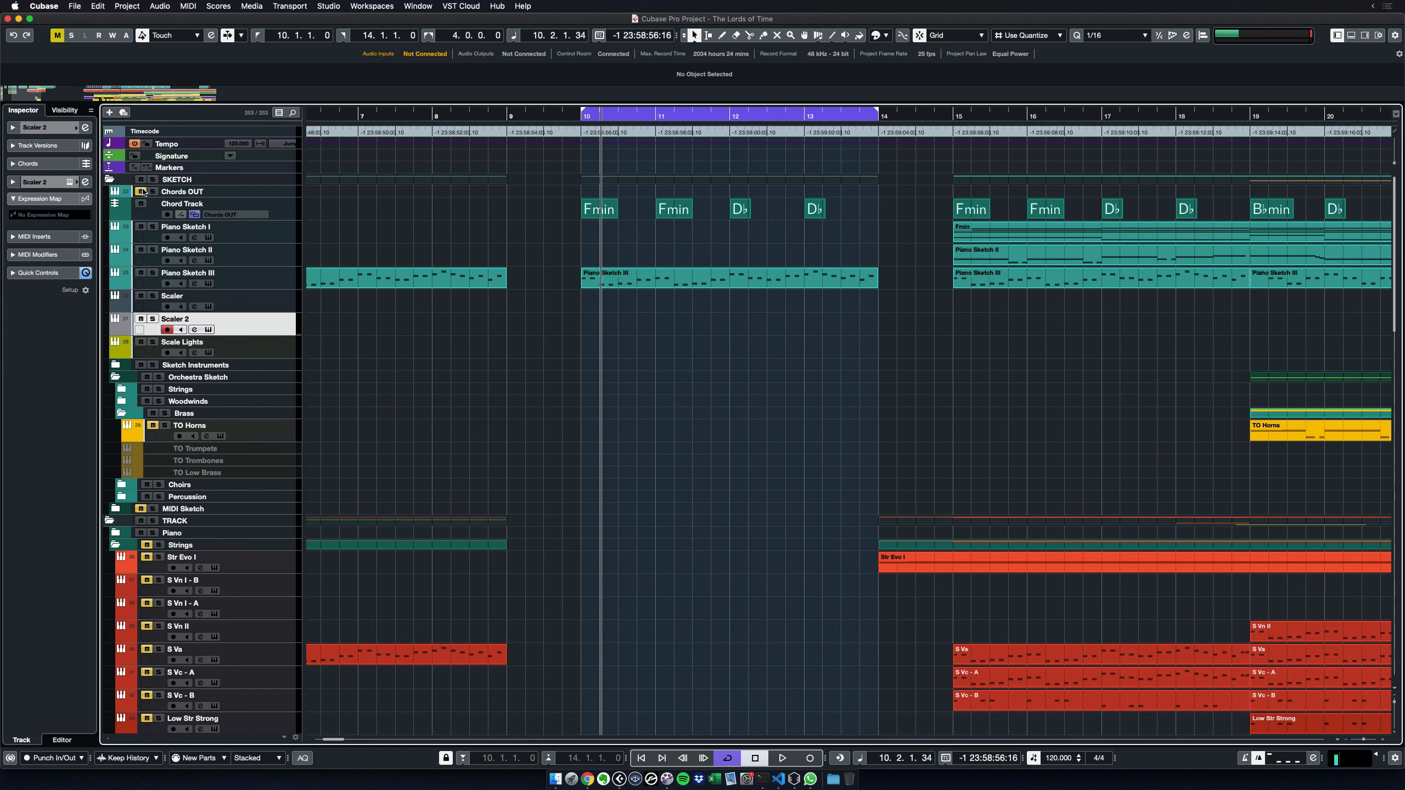
Unmute the Chords OUT track and step through the chord events from bar 10 in the chord editor
{"action": "double_click", "coordinate": [601, 210]}
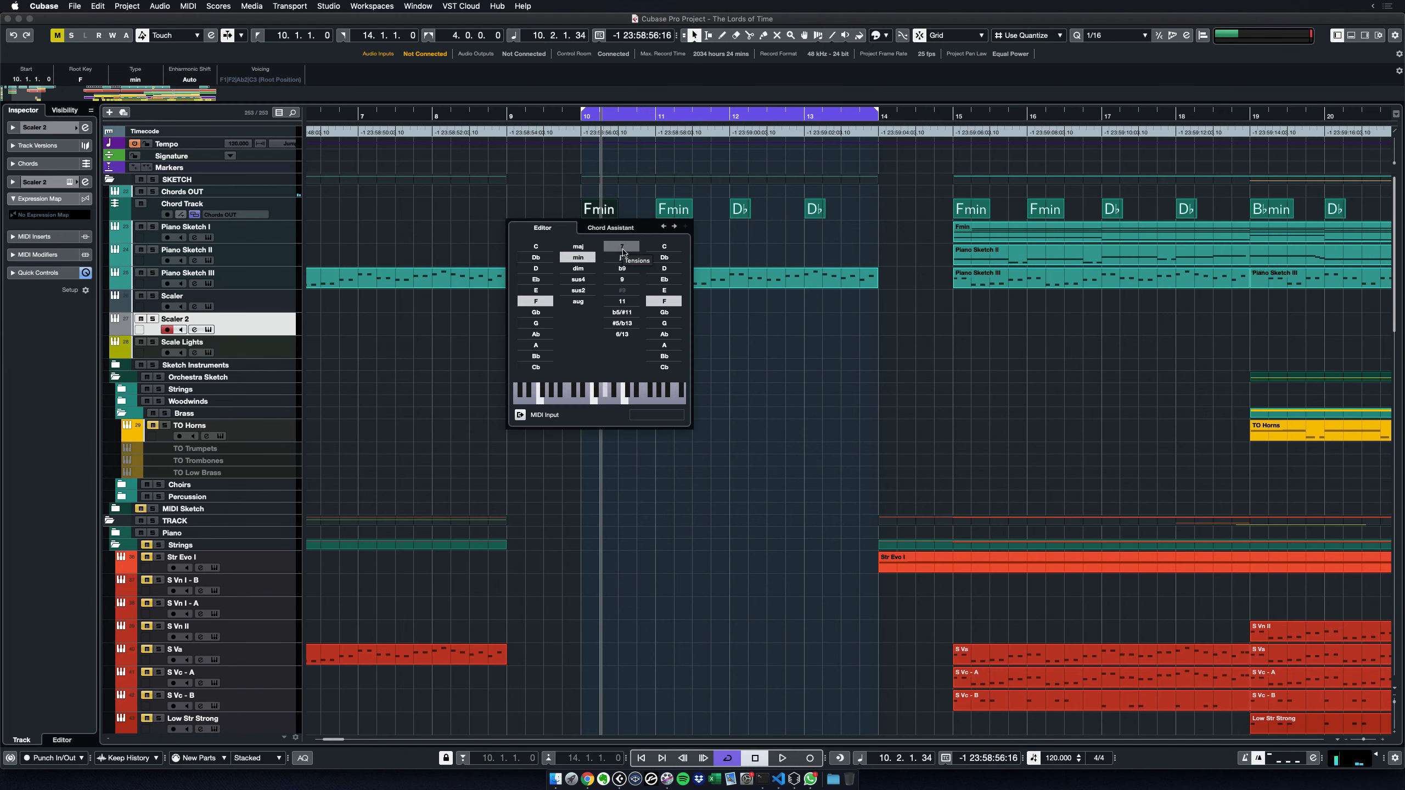
{"action": "key", "text": "Right"}
{"action": "key", "text": "Right"}
{"action": "key", "text": "Right"}
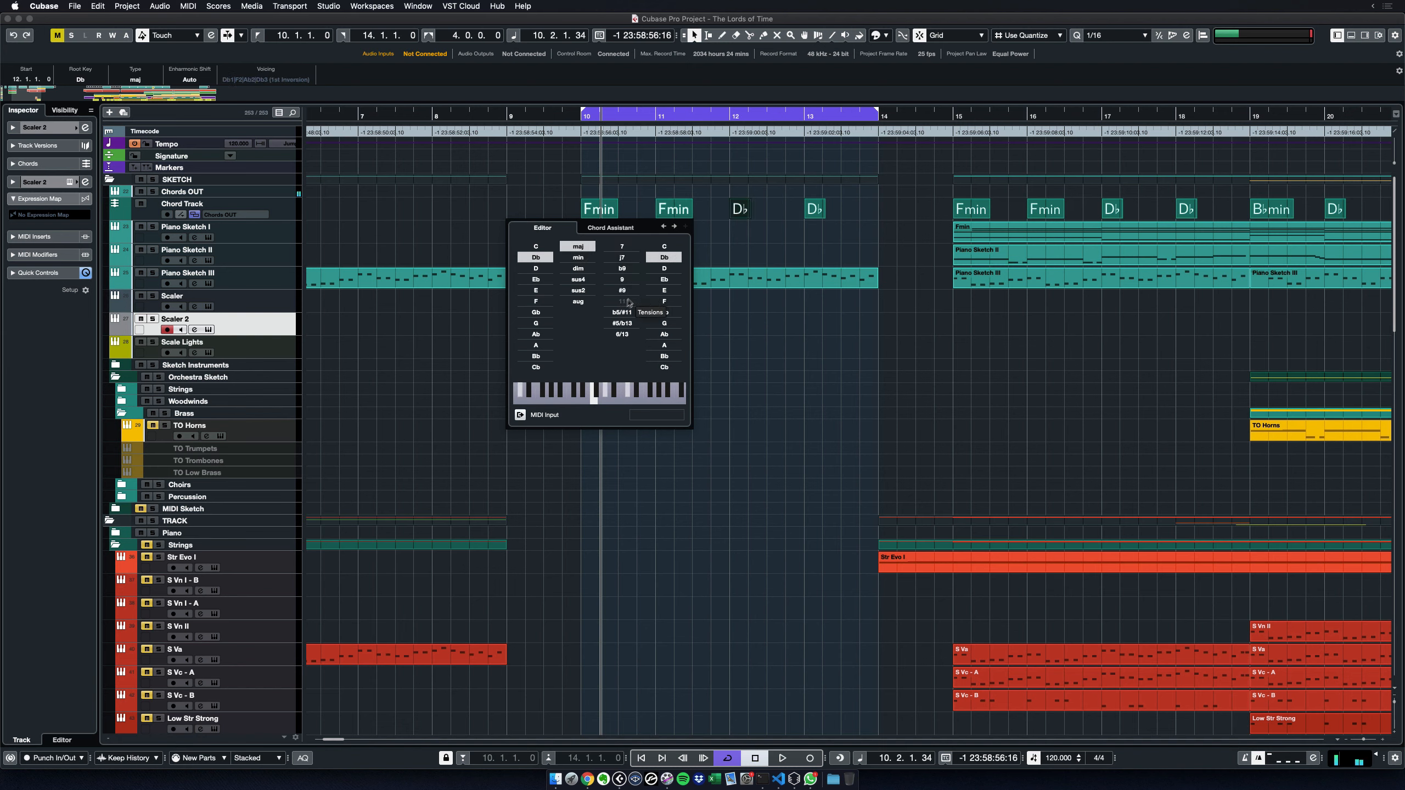
{"action": "left_click", "coordinate": [740, 344]}
{"action": "left_click", "coordinate": [676, 340]}
Play back the Piano Sketch III motif together with the chord track from bar 10
{"action": "key", "text": "KP_1"}
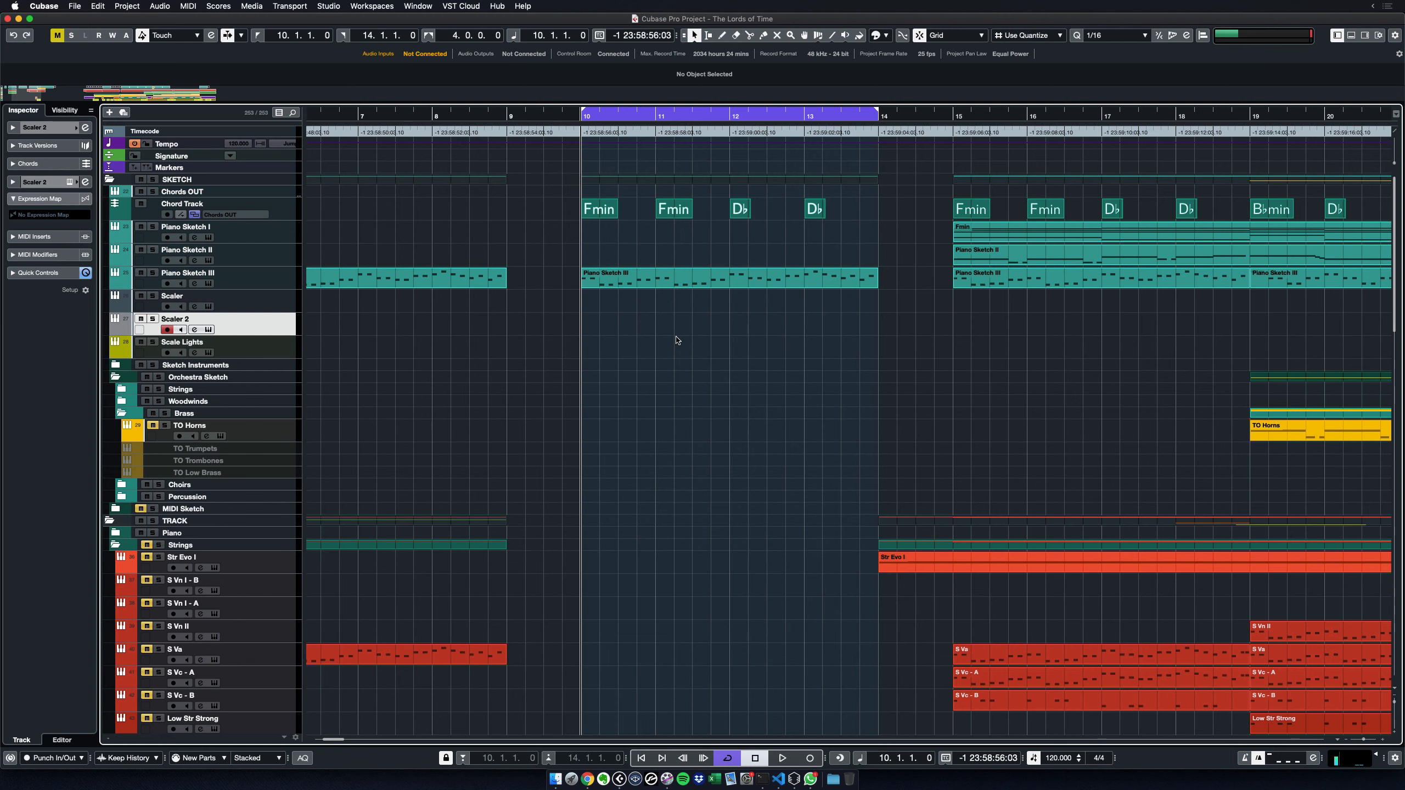
{"action": "key", "text": "space"}
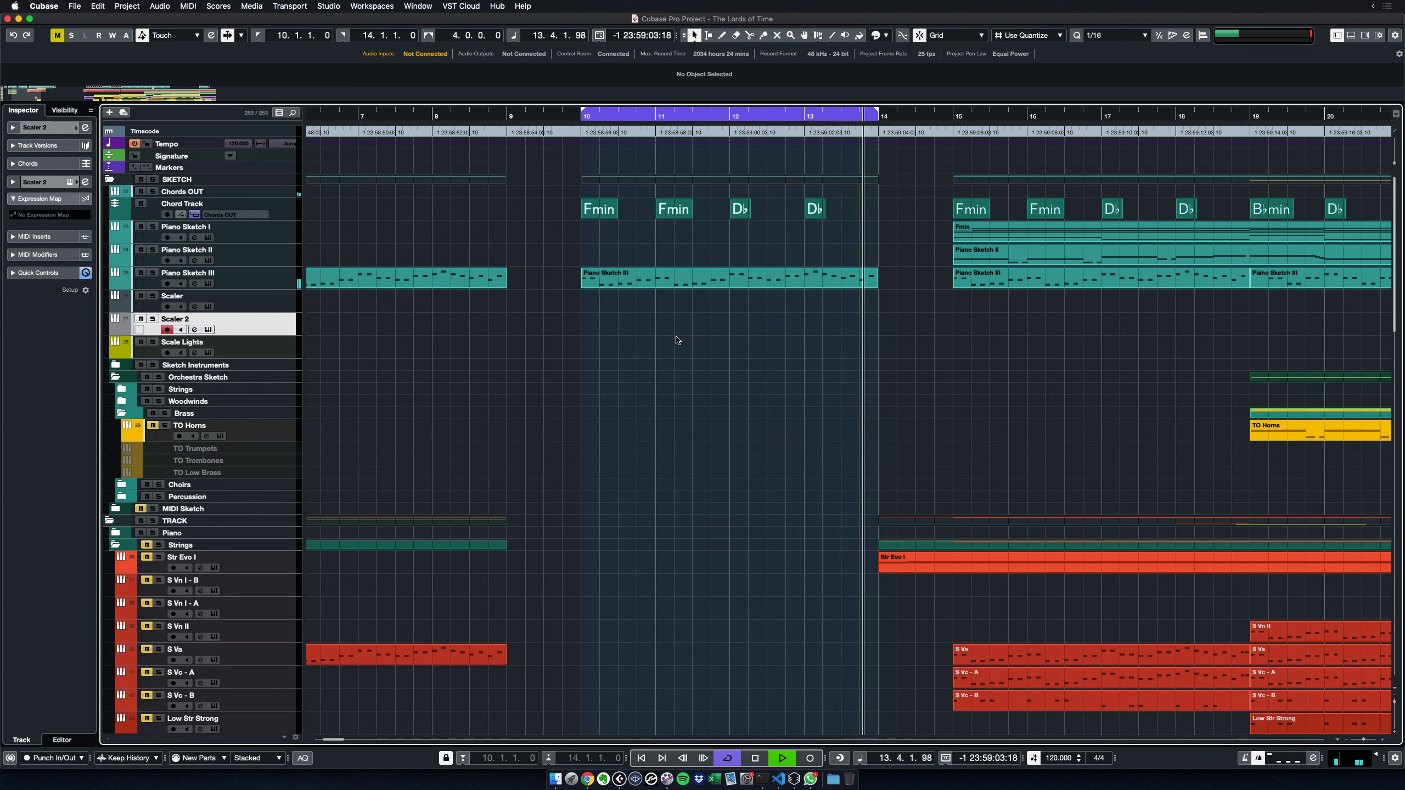
{"action": "key", "text": "space"}
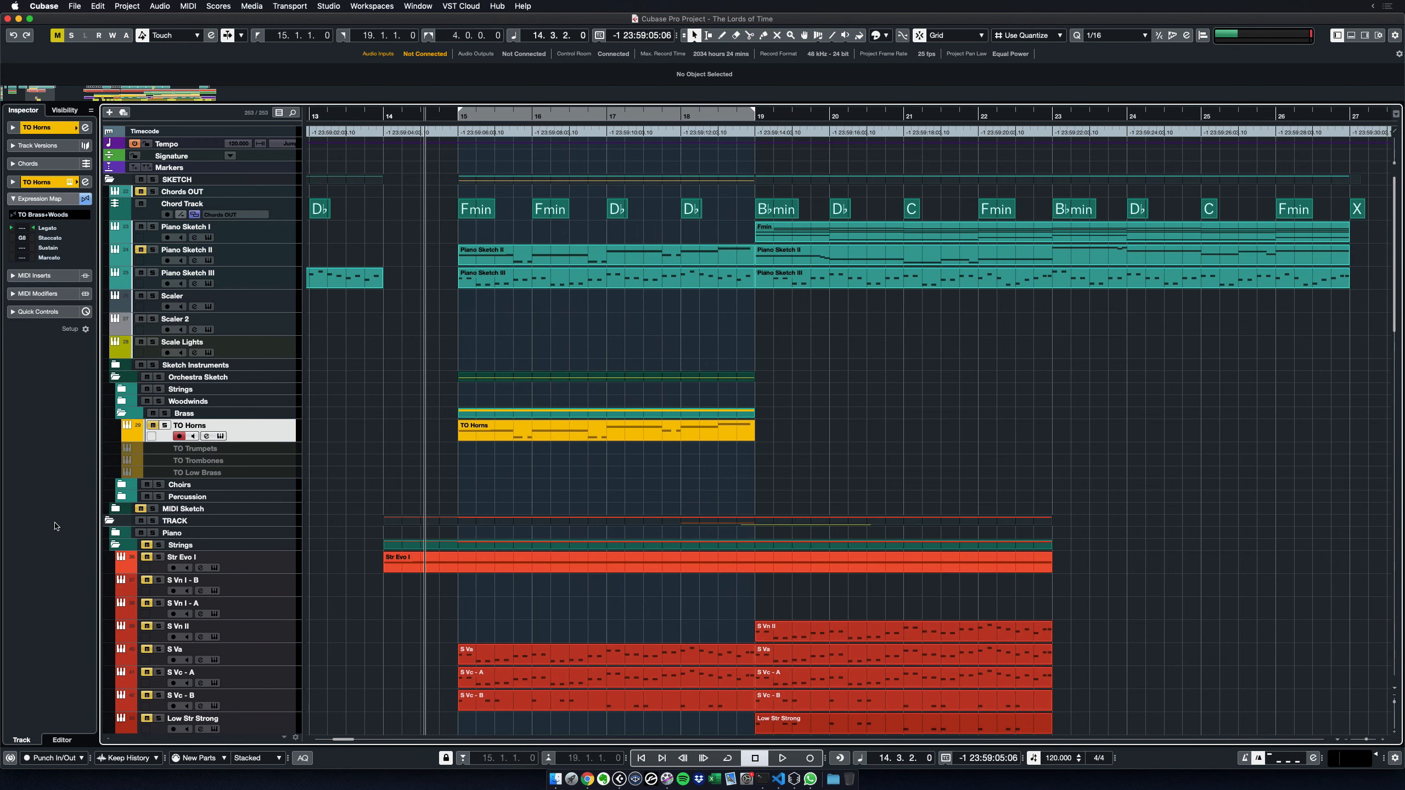
Copy the four chord events from bars 15 to 18 onto Piano Sketch I as one clip and view its notes in the Key Editor
{"action": "left_click_drag", "start_coordinate": [440, 202], "coordinate": [713, 221]}
{"action": "left_click_drag", "start_coordinate": [479, 213], "coordinate": [467, 237]}
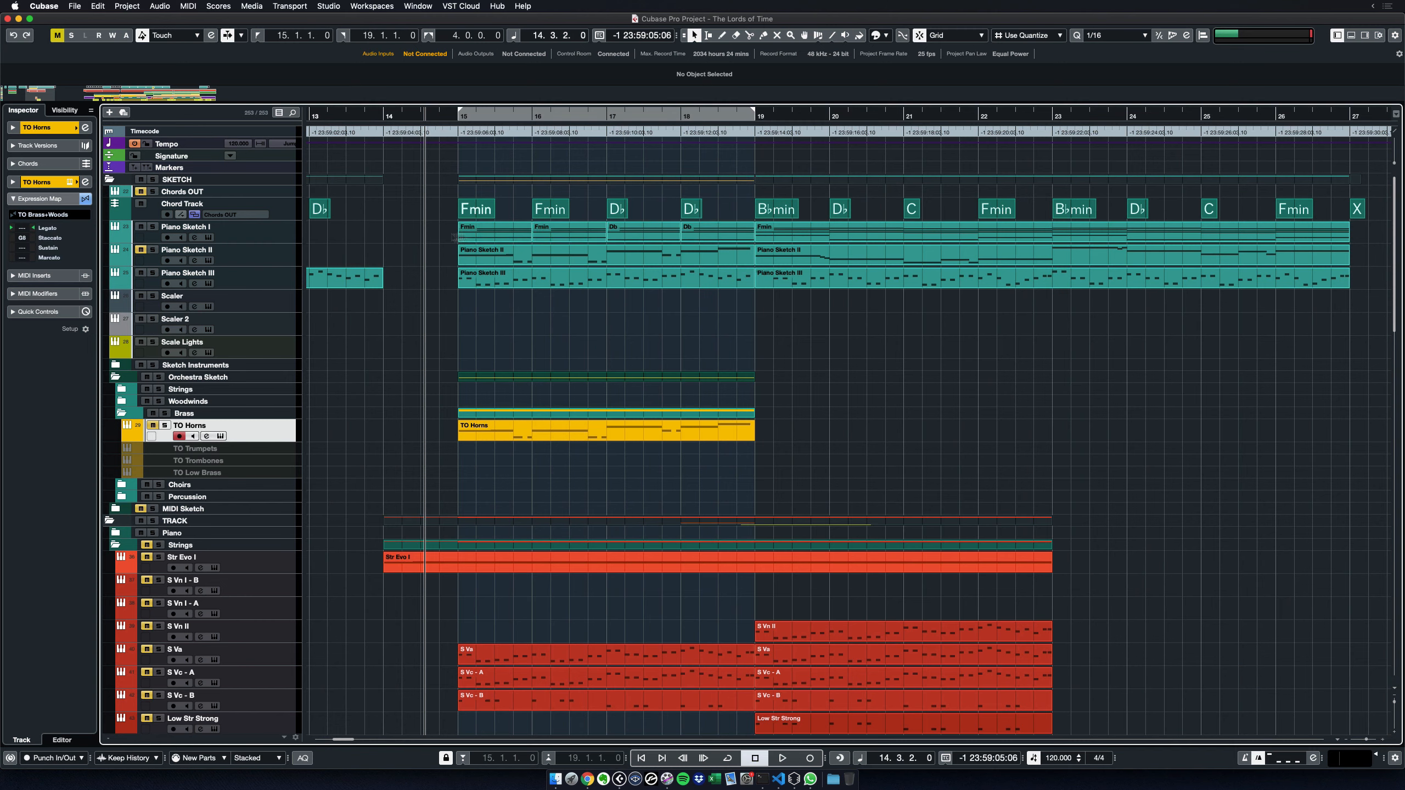
{"action": "double_click", "coordinate": [729, 237]}
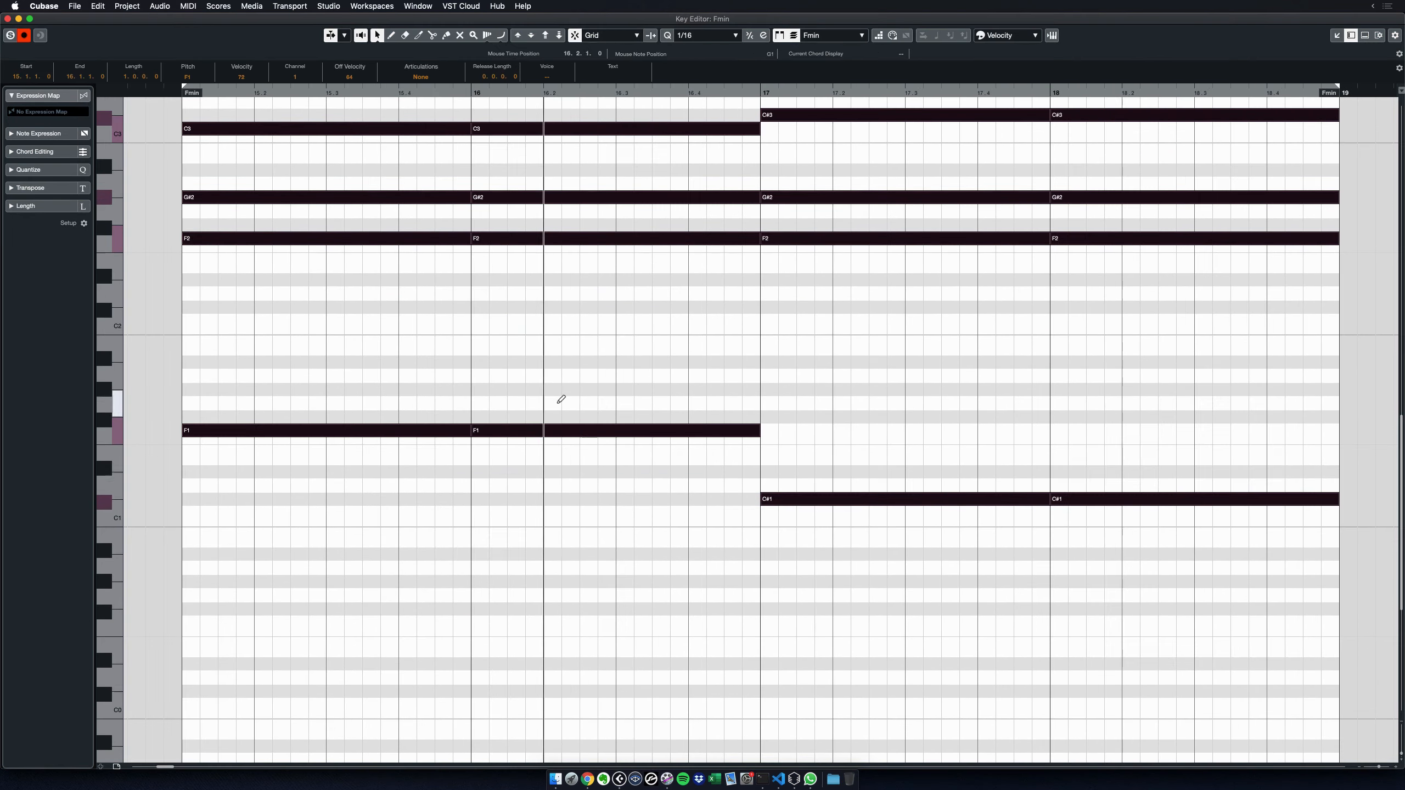
{"action": "left_click", "coordinate": [568, 386]}
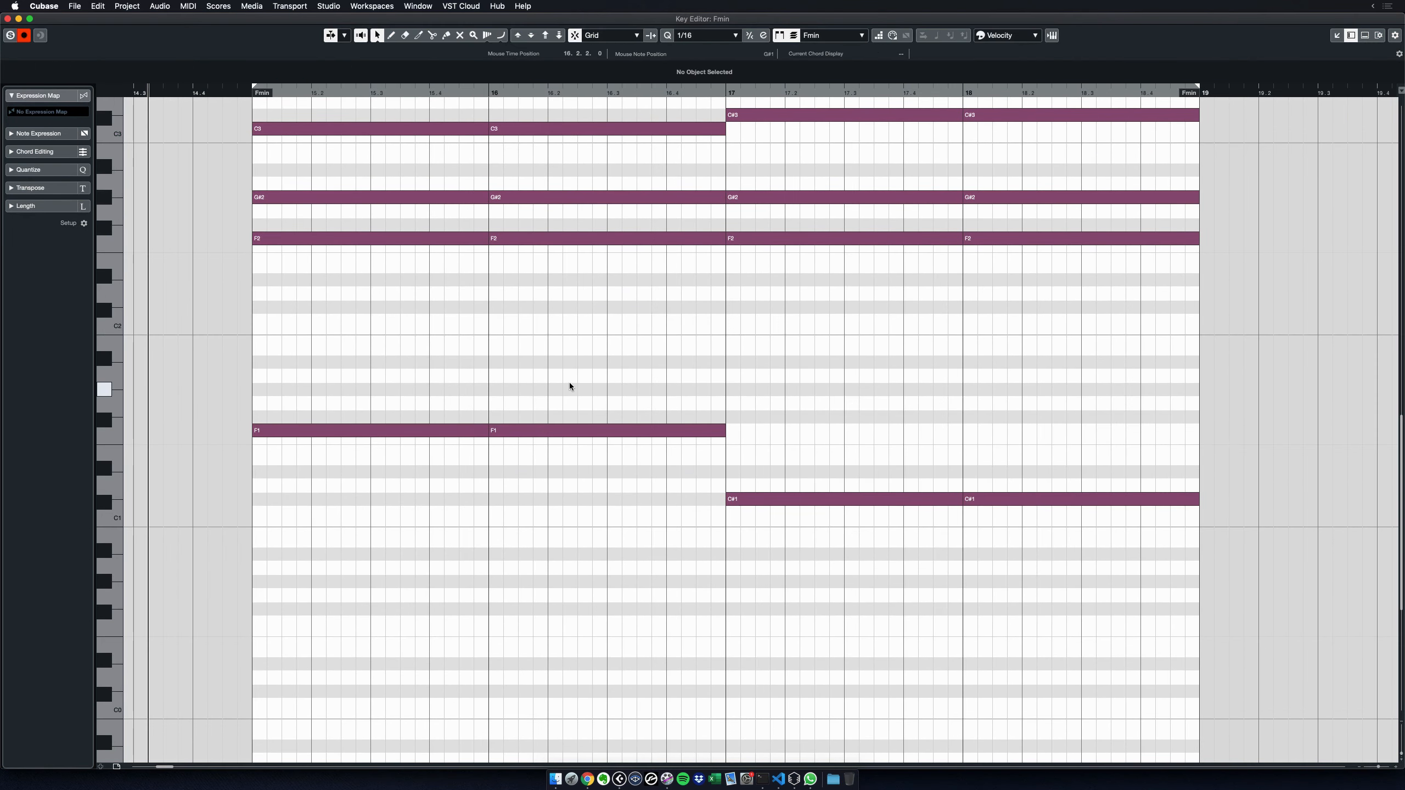
{"action": "key", "text": "super+w"}
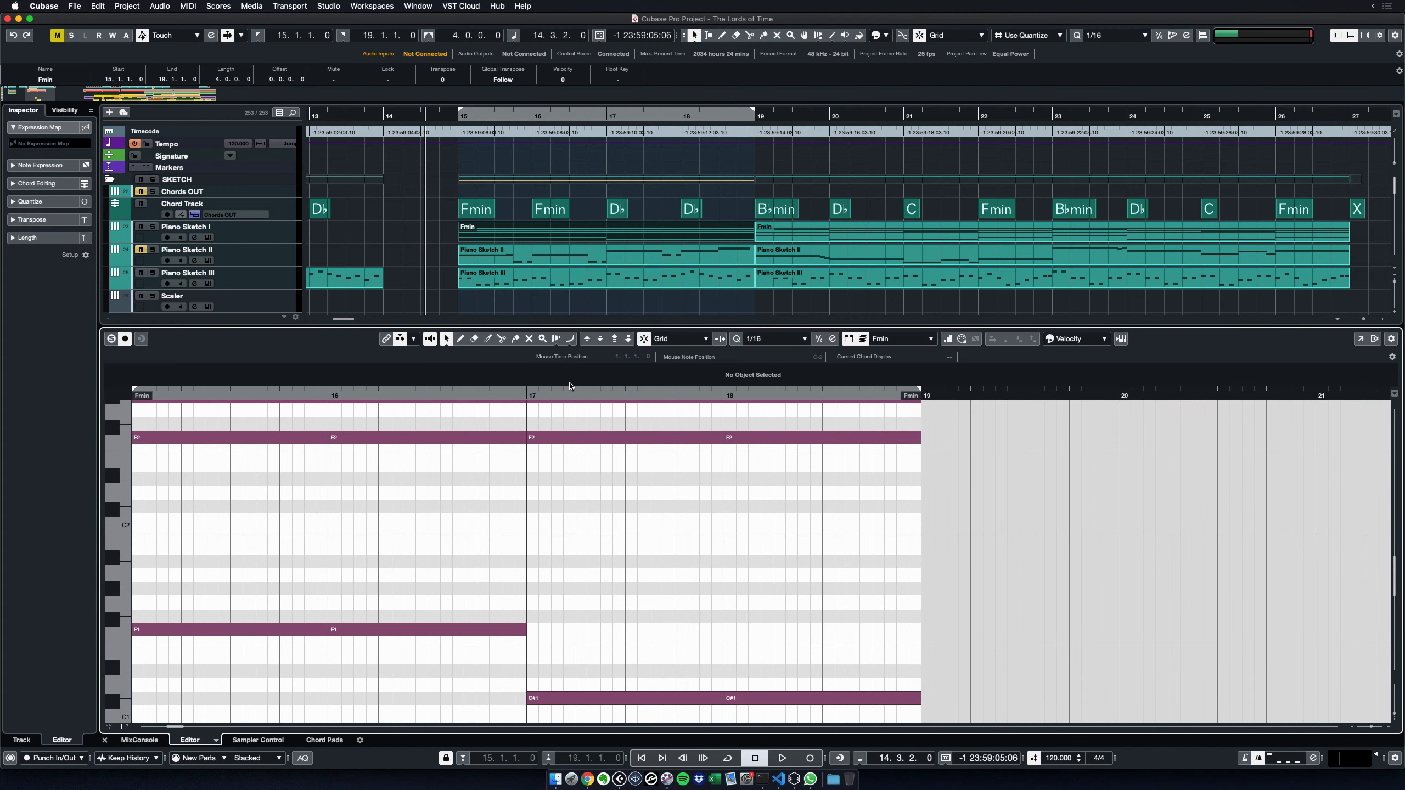
{"action": "key", "text": "super+alt+e"}
{"action": "left_click", "coordinate": [560, 324]}
Examine the notes of the Piano Sketch III clip at bar 15 in the Key Editor and close the editor
{"action": "left_click", "coordinate": [551, 286]}
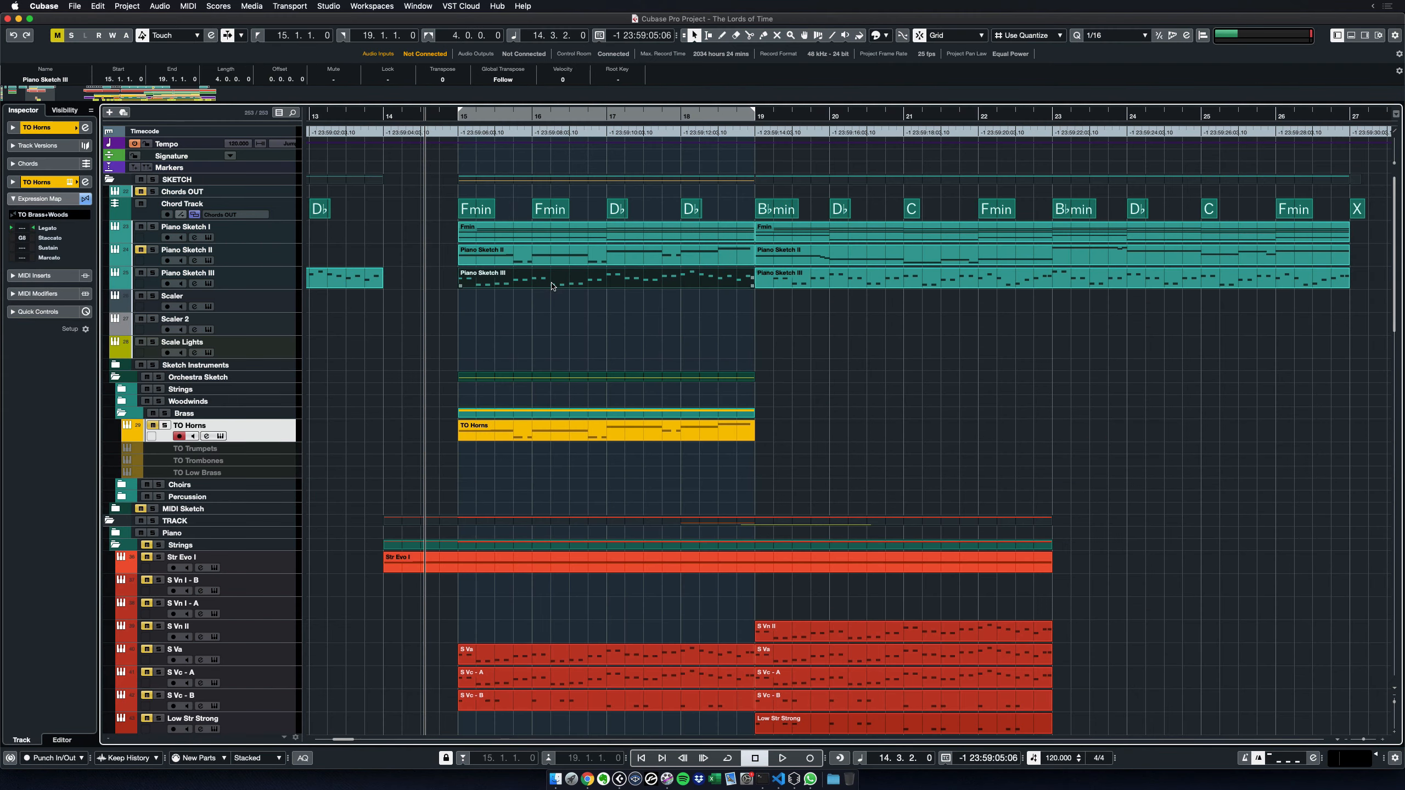
{"action": "double_click", "coordinate": [553, 285]}
{"action": "key", "text": "Return"}
{"action": "key", "text": "super+a"}
{"action": "key", "text": "alt+s"}
{"action": "left_click", "coordinate": [552, 348]}
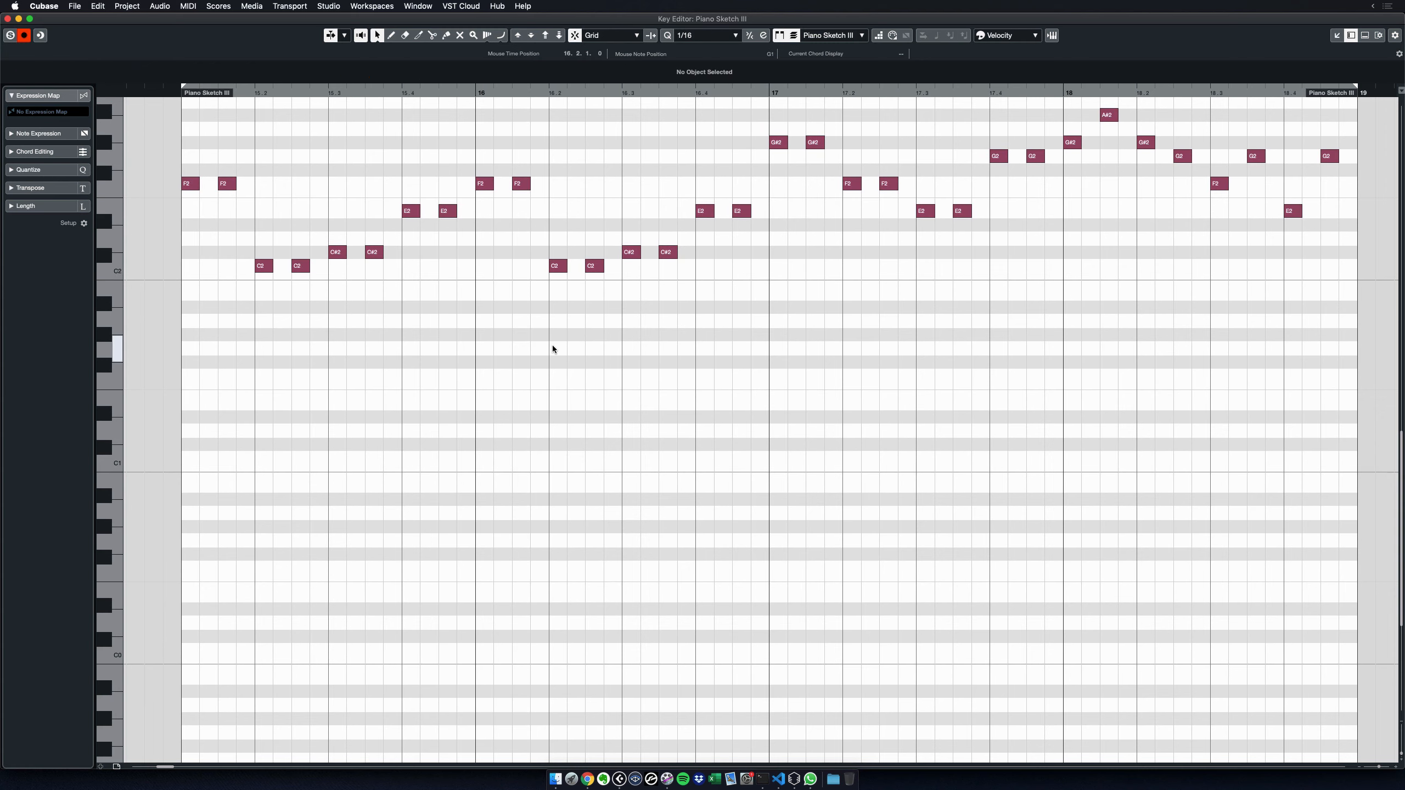
{"action": "key", "text": "Return"}
{"action": "key", "text": "super+alt+e"}
{"action": "left_click", "coordinate": [529, 321]}
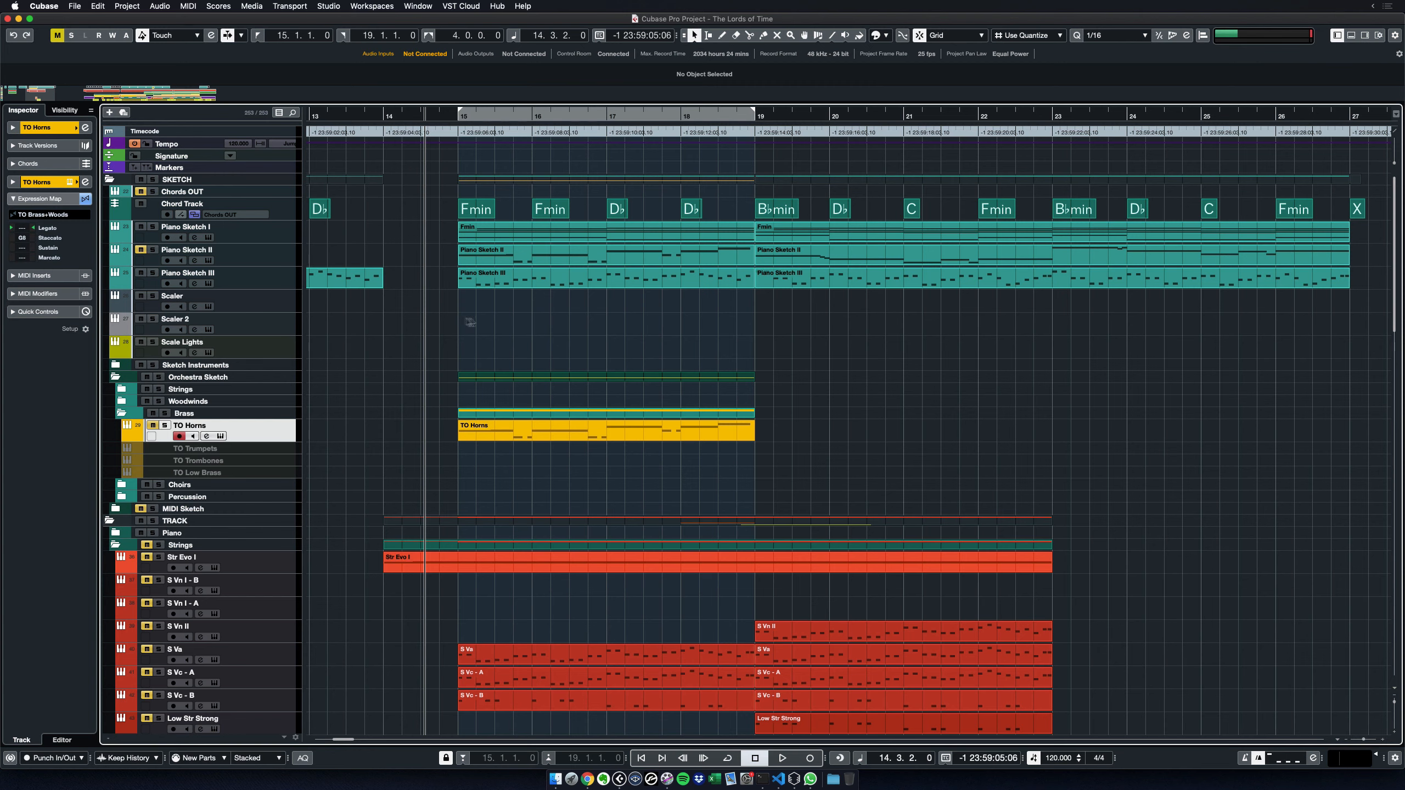
Open the instrument of the Scale Lights track to examine its keyboard scale setup
{"action": "left_click", "coordinate": [281, 355]}
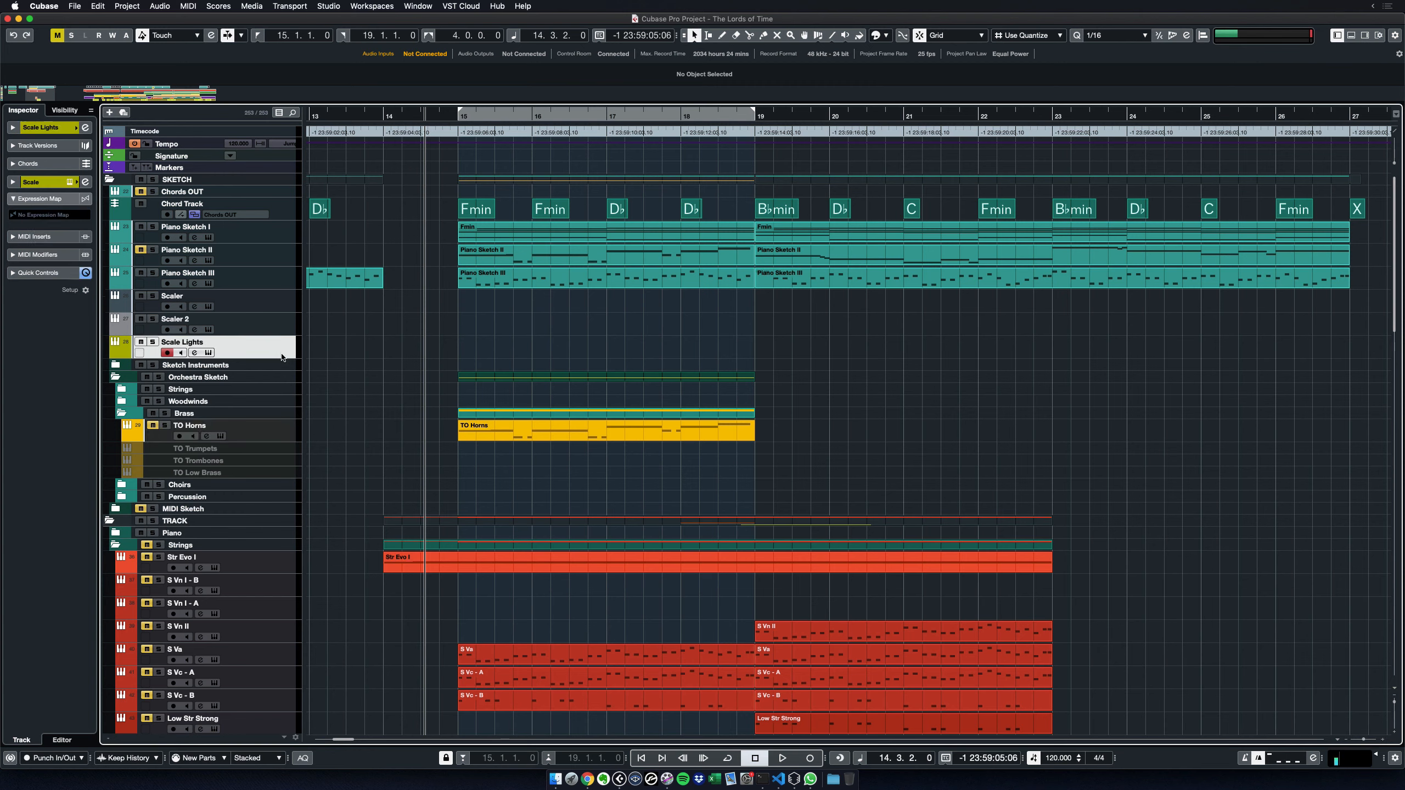
{"action": "left_click", "coordinate": [209, 353]}
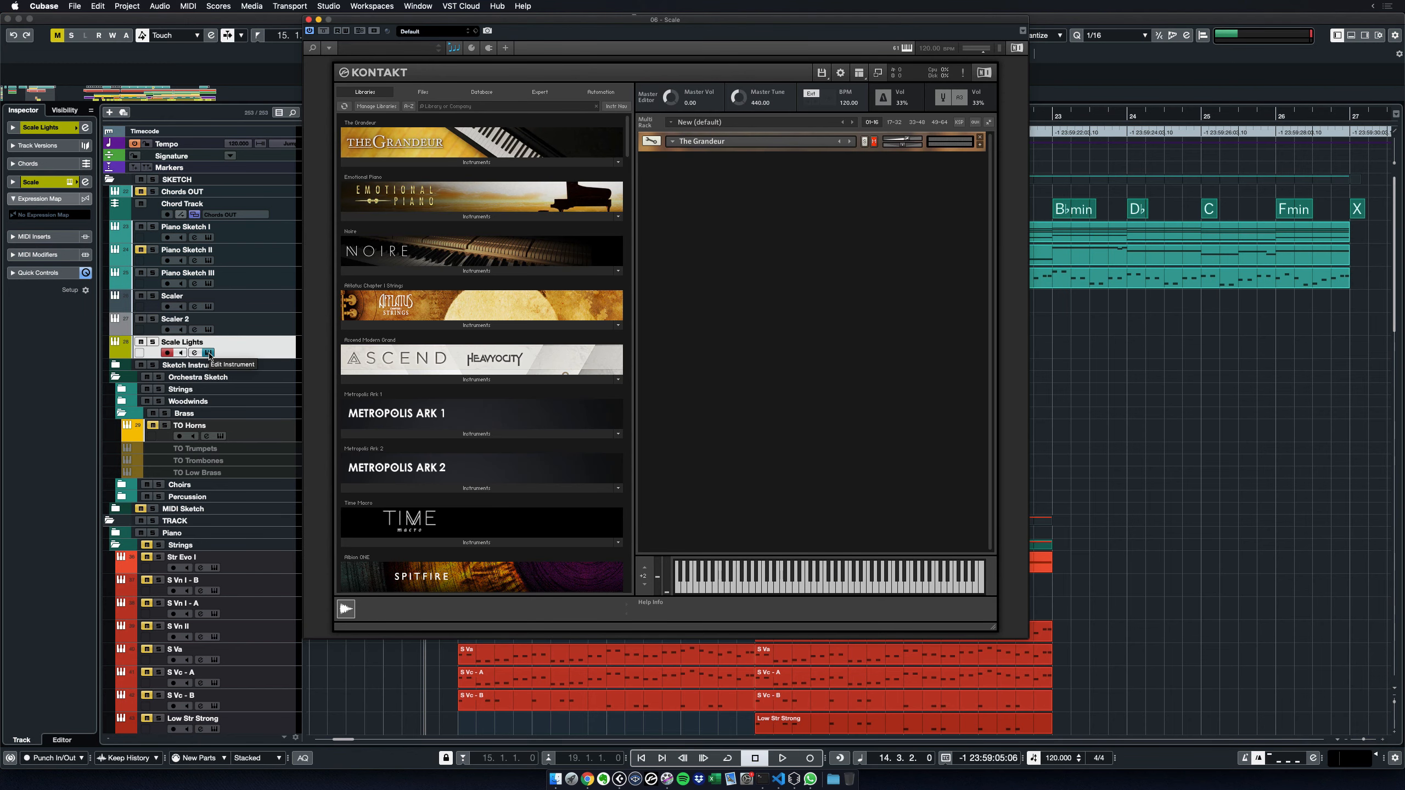
{"action": "left_click", "coordinate": [454, 48]}
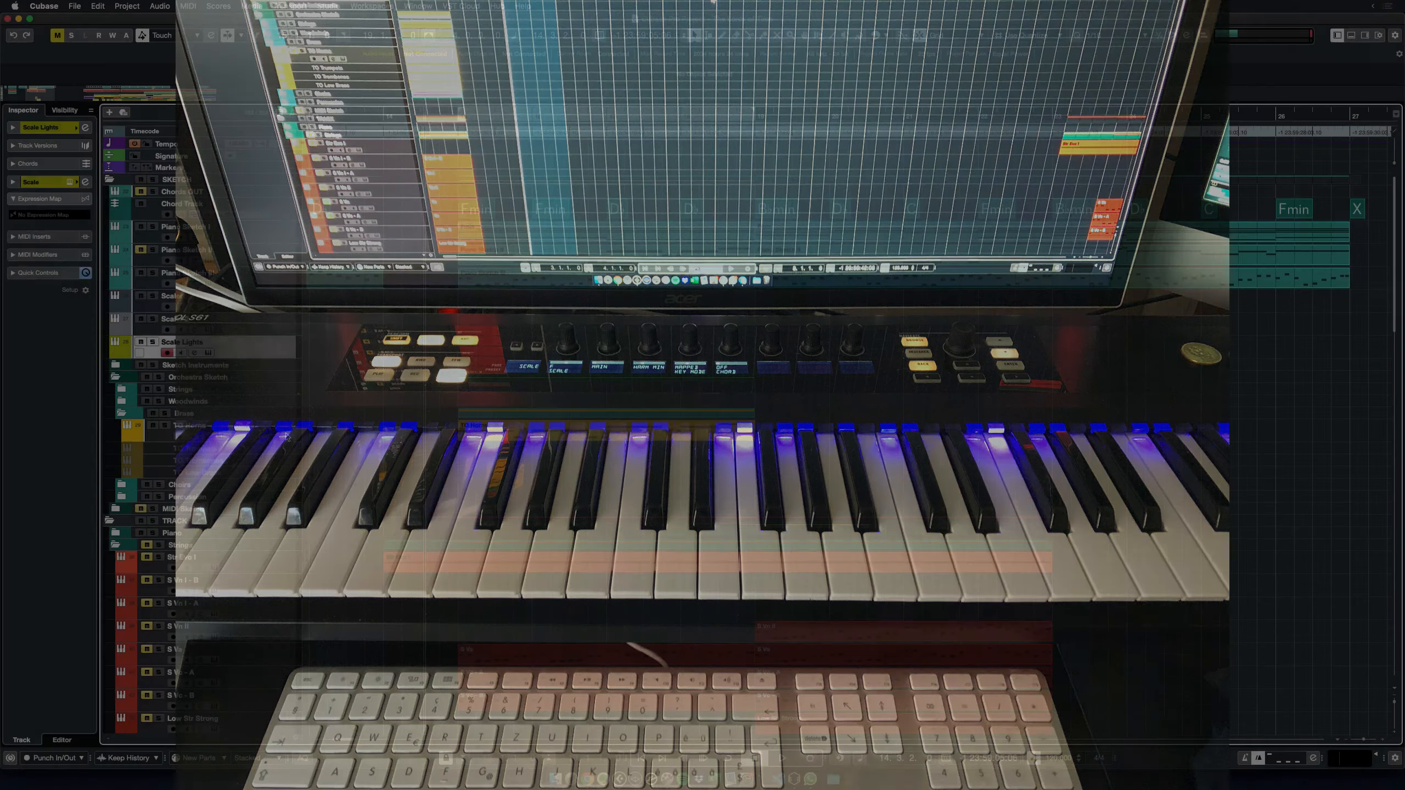
Mute the TO Horns track and unmute the Piano Sketch II track
{"action": "left_click", "coordinate": [286, 437]}
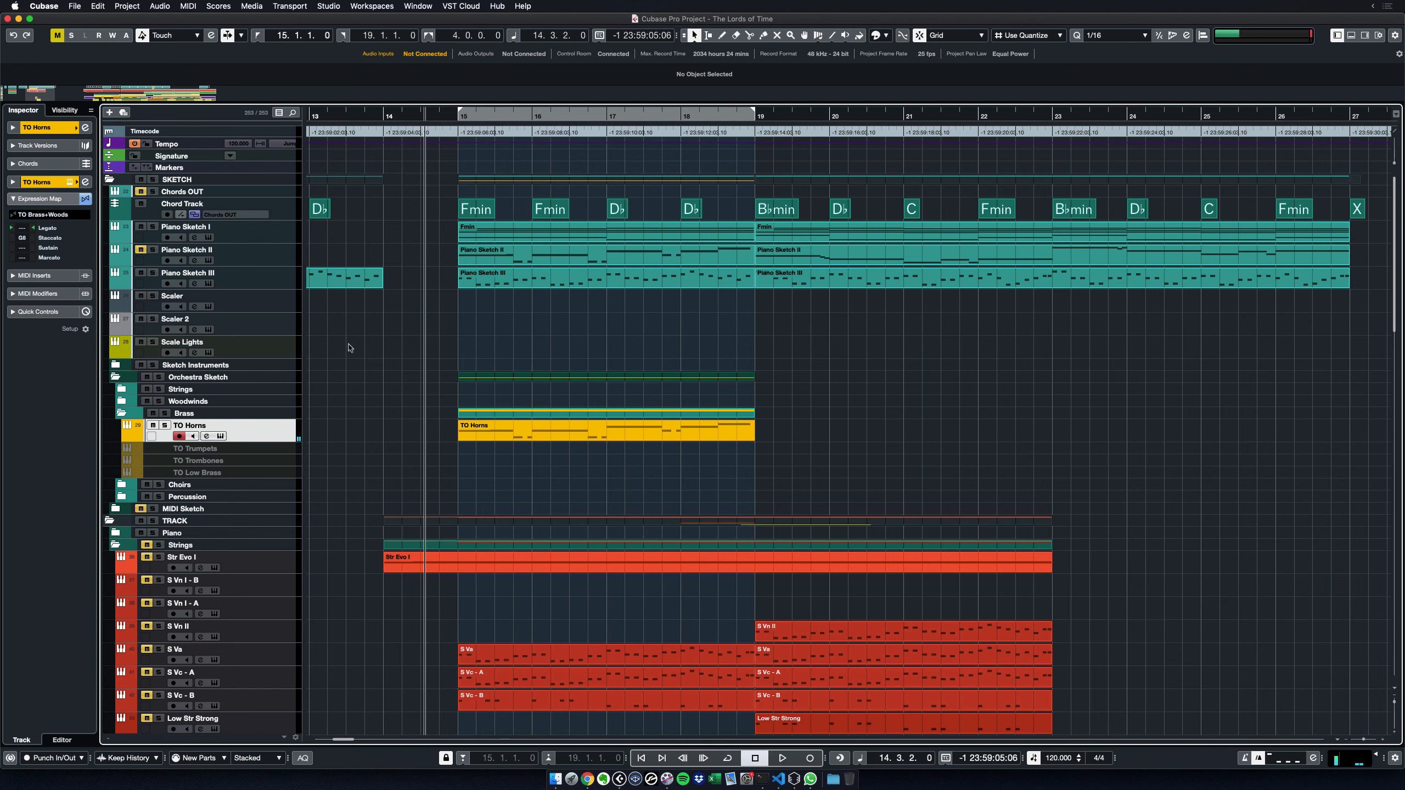
{"action": "left_click", "coordinate": [153, 425]}
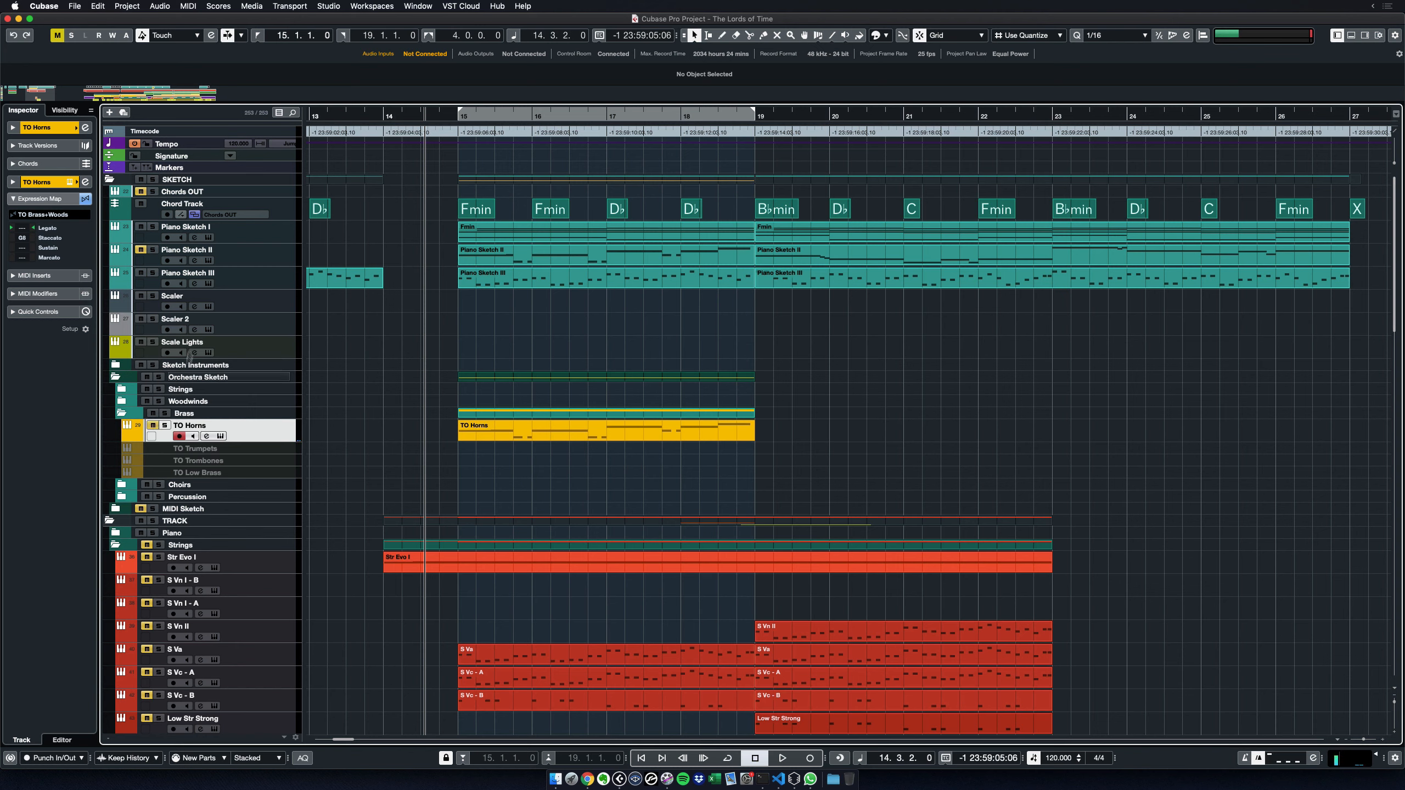
{"action": "left_click", "coordinate": [142, 250]}
Play the three piano sketch tracks from bar 15 with the loop on, then stop and turn the loop off
{"action": "key", "text": "KP_1"}
{"action": "key", "text": "KP_Divide"}
{"action": "key", "text": "space"}
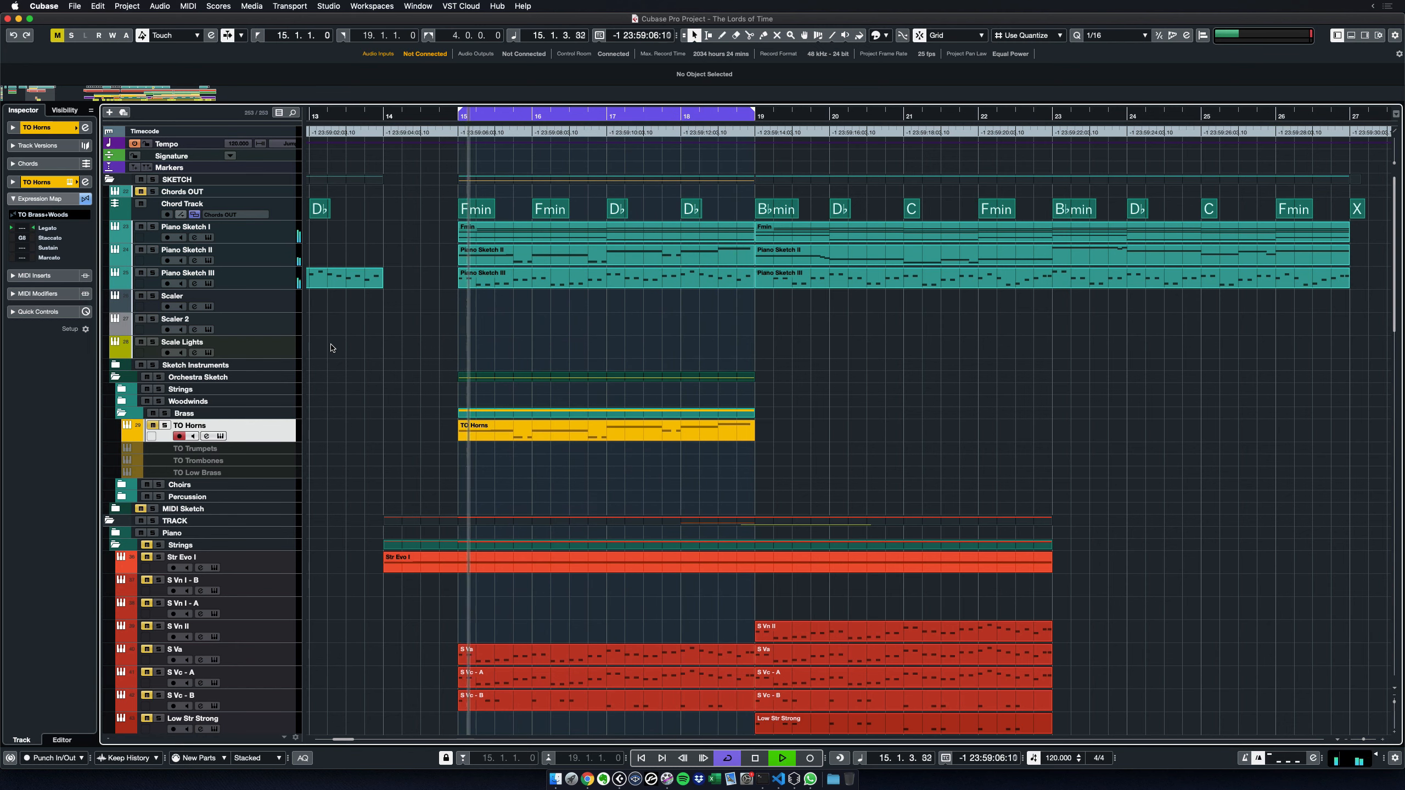
{"action": "key", "text": "space"}
{"action": "key", "text": "KP_Divide"}
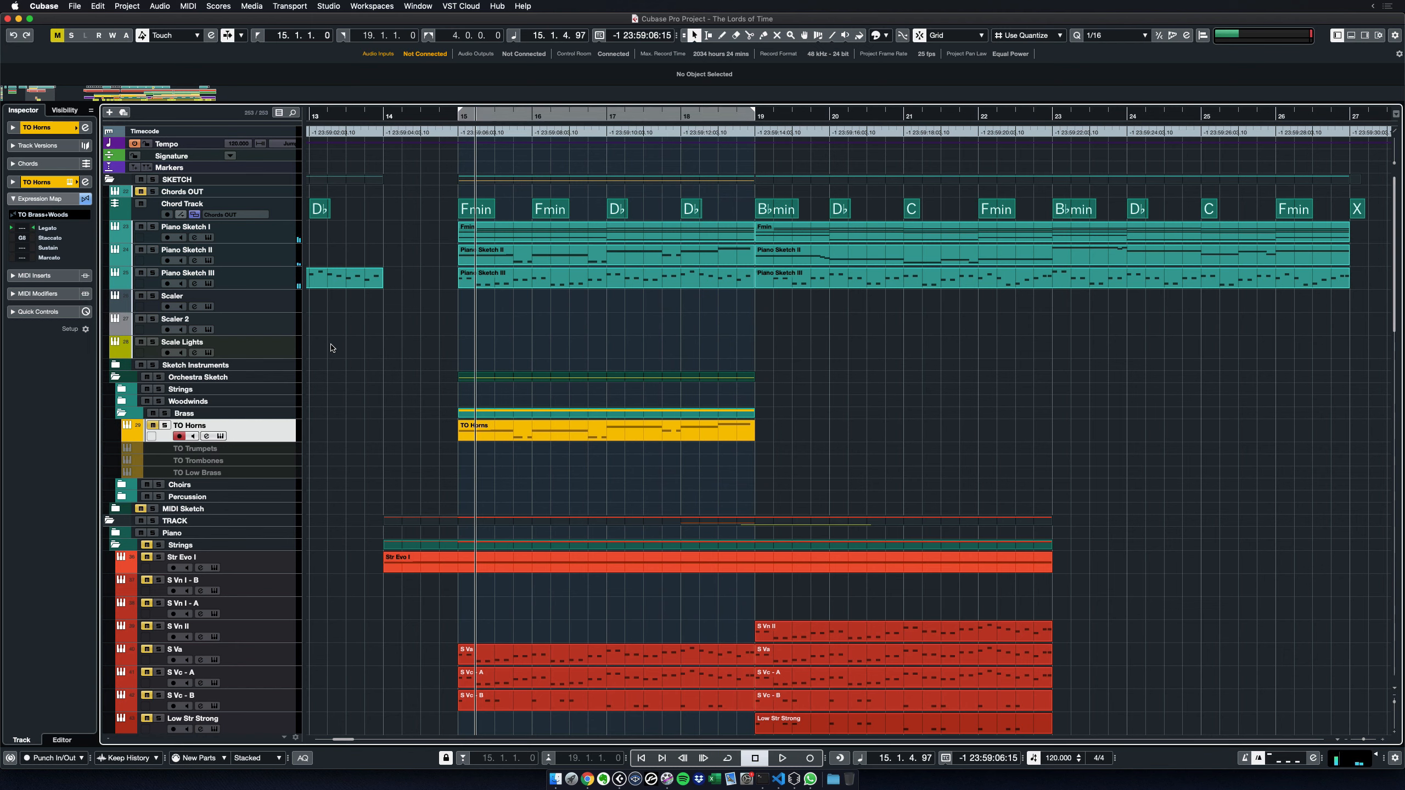
Play the three piano sketch tracks from bar 15 through their last section, then stop and return to bar 15
{"action": "key", "text": "KP_1"}
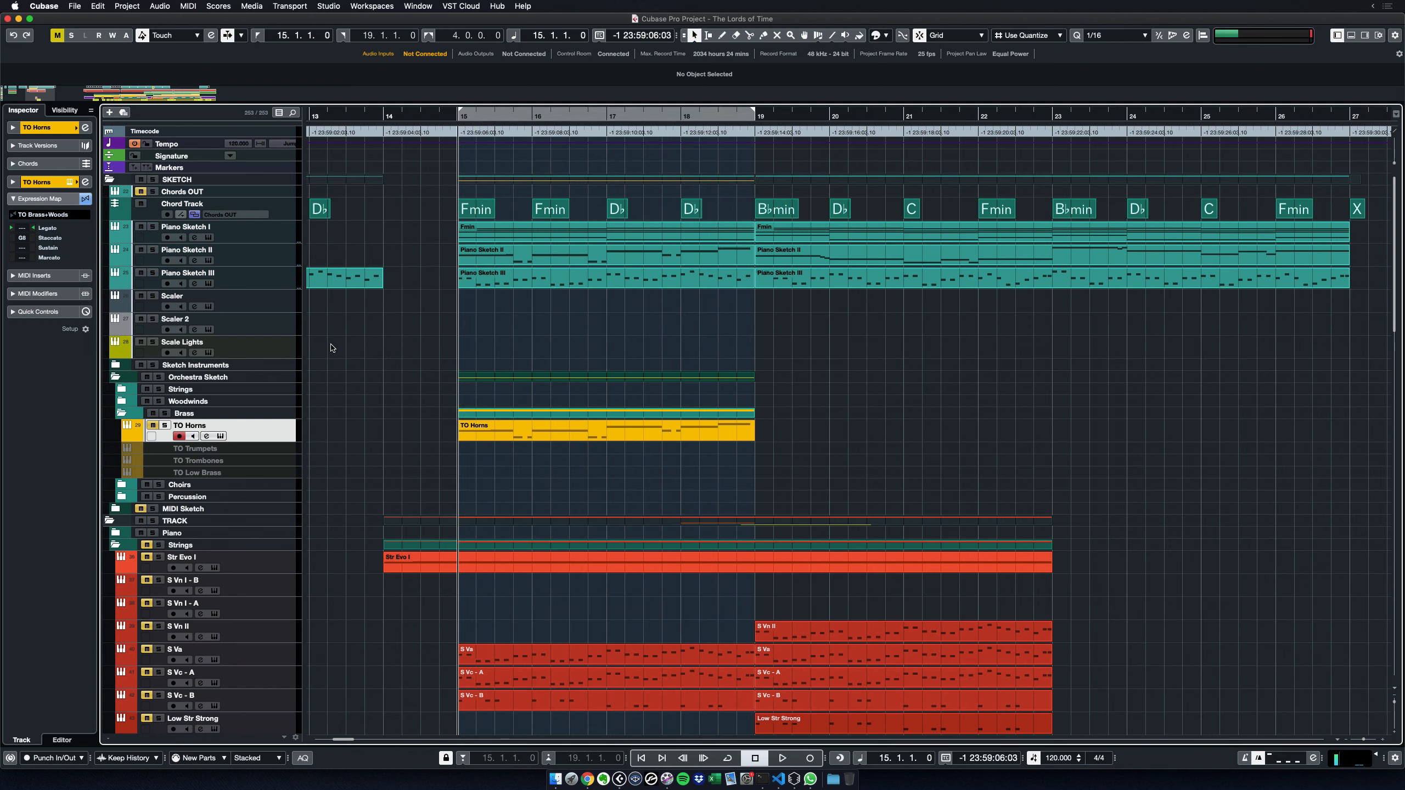
{"action": "key", "text": "space"}
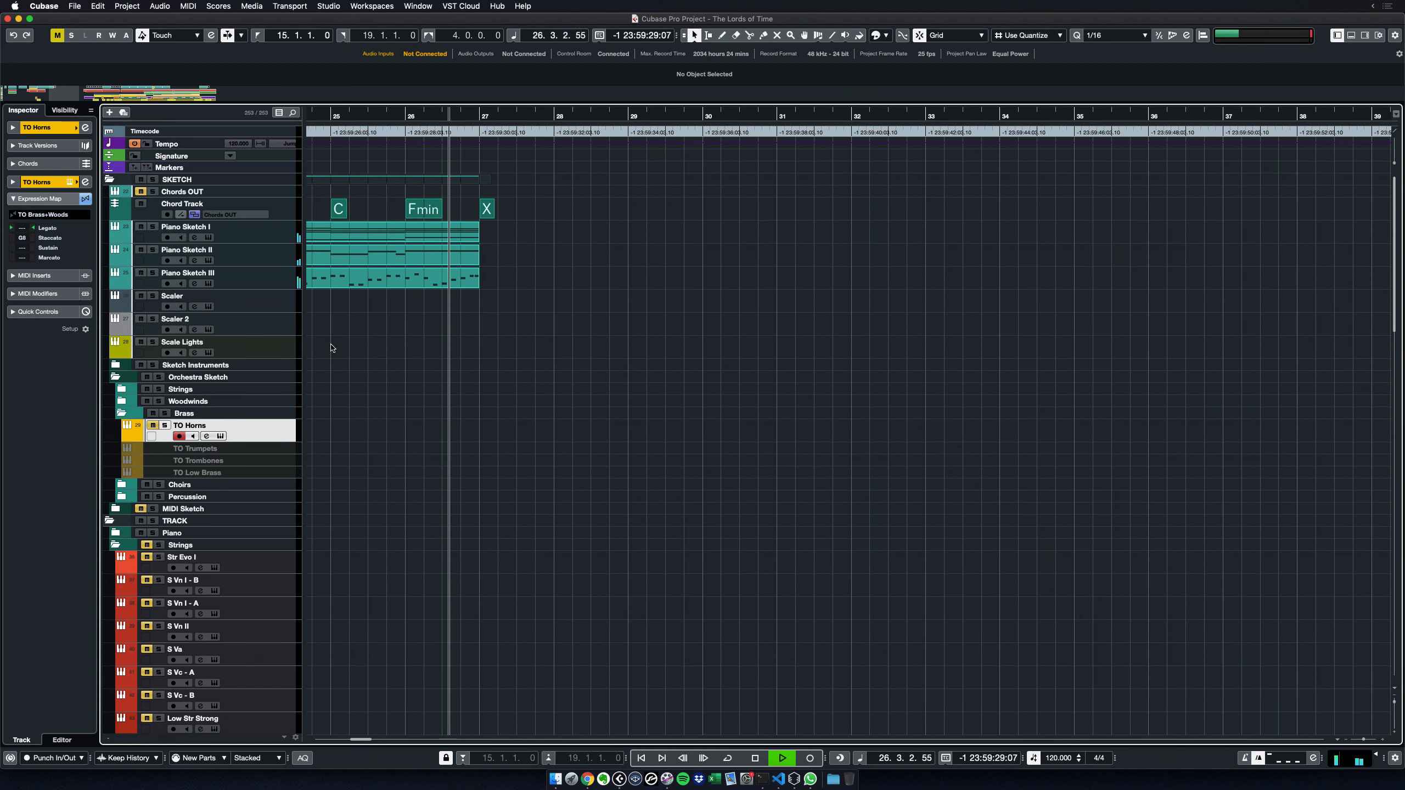
{"action": "key", "text": "space"}
{"action": "key", "text": "KP_1"}
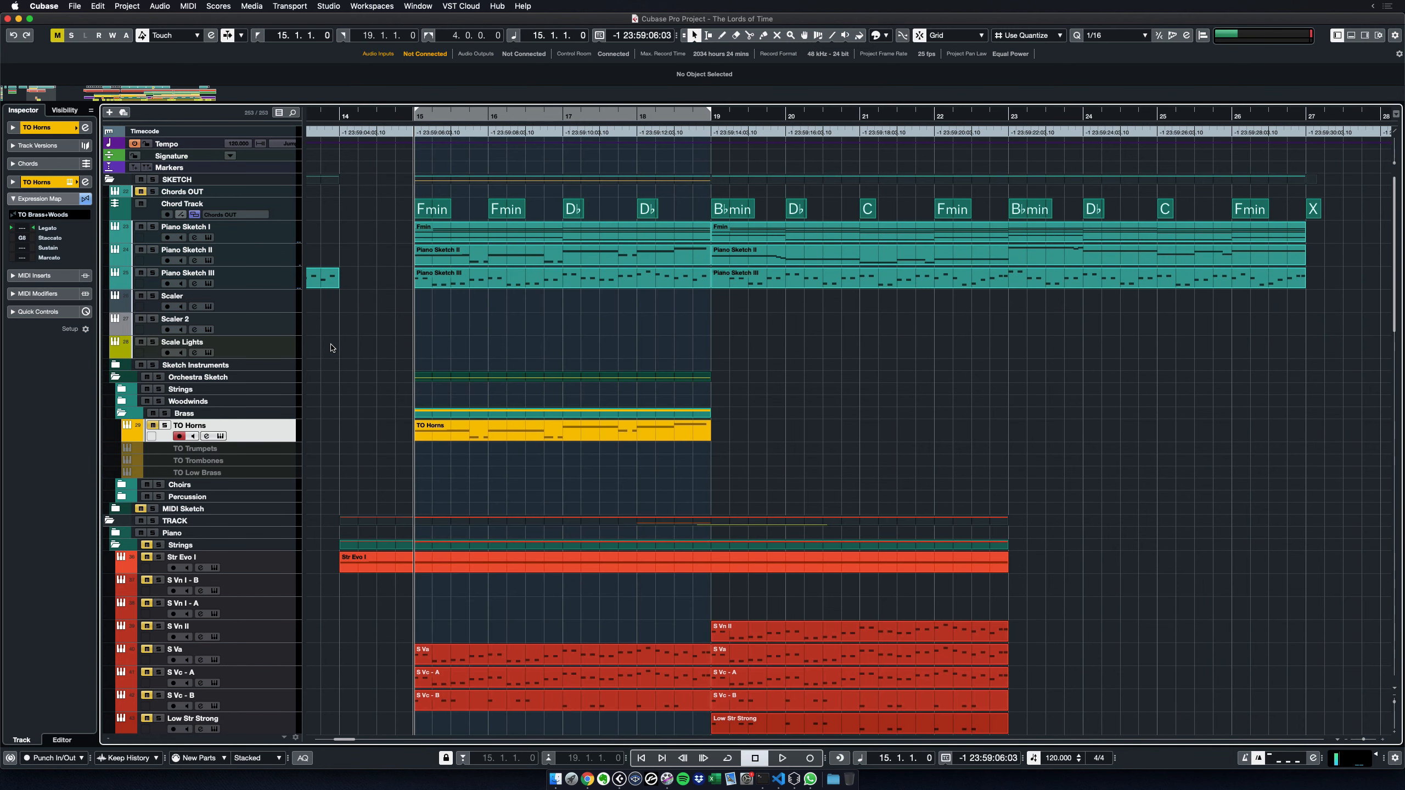
Open the S Va clip at bar 15 in the Key Editor and examine its note velocities and articulations
{"action": "scroll", "coordinate": [392, 535], "scroll_direction": "down", "scroll_amount": 5}
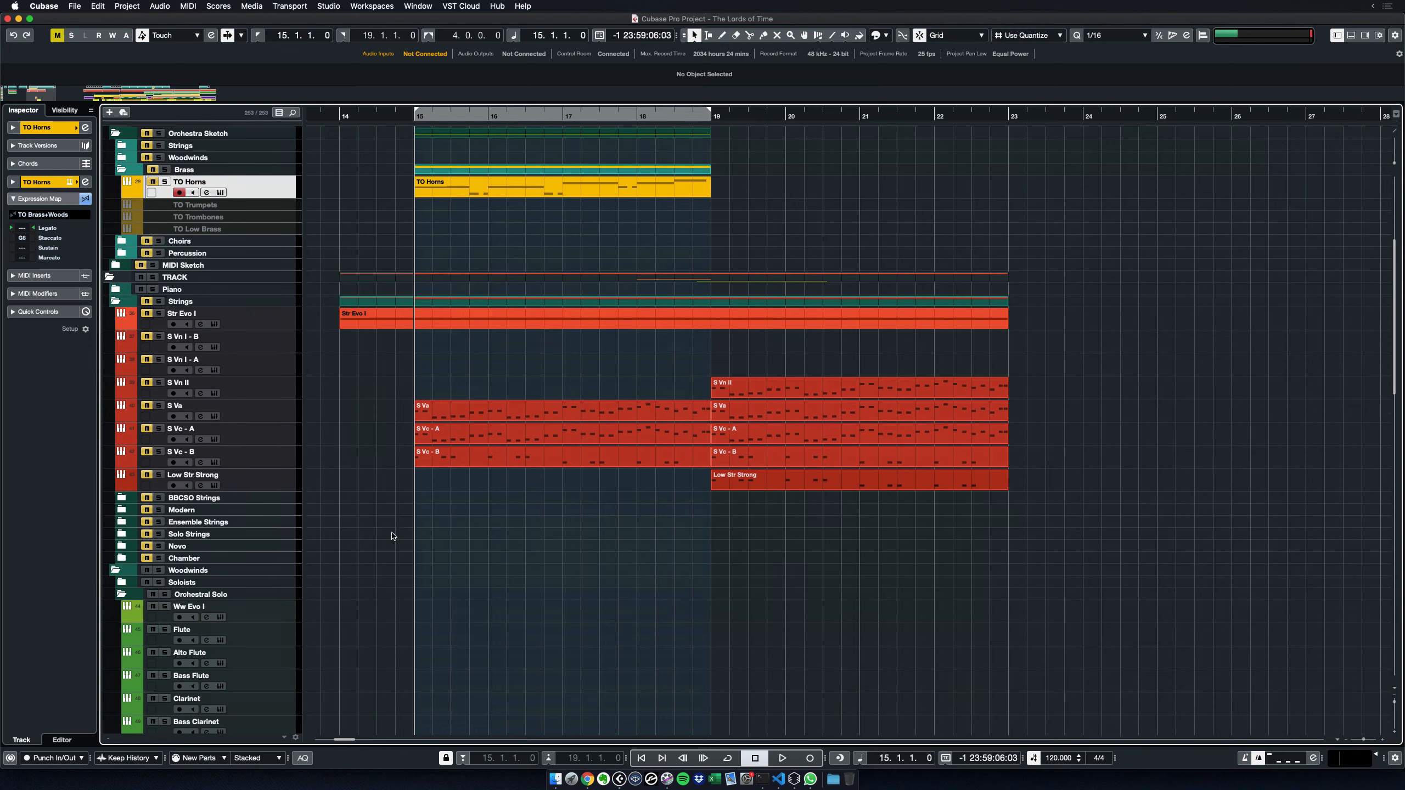
{"action": "left_click", "coordinate": [443, 419]}
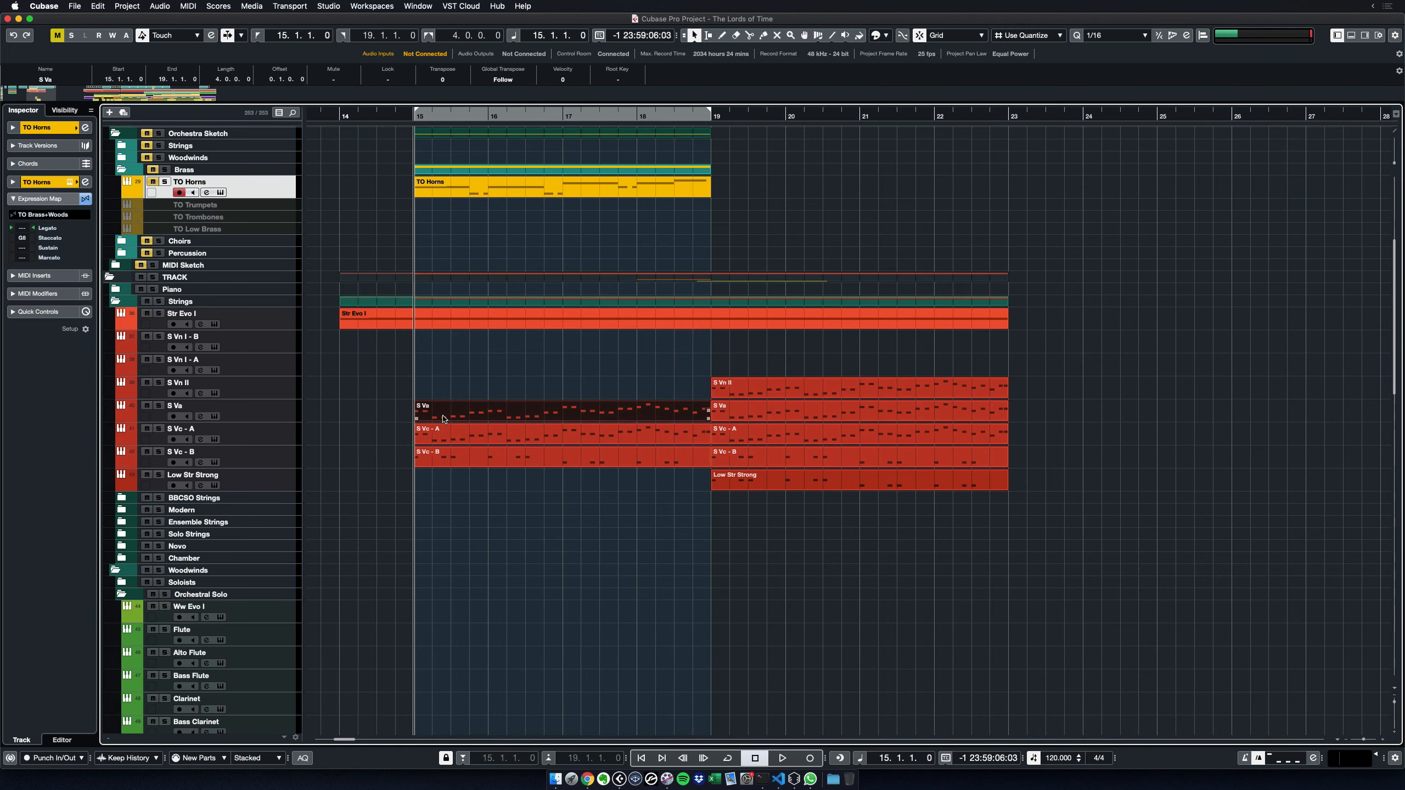
{"action": "double_click", "coordinate": [443, 419]}
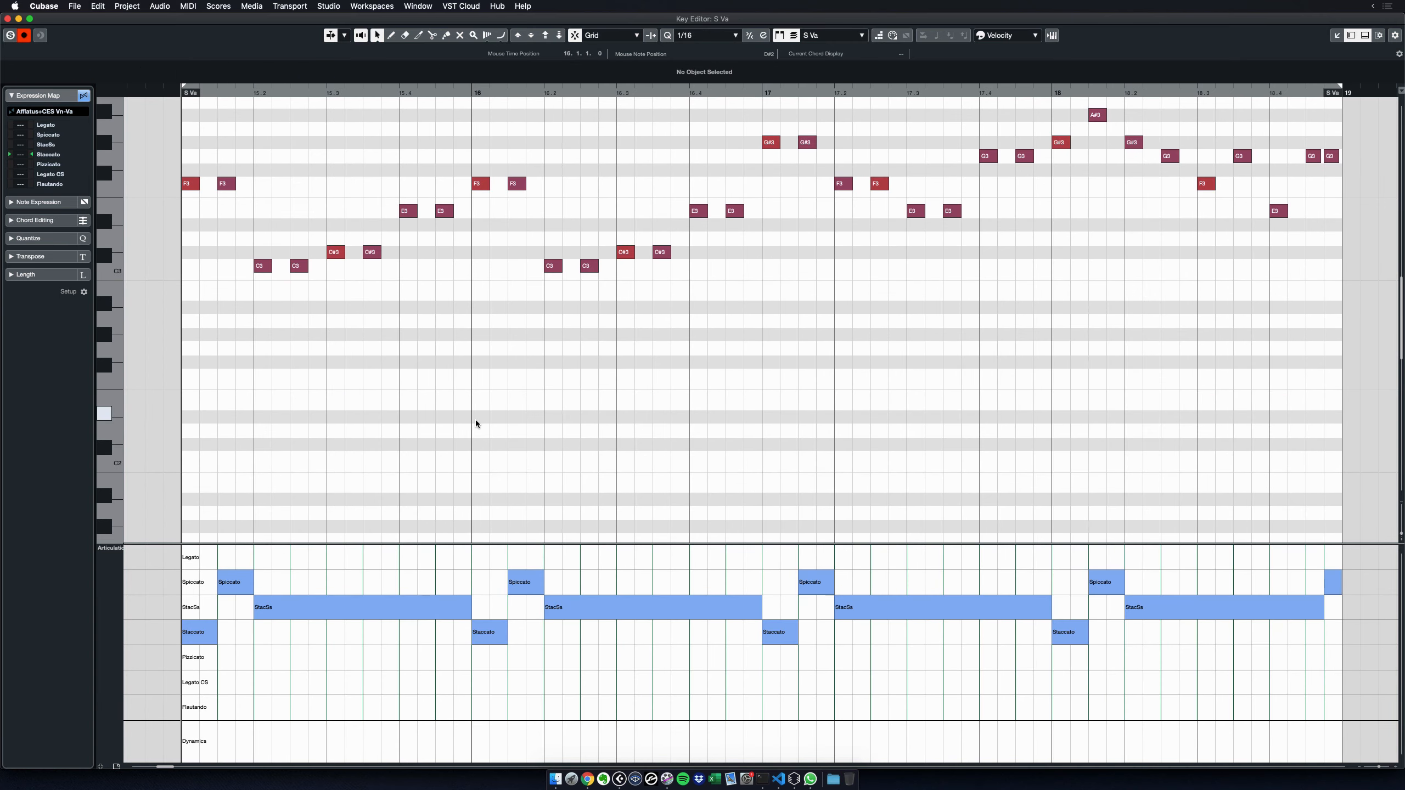
{"action": "key", "text": "v"}
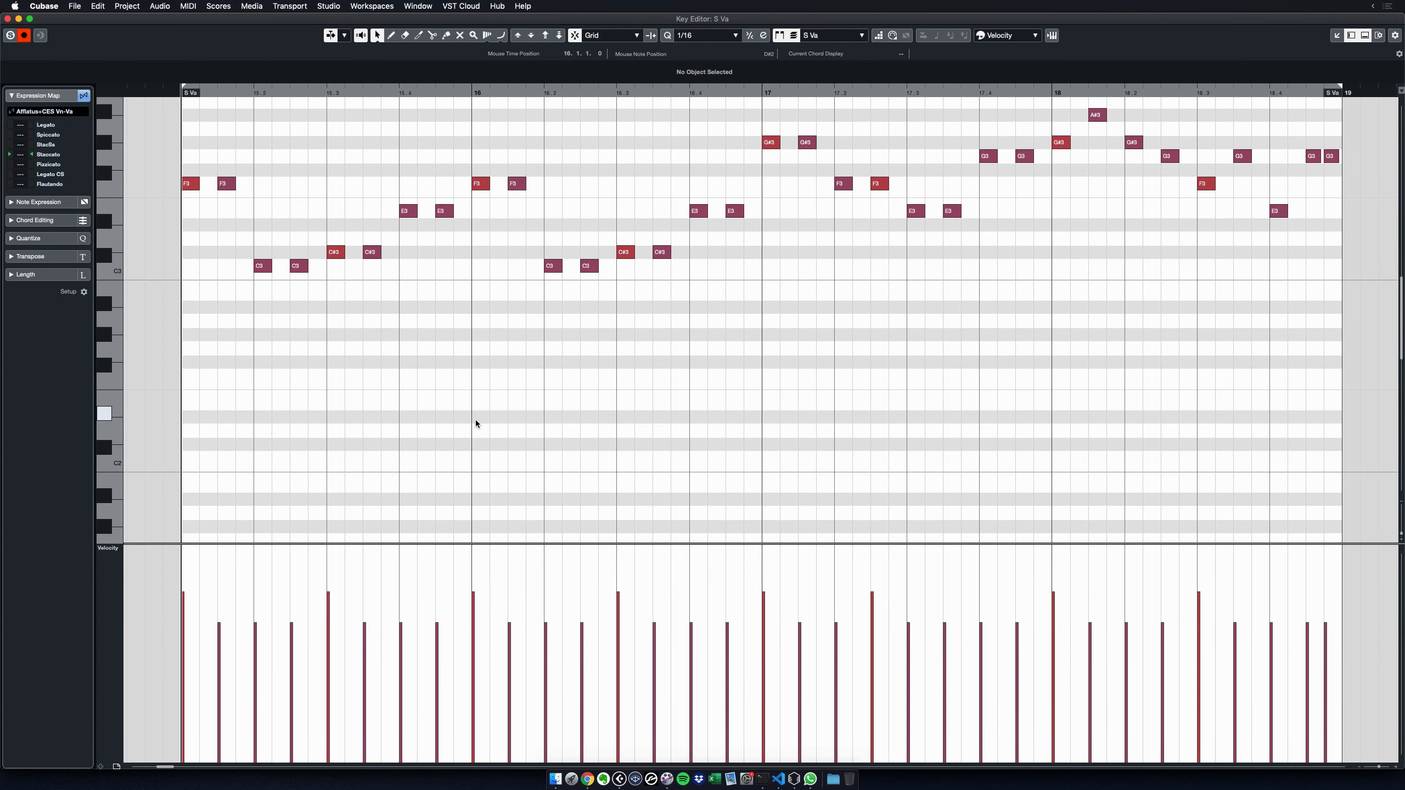
{"action": "key", "text": "a"}
Solo the S Va clip in the editor, play it with the loop on, then stop, close the editor and deselect the clip
{"action": "key", "text": "s"}
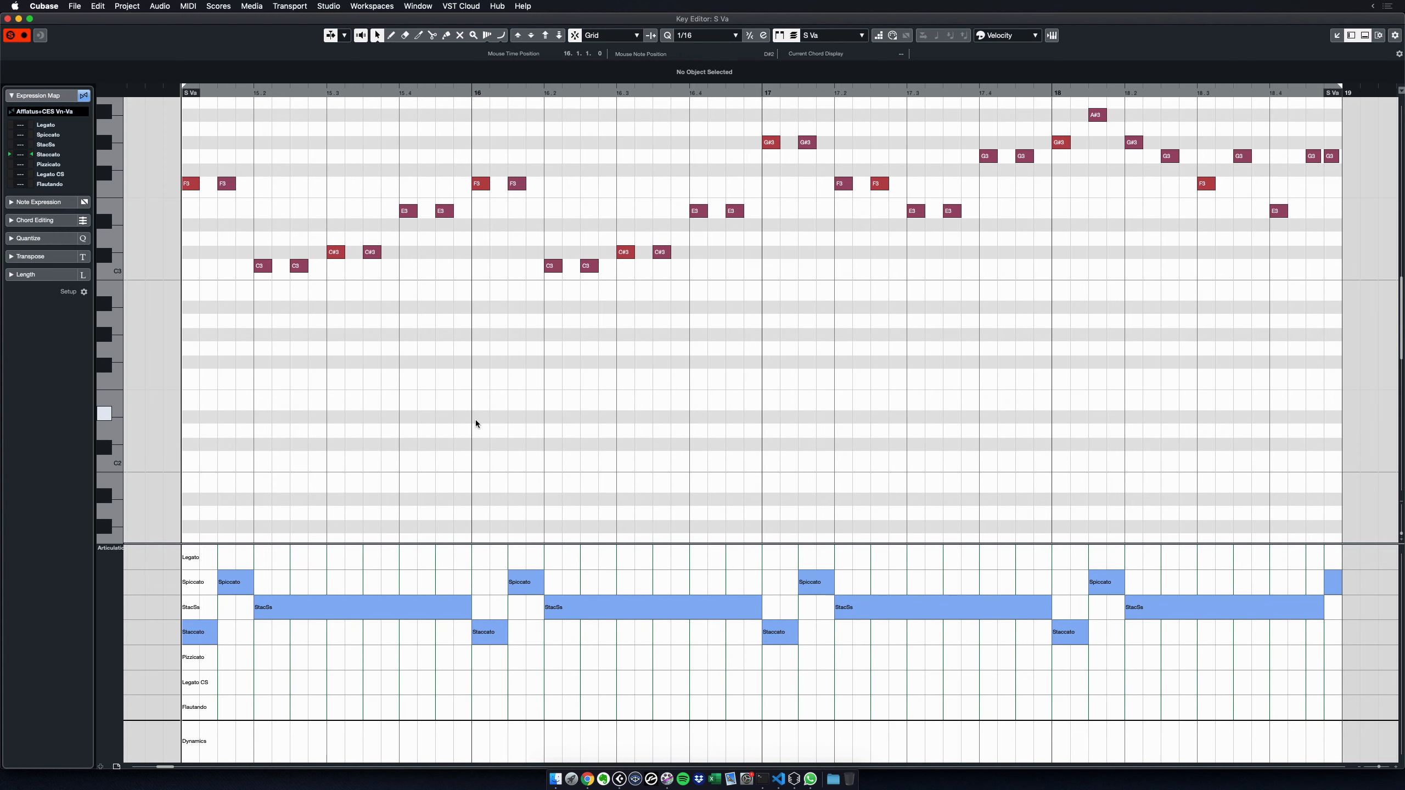
{"action": "key", "text": "space"}
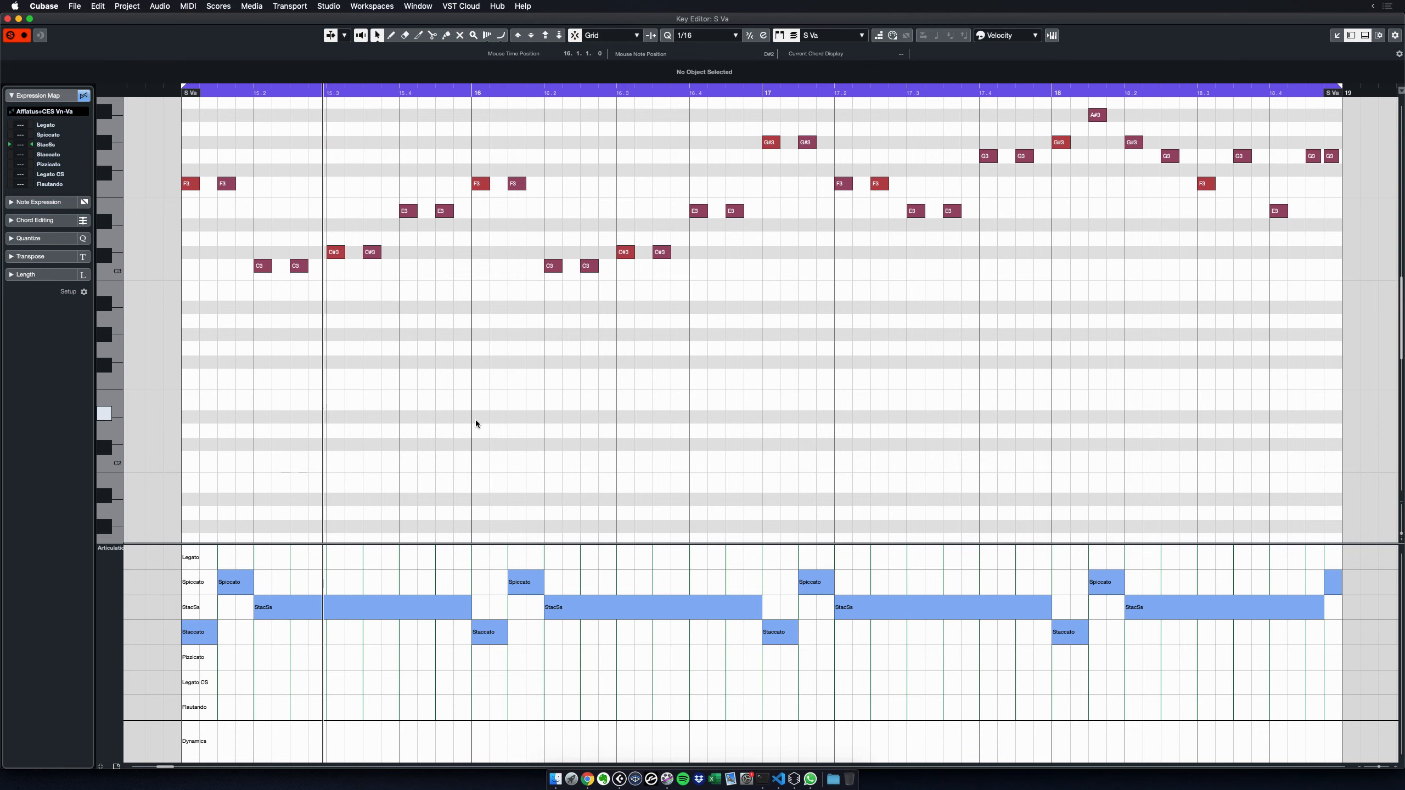
{"action": "key", "text": "Return"}
{"action": "key", "text": "Return"}
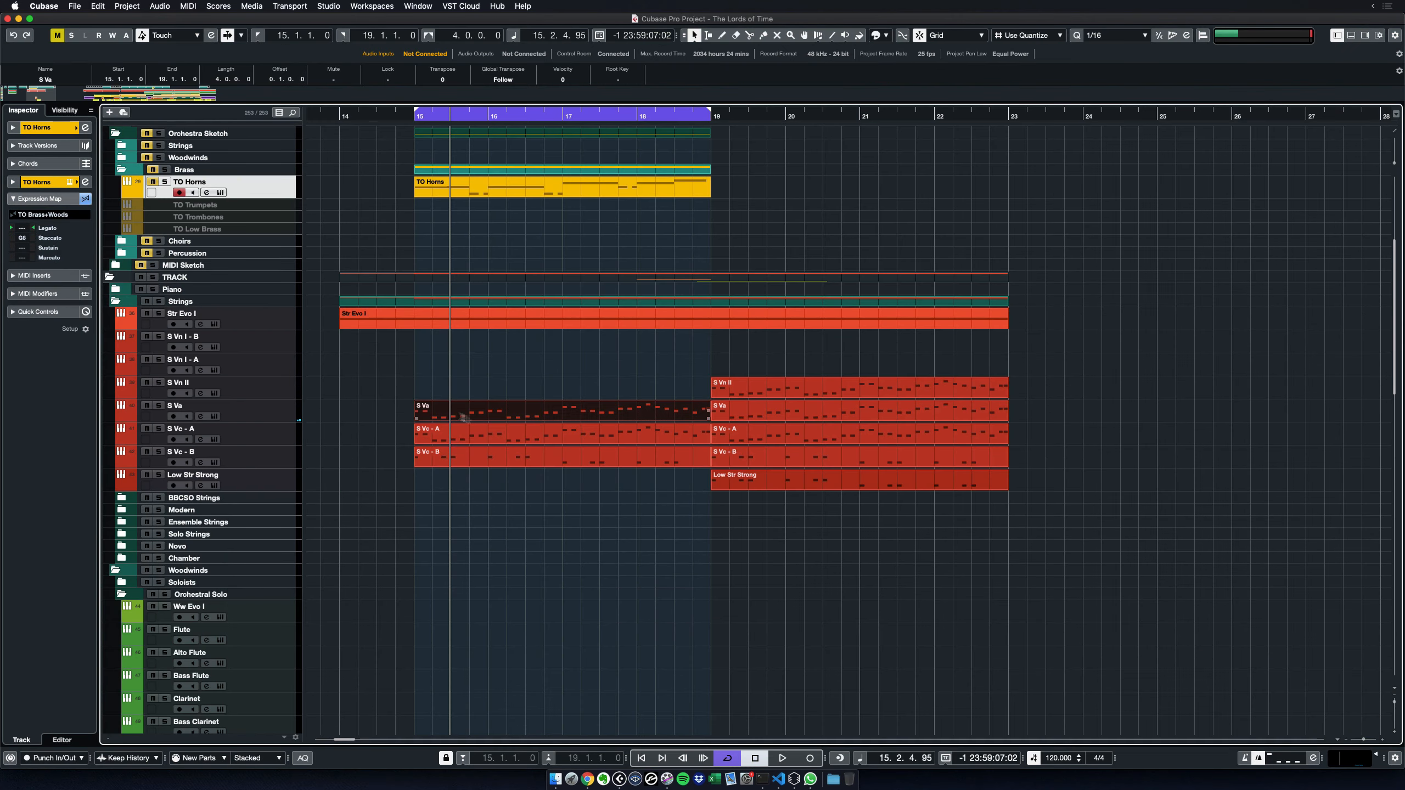
{"action": "left_click", "coordinate": [397, 390]}
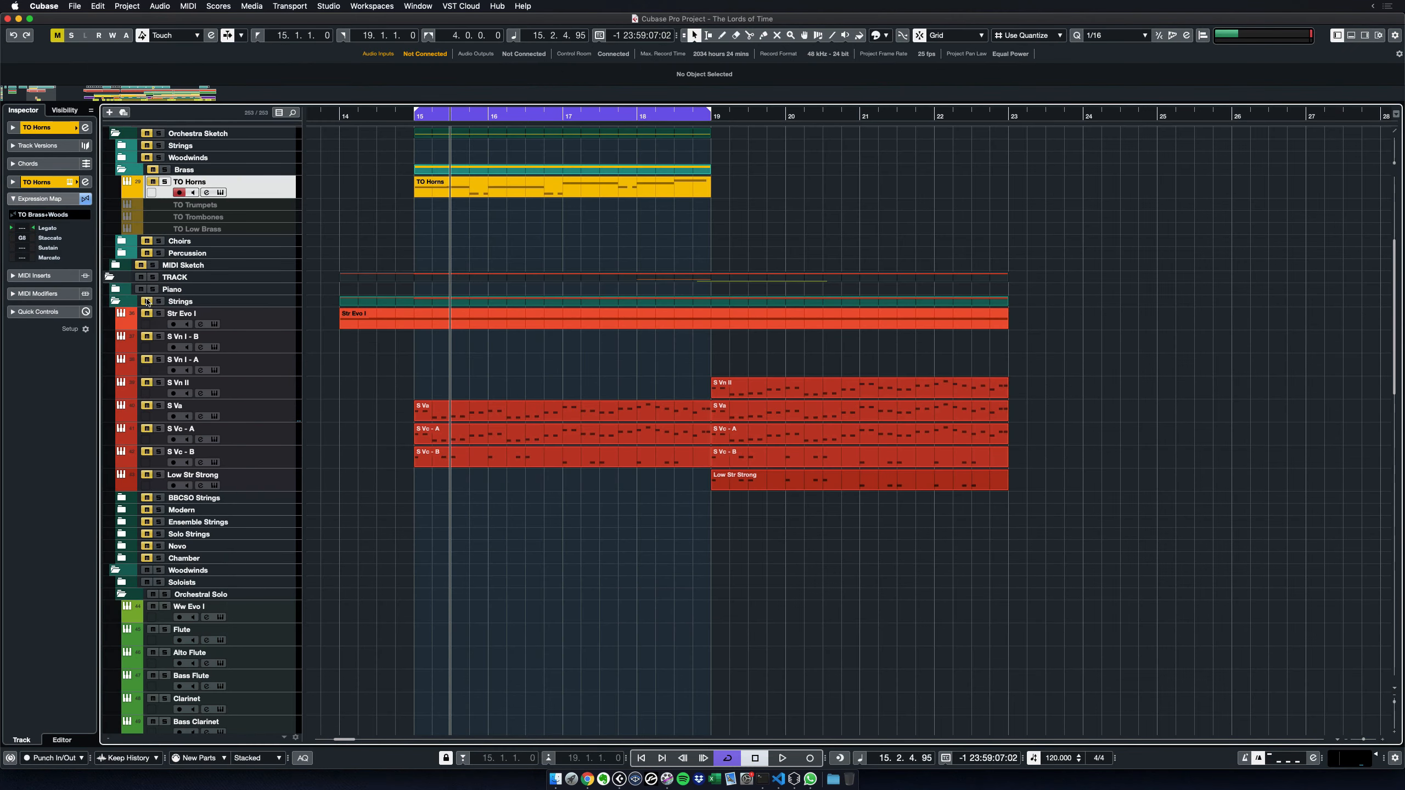
Solo the S Va and S Vc - A tracks and listen to them together
{"action": "left_click", "coordinate": [159, 406]}
{"action": "left_click", "coordinate": [159, 430]}
{"action": "key", "text": "space"}
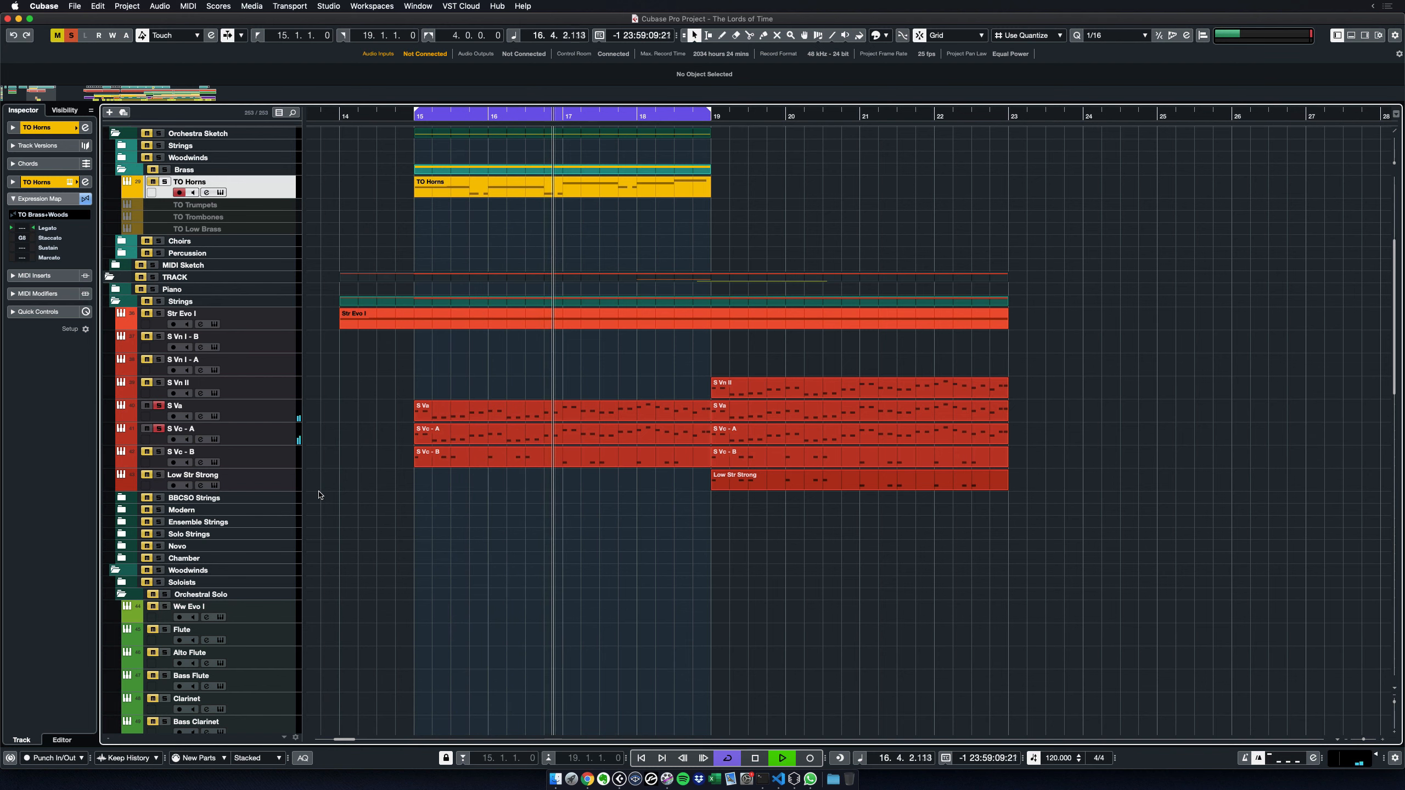
{"action": "key", "text": "space"}
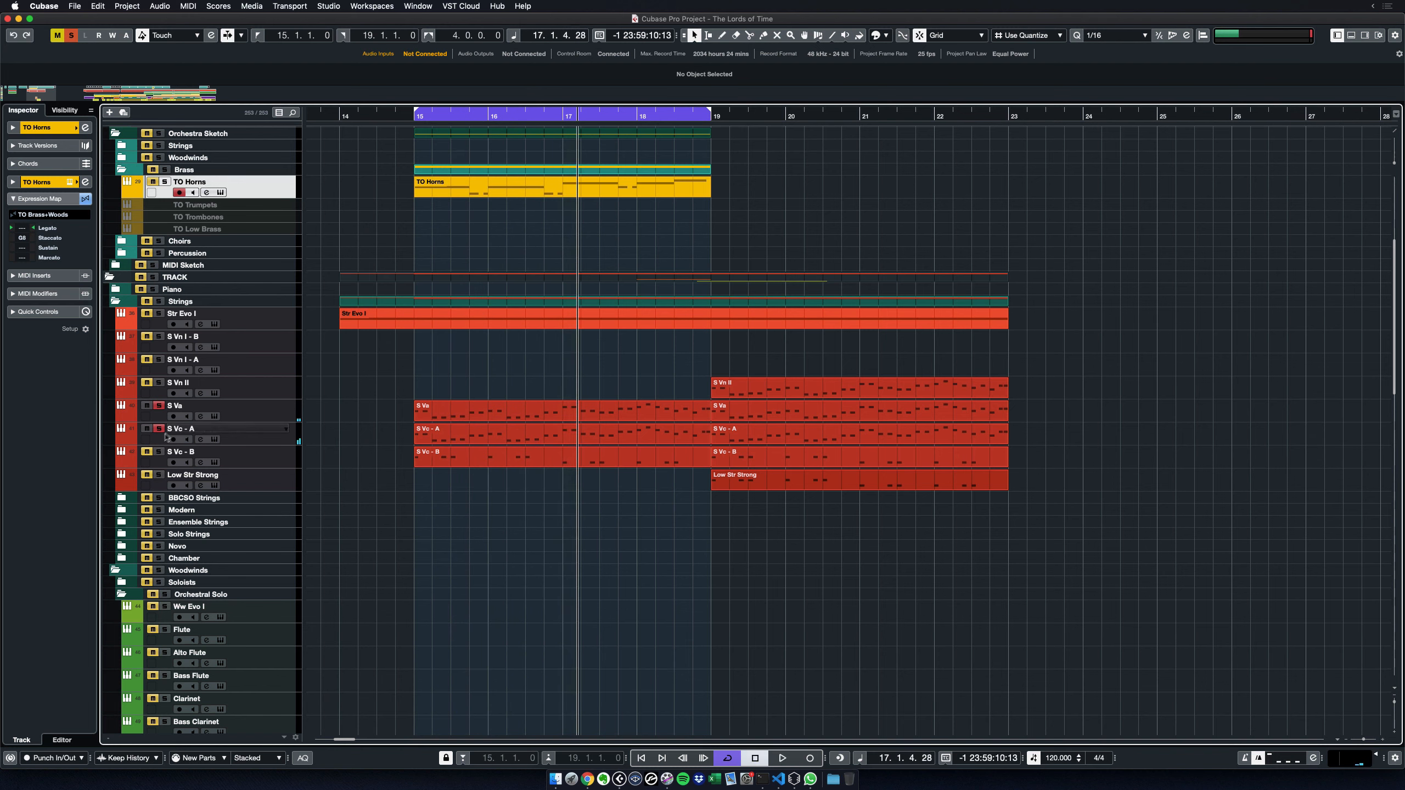
Add S Vc - B to the soloed strings, play them from bar 15, then stop and turn the loop off
{"action": "left_click", "coordinate": [158, 451]}
{"action": "key", "text": "KP_1"}
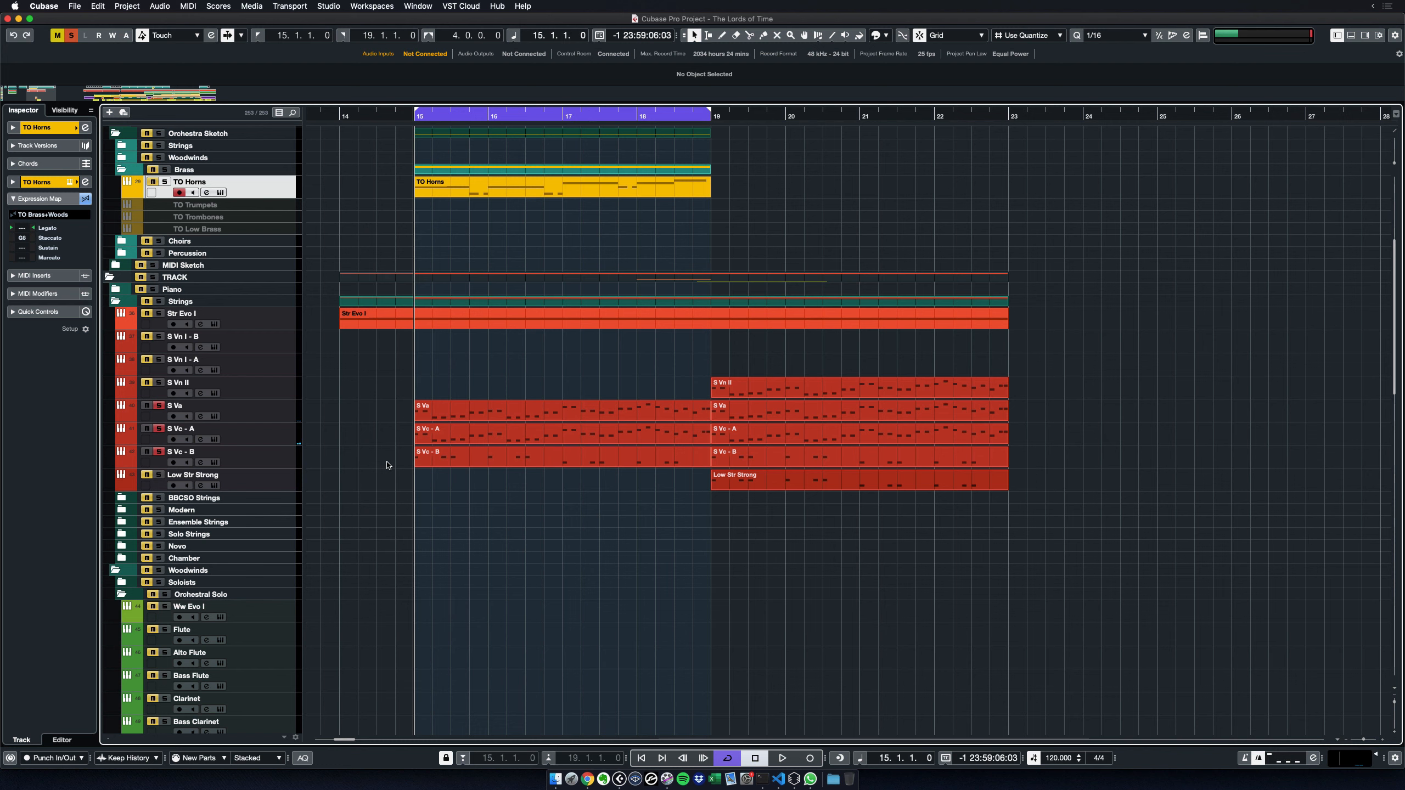
{"action": "key", "text": "space"}
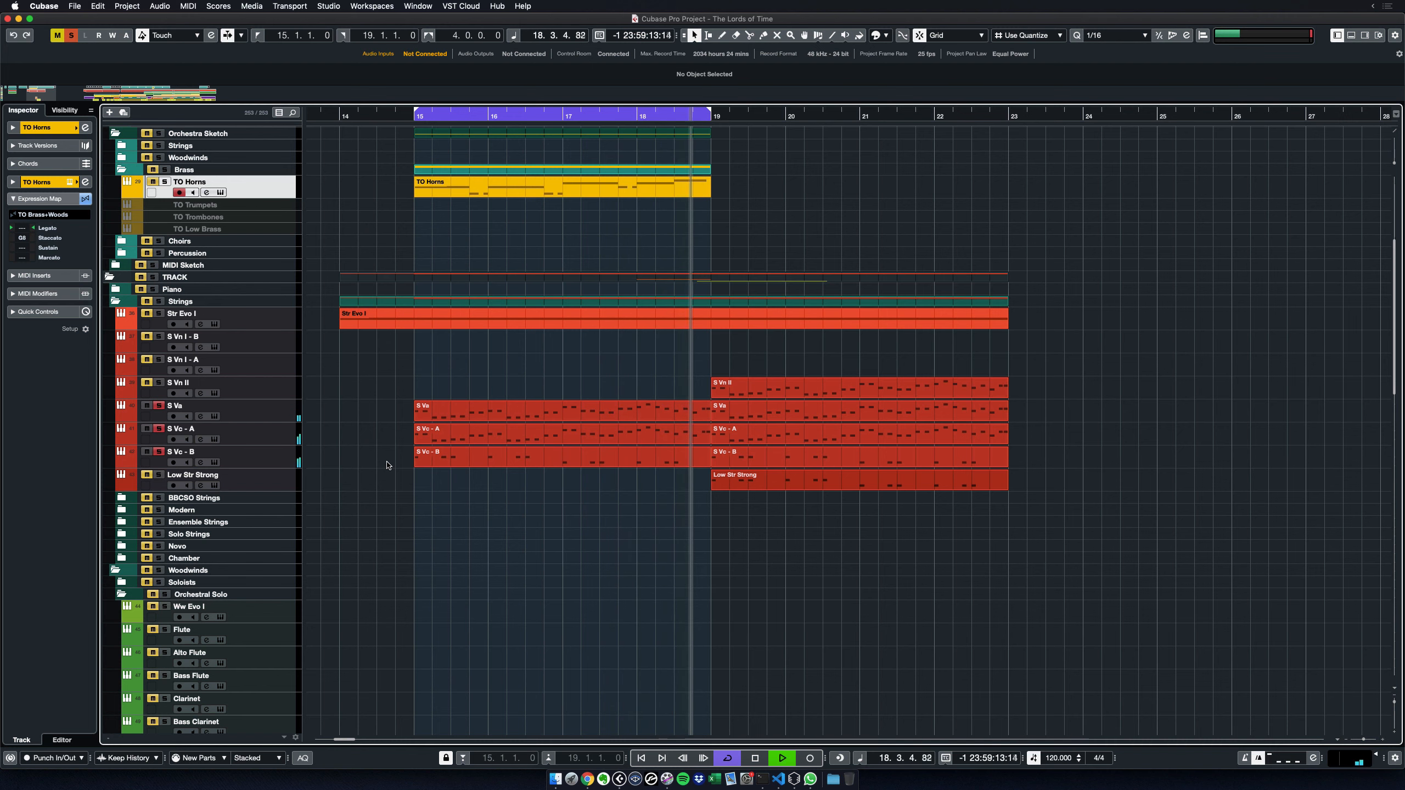
{"action": "key", "text": "space"}
{"action": "key", "text": "slash"}
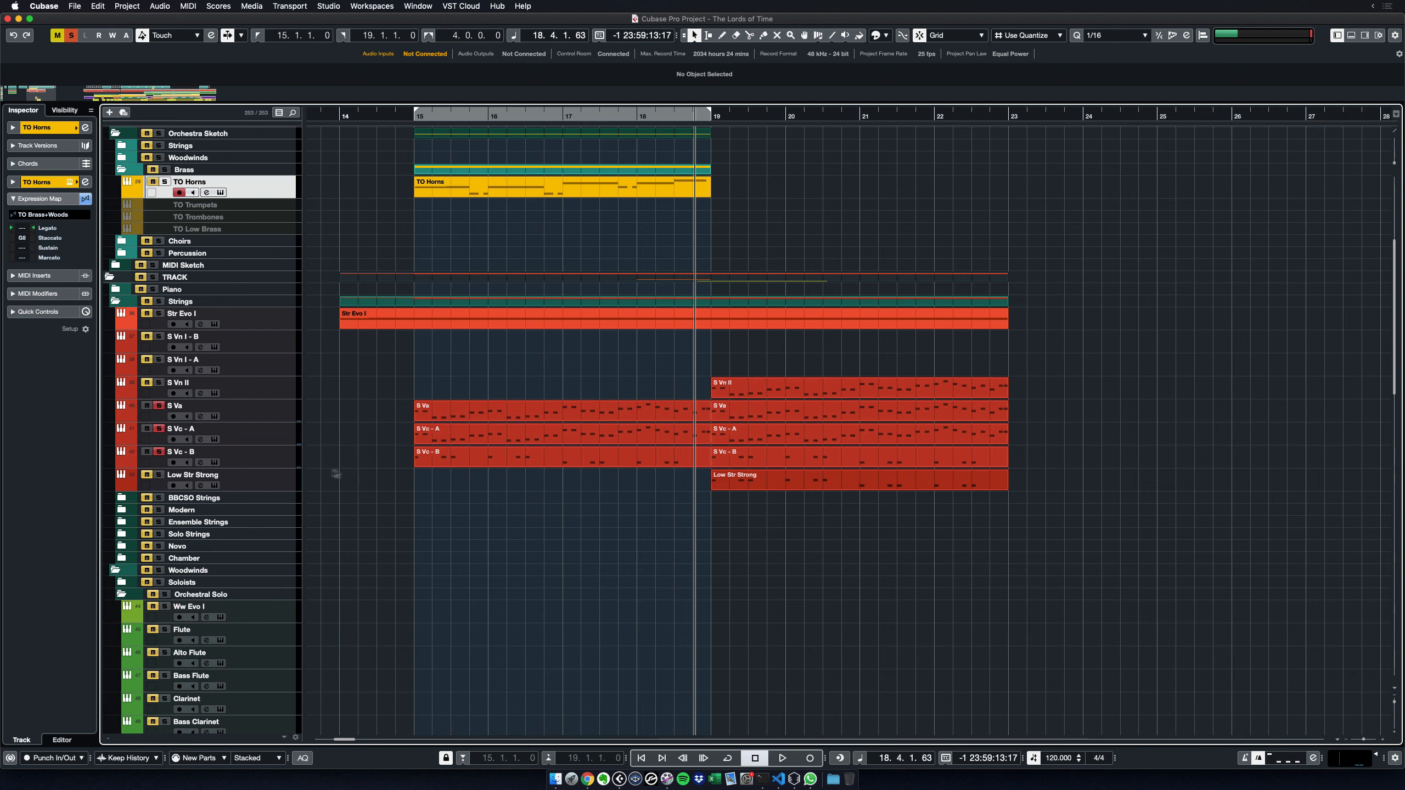
Also solo Low Str Strong and S Vn II, play the strings from bar 15, then stop and return to bar 15
{"action": "left_click", "coordinate": [159, 475]}
{"action": "left_click", "coordinate": [160, 384]}
{"action": "key", "text": "KP_1"}
{"action": "key", "text": "space"}
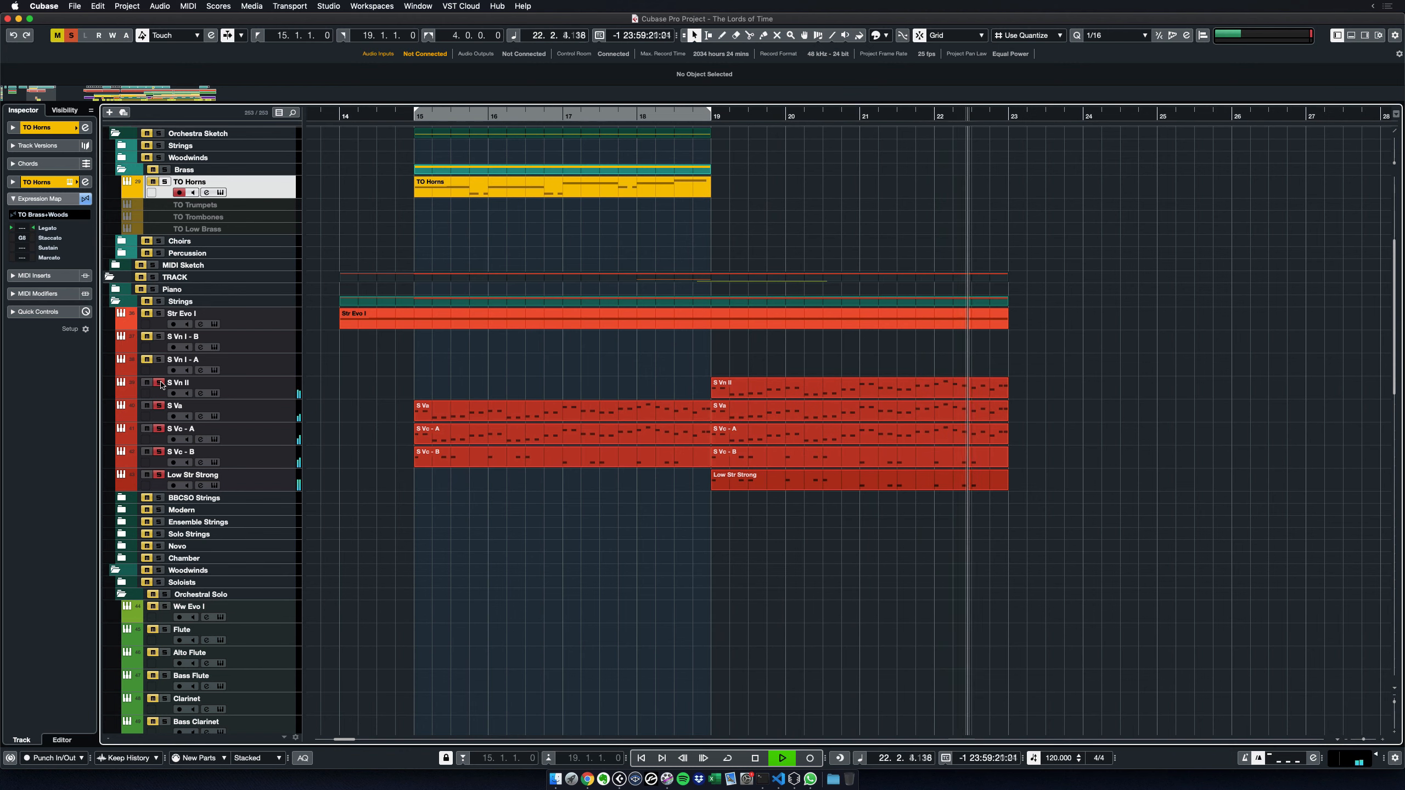
{"action": "key", "text": "space"}
{"action": "key", "text": "KP_1"}
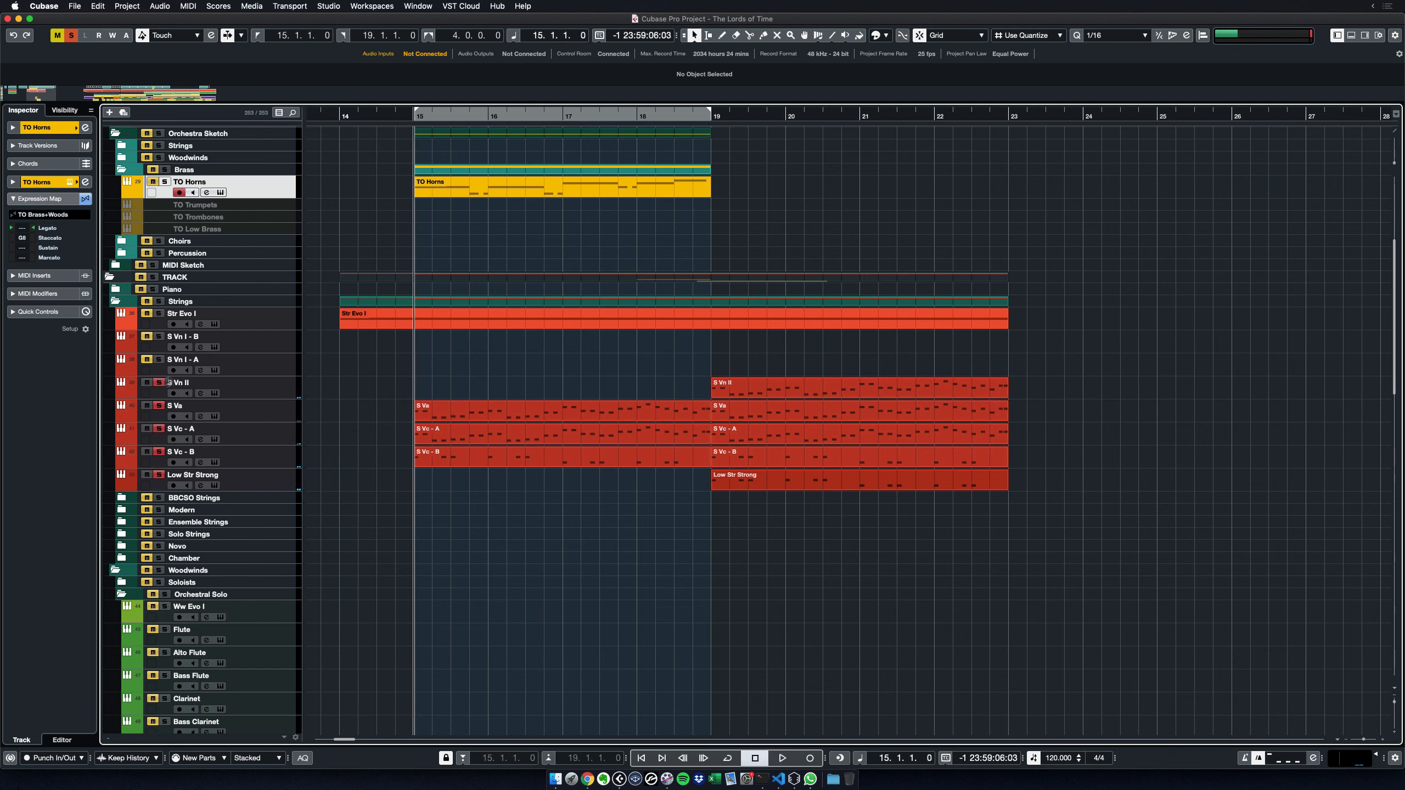
Solo the Str Evo I track and examine its Fragile String Evolutions instrument, then close the instrument window
{"action": "left_click", "coordinate": [269, 326]}
{"action": "left_click", "coordinate": [161, 314]}
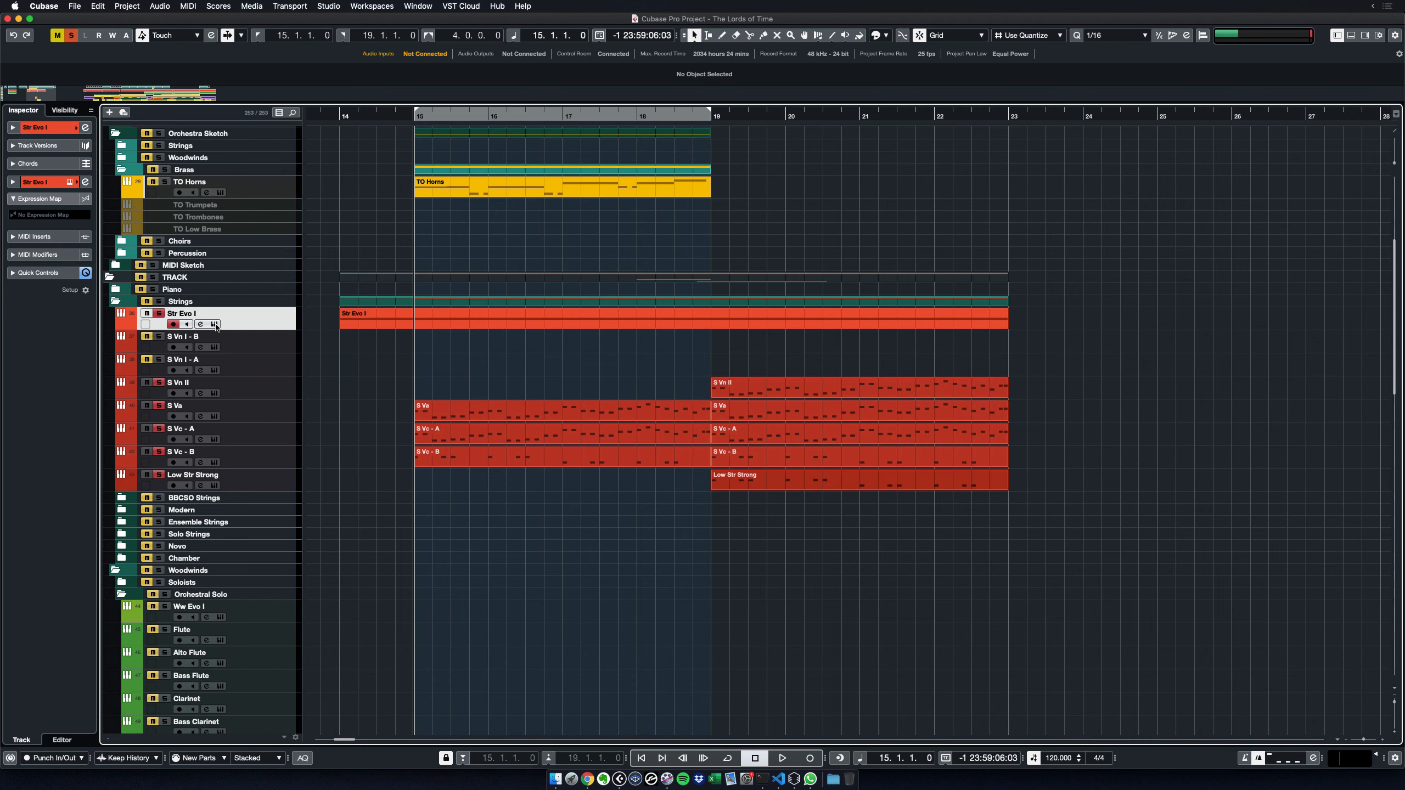
{"action": "left_click", "coordinate": [215, 325]}
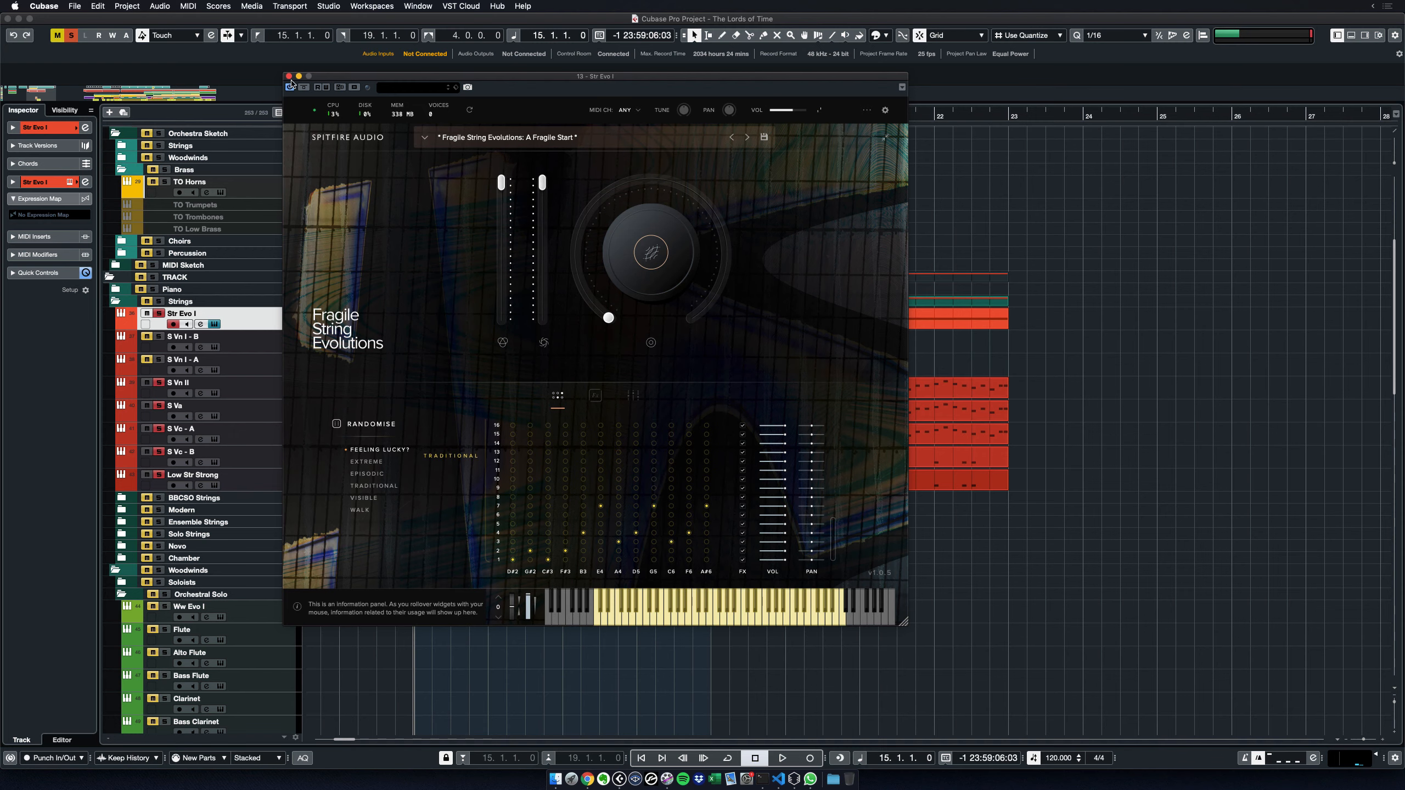
{"action": "left_click", "coordinate": [288, 76]}
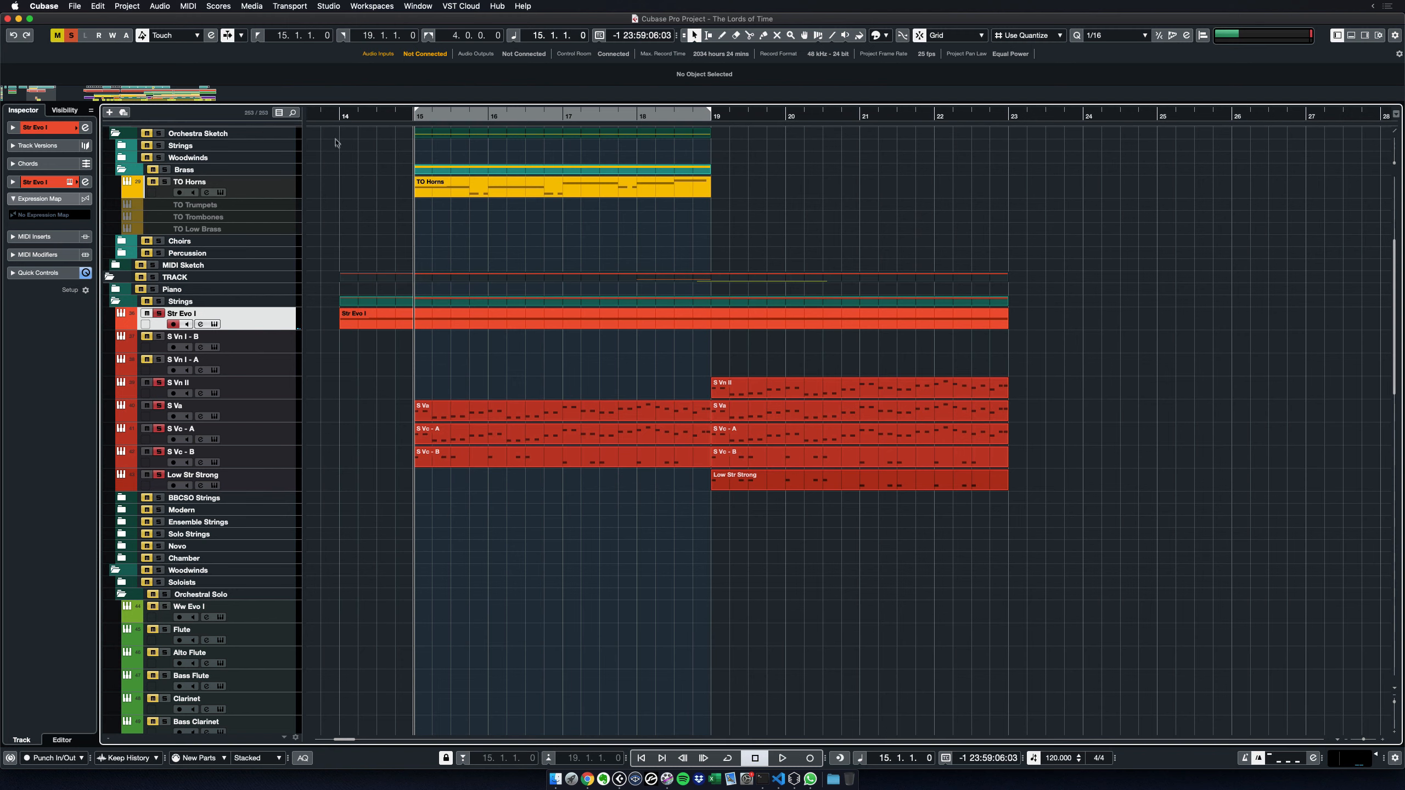
Play the soloed string tracks from bar 14 through the end of their clips, then stop and return to bar 15
{"action": "left_click", "coordinate": [338, 116]}
{"action": "key", "text": "space"}
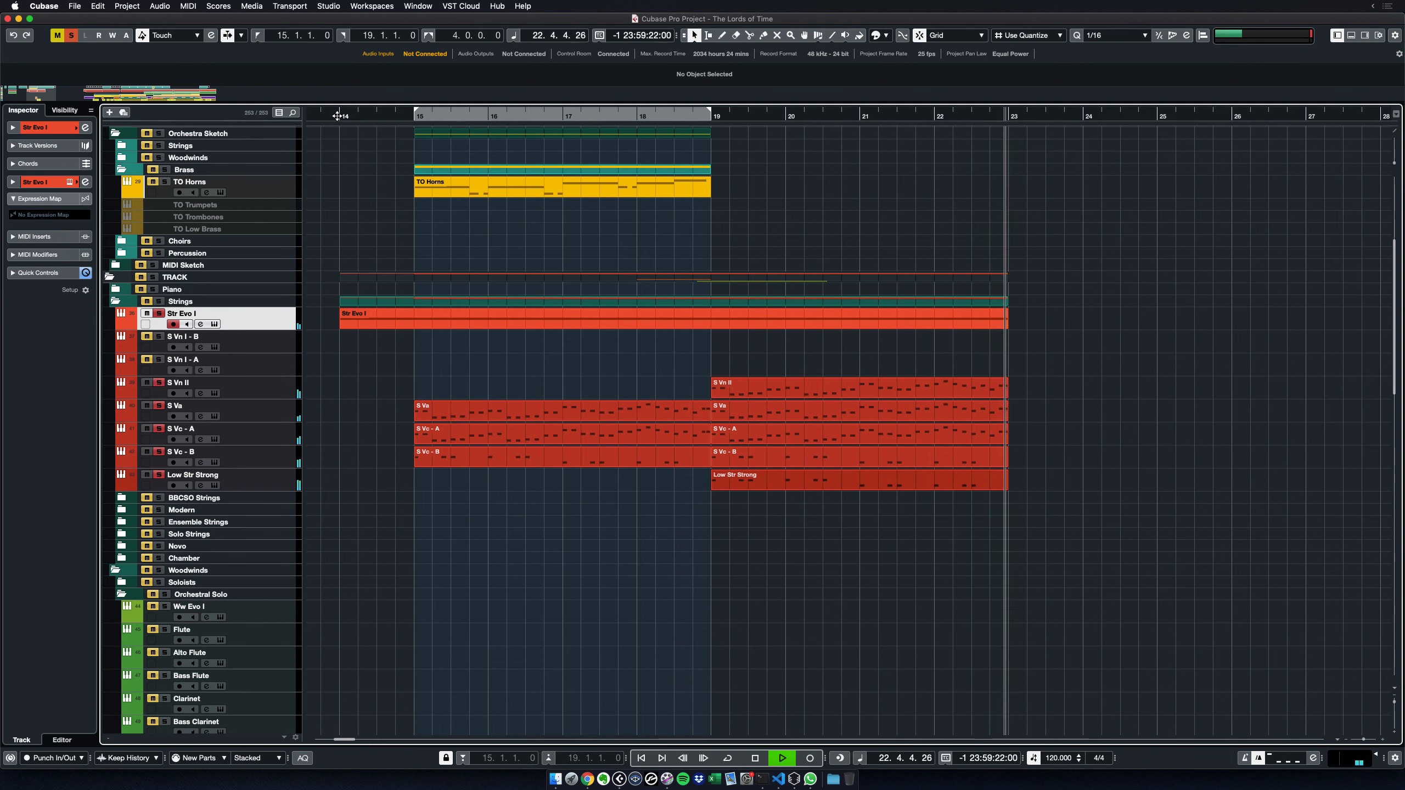
{"action": "key", "text": "space"}
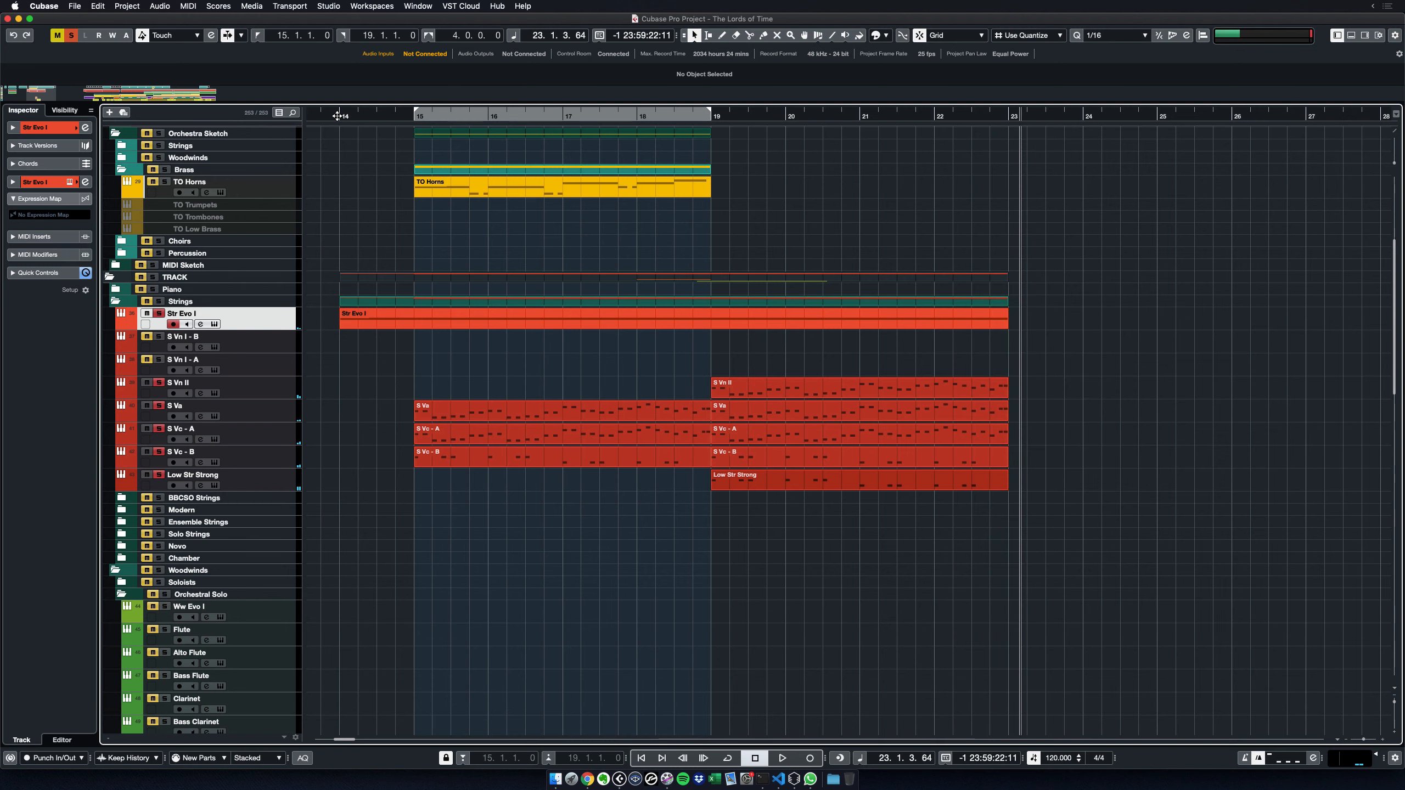
{"action": "key", "text": "KP_1"}
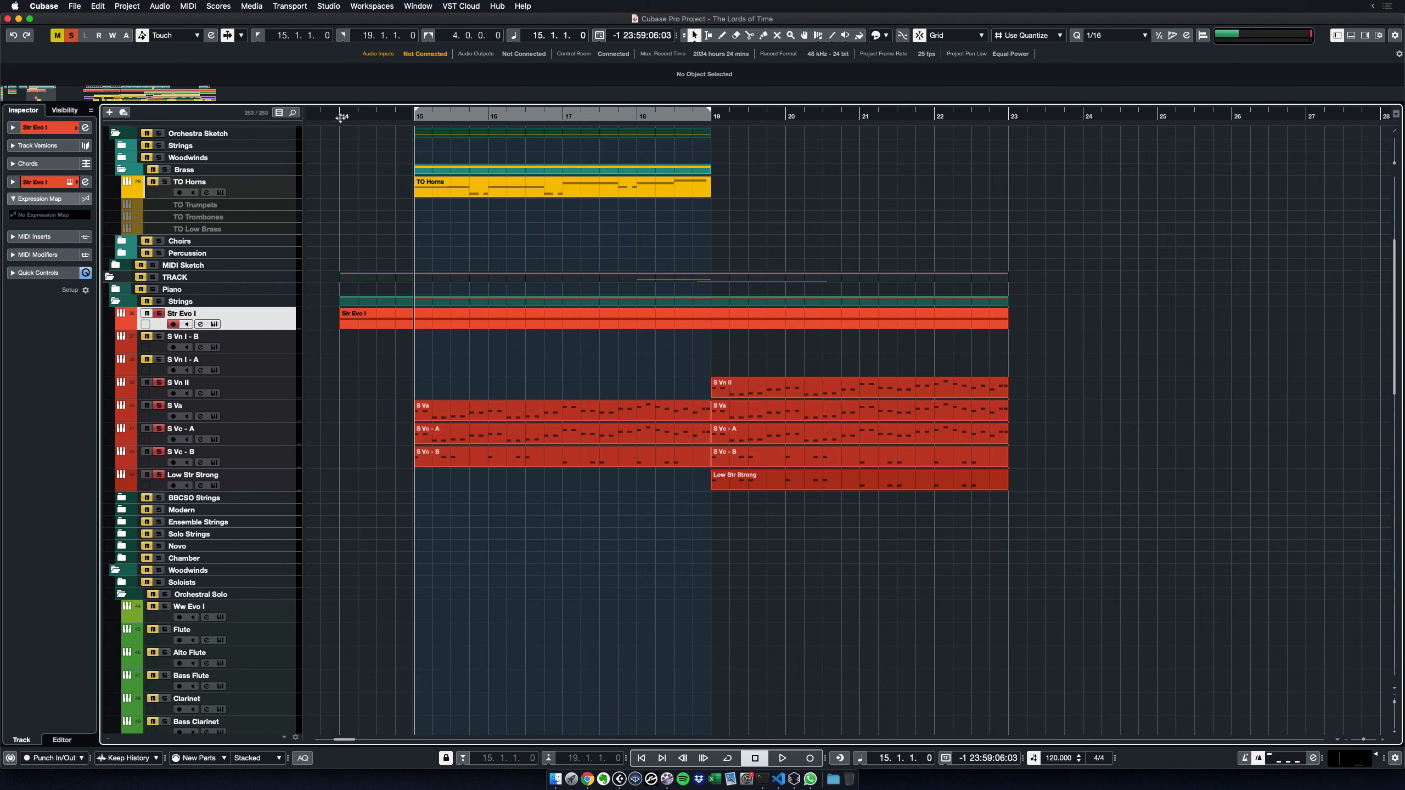
Solo the Rolls Layer percussion track and examine its Kontakt drum ensembles, including the Taiko patch, then close the instrument
{"action": "scroll", "coordinate": [585, 522], "scroll_direction": "down", "scroll_amount": 20}
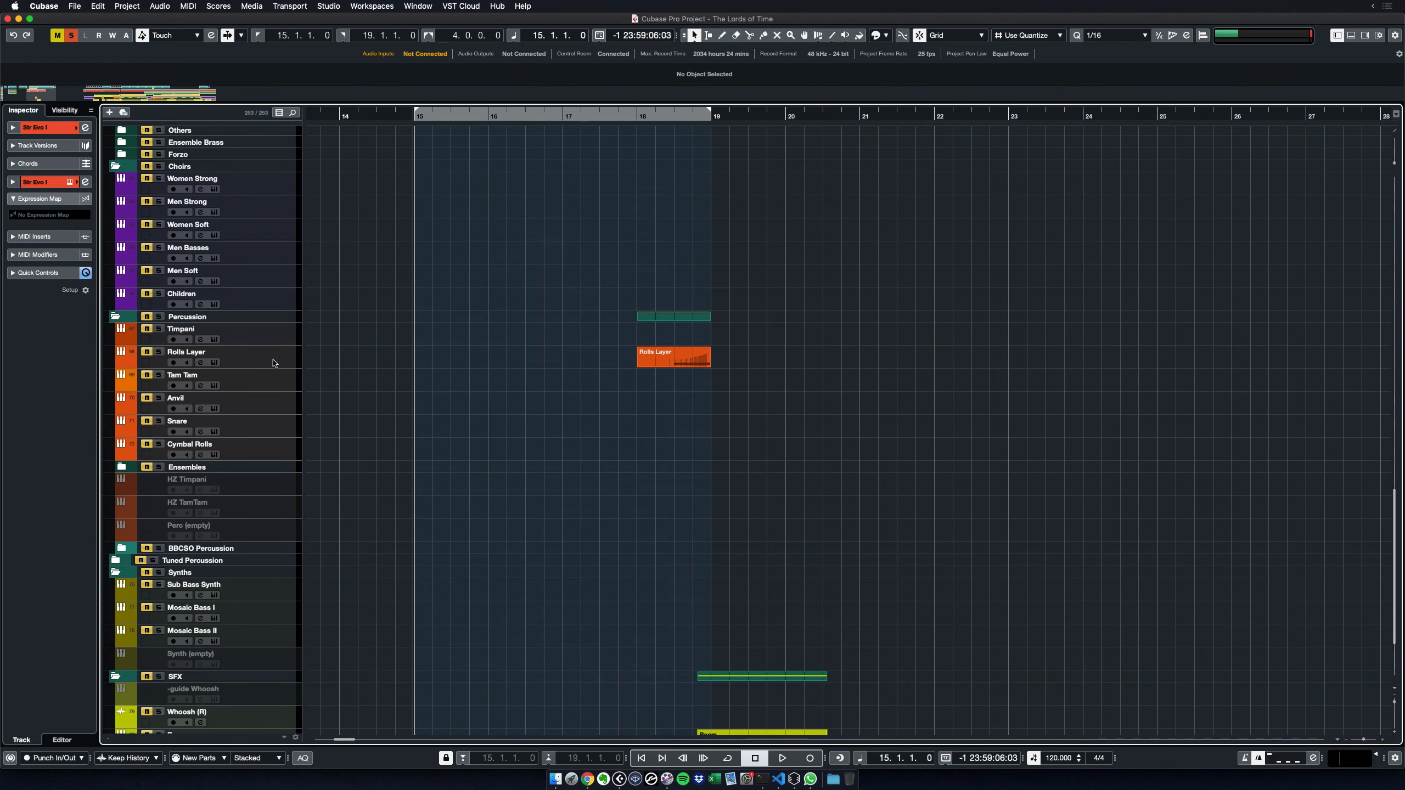
{"action": "left_click", "coordinate": [277, 364]}
{"action": "left_click", "coordinate": [159, 352]}
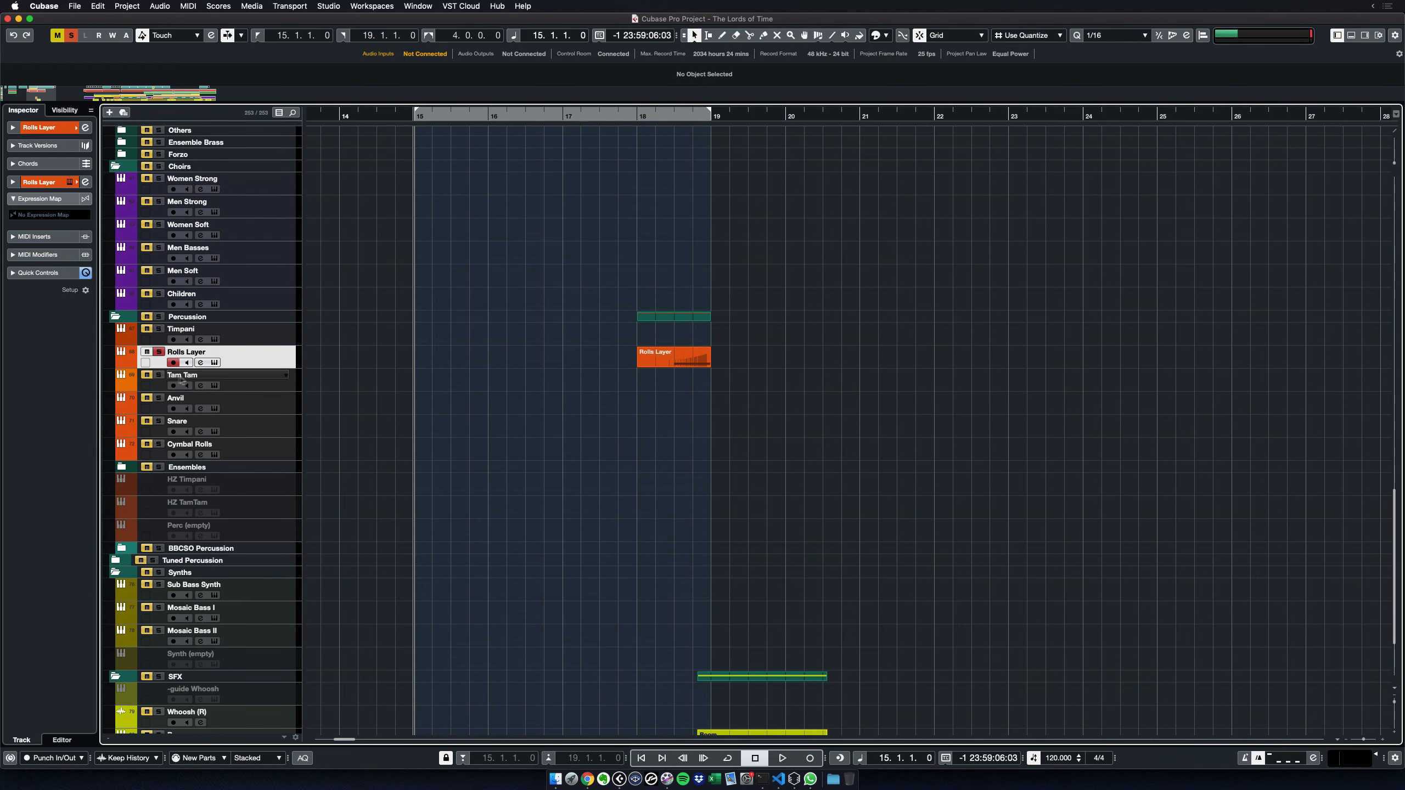
{"action": "left_click", "coordinate": [216, 364]}
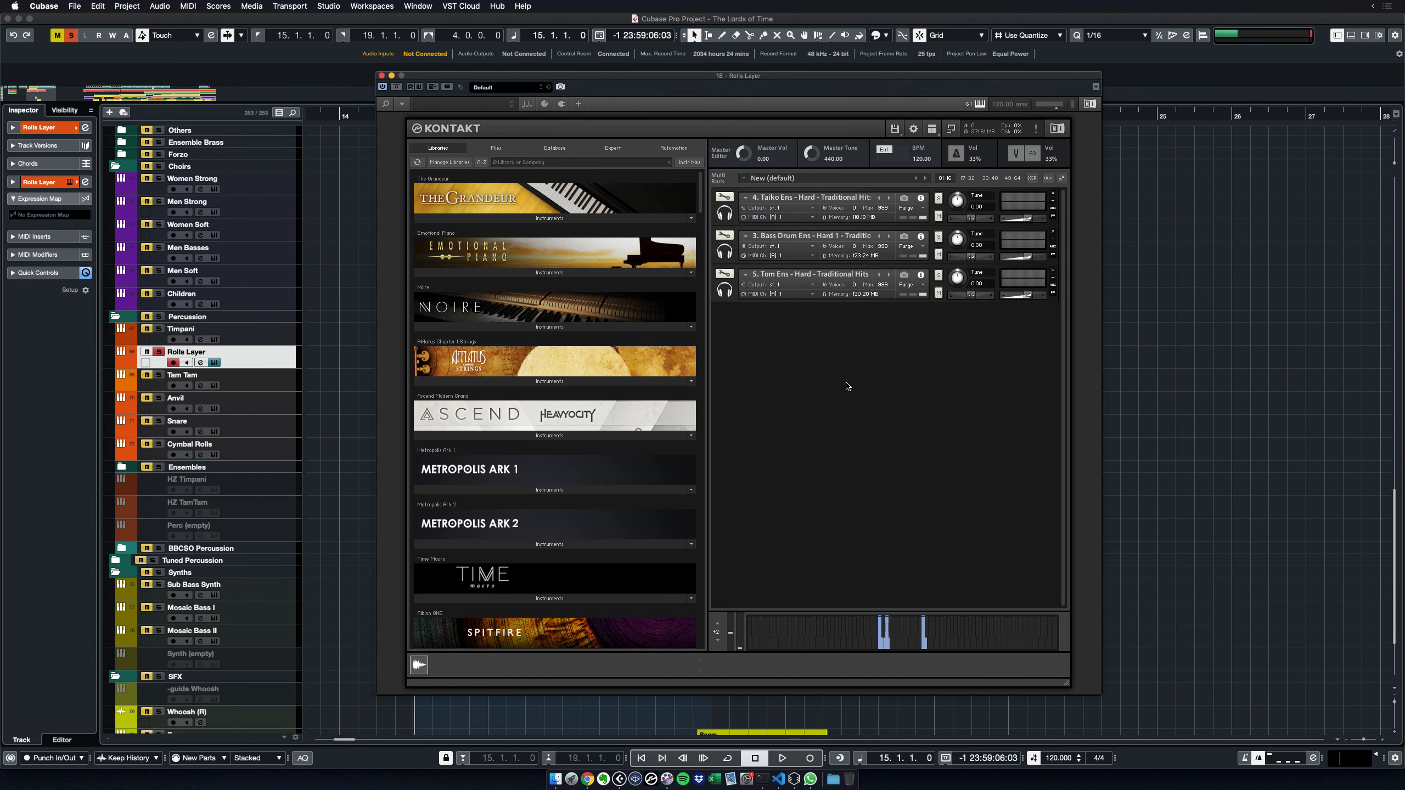
{"action": "left_click", "coordinate": [722, 213]}
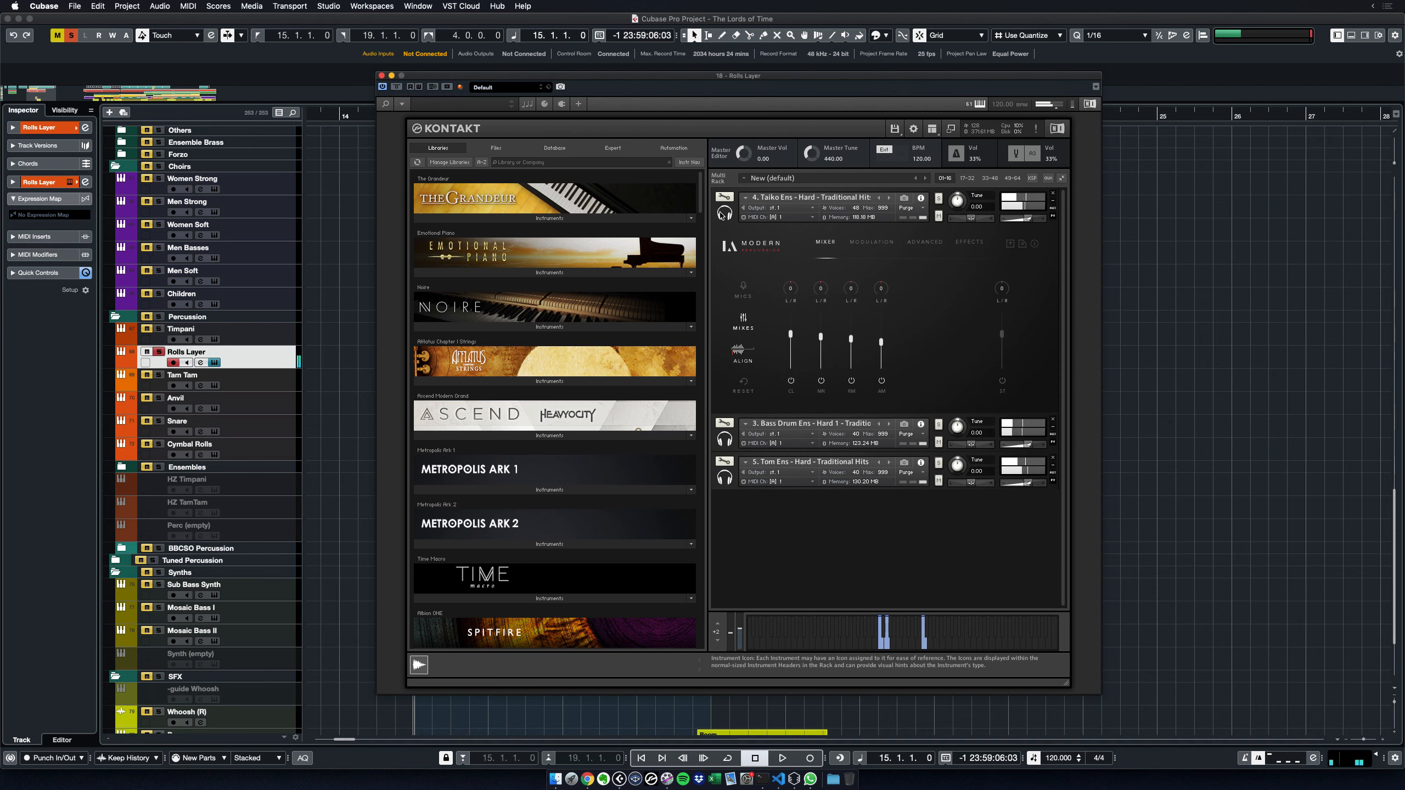
{"action": "left_click", "coordinate": [723, 214]}
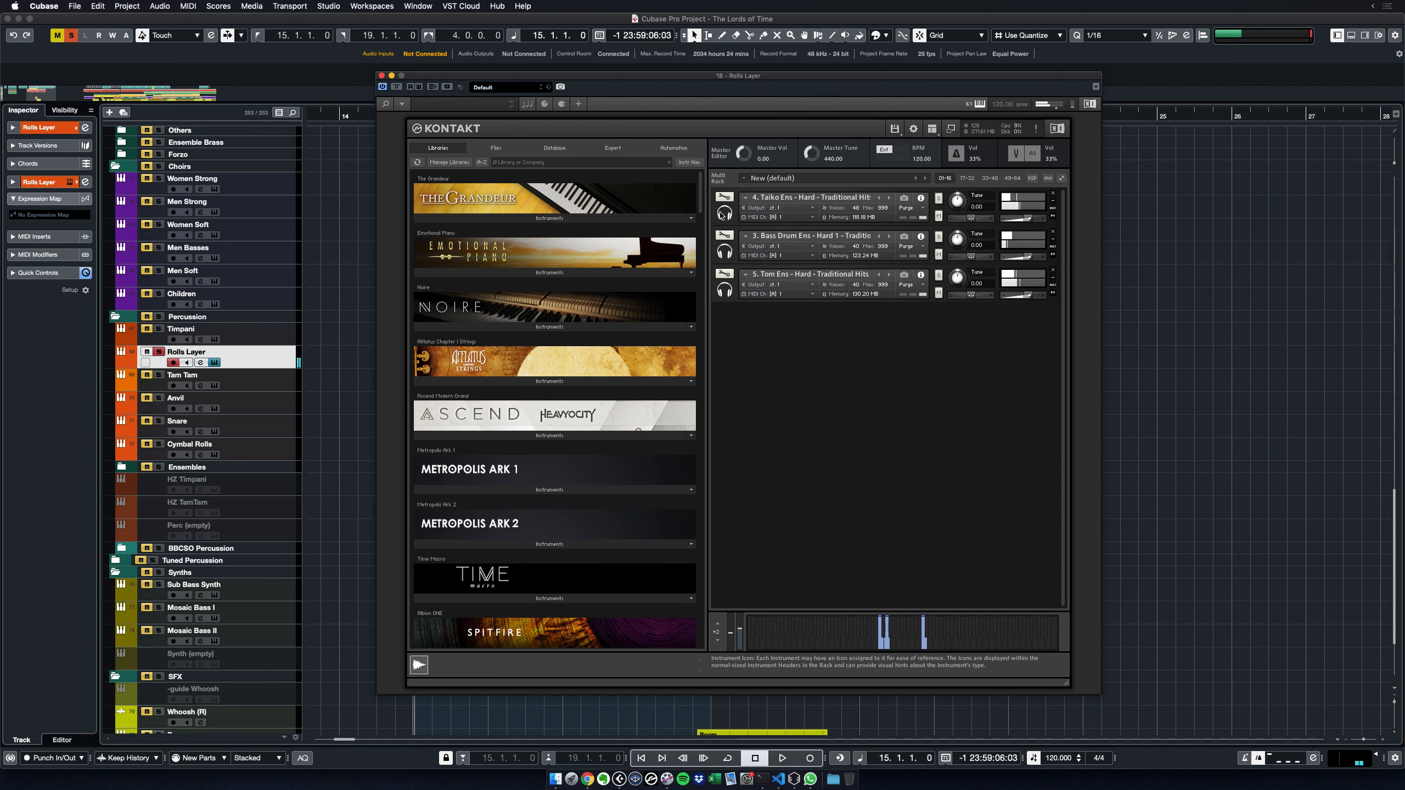
{"action": "left_click", "coordinate": [382, 76]}
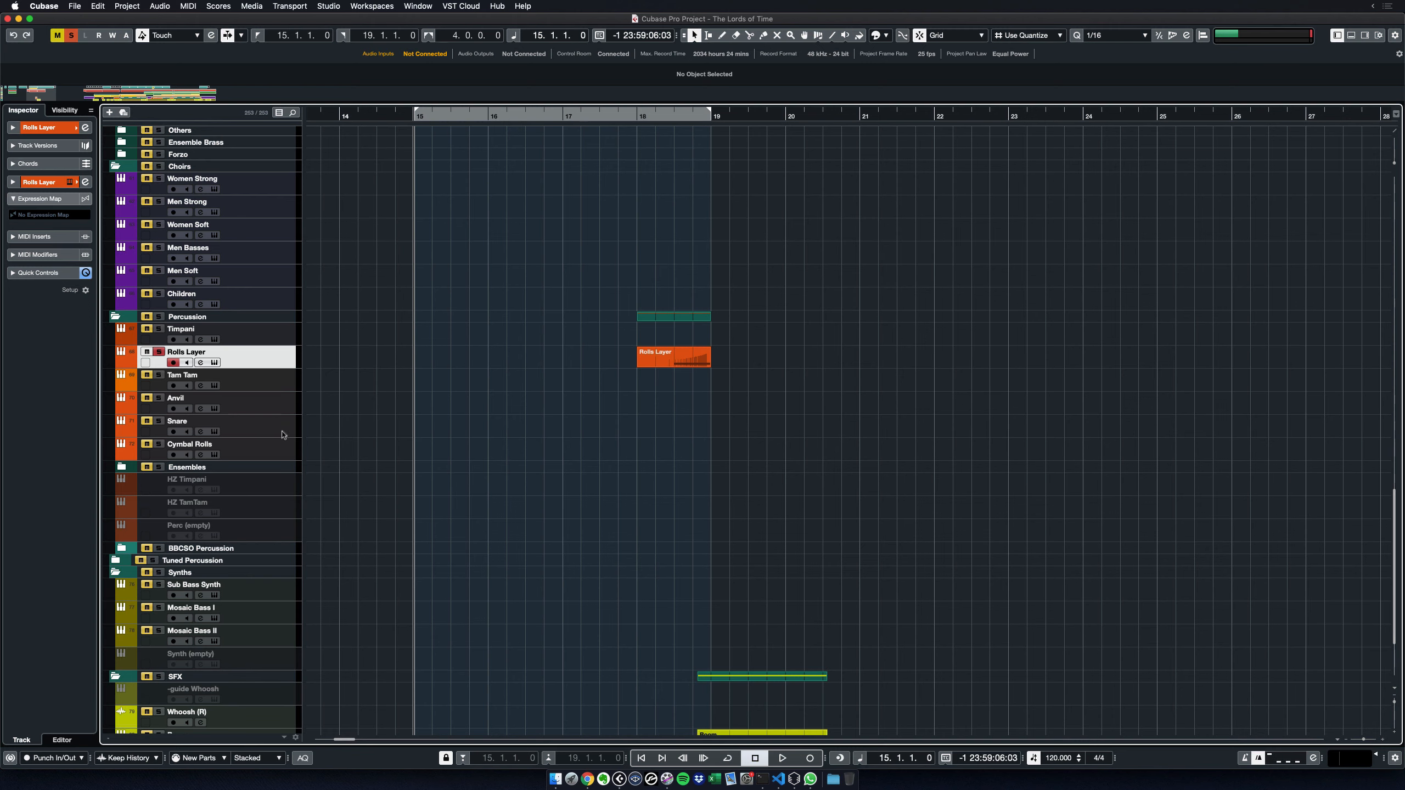
Examine the Kontakt instrument of the Cymbal Rolls track, then select the track and turn its solo off
{"action": "left_click", "coordinate": [214, 455]}
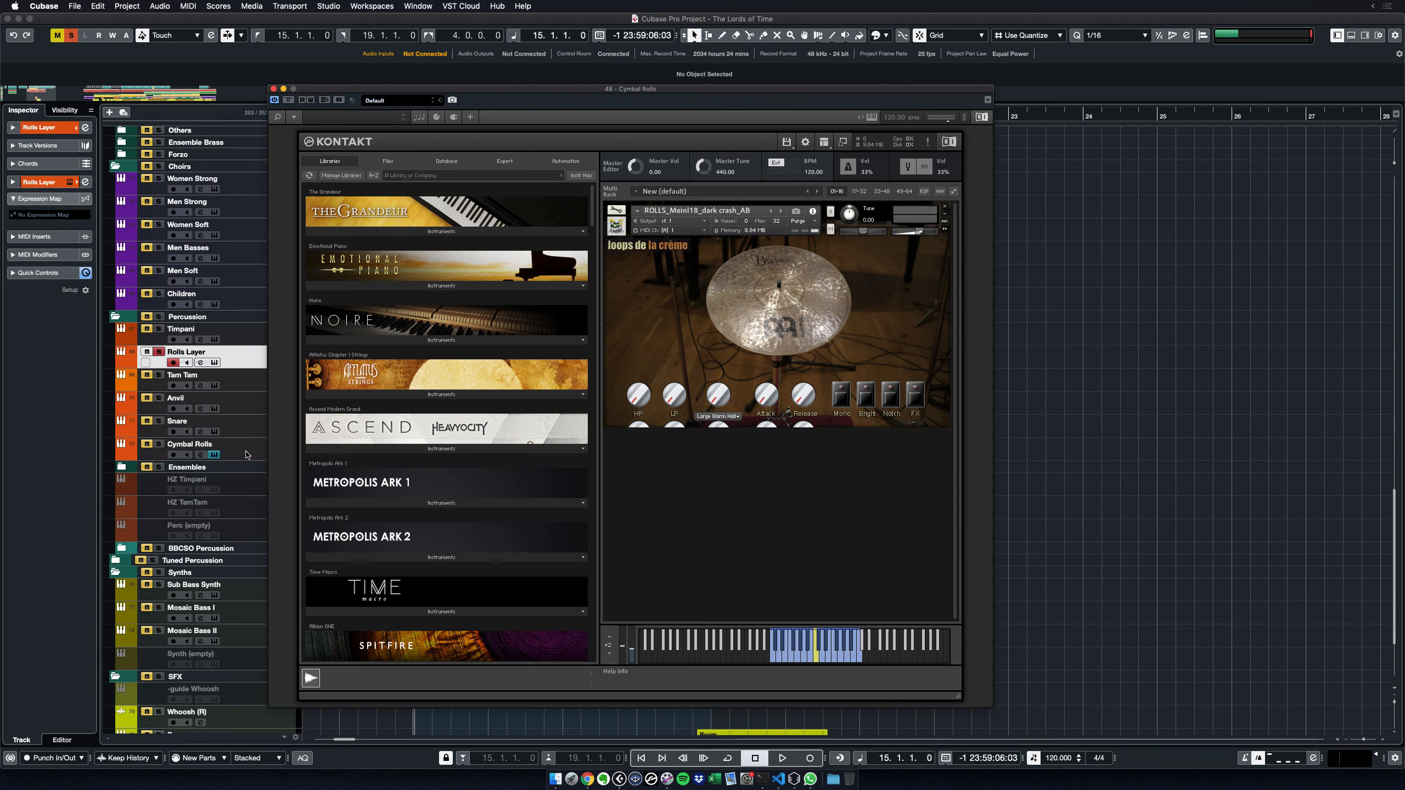
{"action": "left_click", "coordinate": [215, 456]}
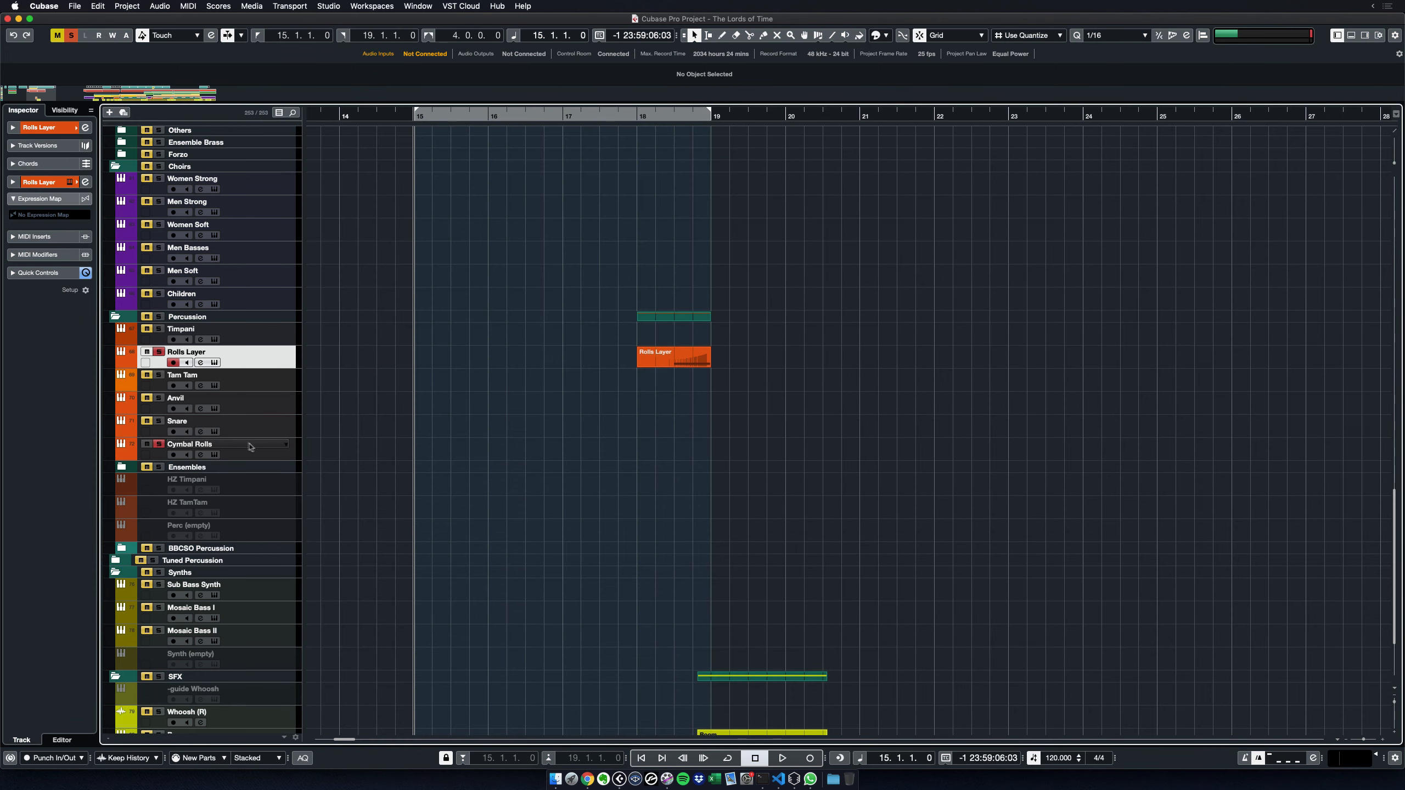
{"action": "left_click", "coordinate": [265, 449]}
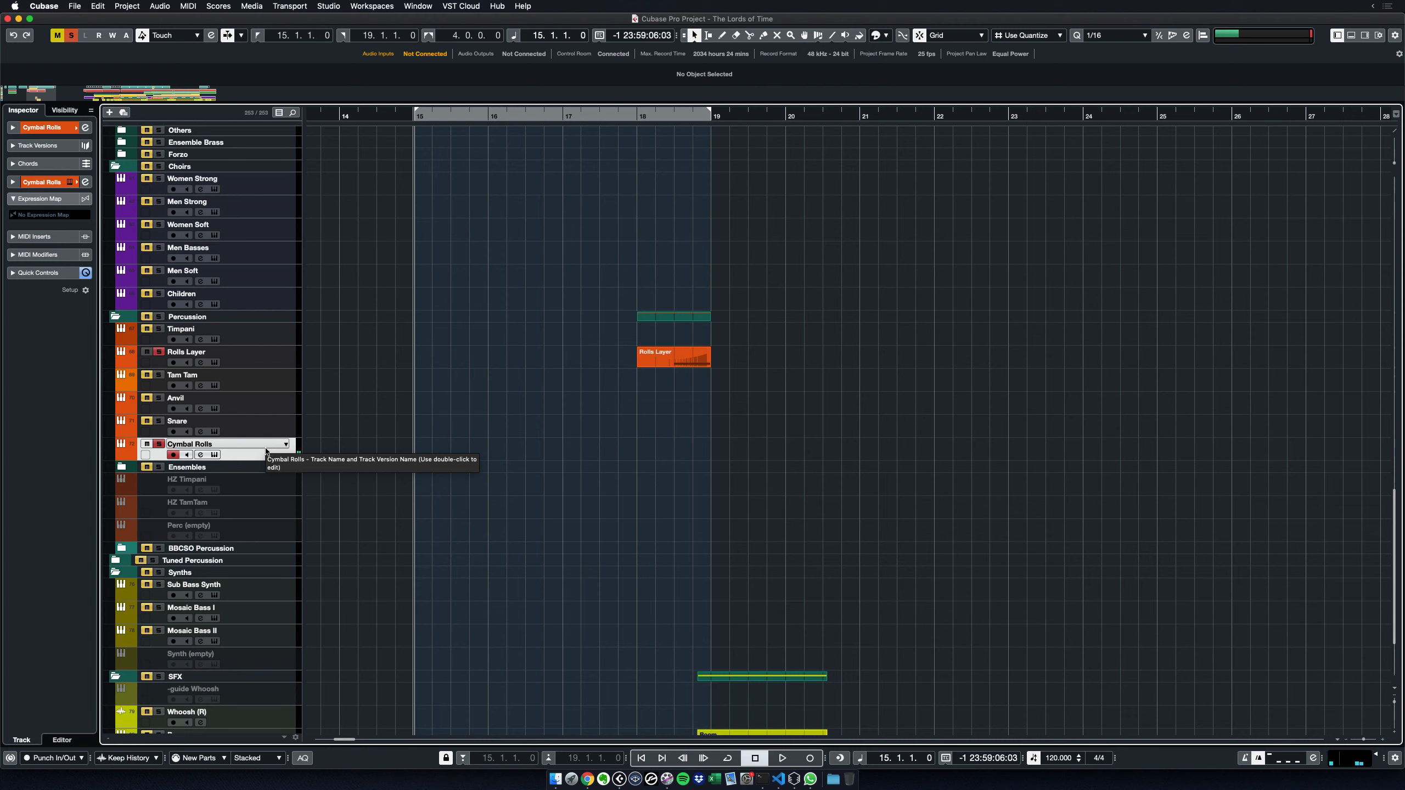
{"action": "left_click", "coordinate": [159, 445]}
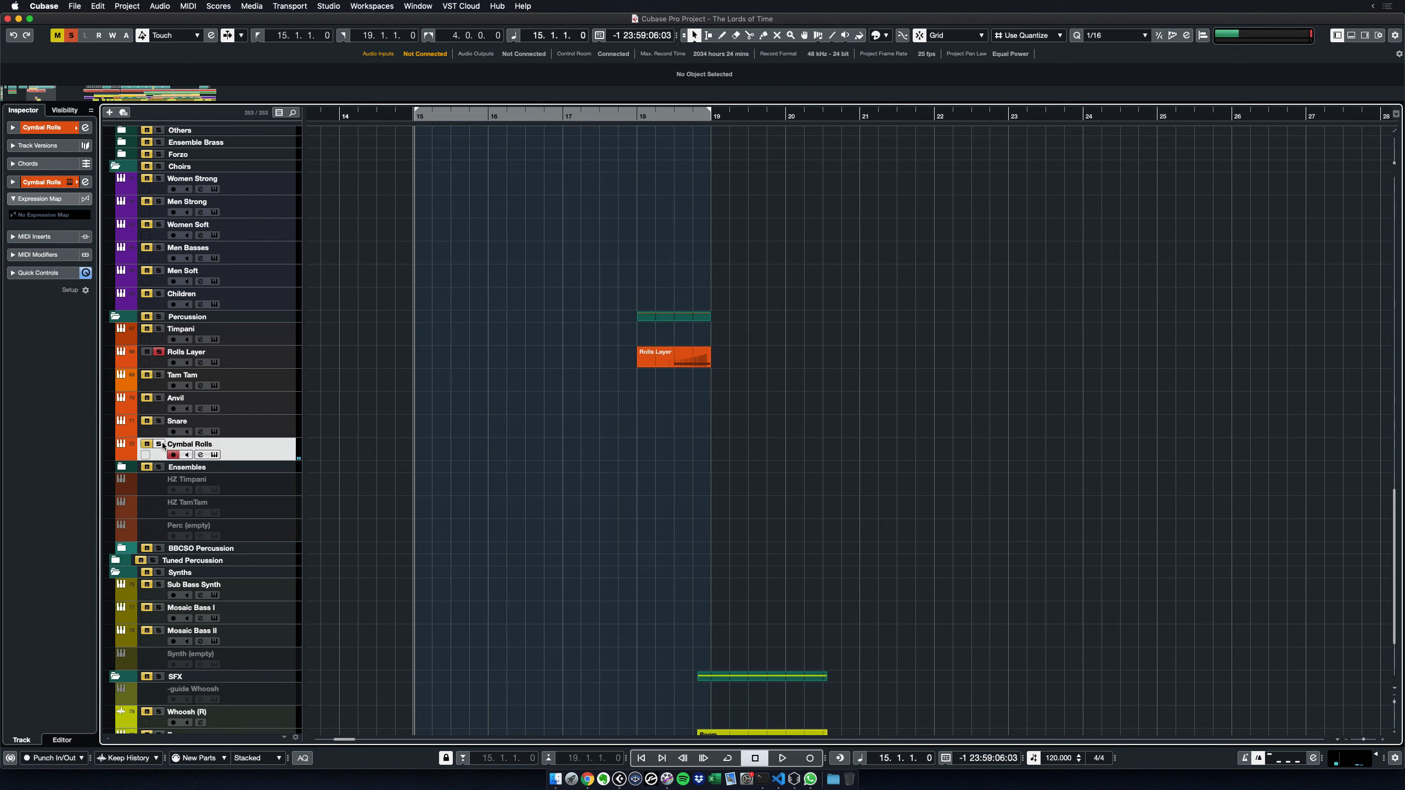
Solo the percussion Ensembles folder, try Perc Ens I, II and III individually, then turn the folder's solo off and collapse it
{"action": "left_click", "coordinate": [121, 467]}
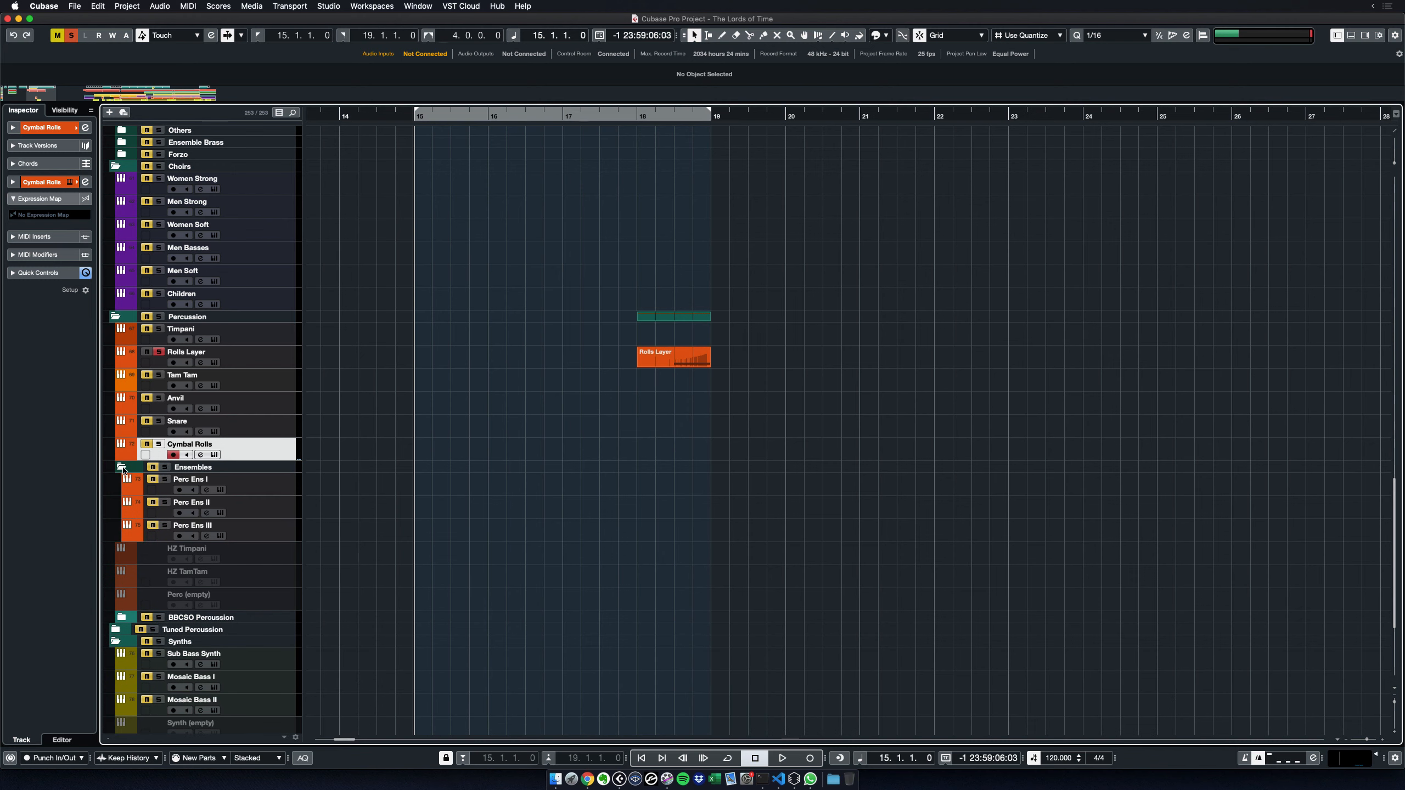
{"action": "left_click", "coordinate": [164, 467]}
{"action": "left_click", "coordinate": [290, 490]}
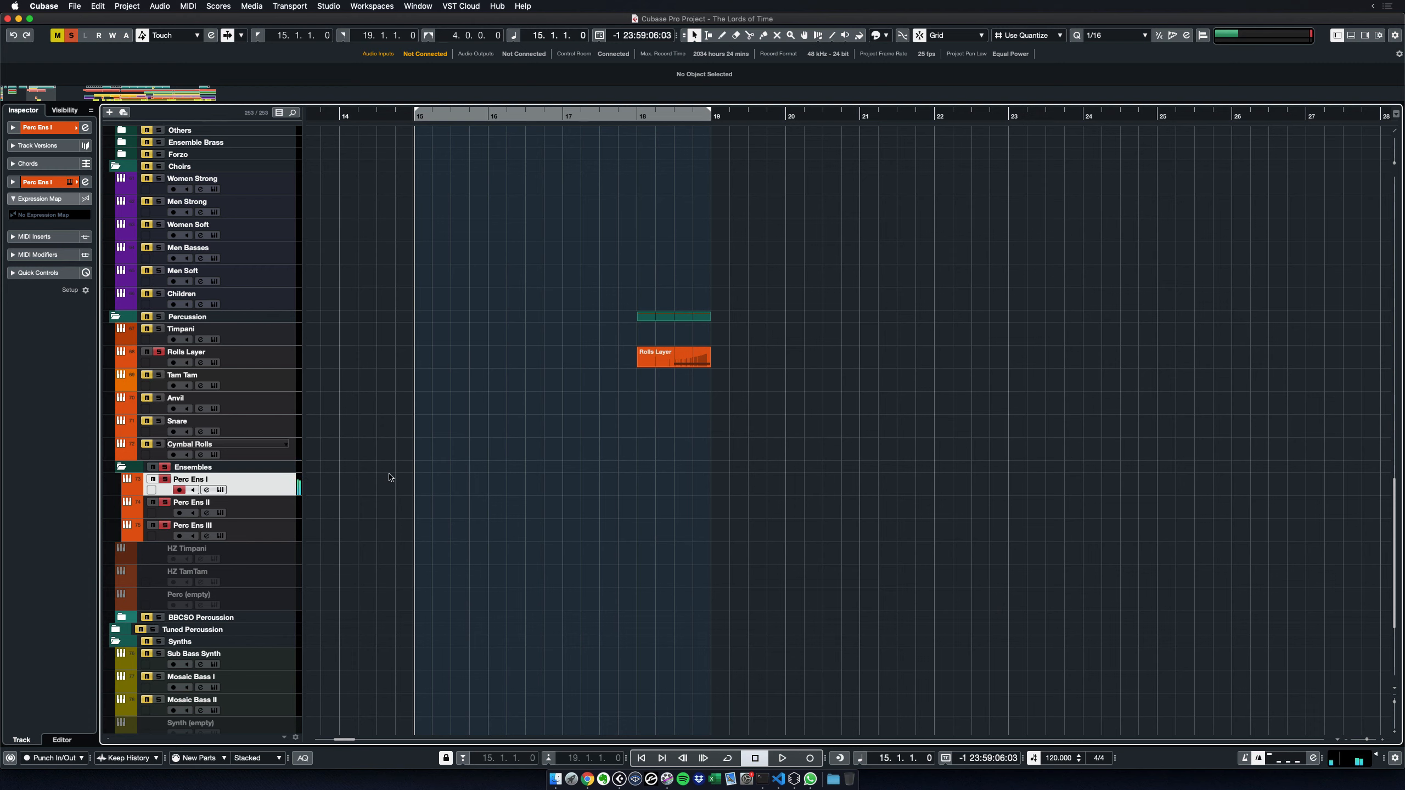
{"action": "left_click", "coordinate": [292, 511]}
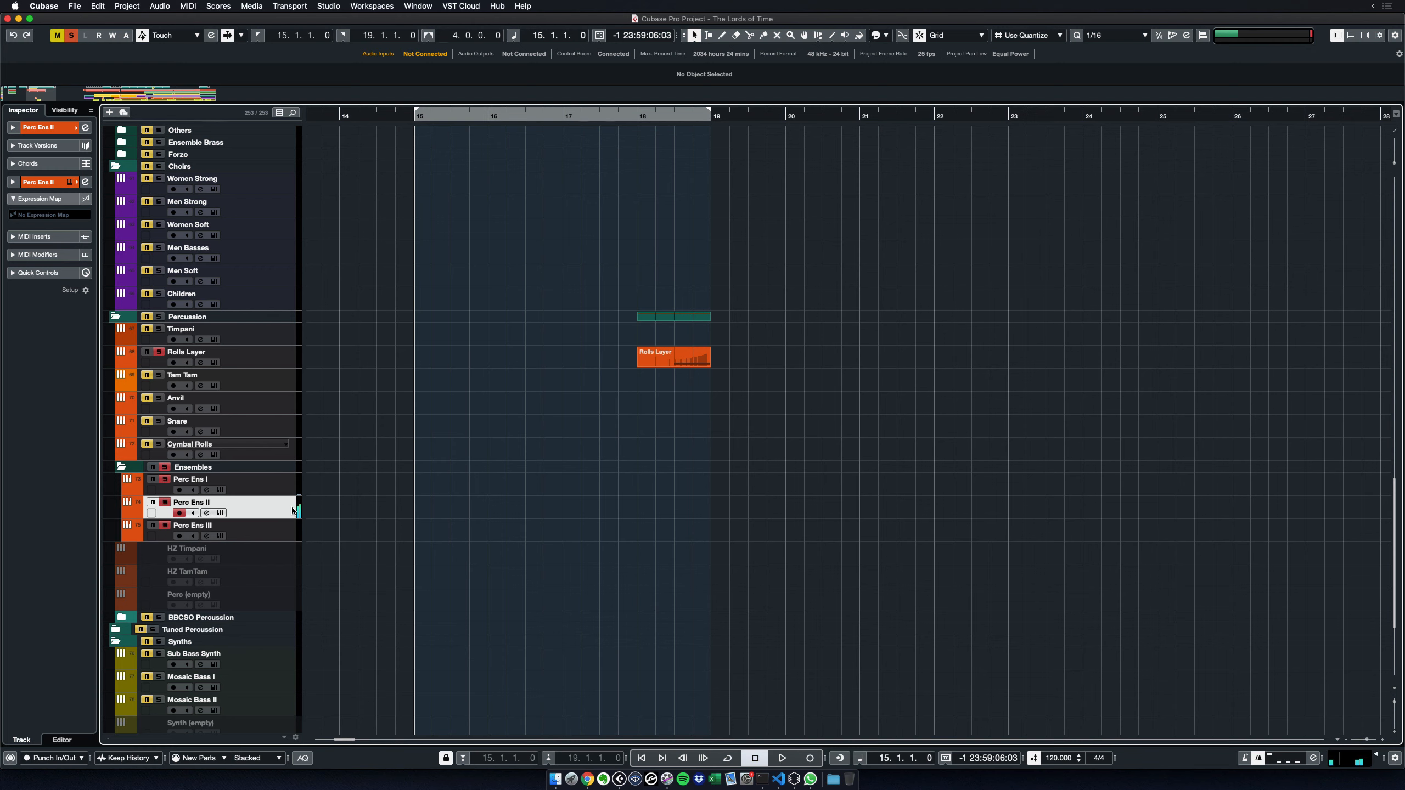
{"action": "left_click", "coordinate": [288, 541]}
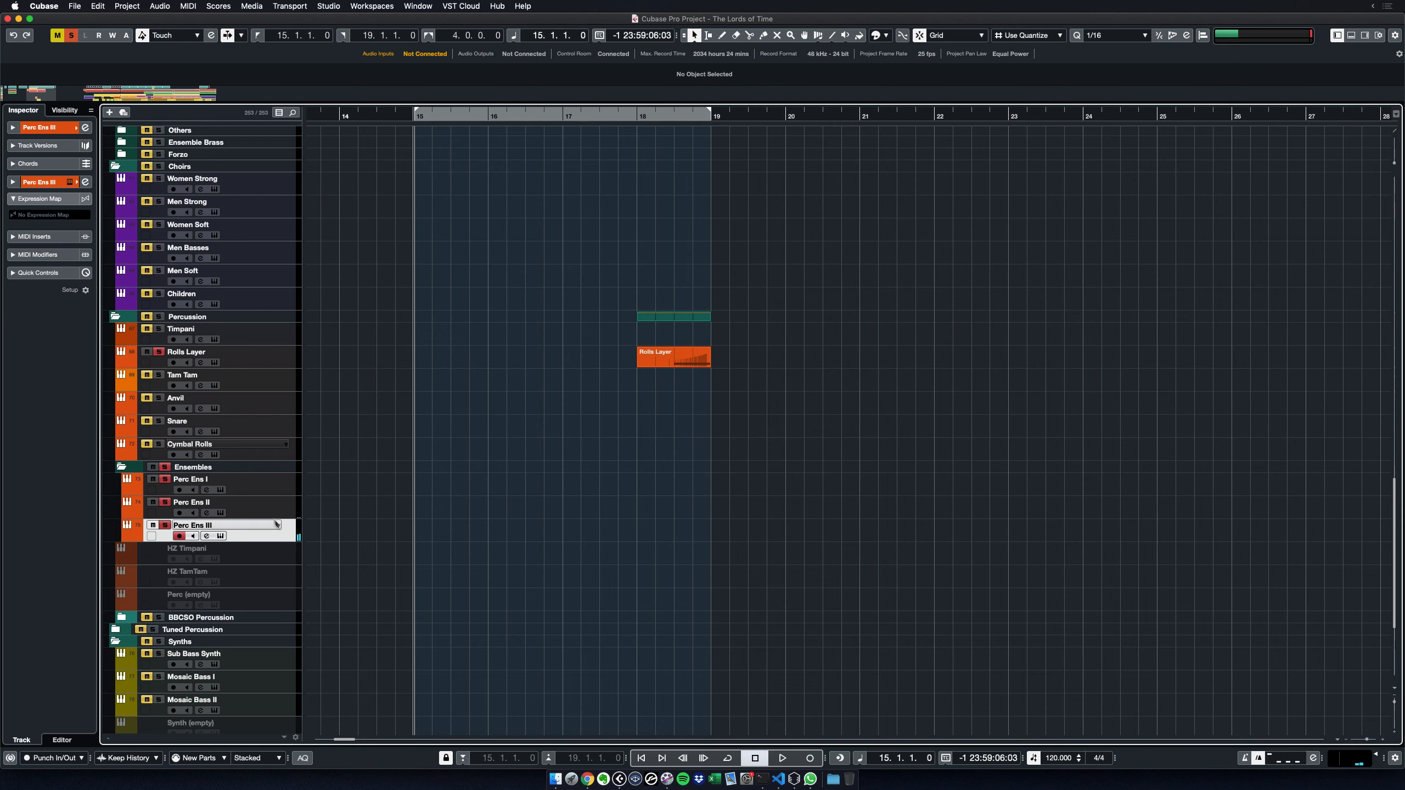
{"action": "left_click", "coordinate": [165, 468]}
{"action": "left_click", "coordinate": [122, 468]}
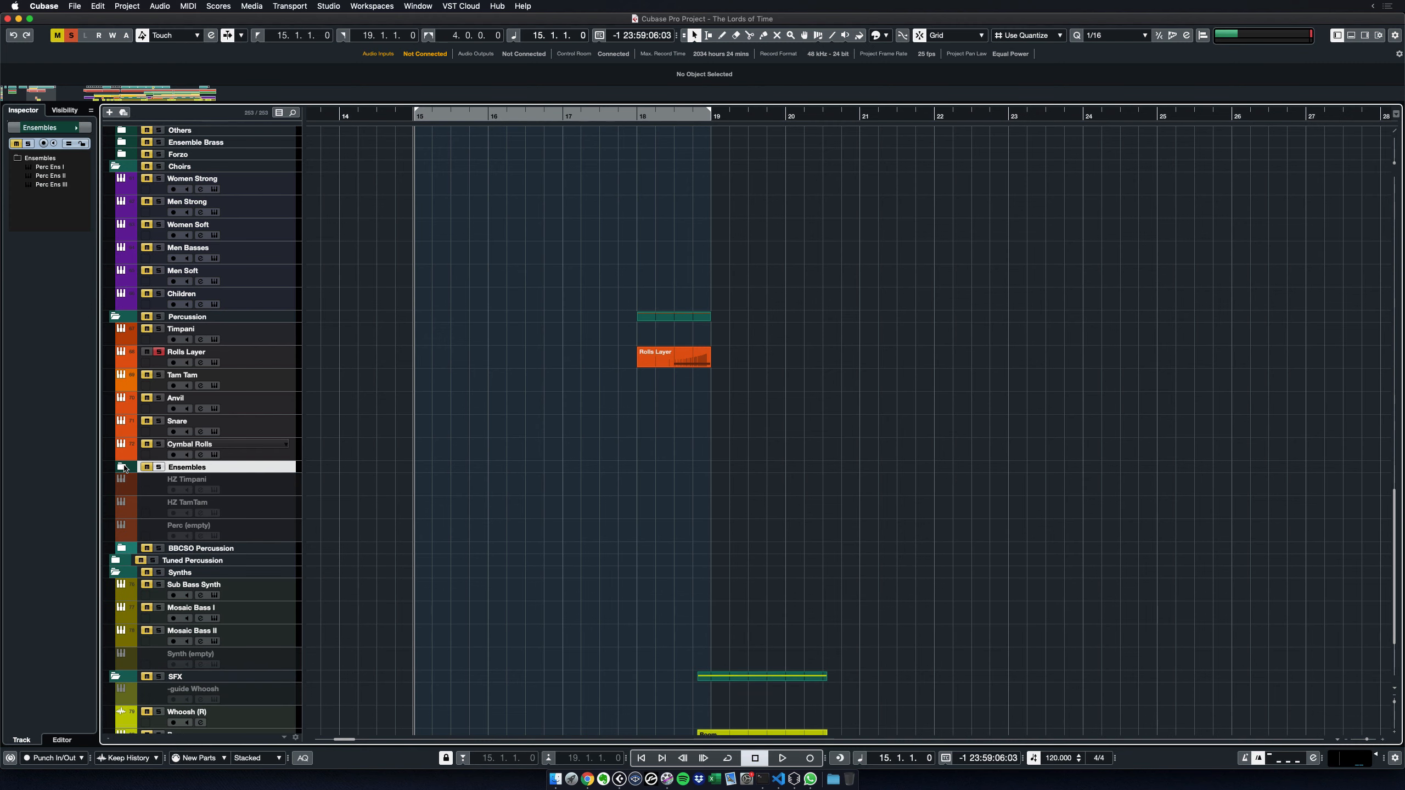
Solo the Boom track alongside Rolls Layer, play both from bar 15 past the end of the Boom clip, and stop
{"action": "scroll", "coordinate": [505, 476], "scroll_direction": "down", "scroll_amount": 2}
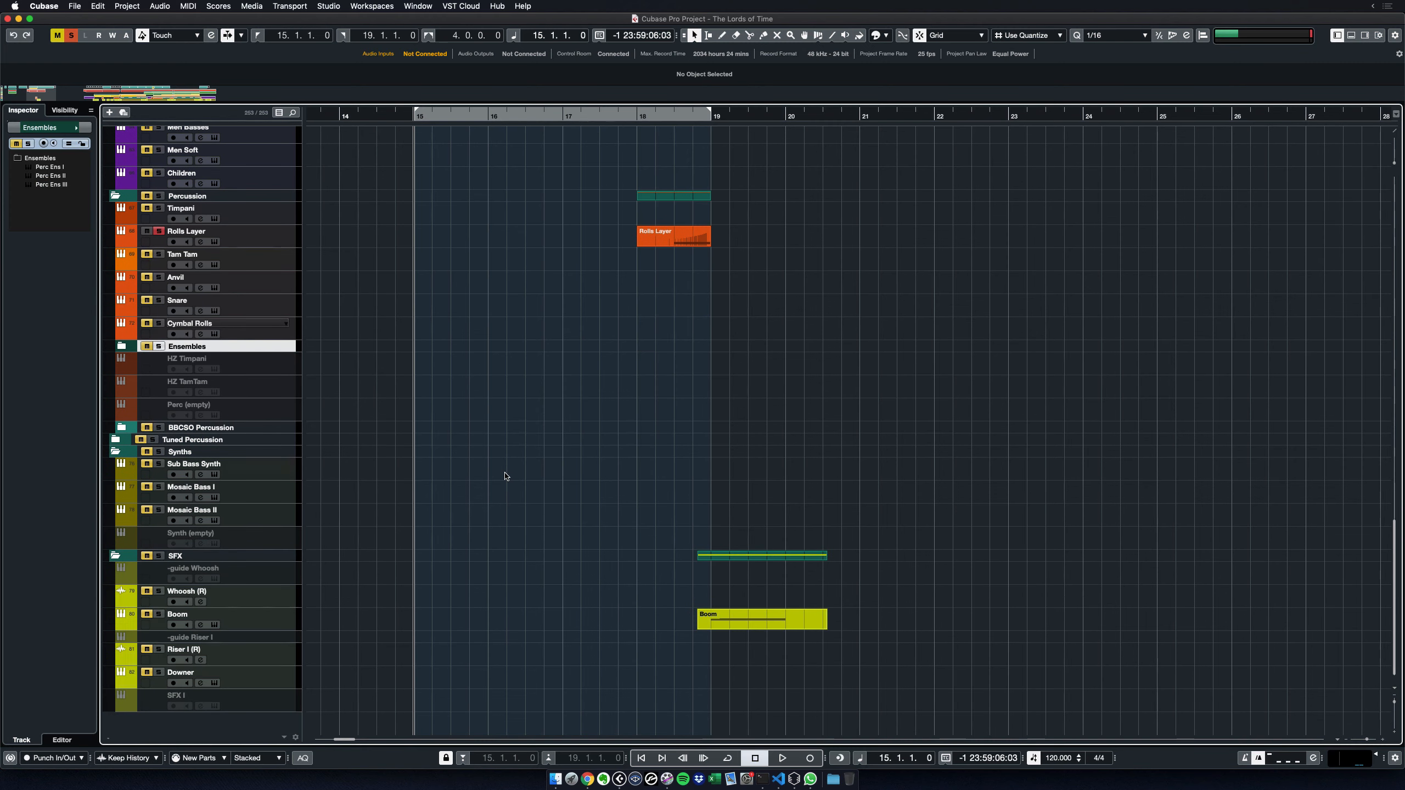
{"action": "left_click", "coordinate": [278, 619]}
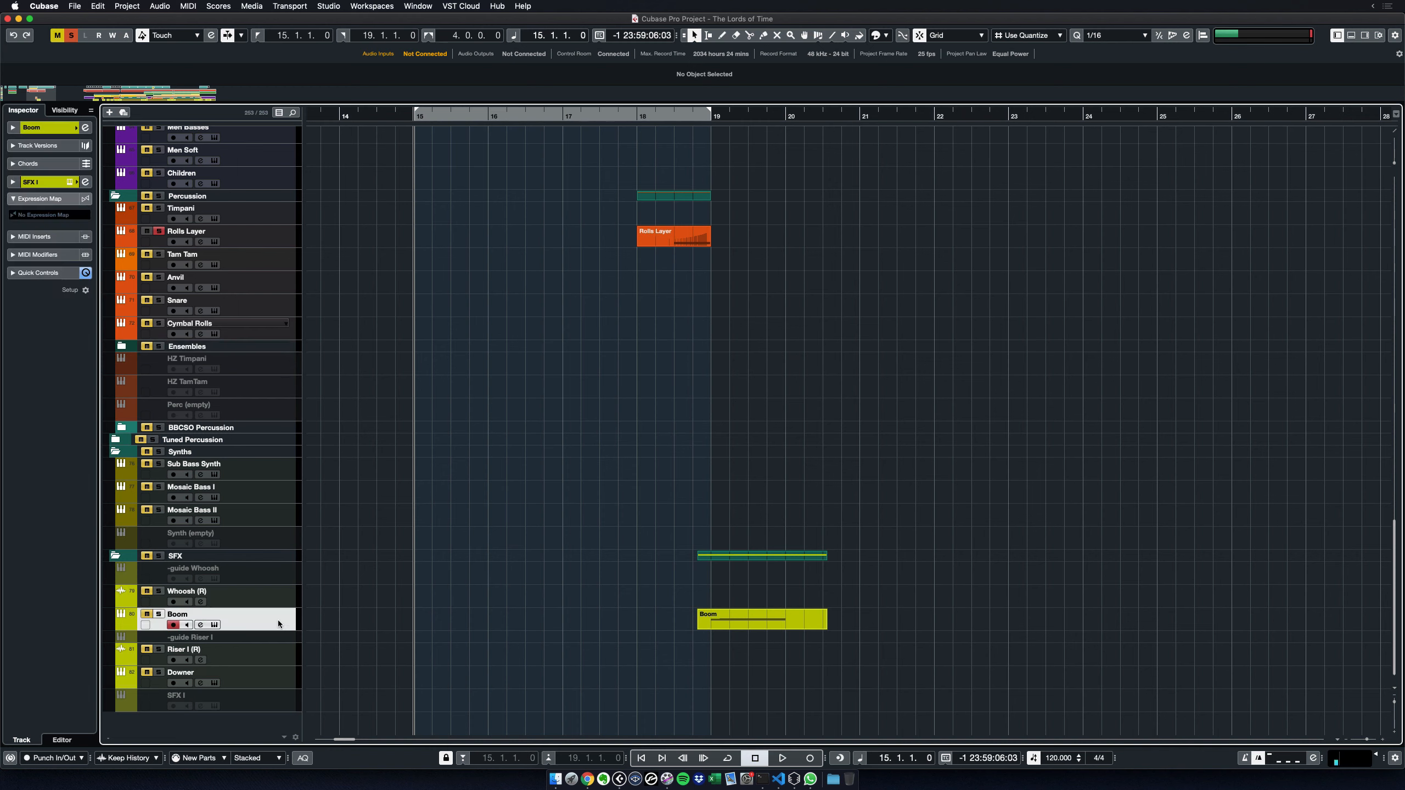
{"action": "left_click", "coordinate": [158, 614]}
{"action": "key", "text": "space"}
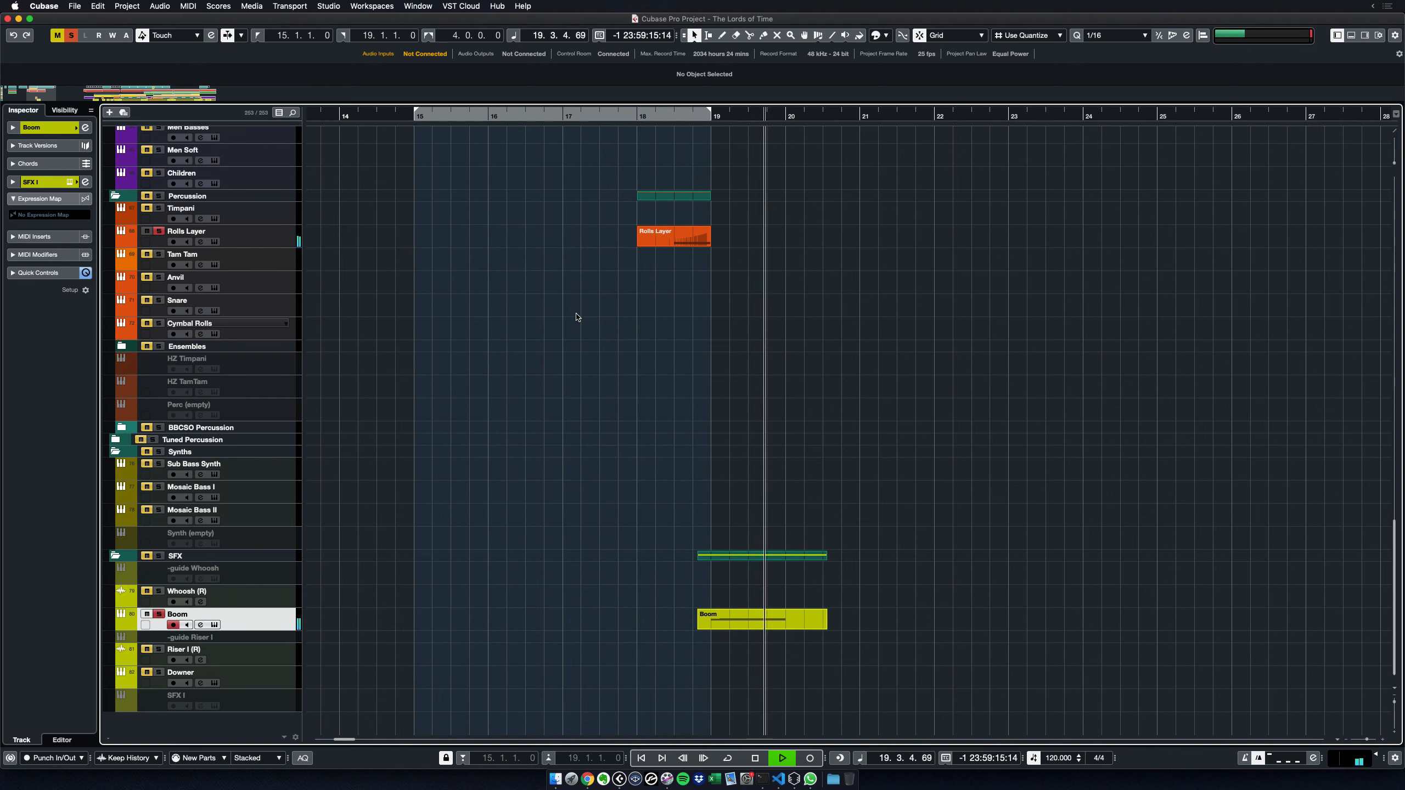
{"action": "key", "text": "space"}
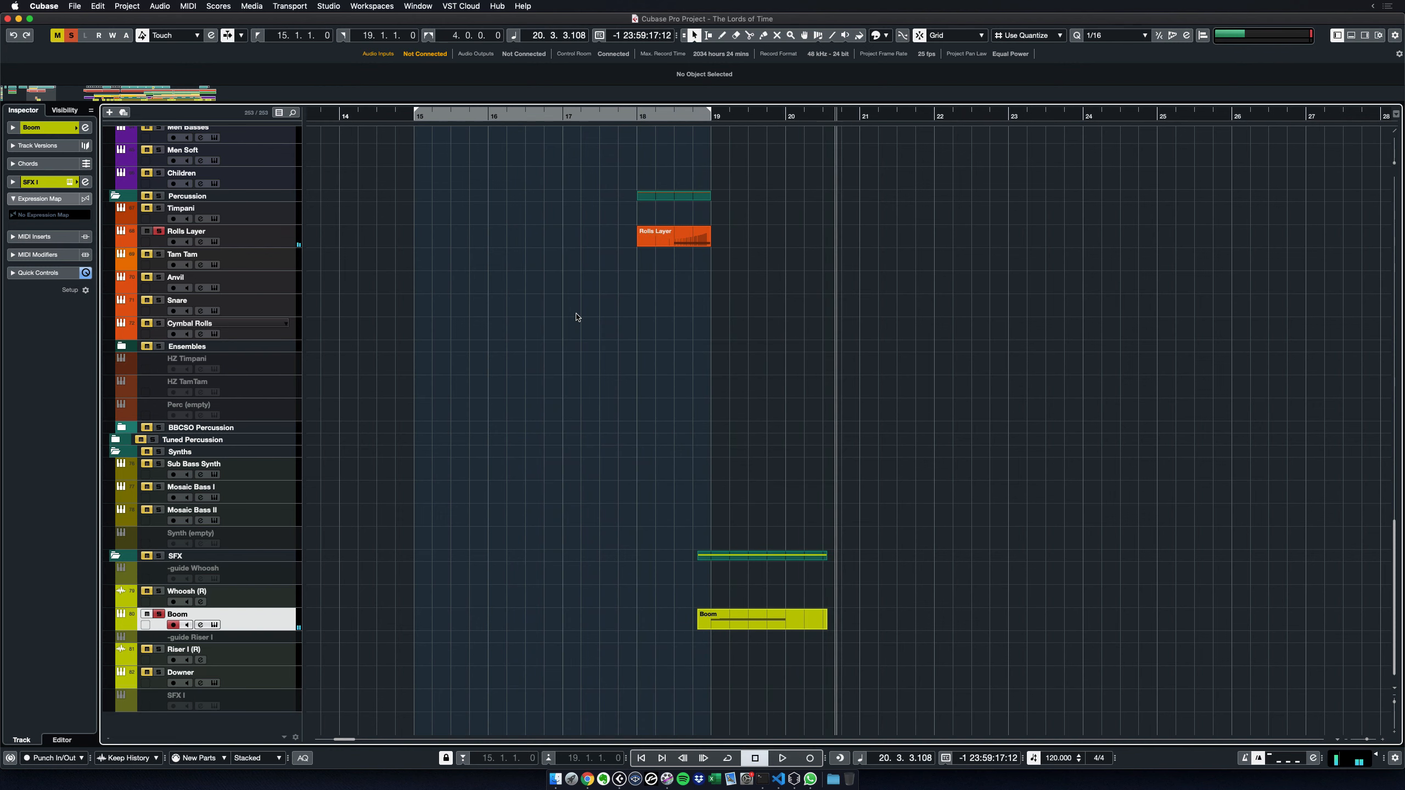
Solo Chords OUT and play the chord progression from bar 72 into bar 76, then stop and turn the solo off
{"action": "scroll", "coordinate": [577, 317], "scroll_direction": "up", "scroll_amount": 15}
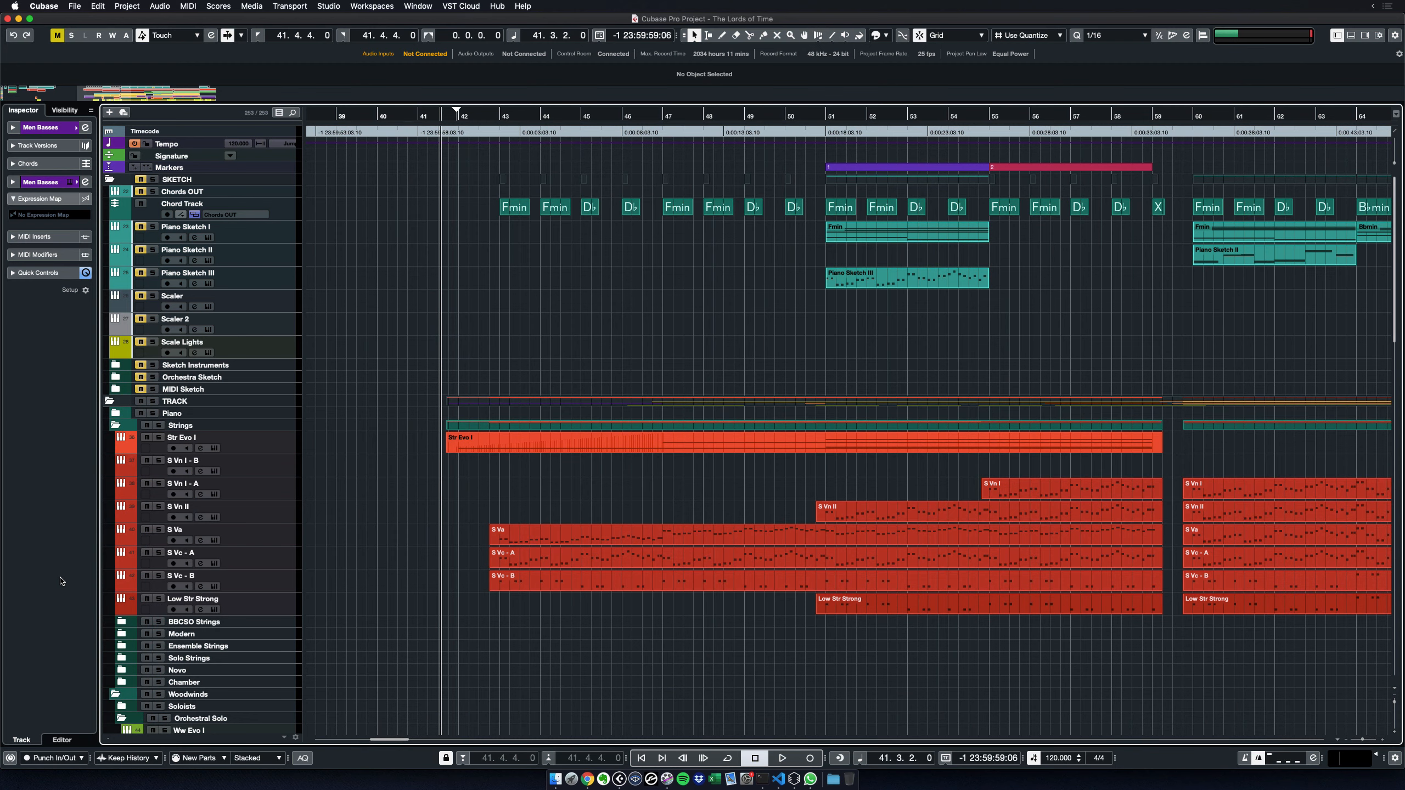
{"action": "left_click_drag", "start_coordinate": [1303, 322], "coordinate": [588, 346]}
{"action": "left_click_drag", "start_coordinate": [940, 331], "coordinate": [678, 342]}
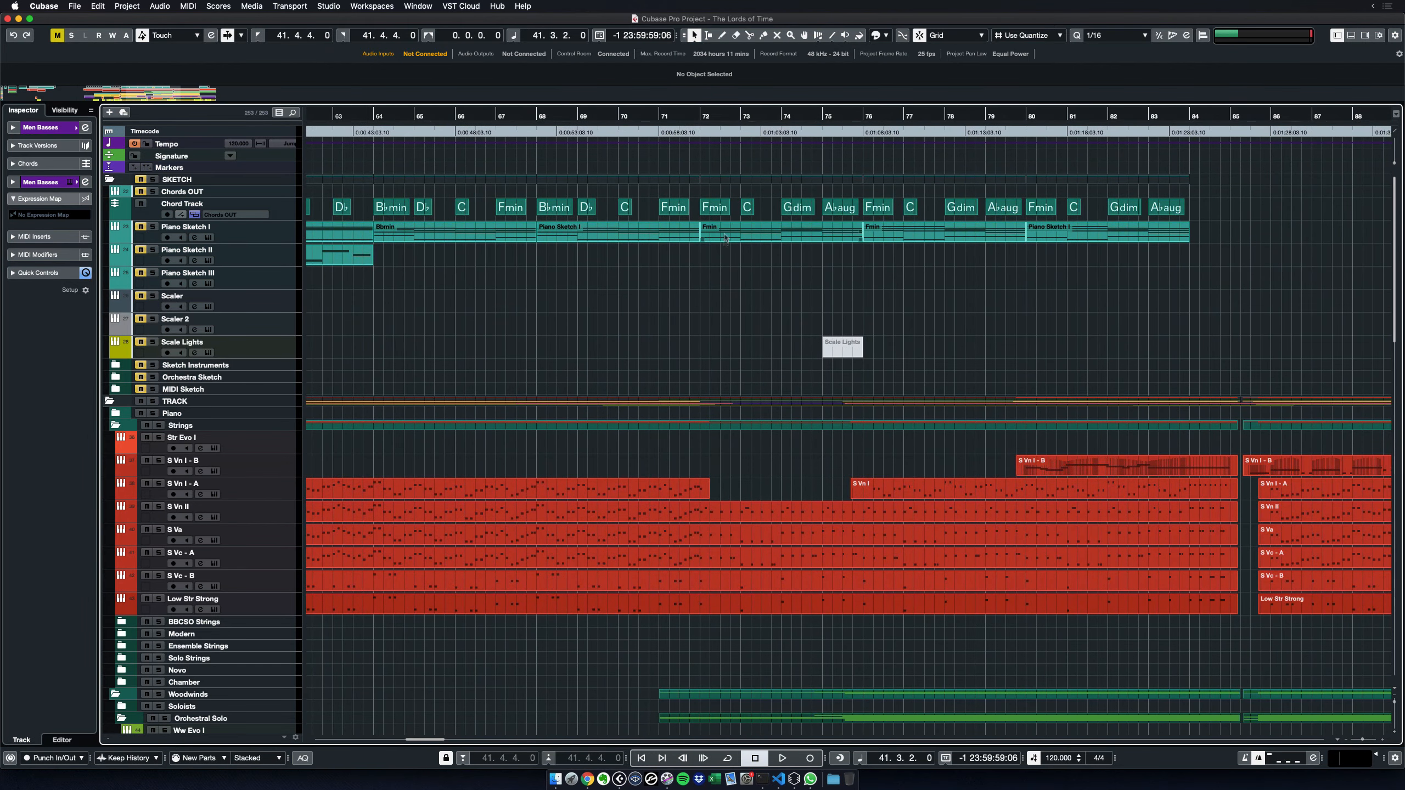
{"action": "left_click", "coordinate": [695, 123]}
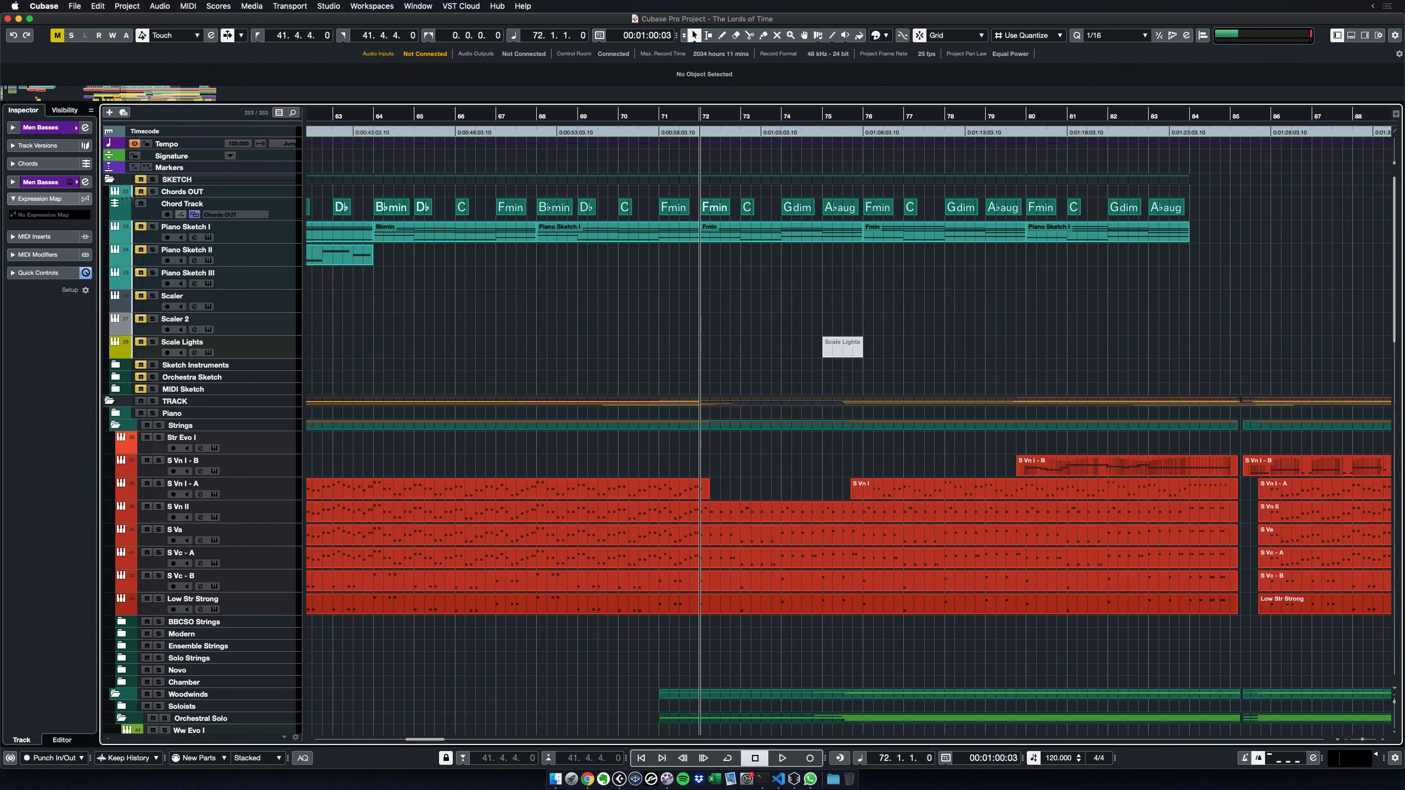
{"action": "left_click", "coordinate": [153, 192]}
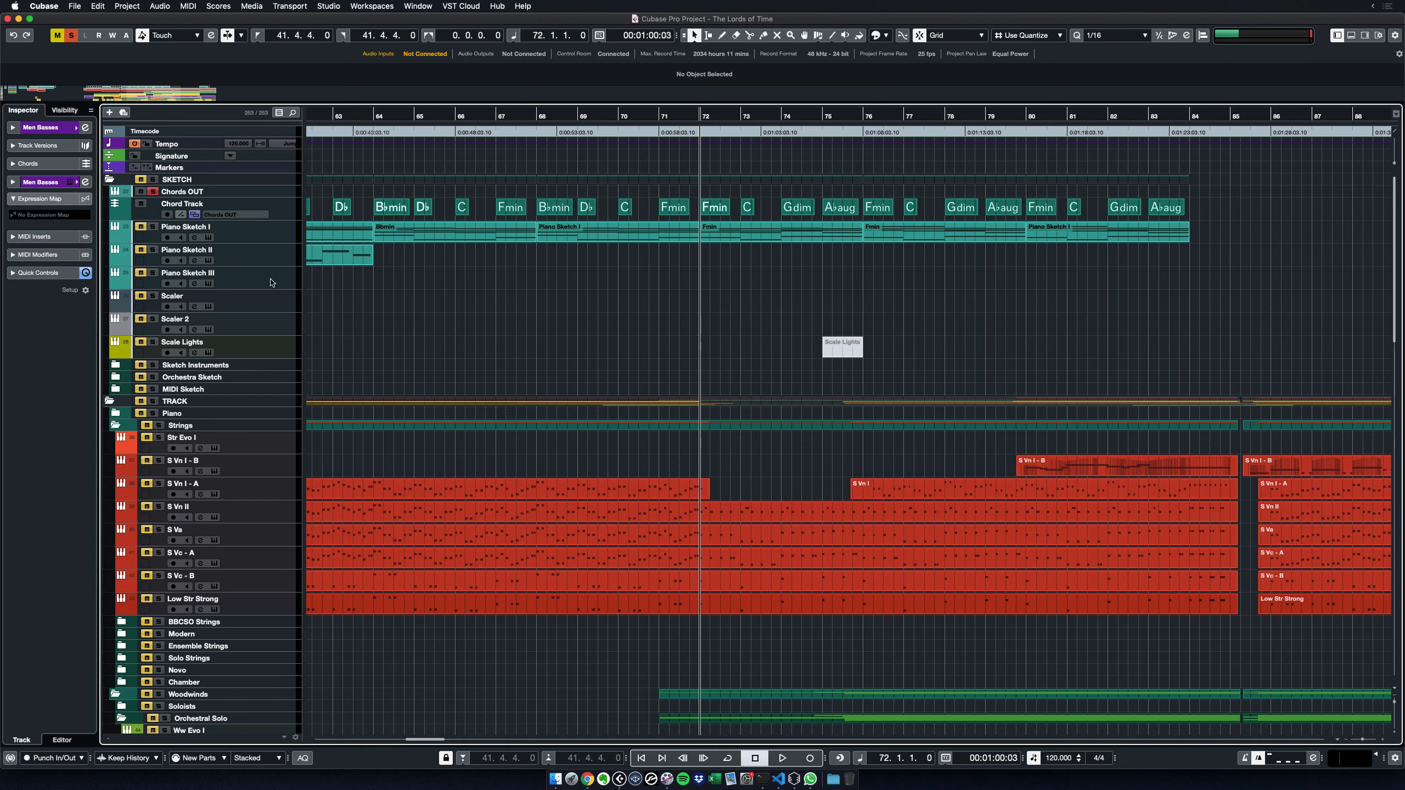
{"action": "key", "text": "space"}
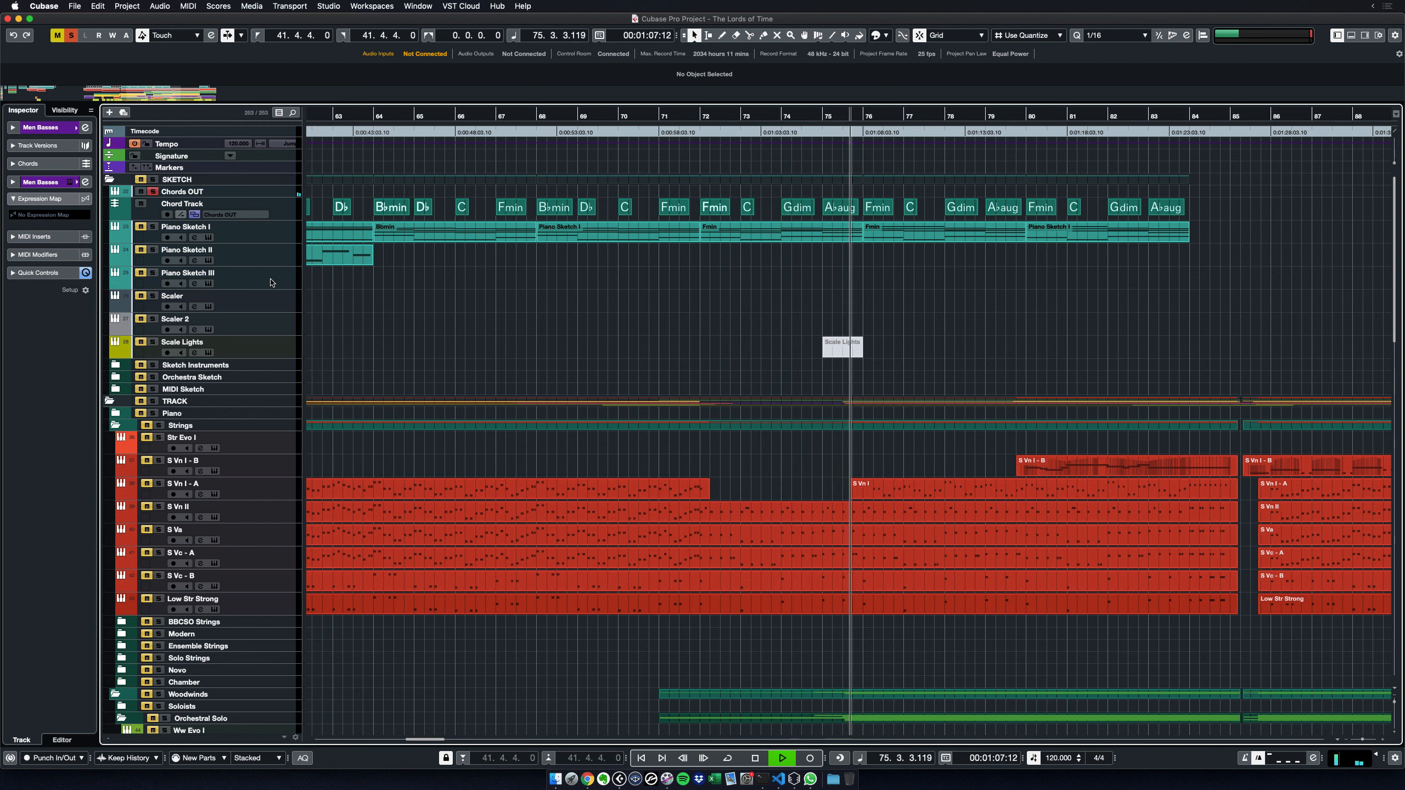
{"action": "key", "text": "space"}
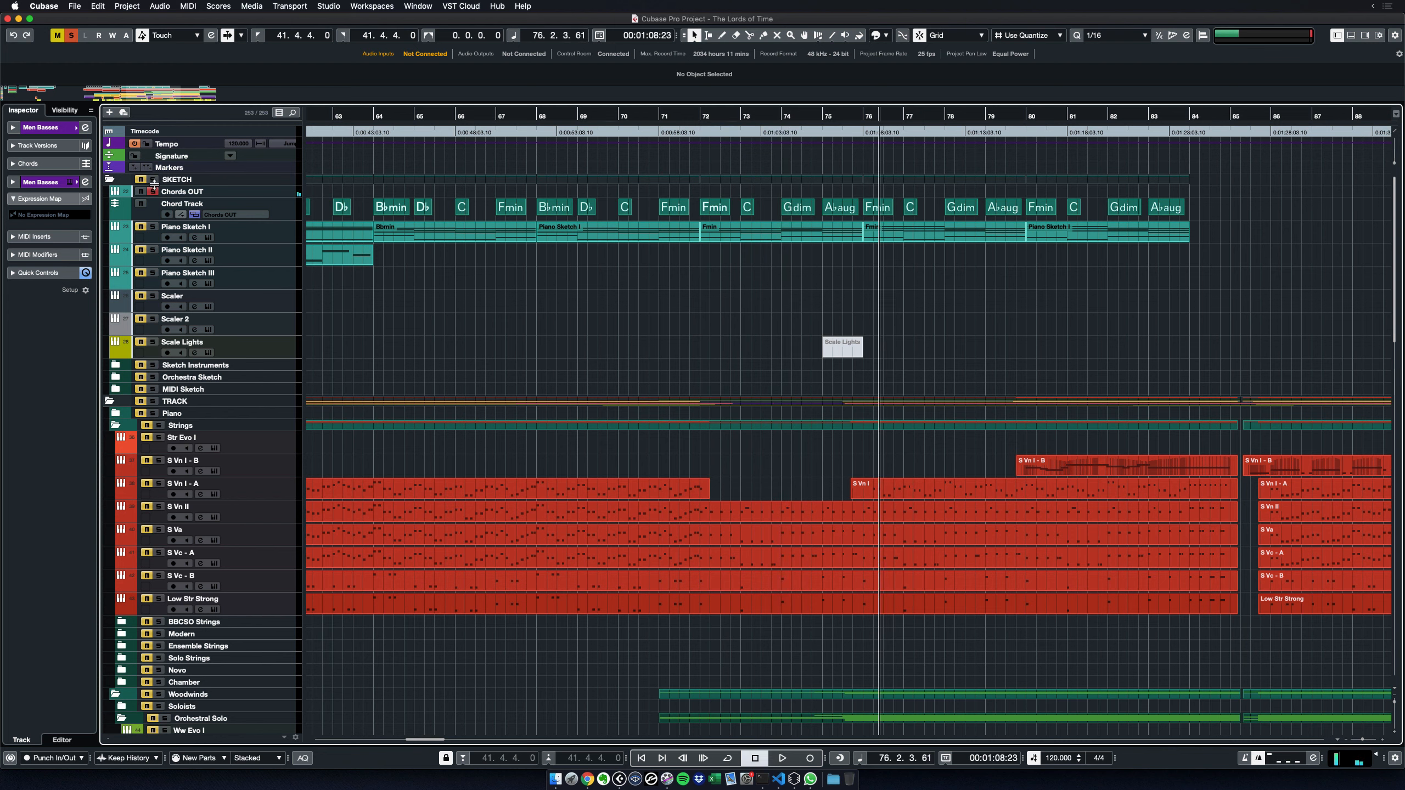
{"action": "left_click", "coordinate": [153, 192]}
Solo the S Vn I - B track and play its part from bar 80 into bar 83, then stop and turn its solo off
{"action": "scroll", "coordinate": [517, 354], "scroll_direction": "down", "scroll_amount": 10}
{"action": "scroll", "coordinate": [517, 354], "scroll_direction": "left", "scroll_amount": 4}
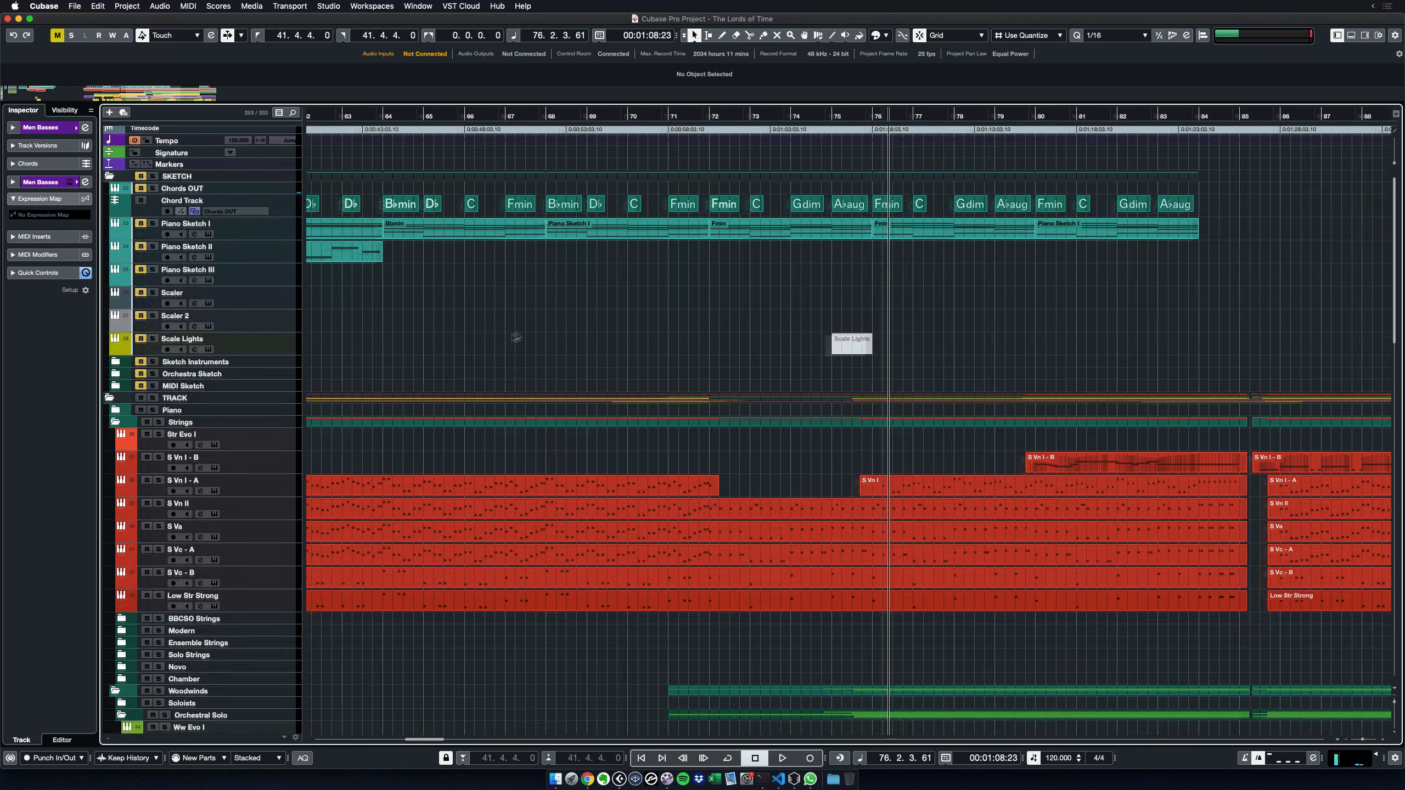
{"action": "scroll", "coordinate": [459, 396], "scroll_direction": "right", "scroll_amount": 8}
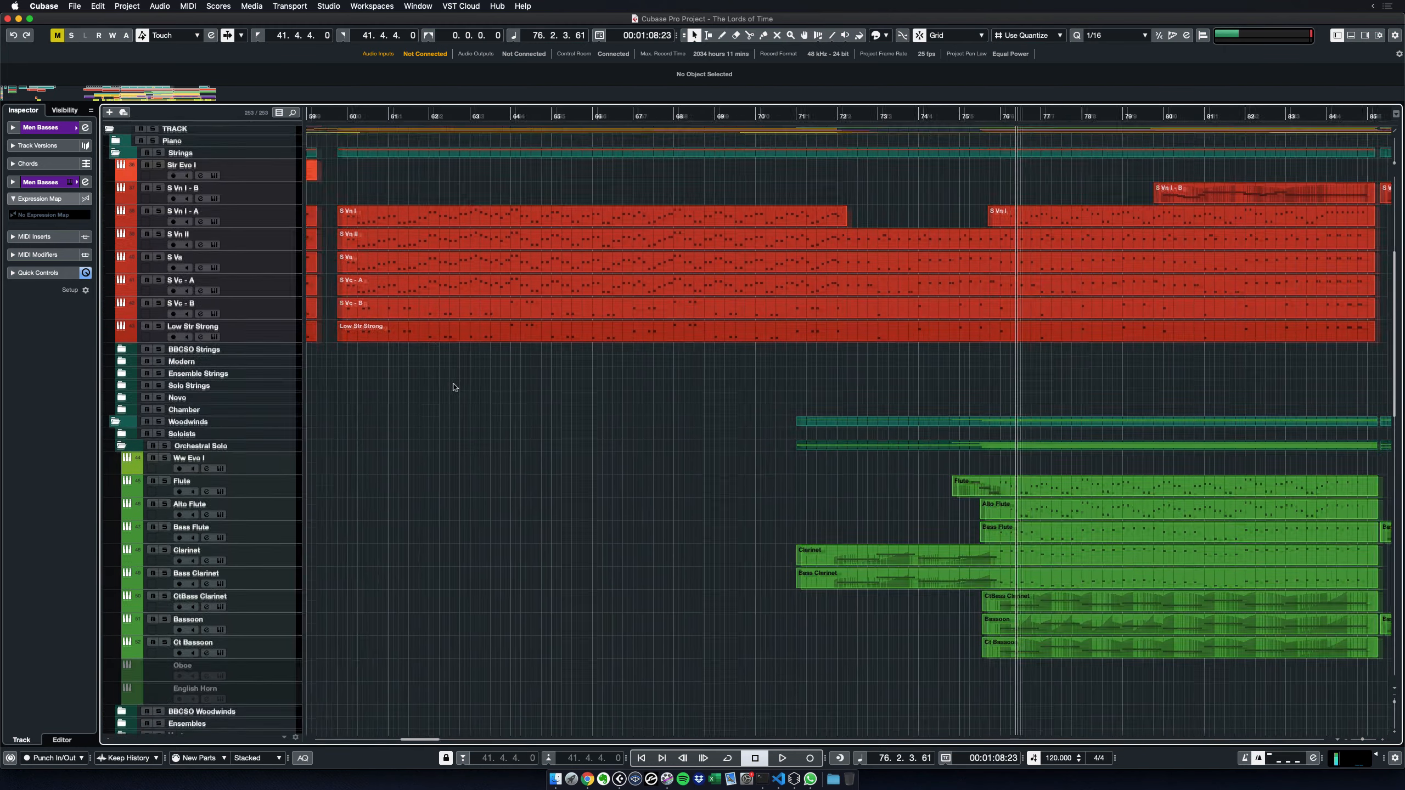
{"action": "scroll", "coordinate": [423, 392], "scroll_direction": "up", "scroll_amount": 3}
{"action": "scroll", "coordinate": [895, 480], "scroll_direction": "right", "scroll_amount": 9}
{"action": "scroll", "coordinate": [894, 480], "scroll_direction": "up", "scroll_amount": 2}
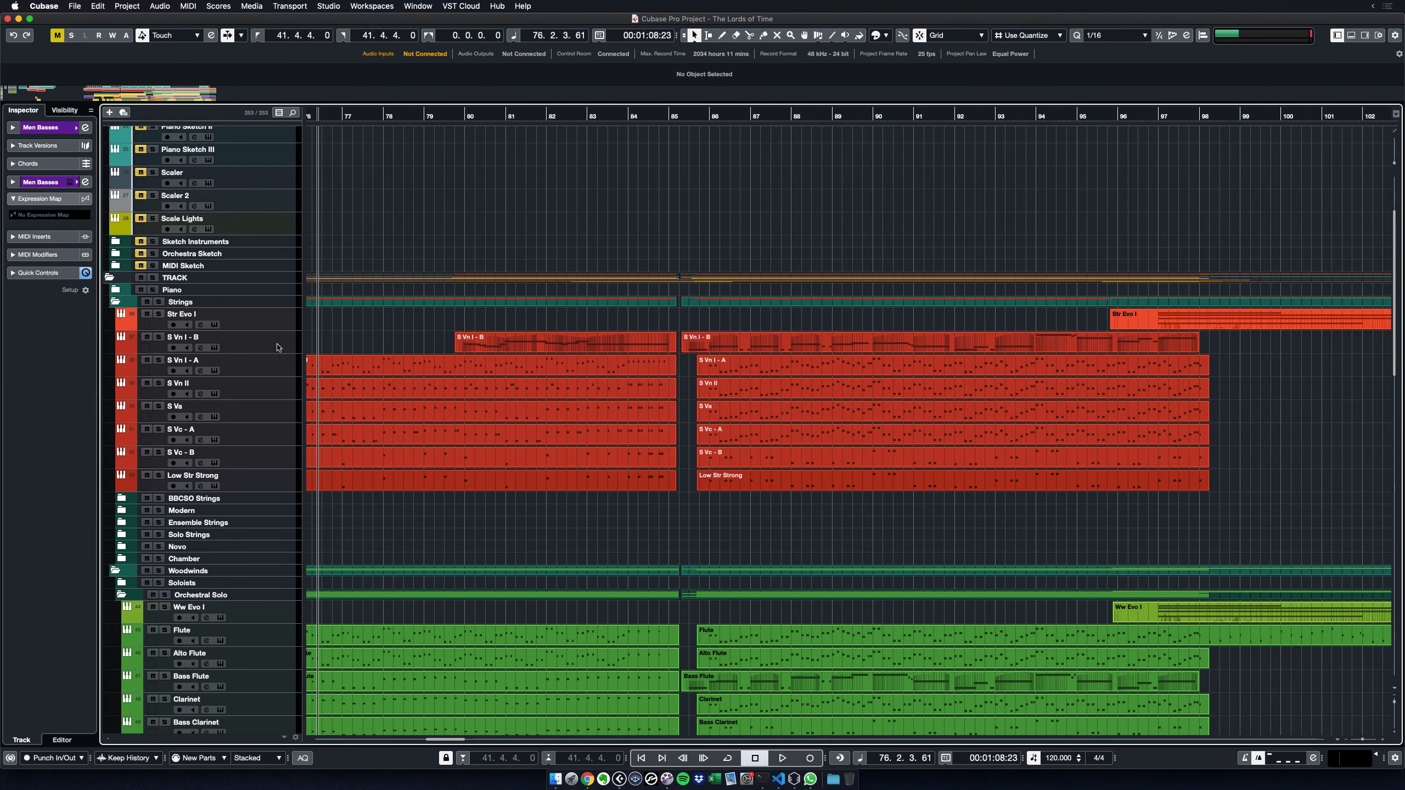
{"action": "left_click", "coordinate": [278, 347]}
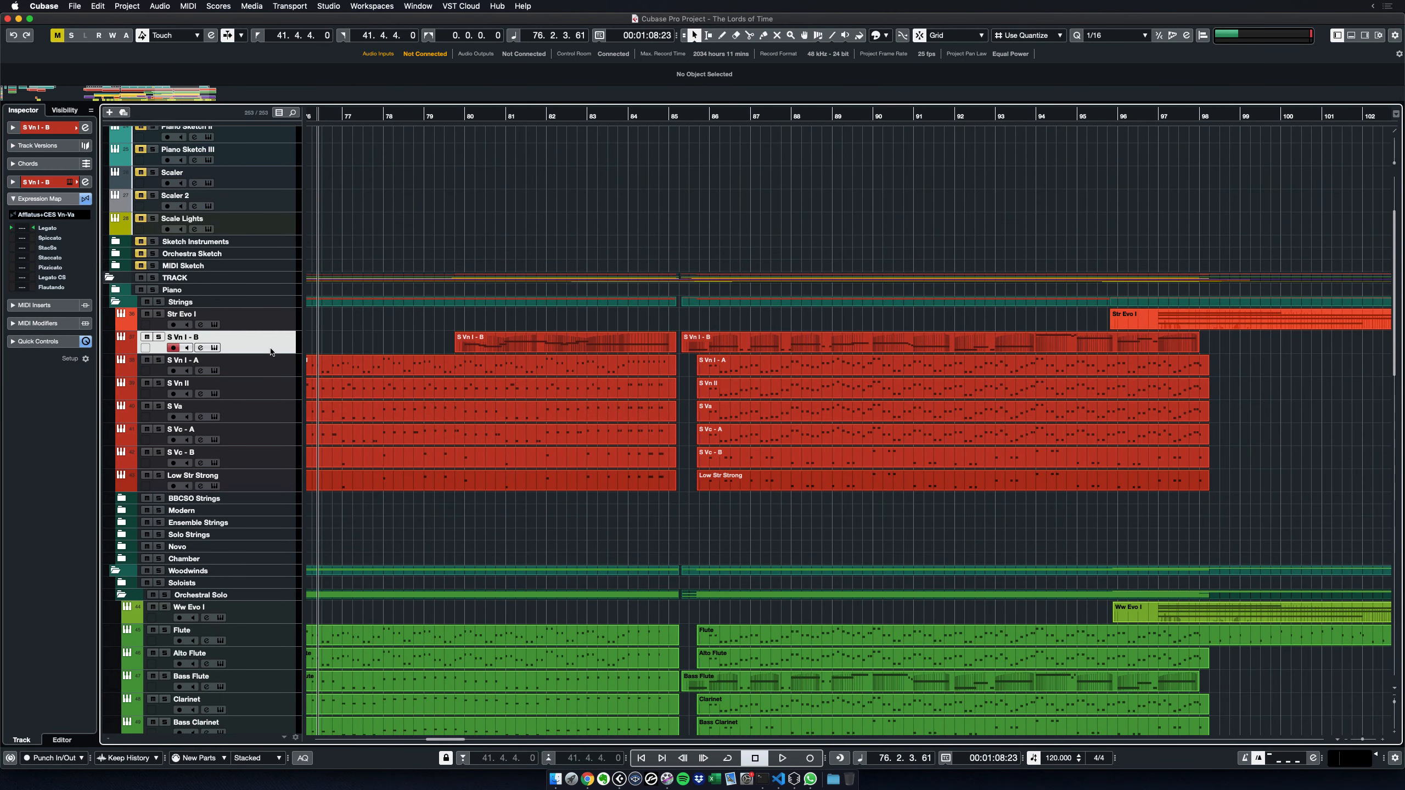
{"action": "left_click", "coordinate": [466, 117]}
{"action": "key", "text": "space"}
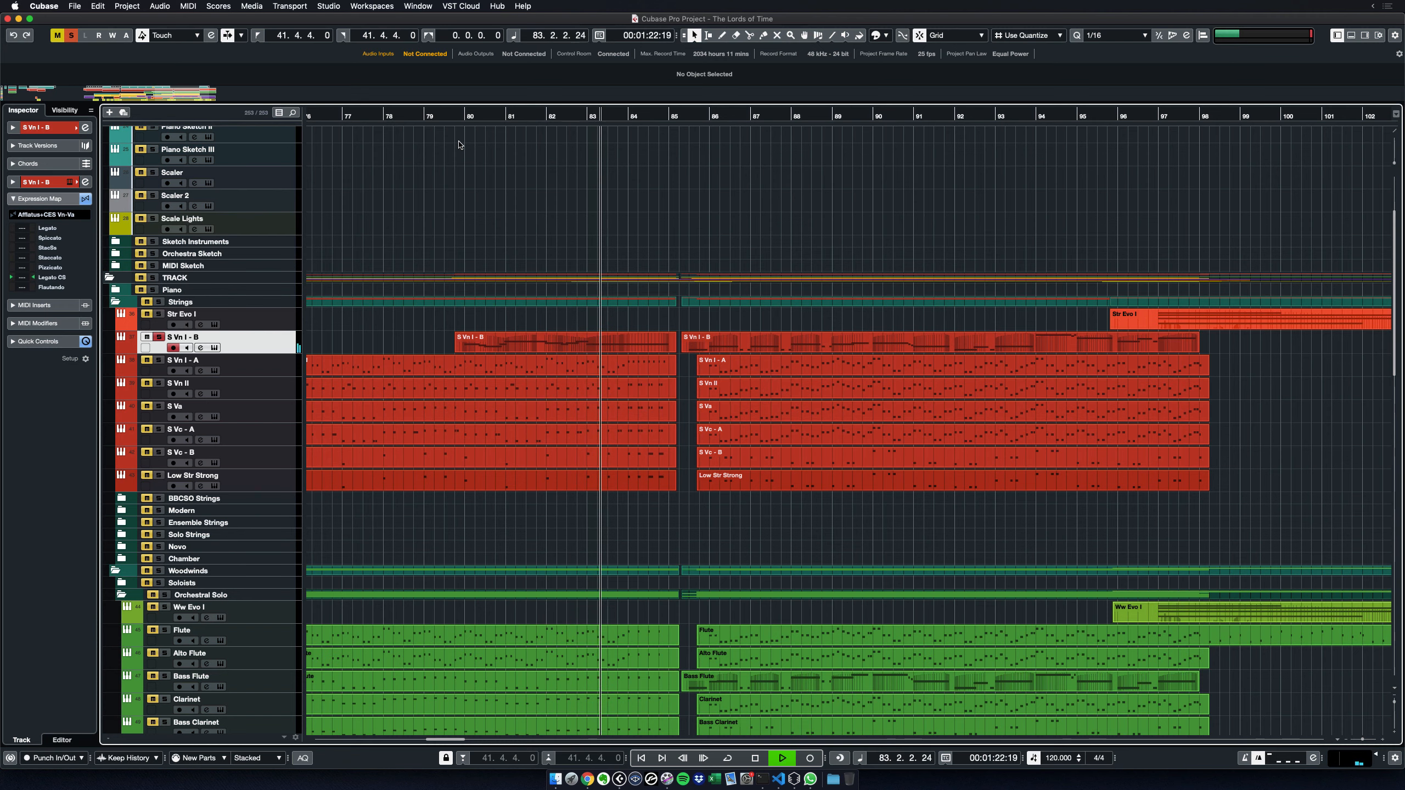
{"action": "key", "text": "space"}
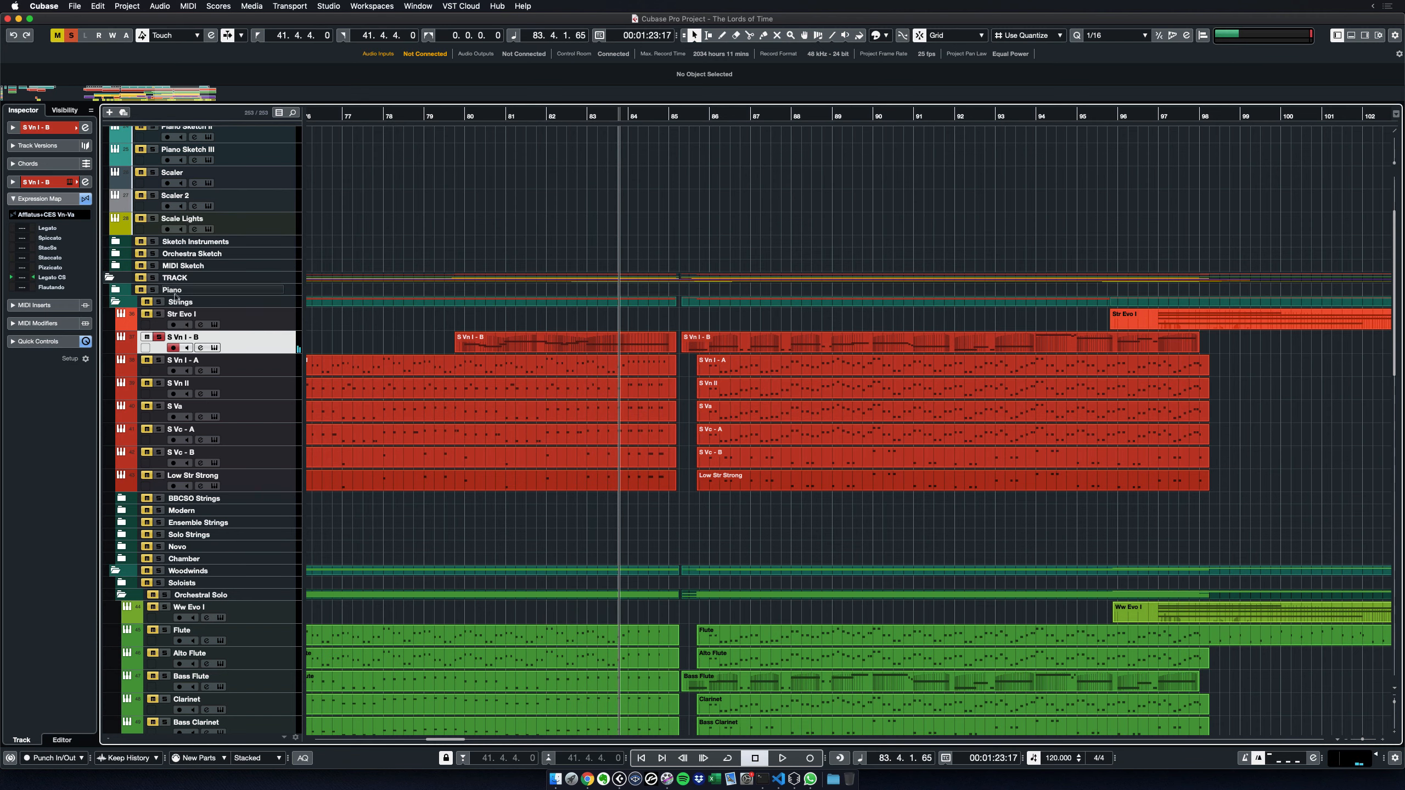
{"action": "left_click", "coordinate": [159, 337]}
Solo the Orchestral Solo woodwinds folder, play it from bar 76 into bar 79, then stop and turn the solo off
{"action": "scroll", "coordinate": [399, 540], "scroll_direction": "down", "scroll_amount": 5}
{"action": "scroll", "coordinate": [398, 539], "scroll_direction": "left", "scroll_amount": 3}
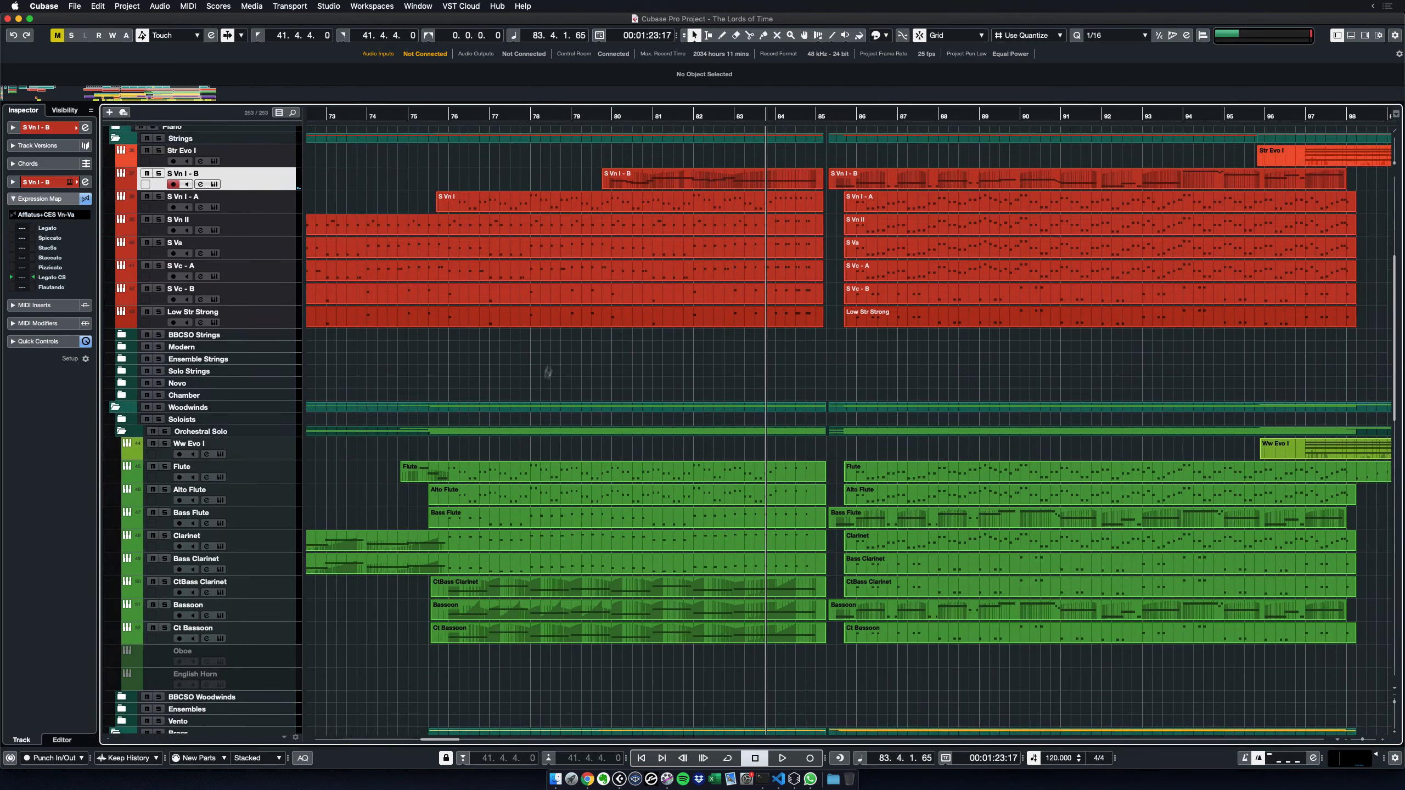
{"action": "scroll", "coordinate": [556, 310], "scroll_direction": "down", "scroll_amount": 4}
{"action": "scroll", "coordinate": [556, 310], "scroll_direction": "left", "scroll_amount": 1}
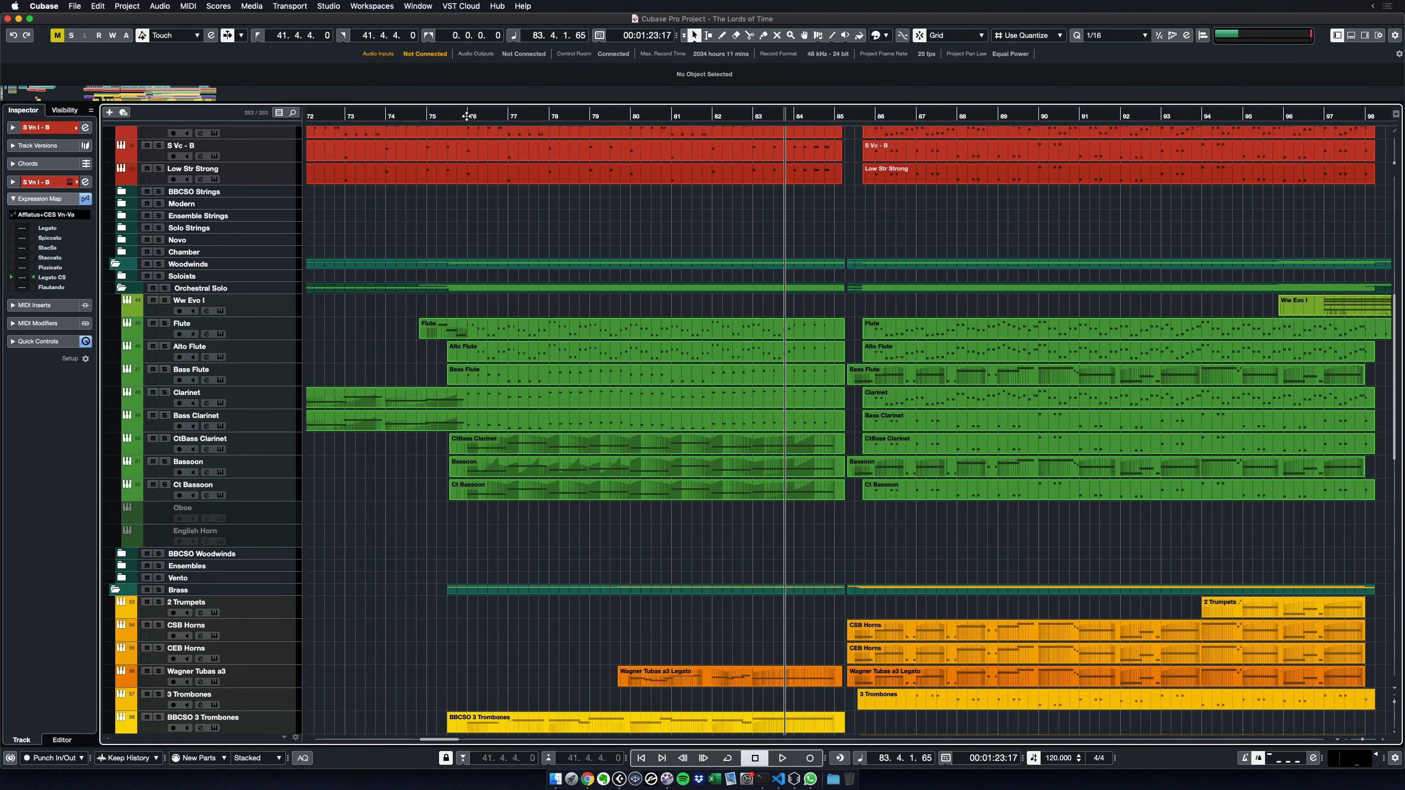
{"action": "left_click", "coordinate": [468, 116]}
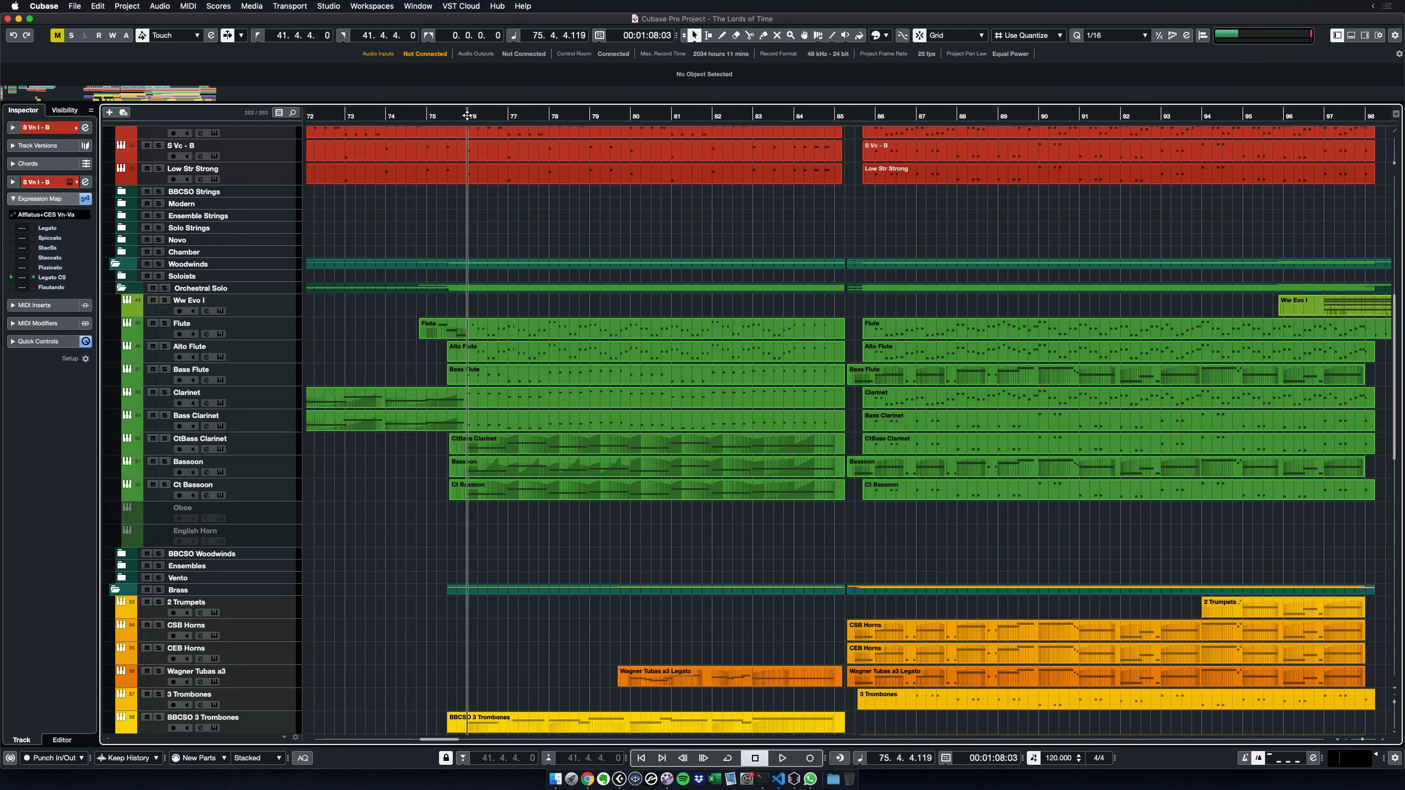
{"action": "left_click", "coordinate": [165, 289]}
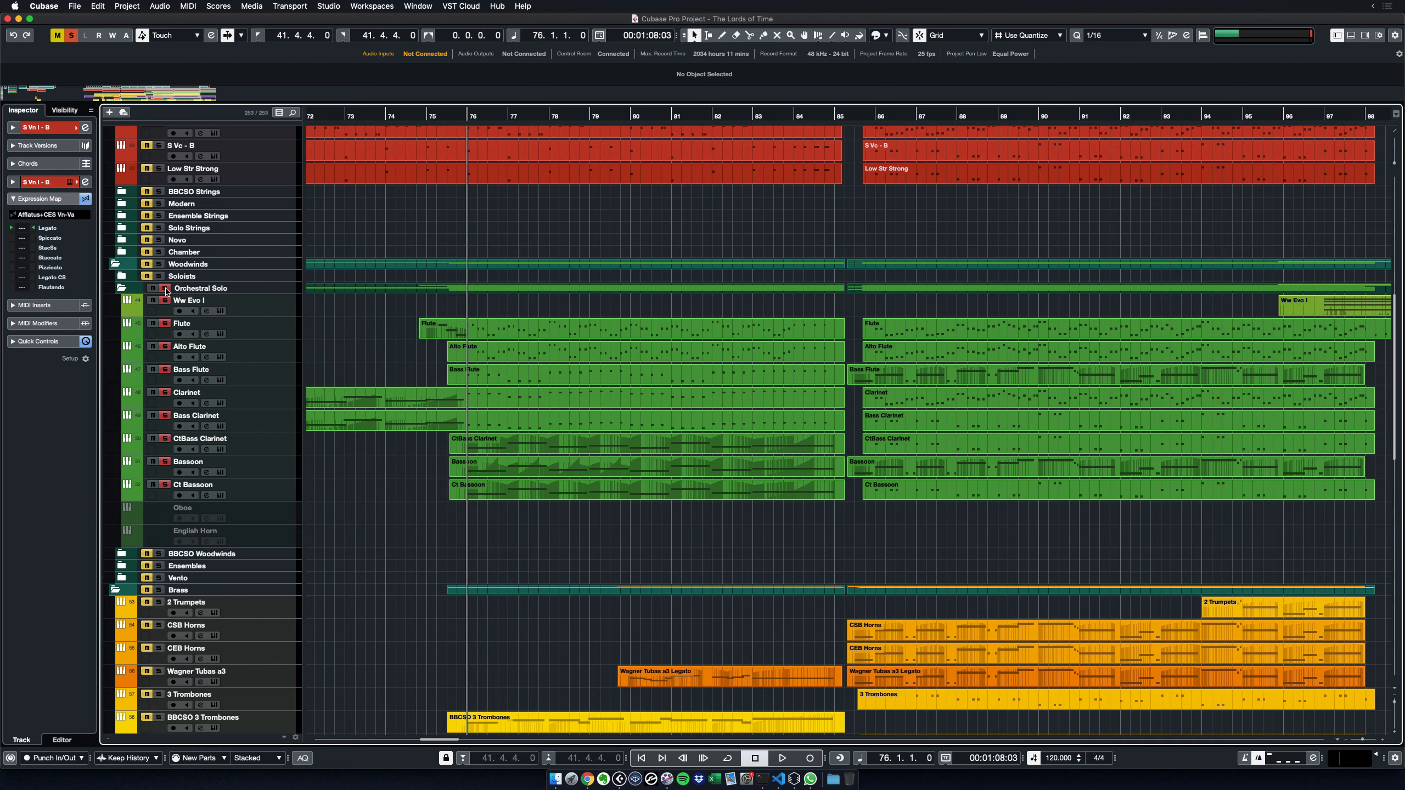
{"action": "key", "text": "space"}
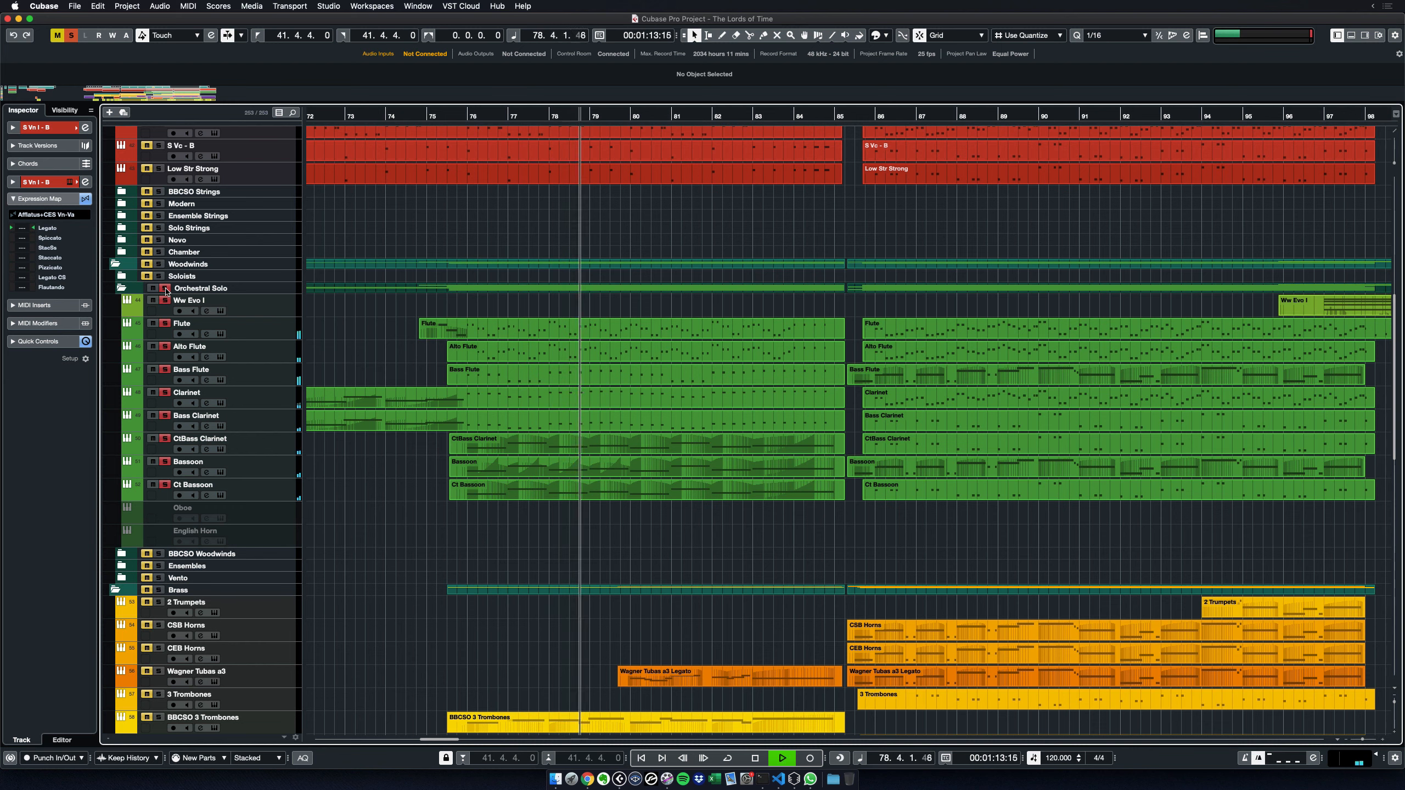
{"action": "key", "text": "space"}
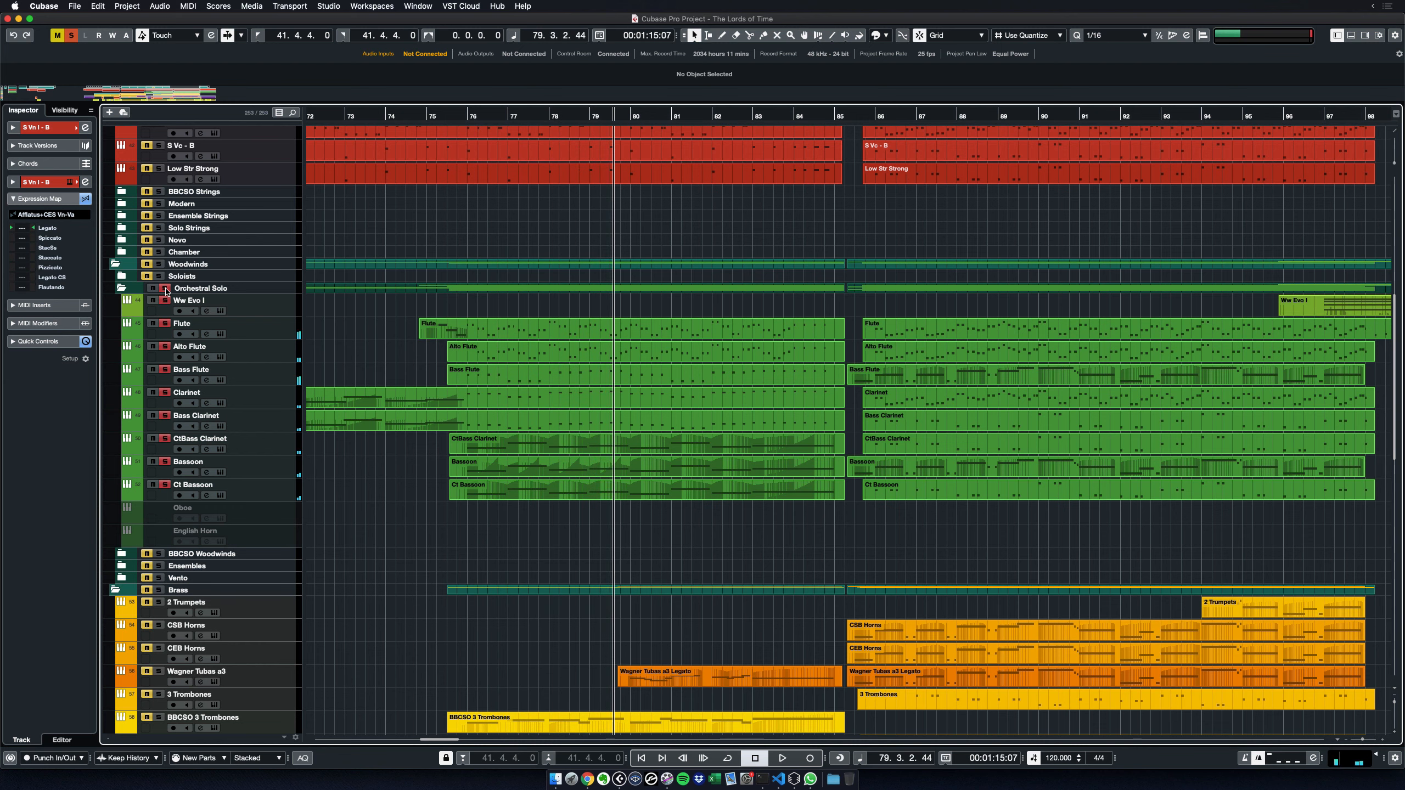
{"action": "left_click", "coordinate": [166, 288]}
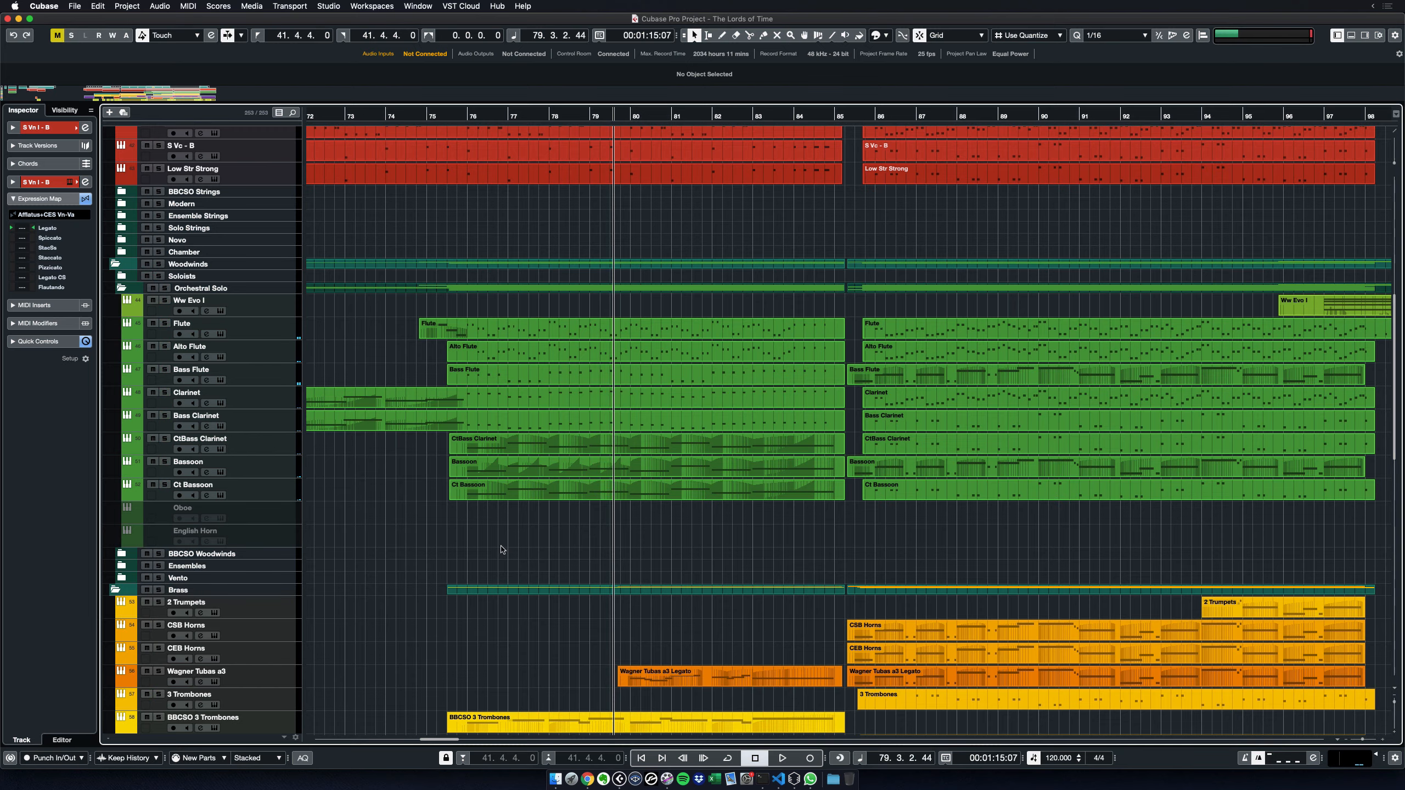
Compare the CSB Horns and CEB Horns instruments by selecting each alone, then both together, ending with only CEB Horns selected
{"action": "scroll", "coordinate": [500, 552], "scroll_direction": "down", "scroll_amount": 10}
{"action": "scroll", "coordinate": [501, 551], "scroll_direction": "left", "scroll_amount": 8}
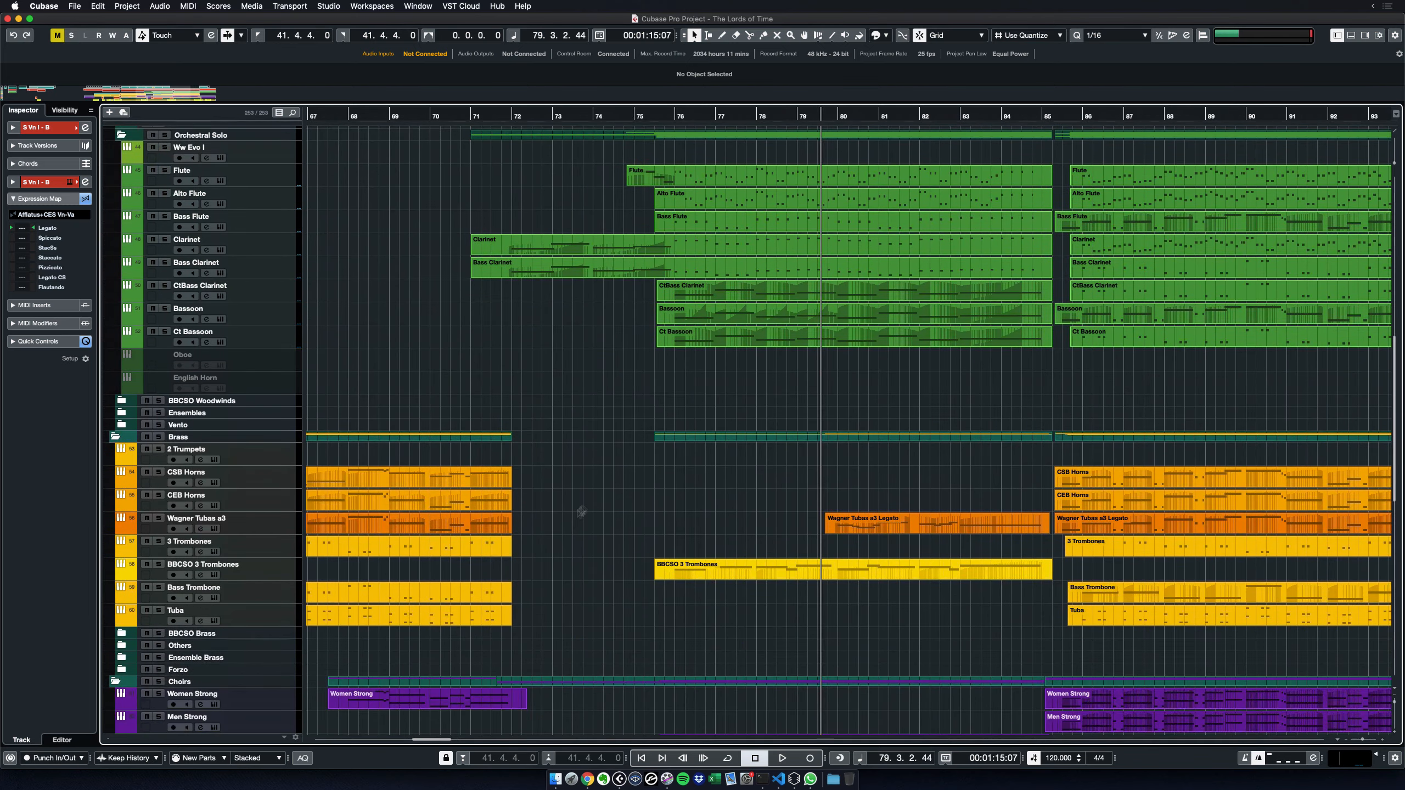
{"action": "scroll", "coordinate": [711, 457], "scroll_direction": "down", "scroll_amount": 4}
{"action": "scroll", "coordinate": [712, 457], "scroll_direction": "left", "scroll_amount": 10}
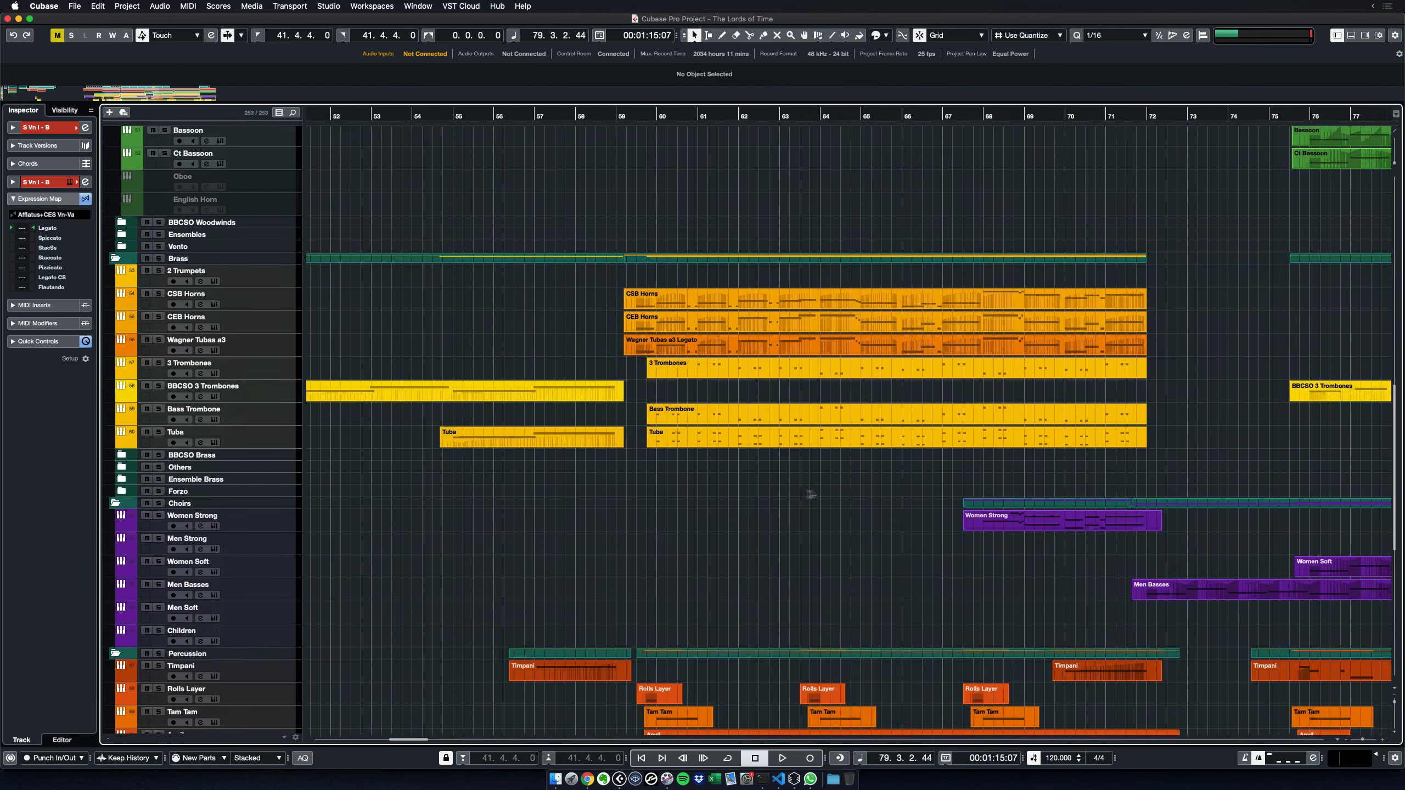
{"action": "scroll", "coordinate": [1032, 489], "scroll_direction": "up", "scroll_amount": 2}
{"action": "scroll", "coordinate": [1032, 489], "scroll_direction": "right", "scroll_amount": 1}
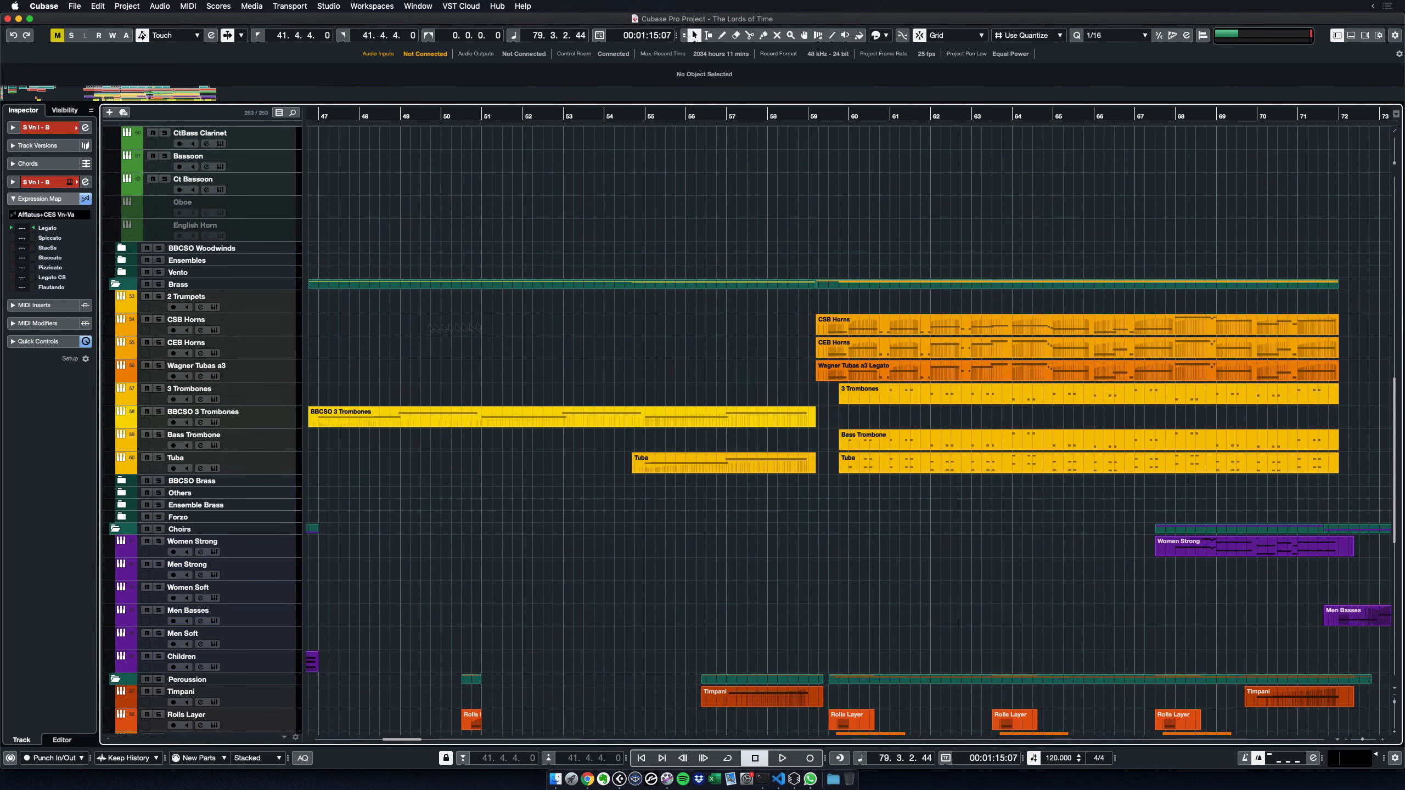
{"action": "left_click", "coordinate": [273, 327]}
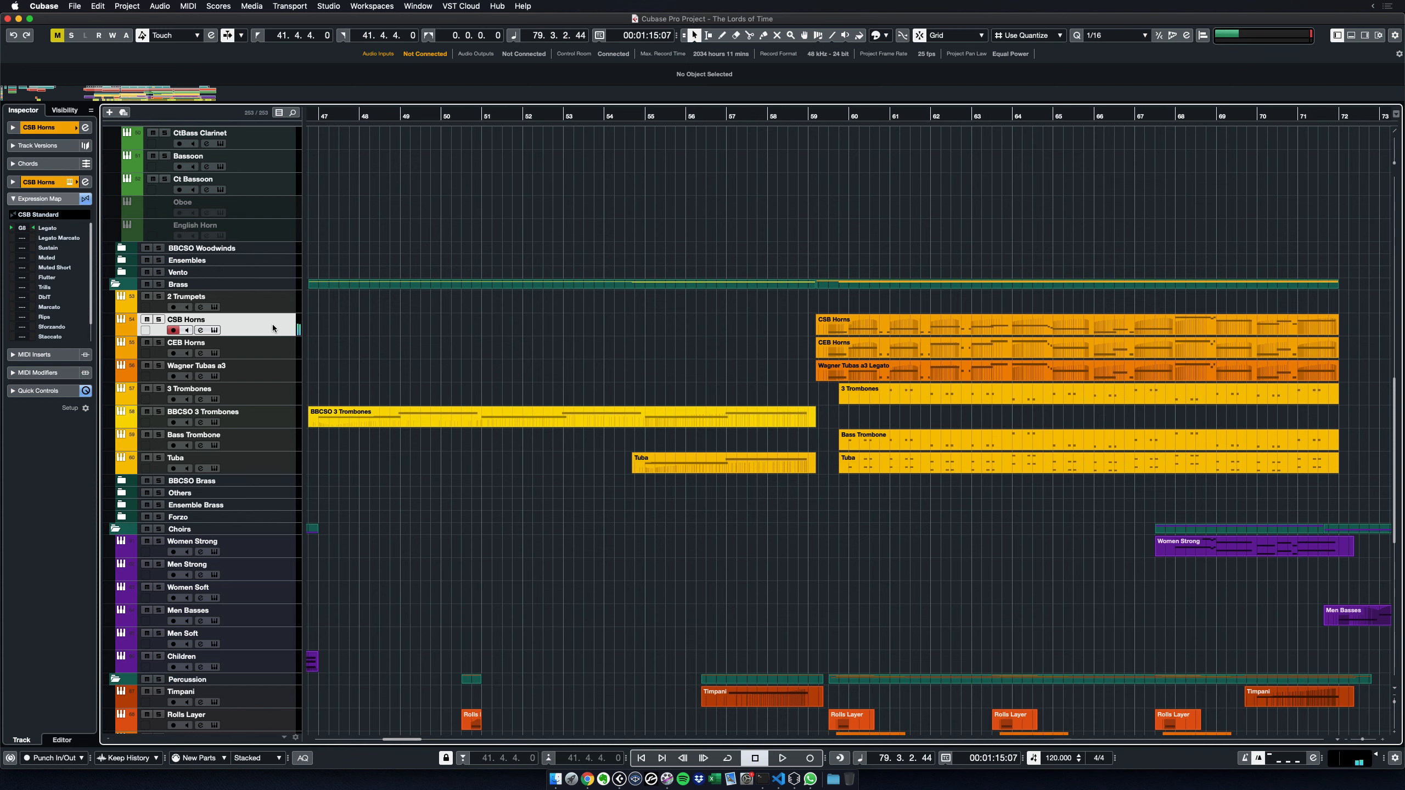
{"action": "left_click", "coordinate": [275, 352]}
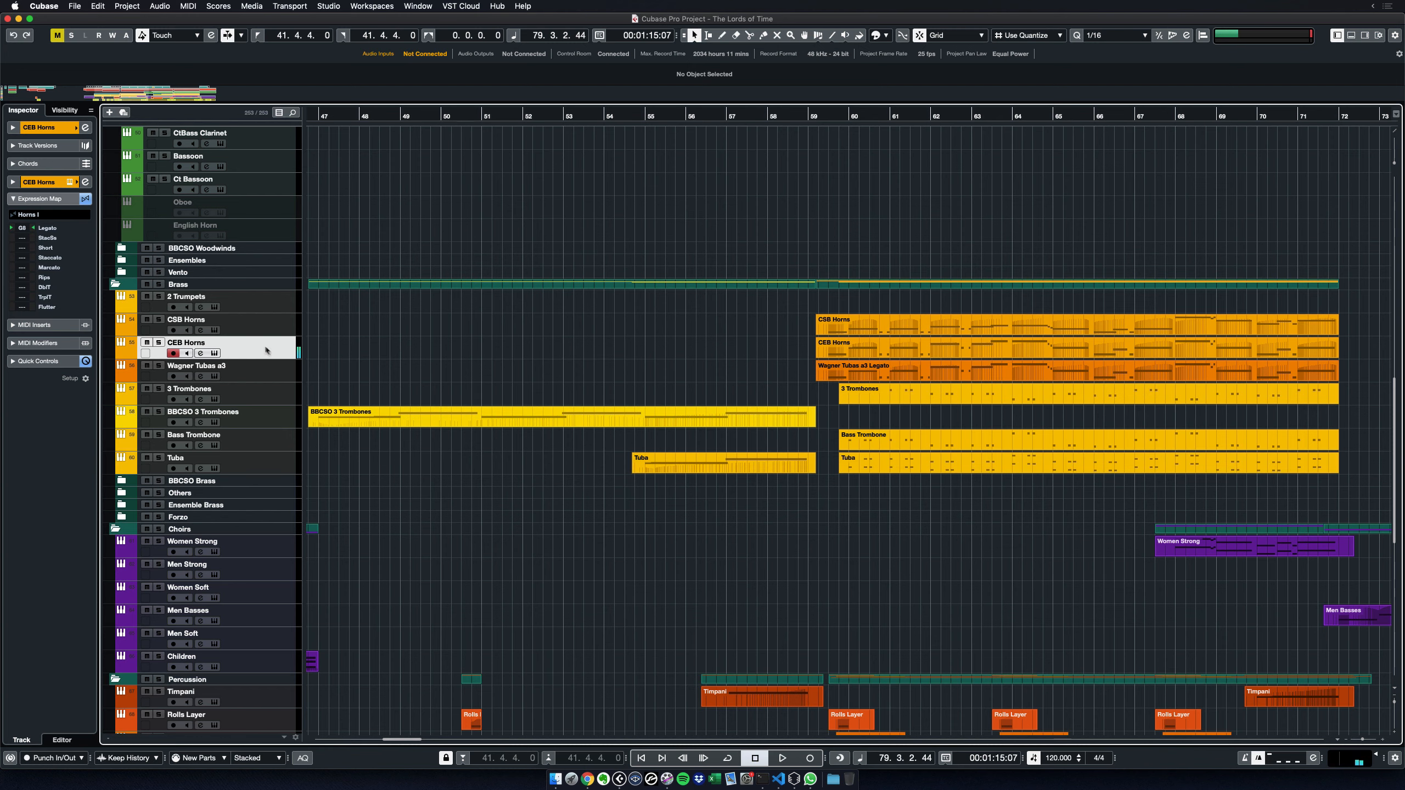
{"action": "left_click", "coordinate": [260, 331], "text": "shift"}
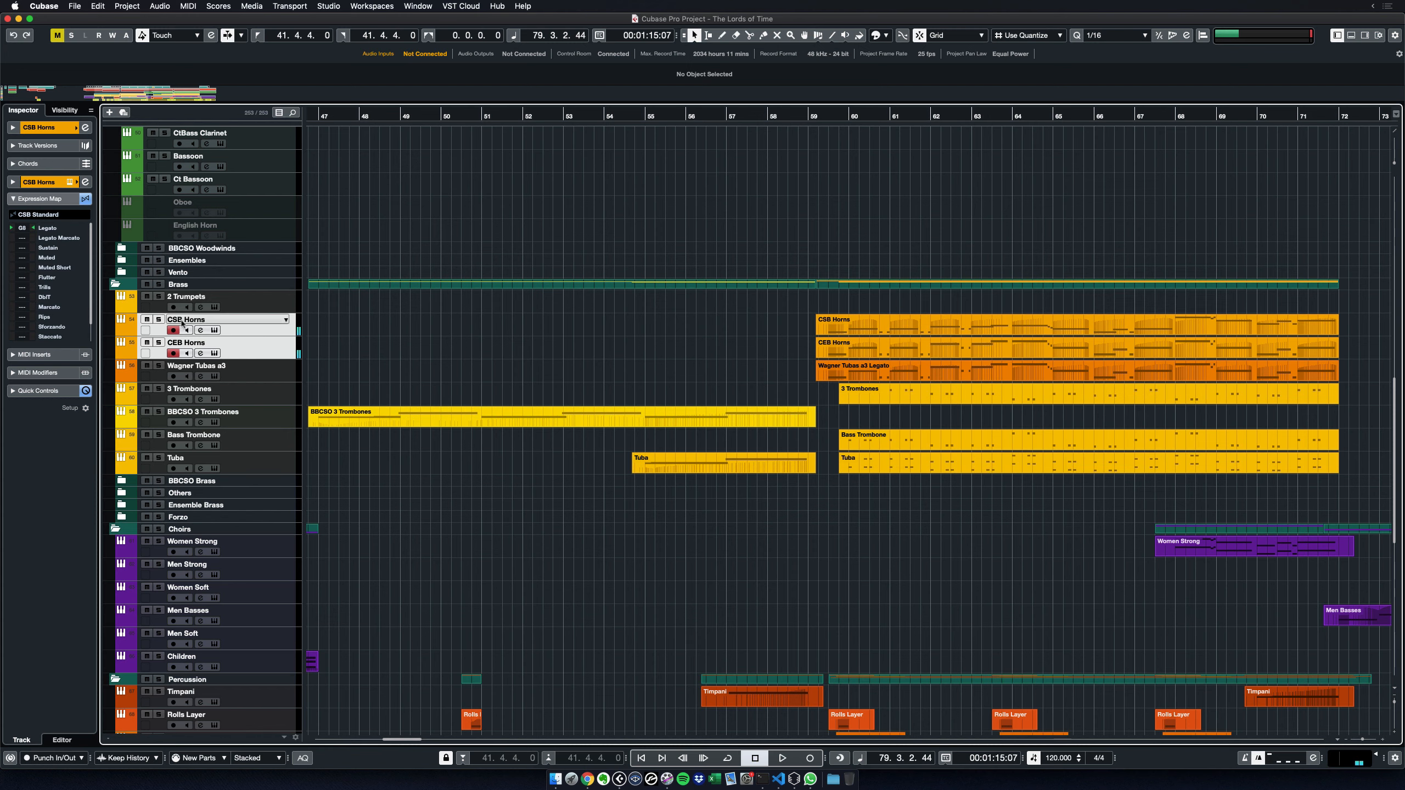
{"action": "left_click", "coordinate": [274, 348]}
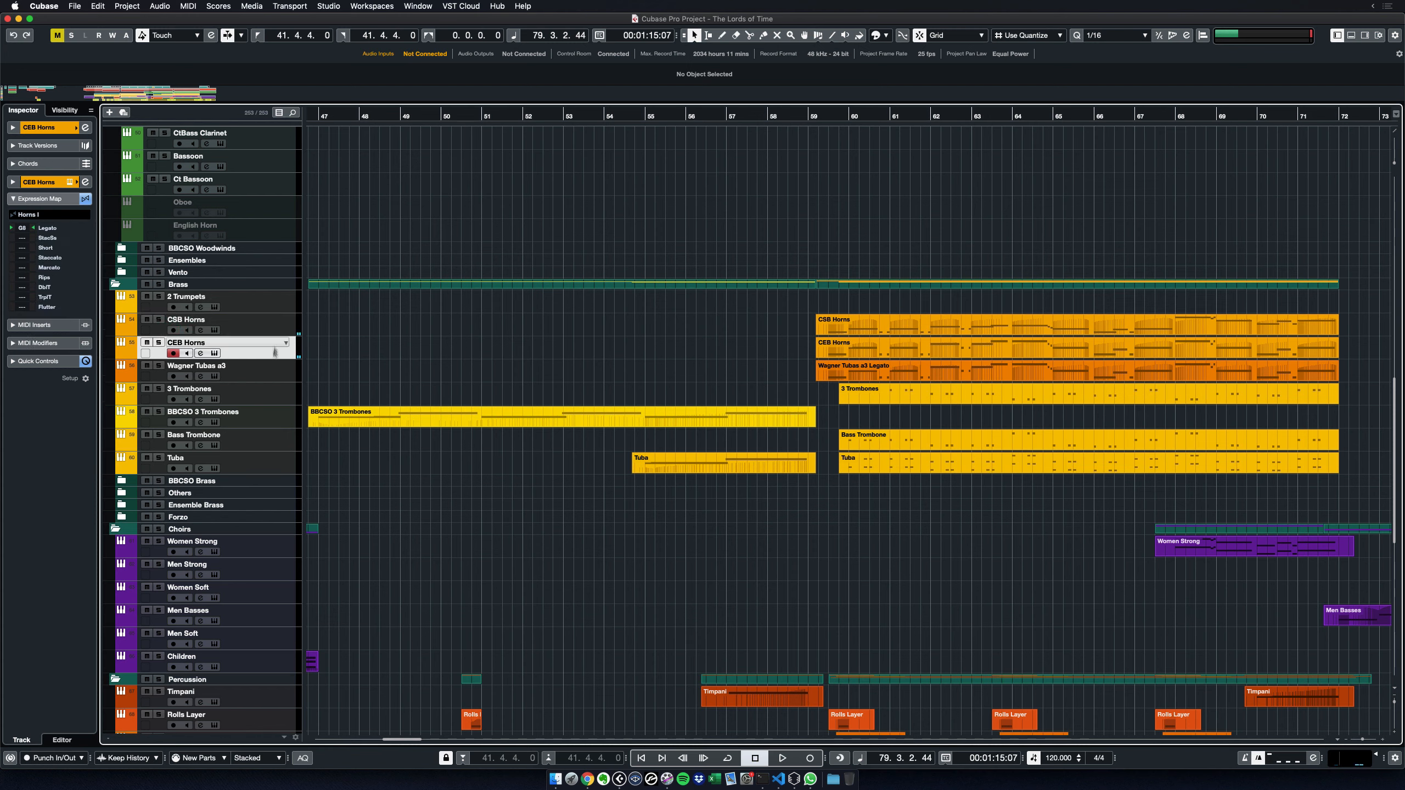
Solo the BBCSO 3 Trombones track, play it from the start of its part into bar 54, then stop and turn the solo off
{"action": "left_click", "coordinate": [280, 377]}
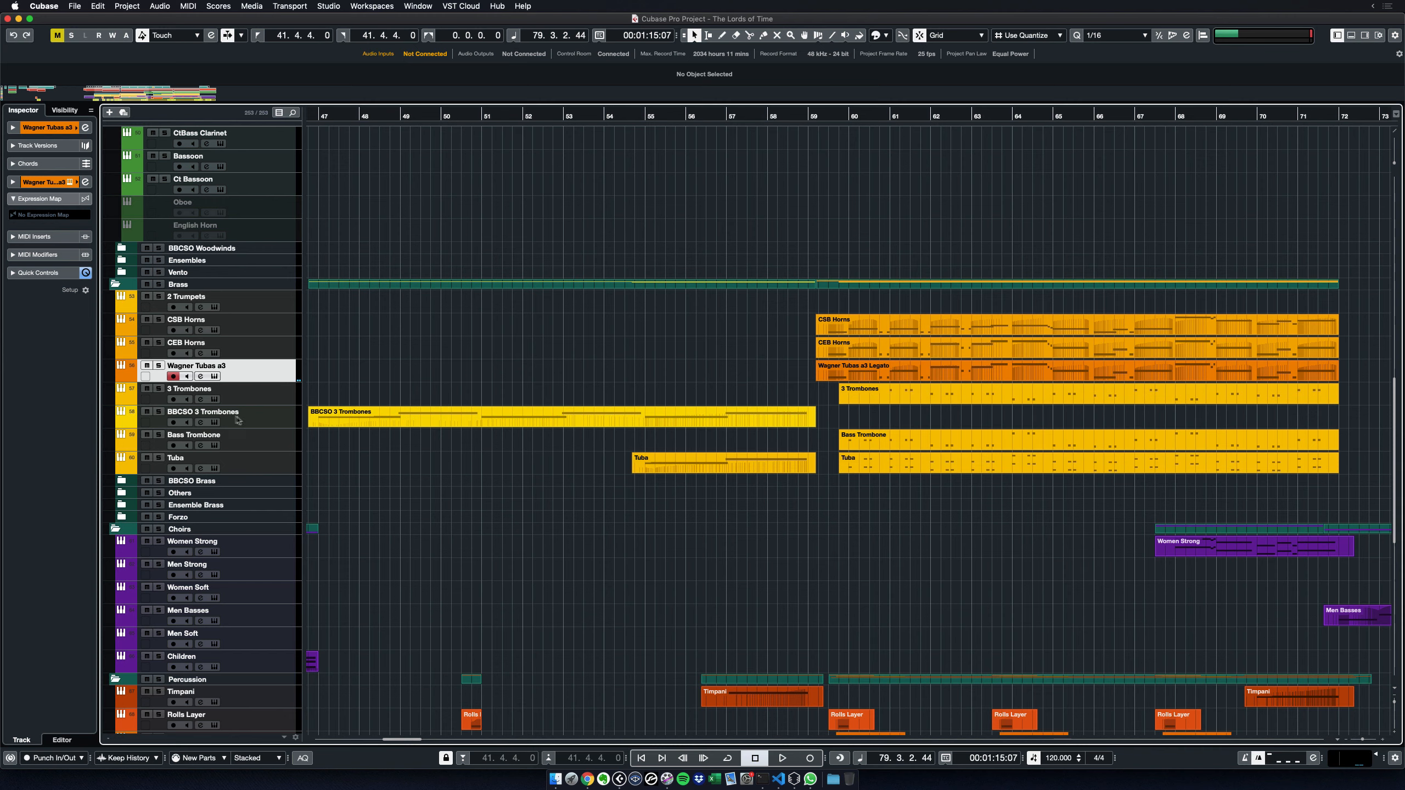
{"action": "left_click", "coordinate": [176, 412]}
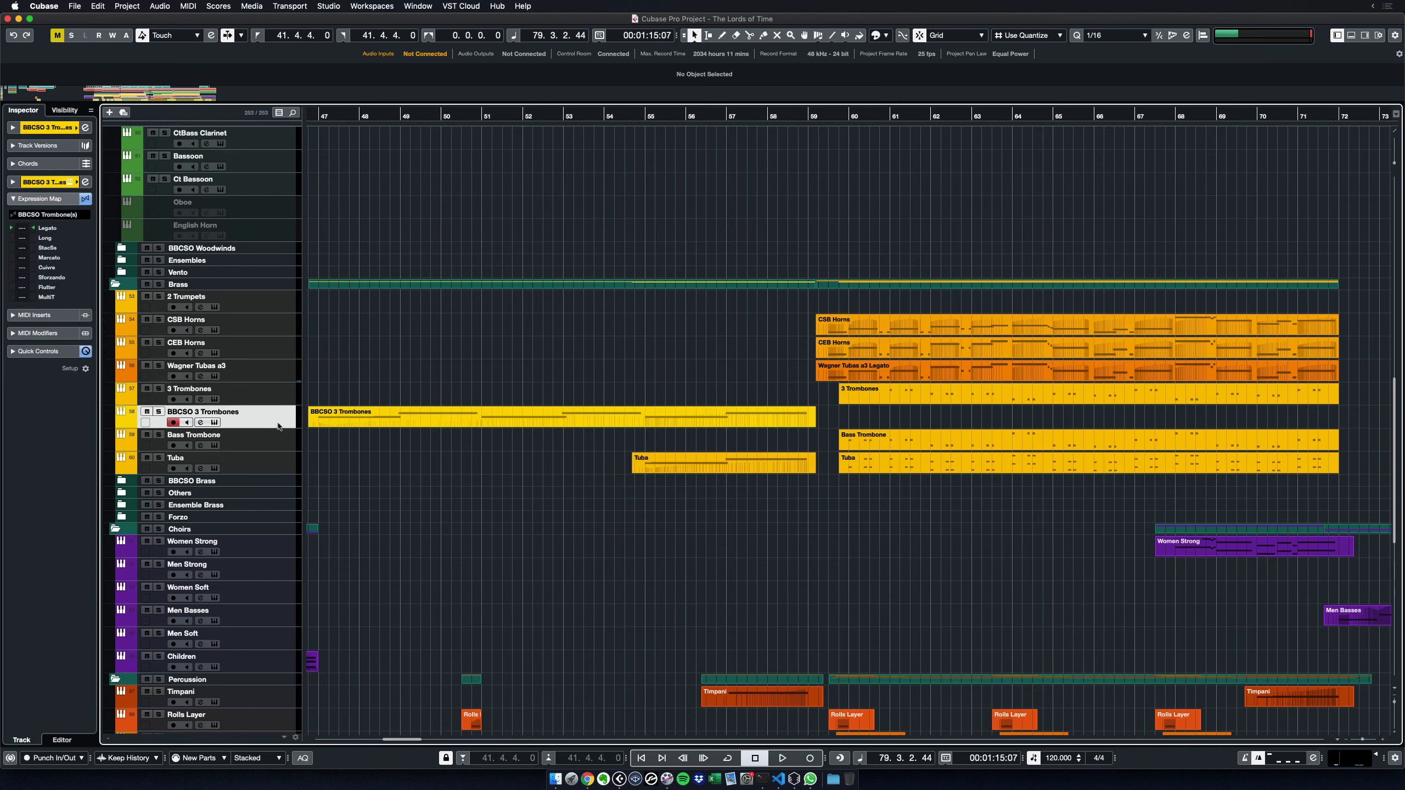
{"action": "left_click", "coordinate": [159, 412]}
{"action": "double_click", "coordinate": [314, 116]}
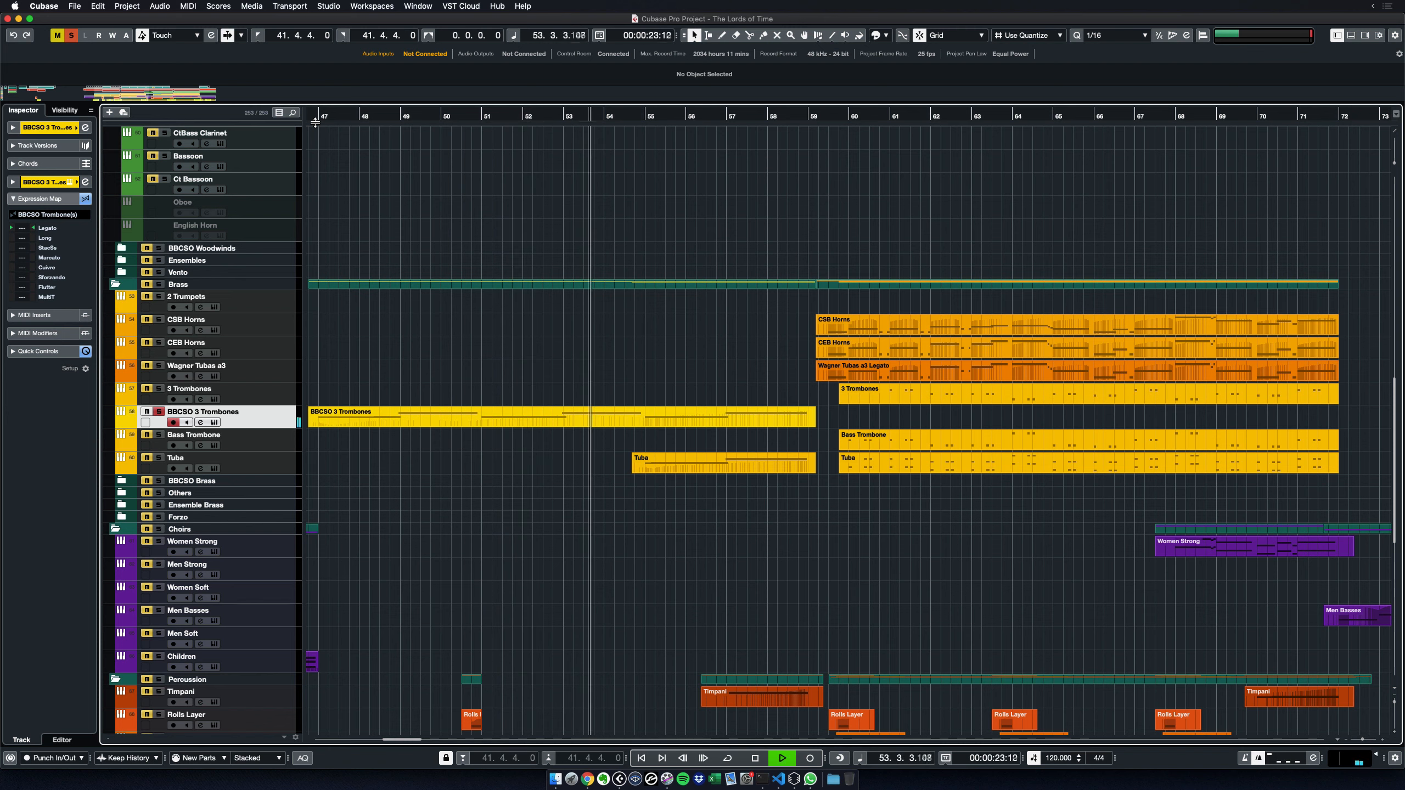
{"action": "key", "text": "space"}
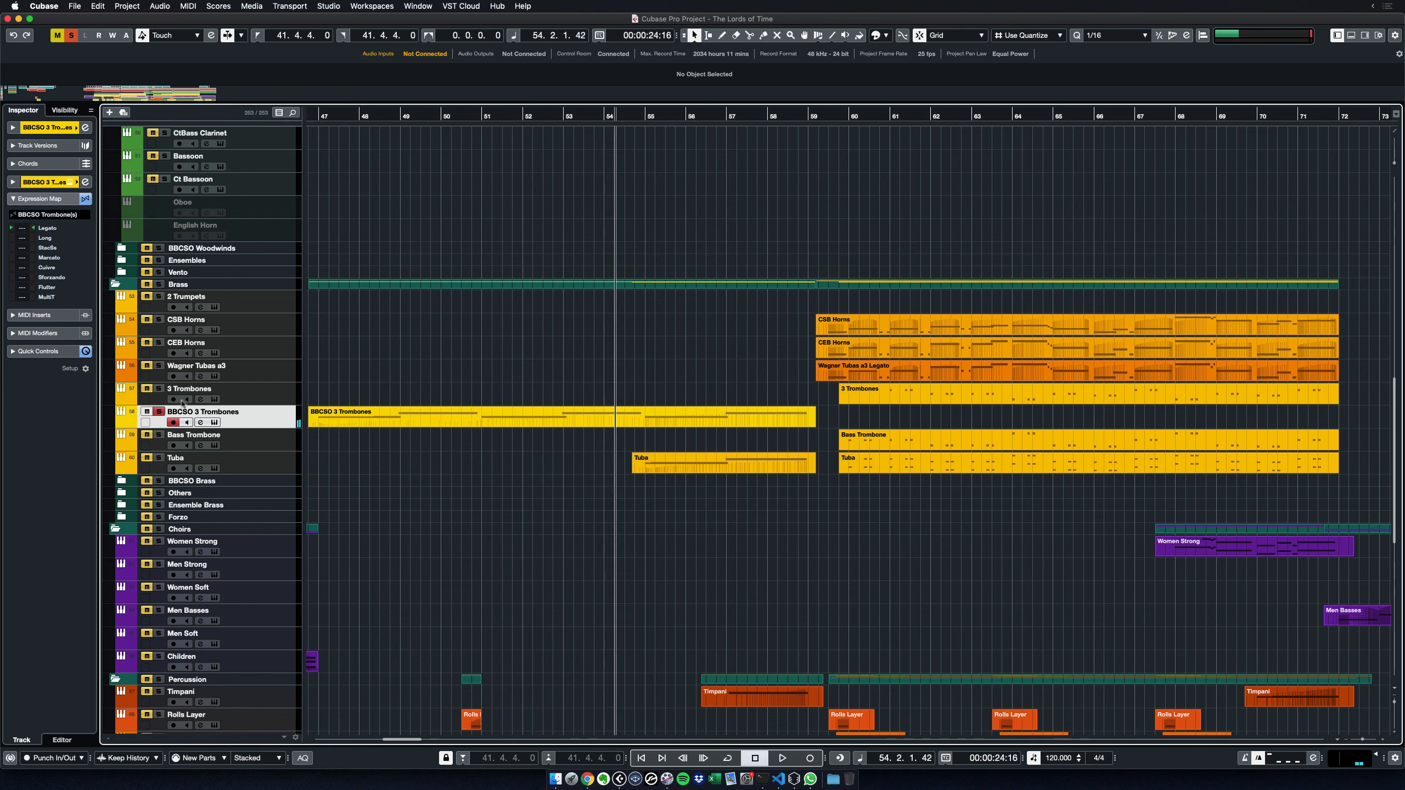
{"action": "left_click", "coordinate": [159, 411]}
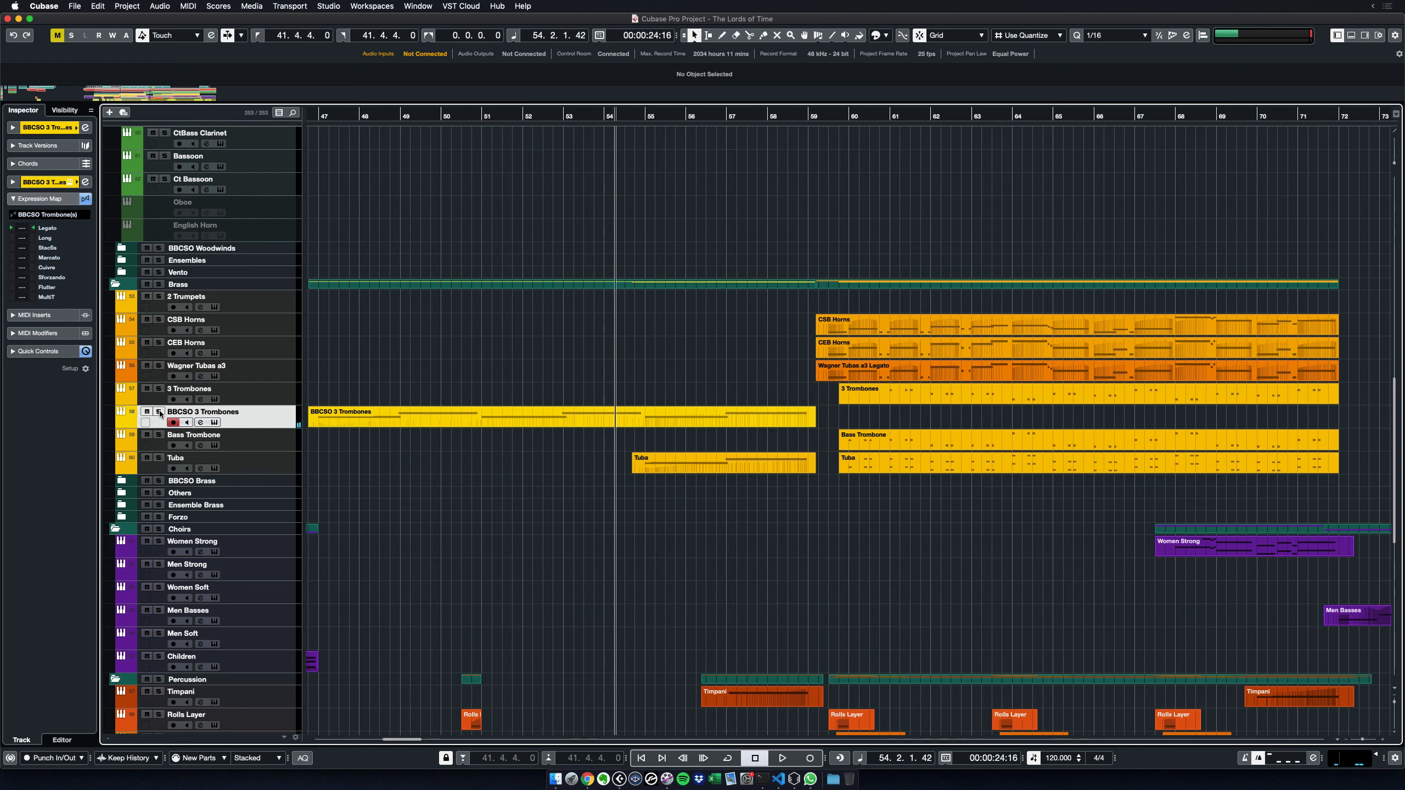
Select the 3 Trombones track, then the Children choir track to examine its part from bar 42 to bar 47
{"action": "left_click", "coordinate": [280, 401]}
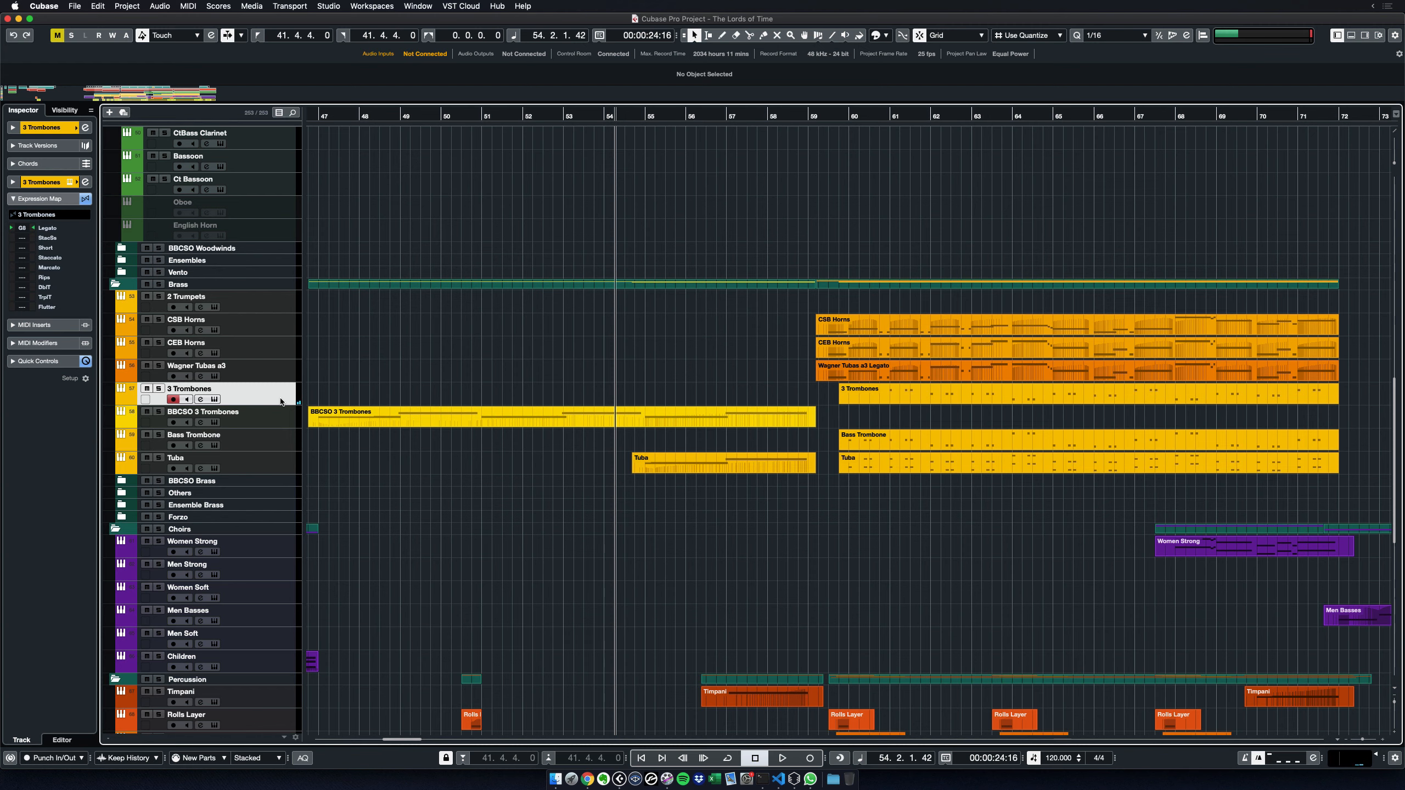
{"action": "scroll", "coordinate": [540, 524], "scroll_direction": "down", "scroll_amount": 5}
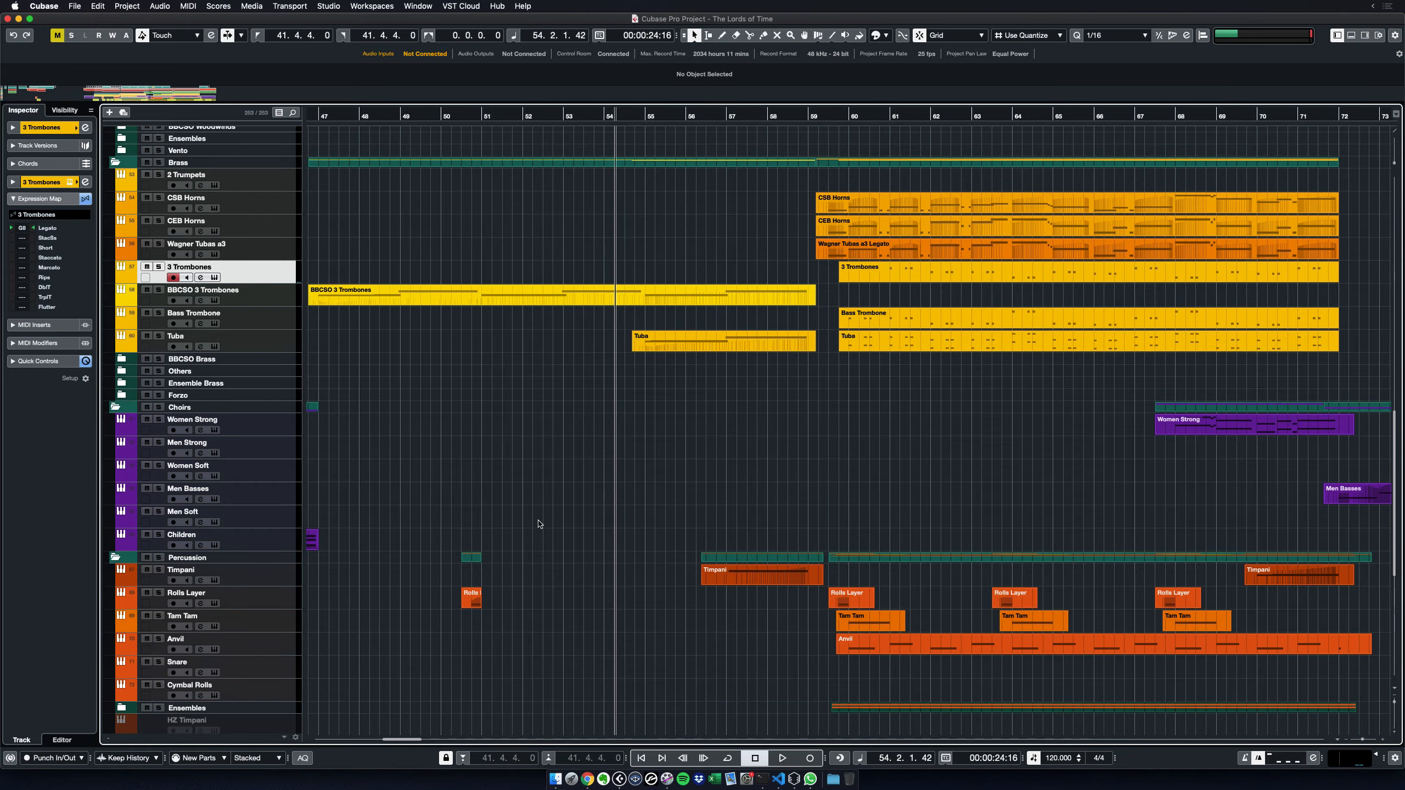
{"action": "scroll", "coordinate": [397, 474], "scroll_direction": "down", "scroll_amount": 3}
{"action": "scroll", "coordinate": [397, 475], "scroll_direction": "left", "scroll_amount": 10}
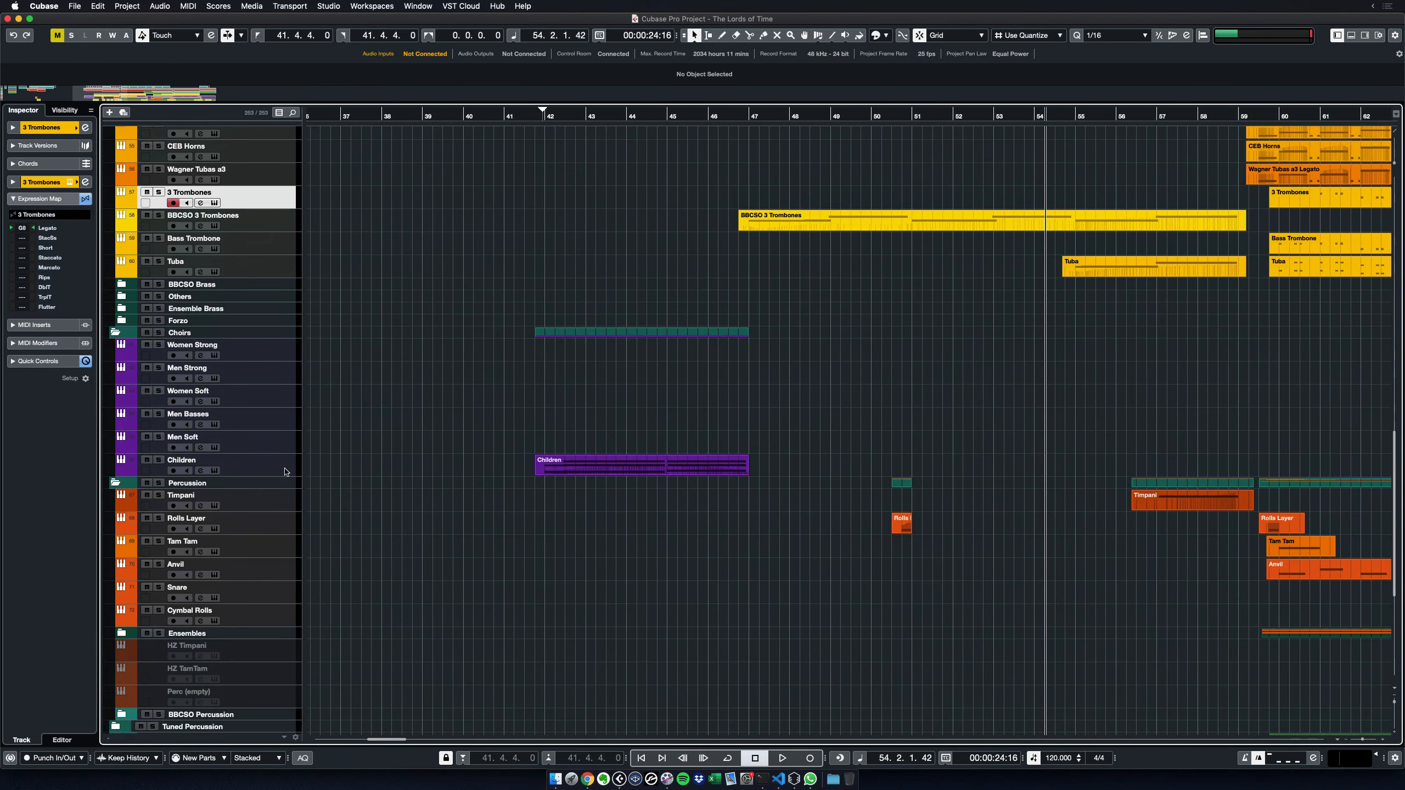
{"action": "left_click", "coordinate": [285, 472]}
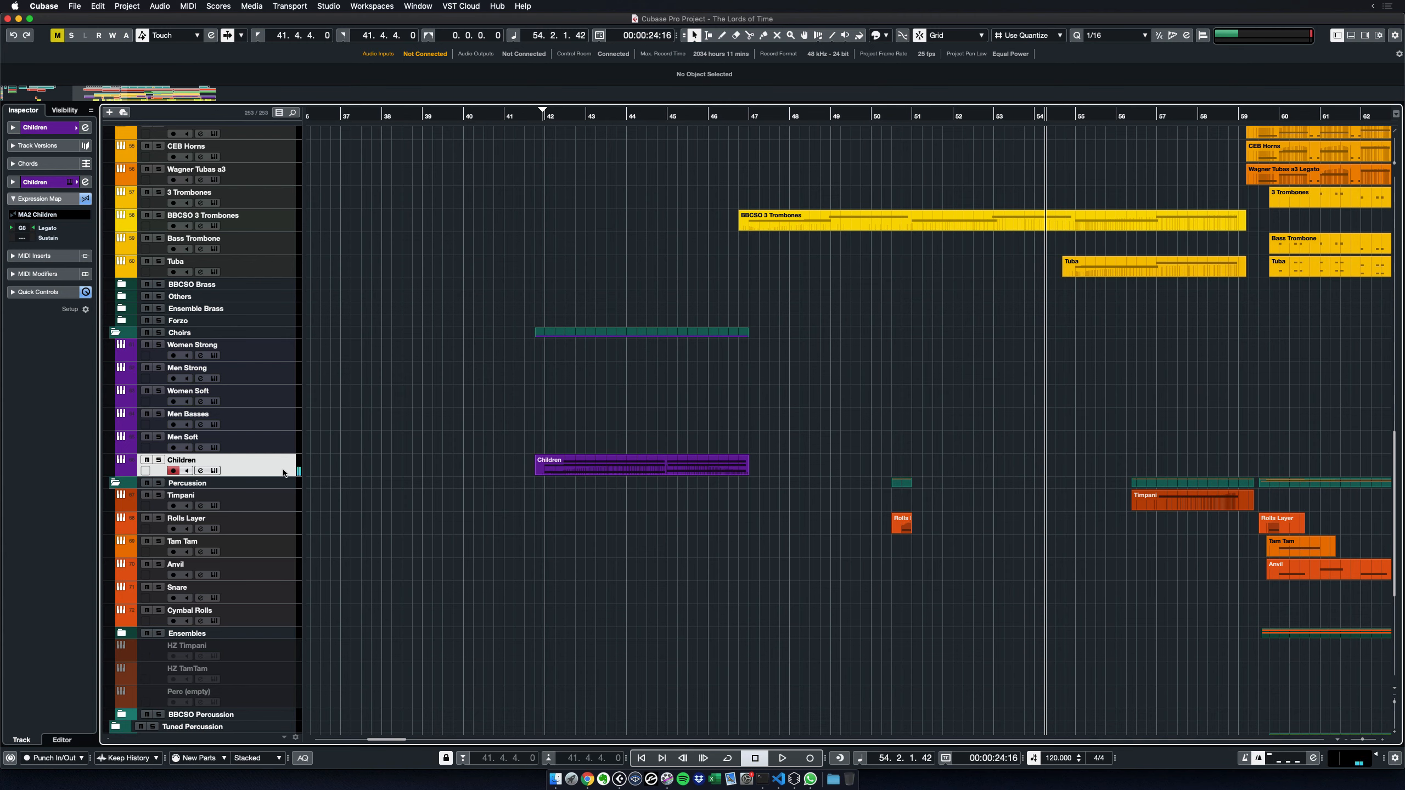
Review the choir parts between bars 61 and 87 and select the Men Basses track
{"action": "scroll", "coordinate": [822, 587], "scroll_direction": "down", "scroll_amount": 2}
{"action": "scroll", "coordinate": [822, 587], "scroll_direction": "right", "scroll_amount": 2}
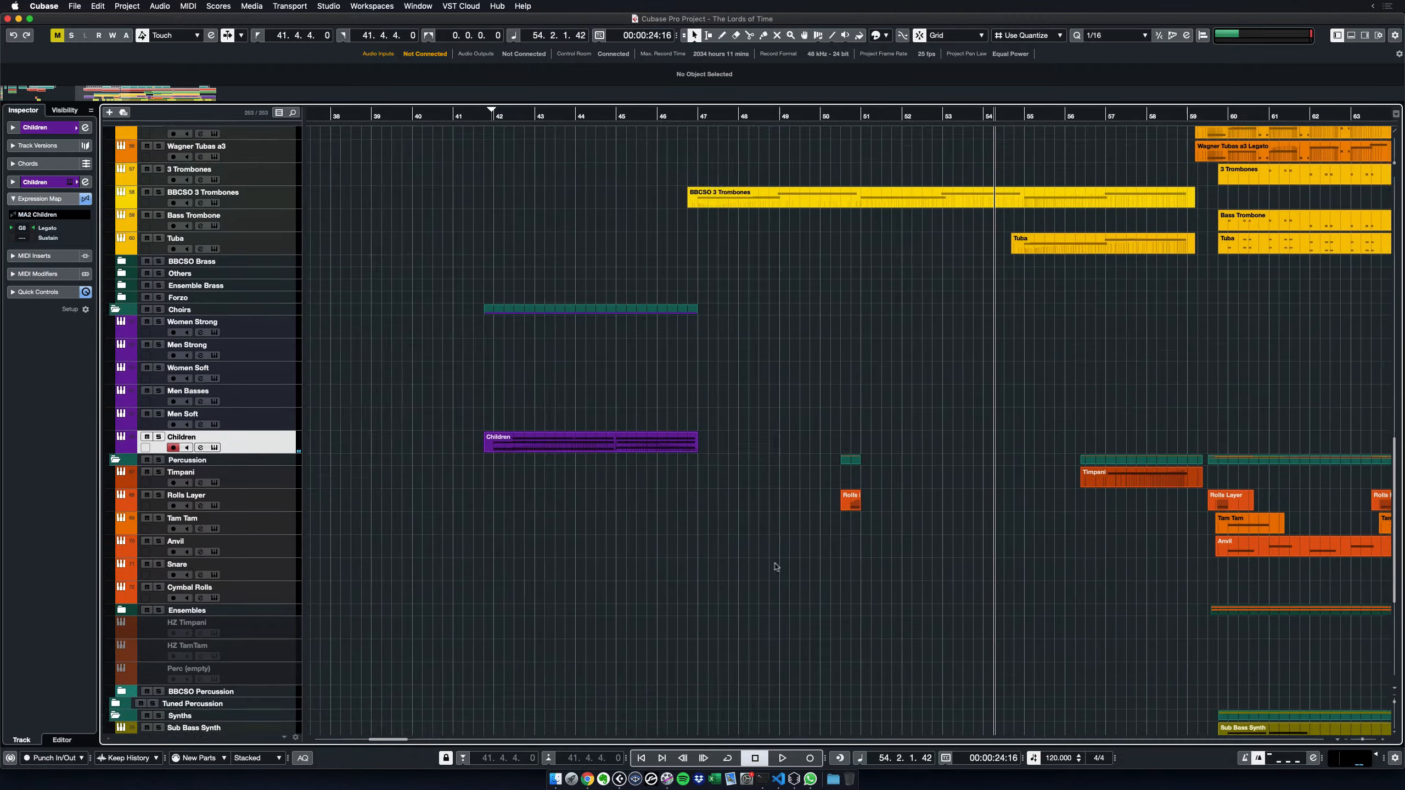
{"action": "scroll", "coordinate": [775, 566], "scroll_direction": "down", "scroll_amount": 1}
{"action": "scroll", "coordinate": [775, 566], "scroll_direction": "right", "scroll_amount": 10}
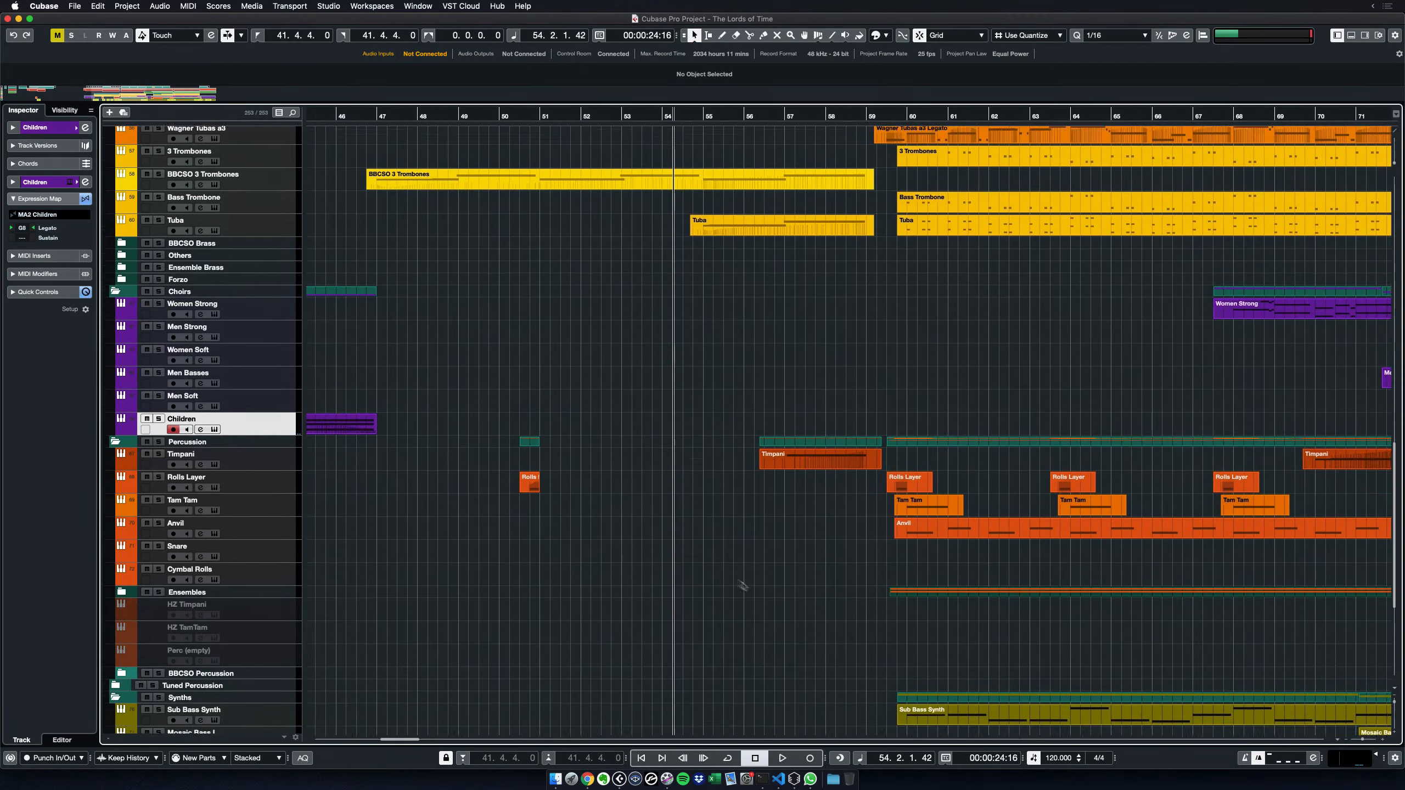
{"action": "scroll", "coordinate": [741, 586], "scroll_direction": "down", "scroll_amount": 4}
{"action": "scroll", "coordinate": [741, 586], "scroll_direction": "right", "scroll_amount": 15}
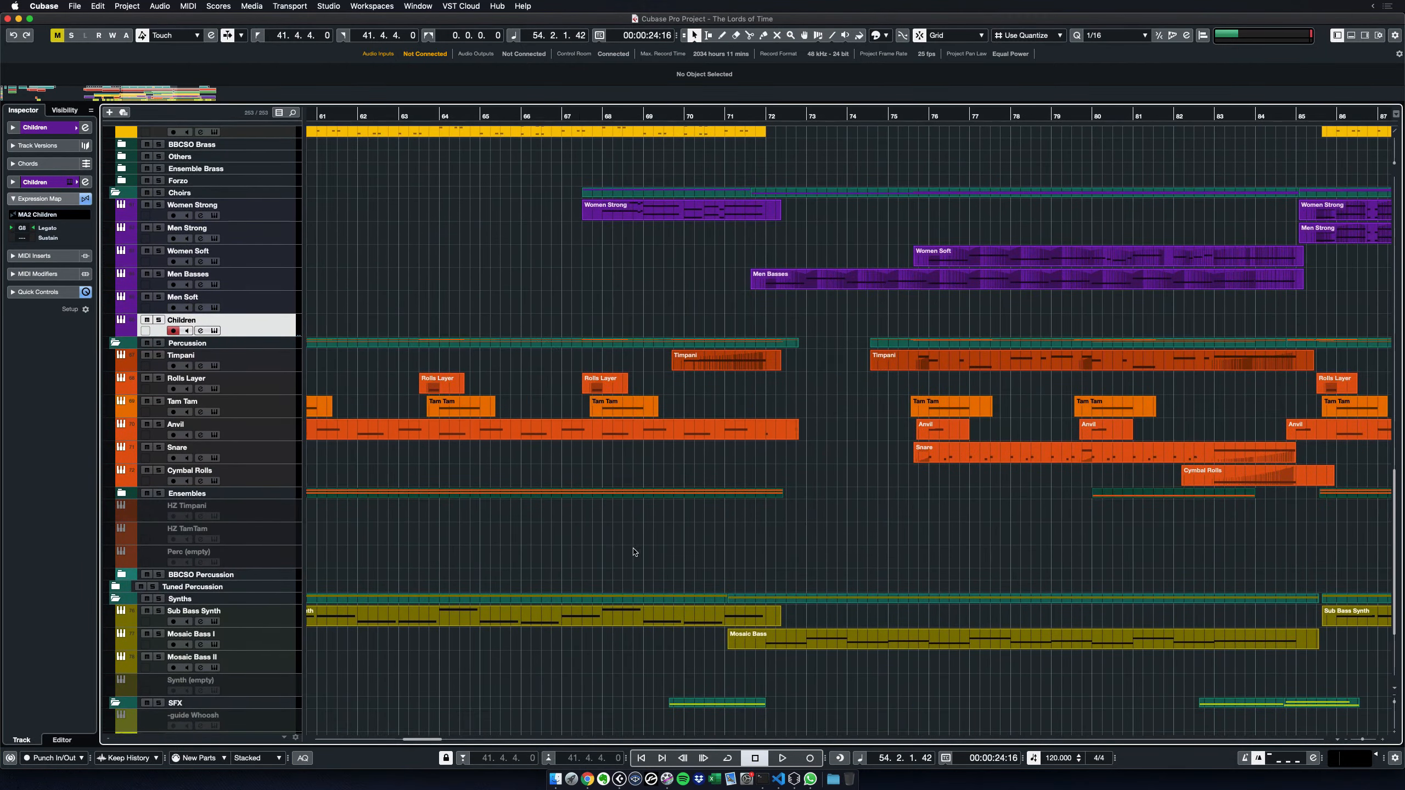
{"action": "left_click", "coordinate": [287, 286]}
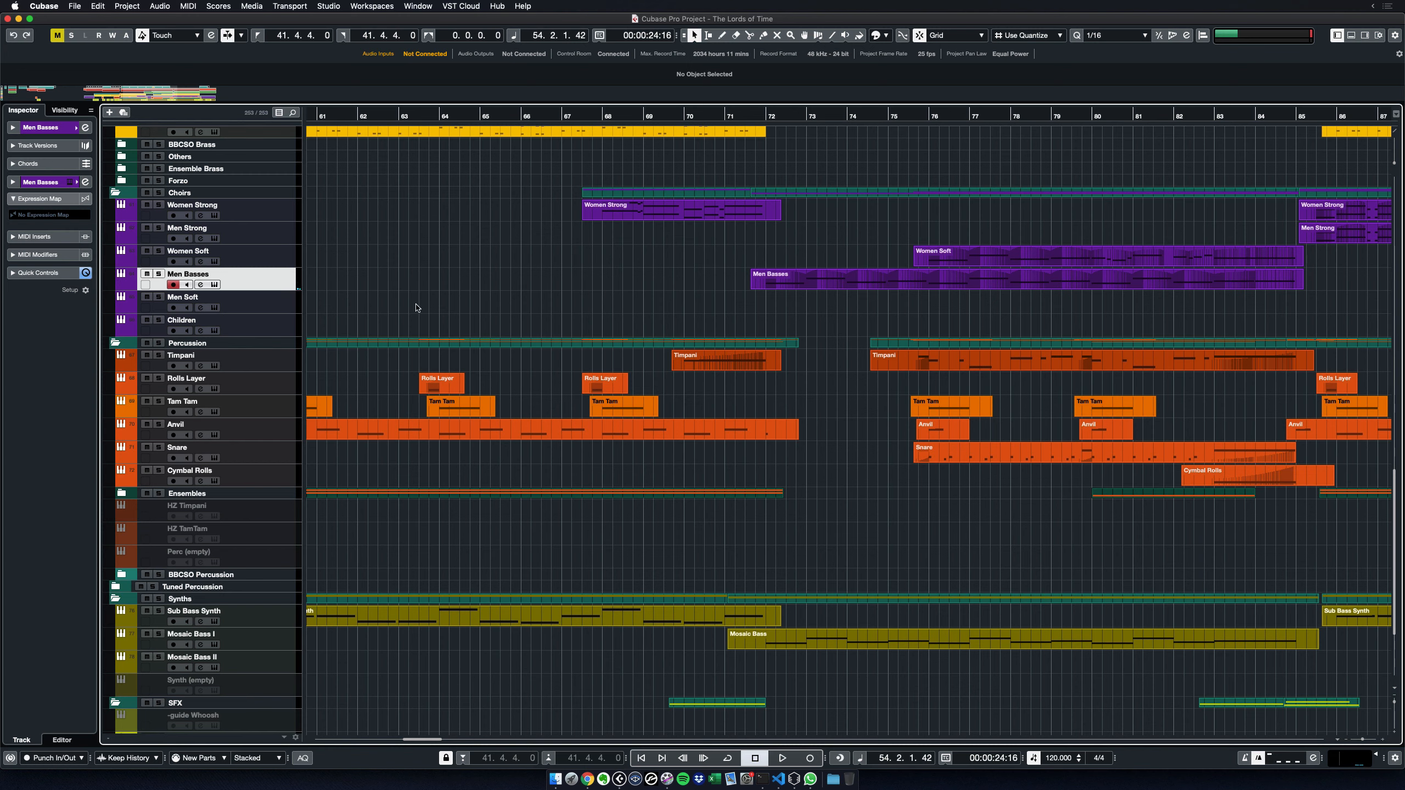
Select the Sub Bass Synth track, then view the Mosaic Bass I track's Kontakt instrument and close it
{"action": "scroll", "coordinate": [416, 307], "scroll_direction": "down", "scroll_amount": 5}
{"action": "scroll", "coordinate": [417, 308], "scroll_direction": "left", "scroll_amount": 5}
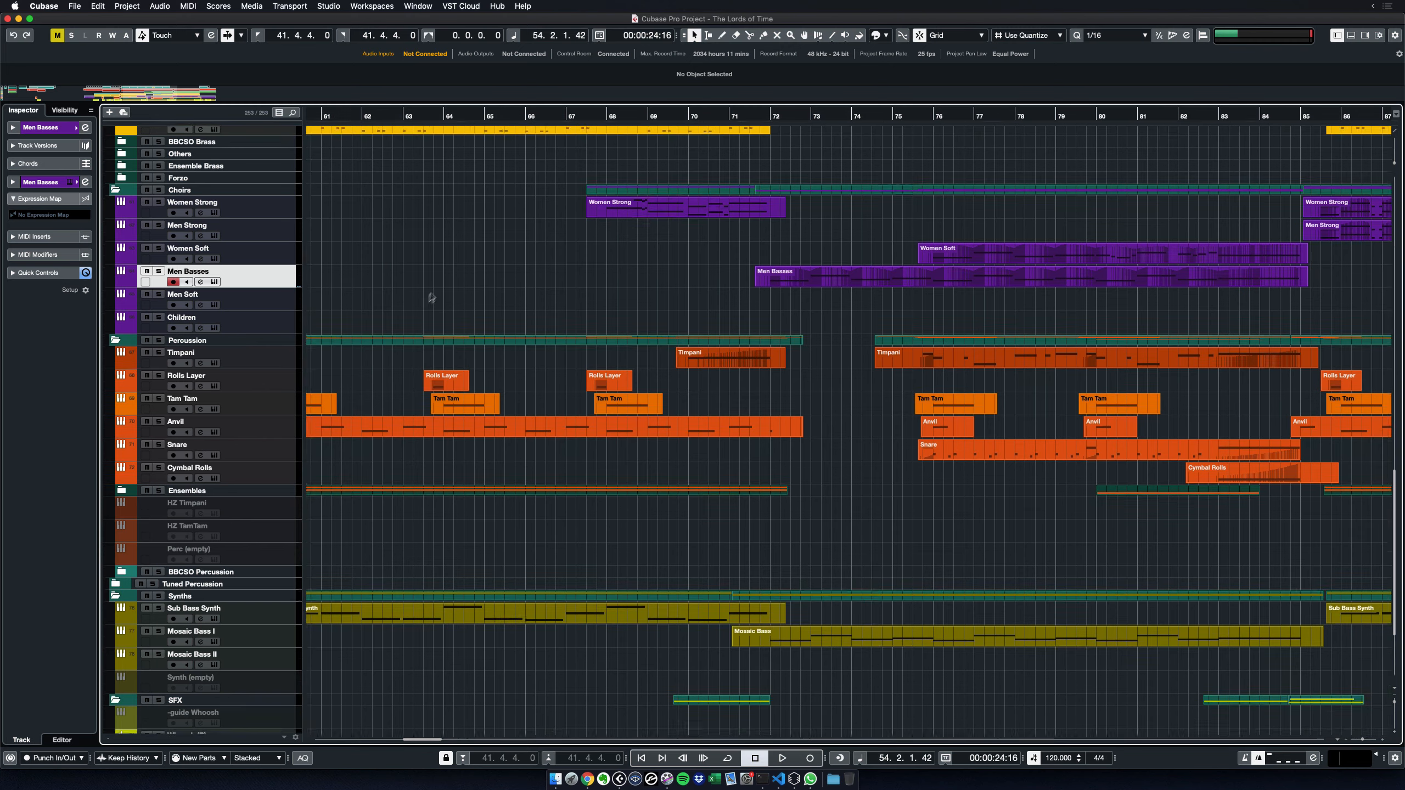
{"action": "left_click", "coordinate": [278, 476]}
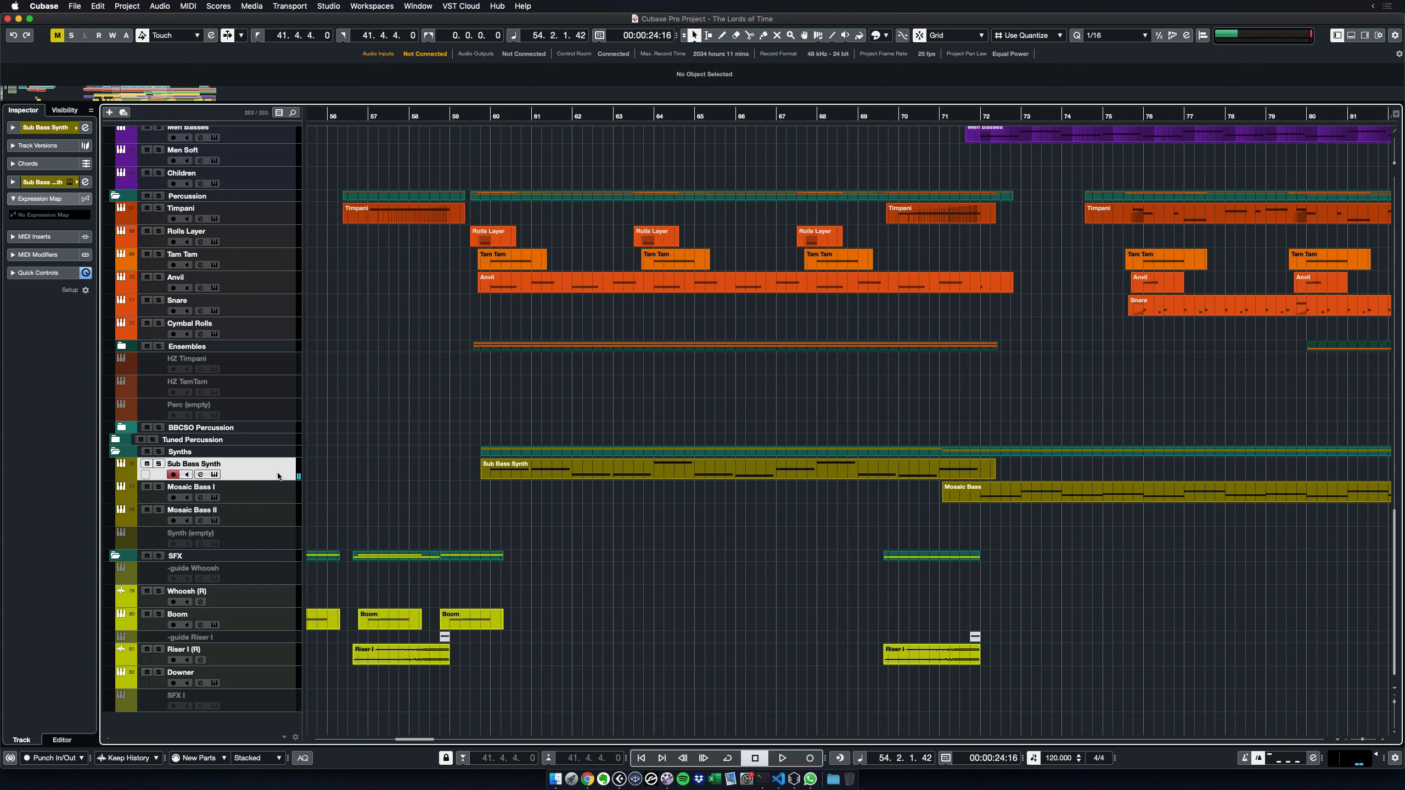
{"action": "left_click_drag", "start_coordinate": [742, 530], "coordinate": [363, 494]}
{"action": "left_click", "coordinate": [279, 497]}
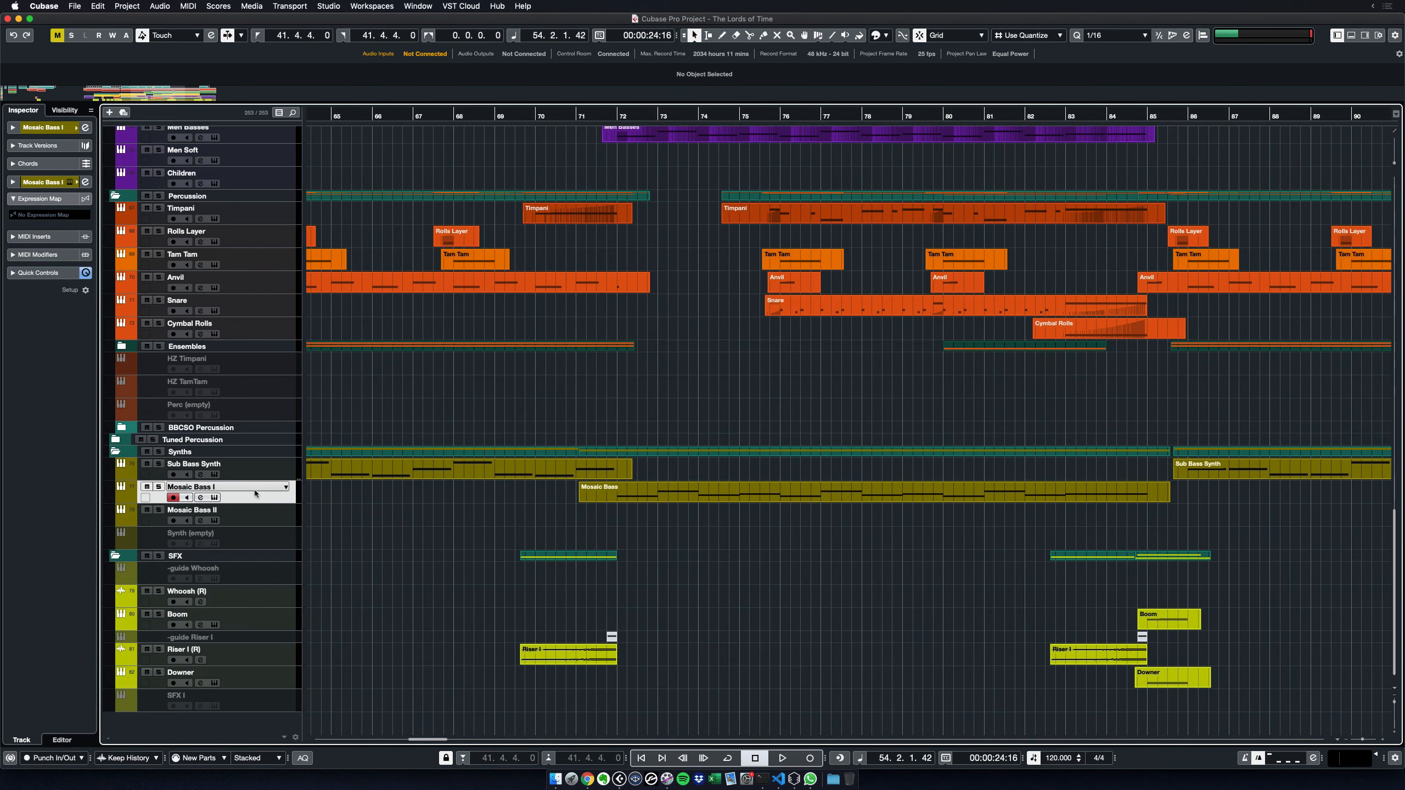
{"action": "left_click", "coordinate": [214, 498]}
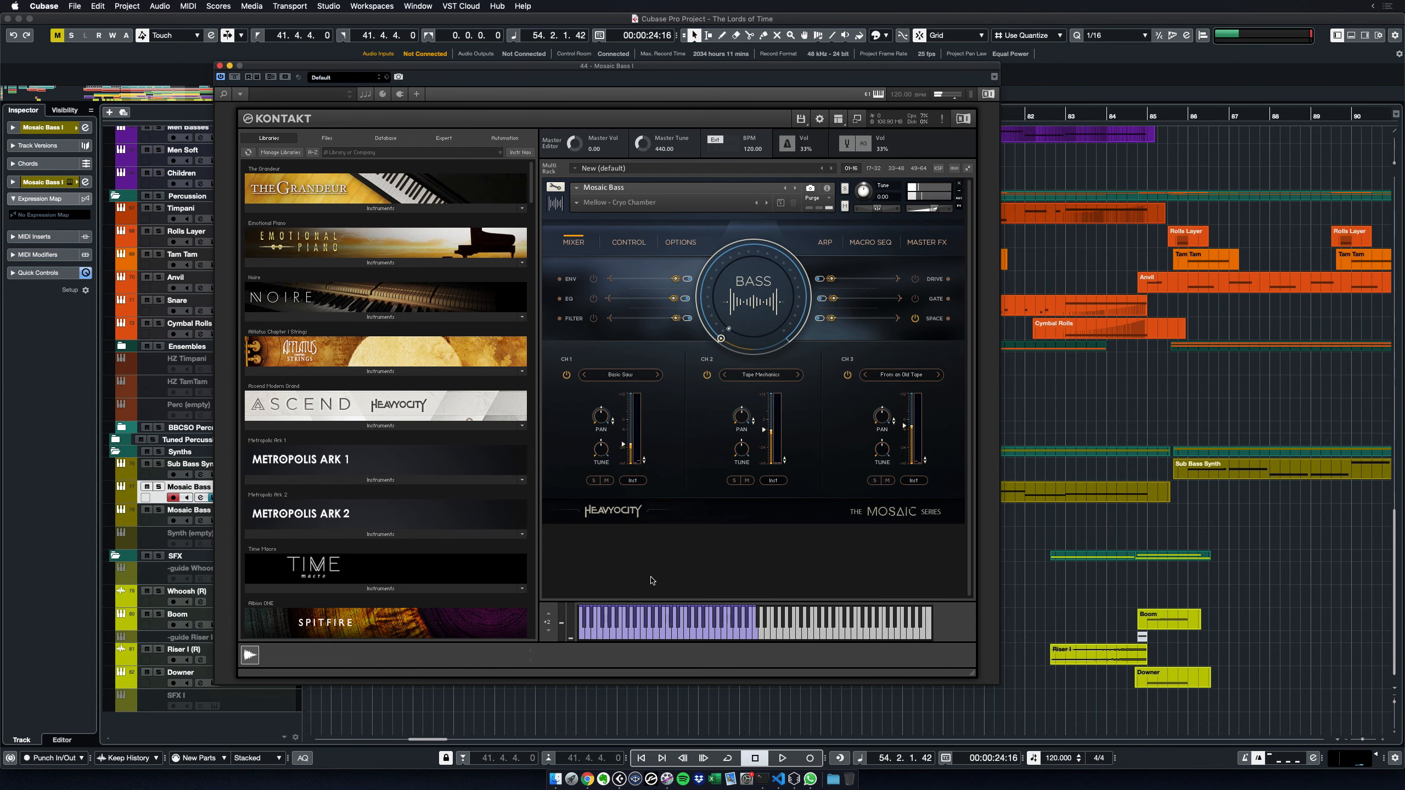
{"action": "key", "text": "super+w"}
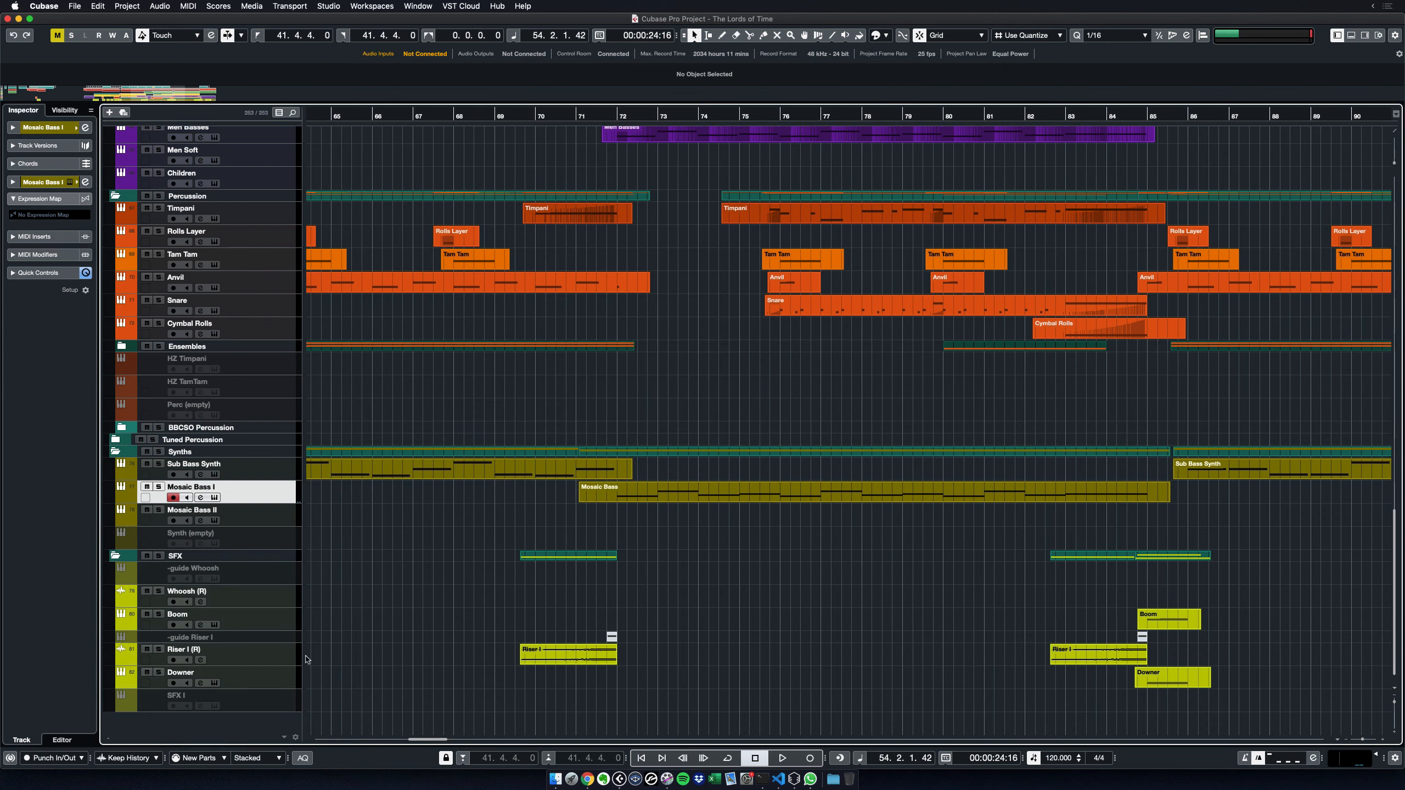
Solo the Whoosh (R) track, play it from bar 46 into bar 47, then stop and turn its solo off
{"action": "left_click", "coordinate": [284, 600]}
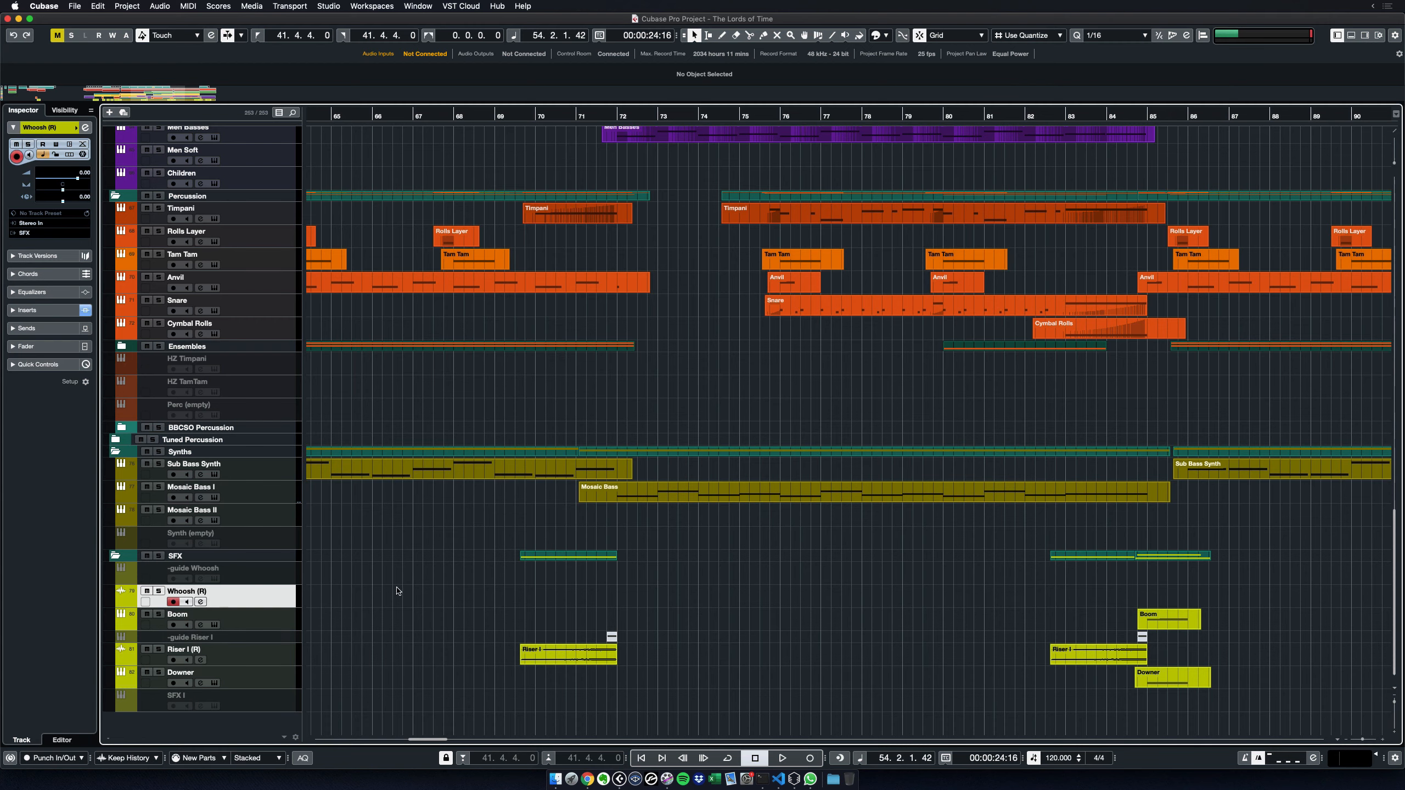
{"action": "scroll", "coordinate": [397, 591], "scroll_direction": "left", "scroll_amount": 10}
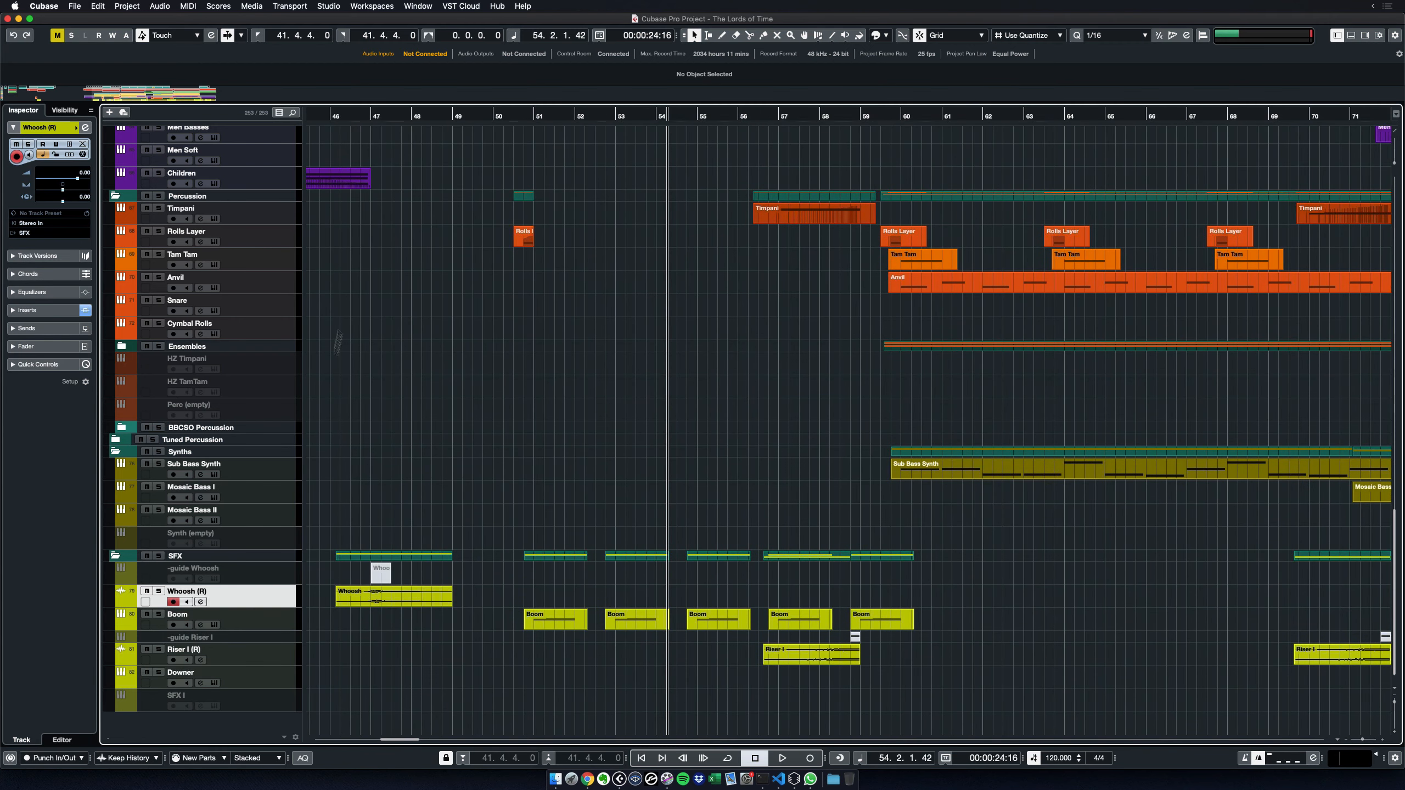
{"action": "left_click", "coordinate": [360, 117]}
{"action": "key", "text": "s"}
{"action": "key", "text": "space"}
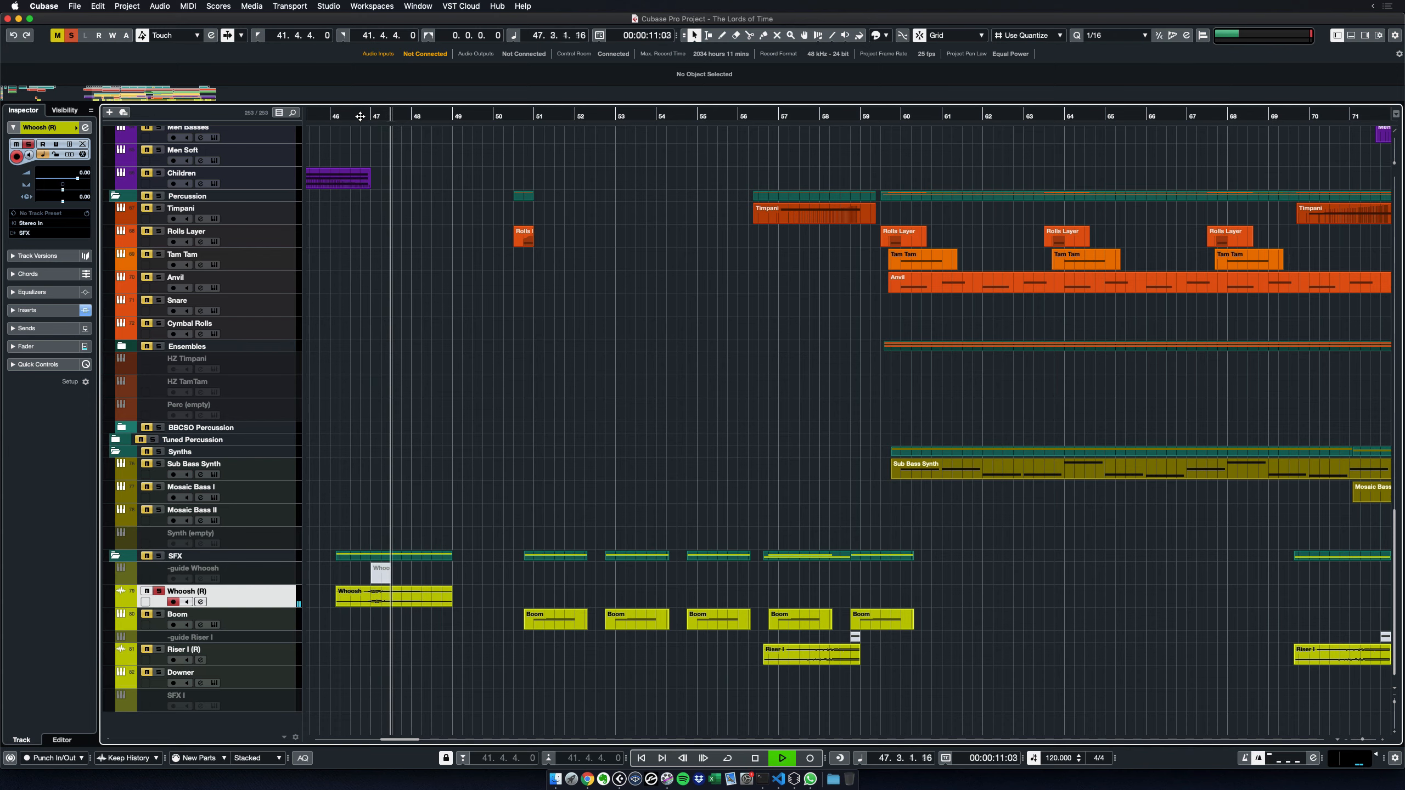
{"action": "key", "text": "space"}
{"action": "key", "text": "s"}
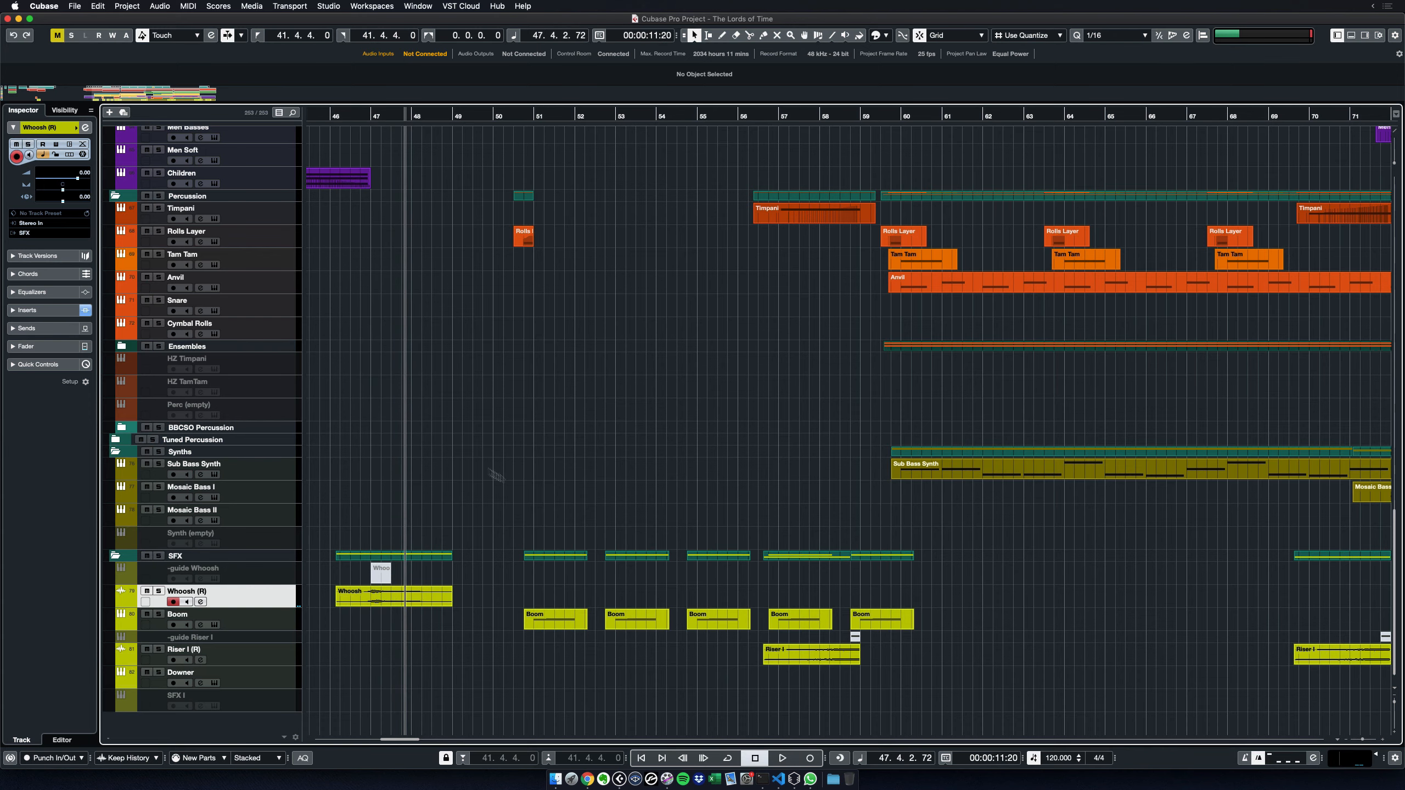
Solo the Timpani and Riser I (R) tracks together, play them from bar 56 into bar 59, then stop and turn both solos off
{"action": "scroll", "coordinate": [787, 532], "scroll_direction": "right", "scroll_amount": 5}
{"action": "scroll", "coordinate": [788, 533], "scroll_direction": "up", "scroll_amount": 1}
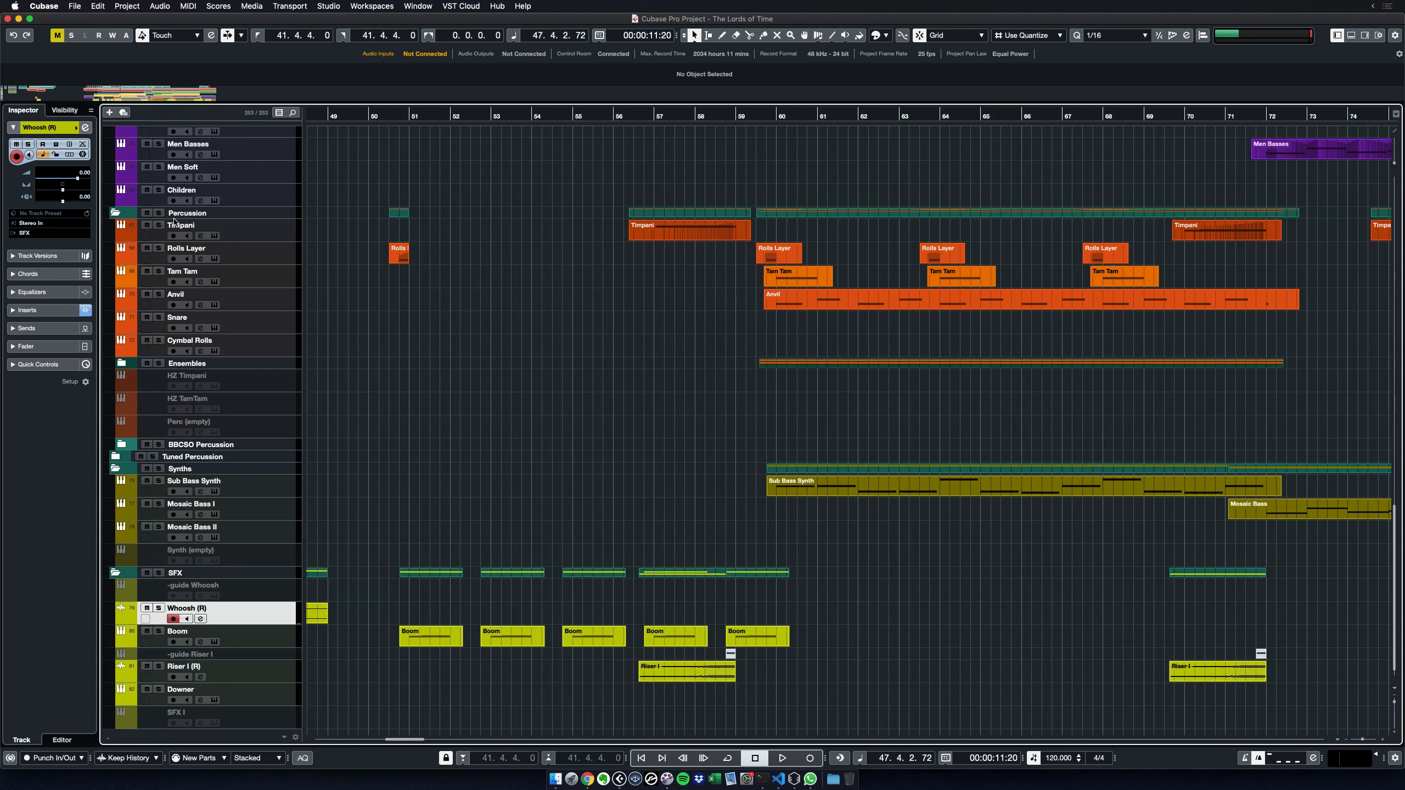
{"action": "left_click", "coordinate": [158, 224]}
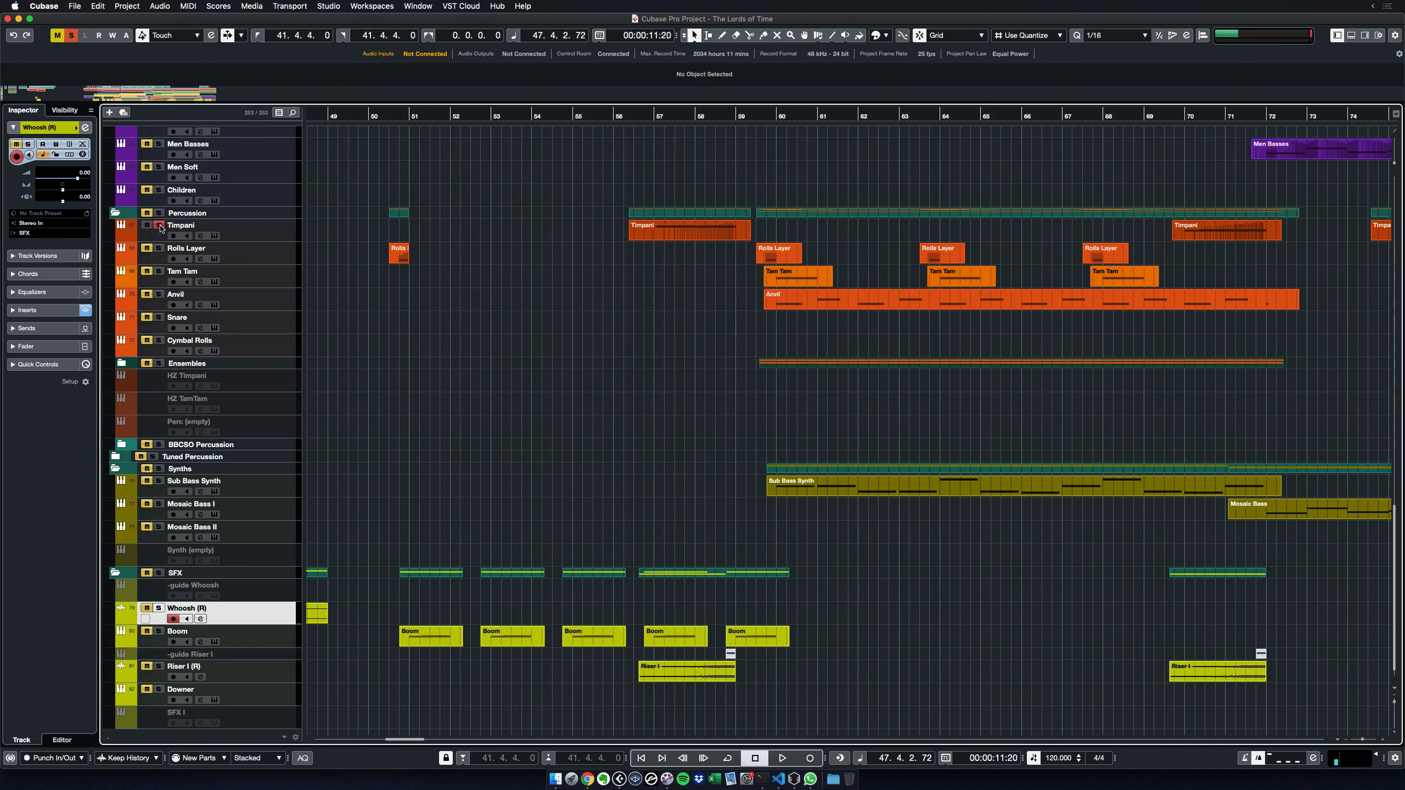
{"action": "left_click", "coordinate": [160, 667]}
{"action": "left_click", "coordinate": [631, 115]}
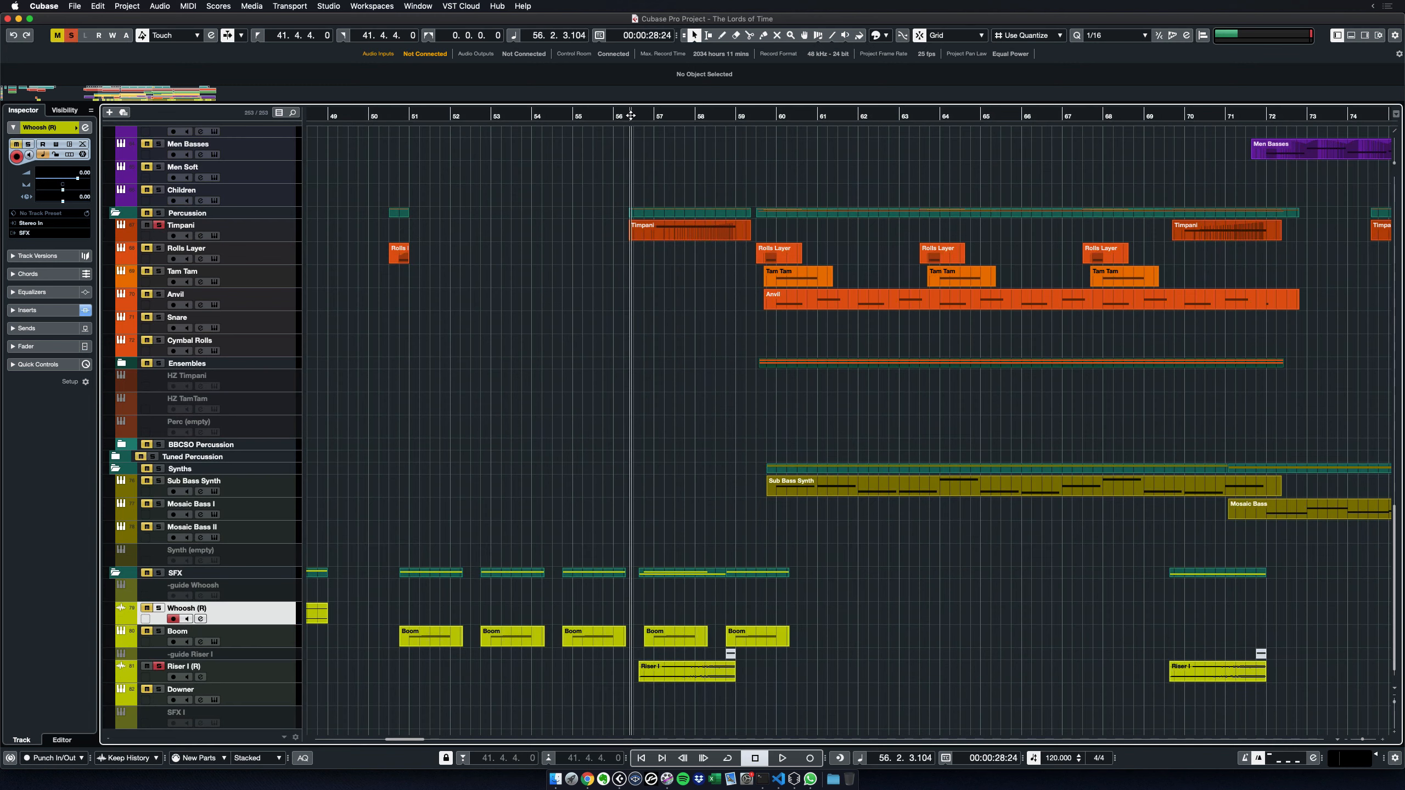
{"action": "key", "text": "space"}
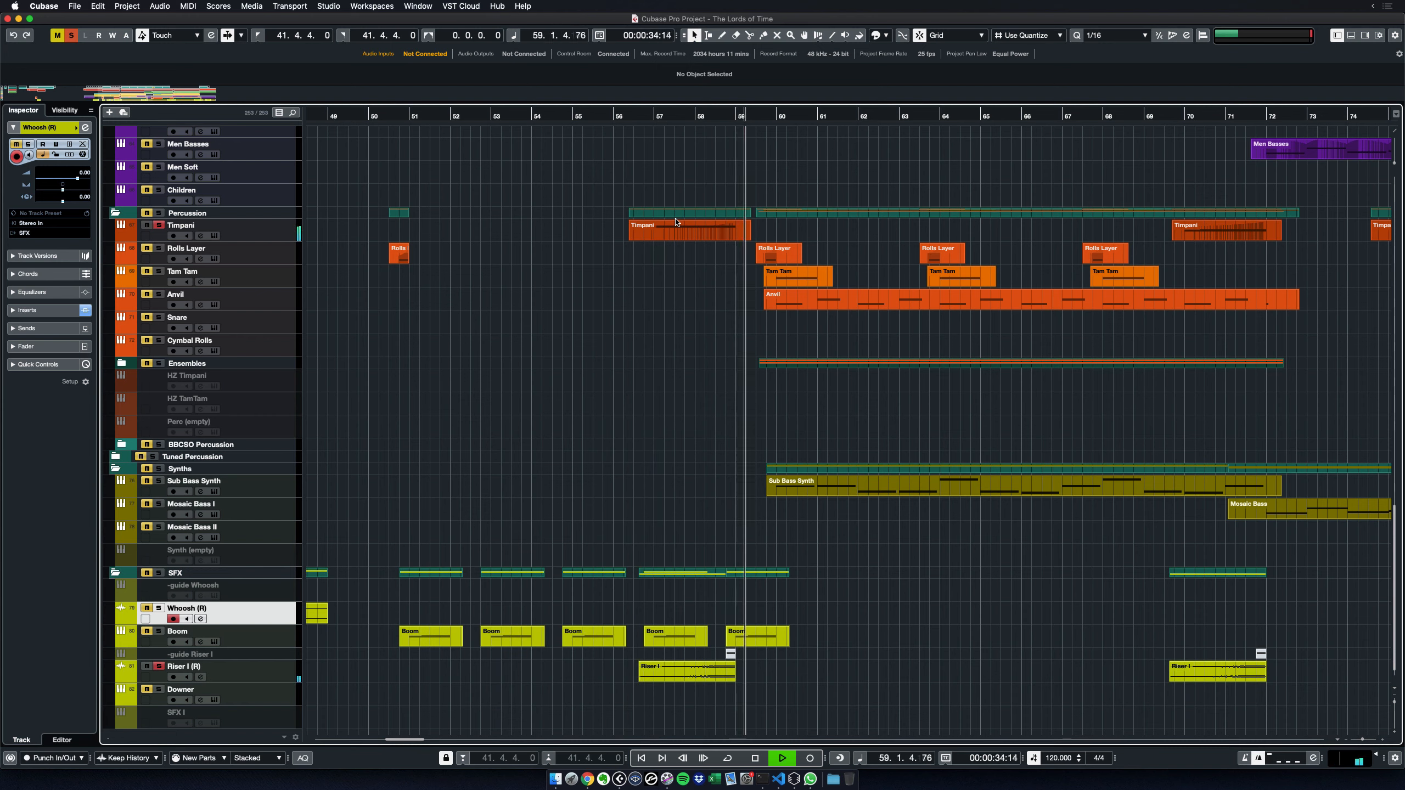
{"action": "key", "text": "space"}
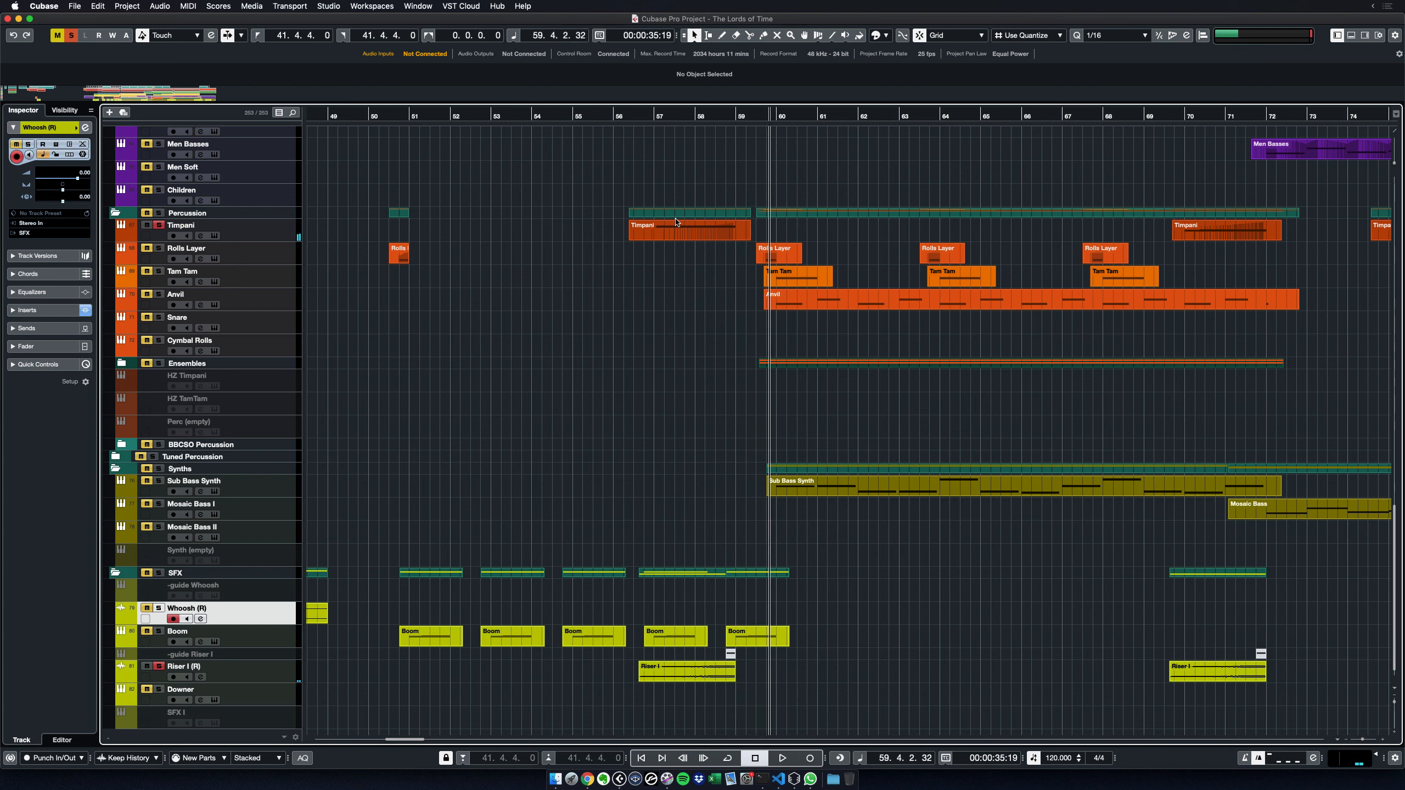
{"action": "left_click", "coordinate": [158, 224]}
{"action": "left_click", "coordinate": [159, 667]}
Solo the Ww Evo I woodwind track and play its part from bar 96 into bar 101, then stop playback
{"action": "scroll", "coordinate": [963, 553], "scroll_direction": "right", "scroll_amount": 3}
{"action": "scroll", "coordinate": [963, 554], "scroll_direction": "down", "scroll_amount": 1}
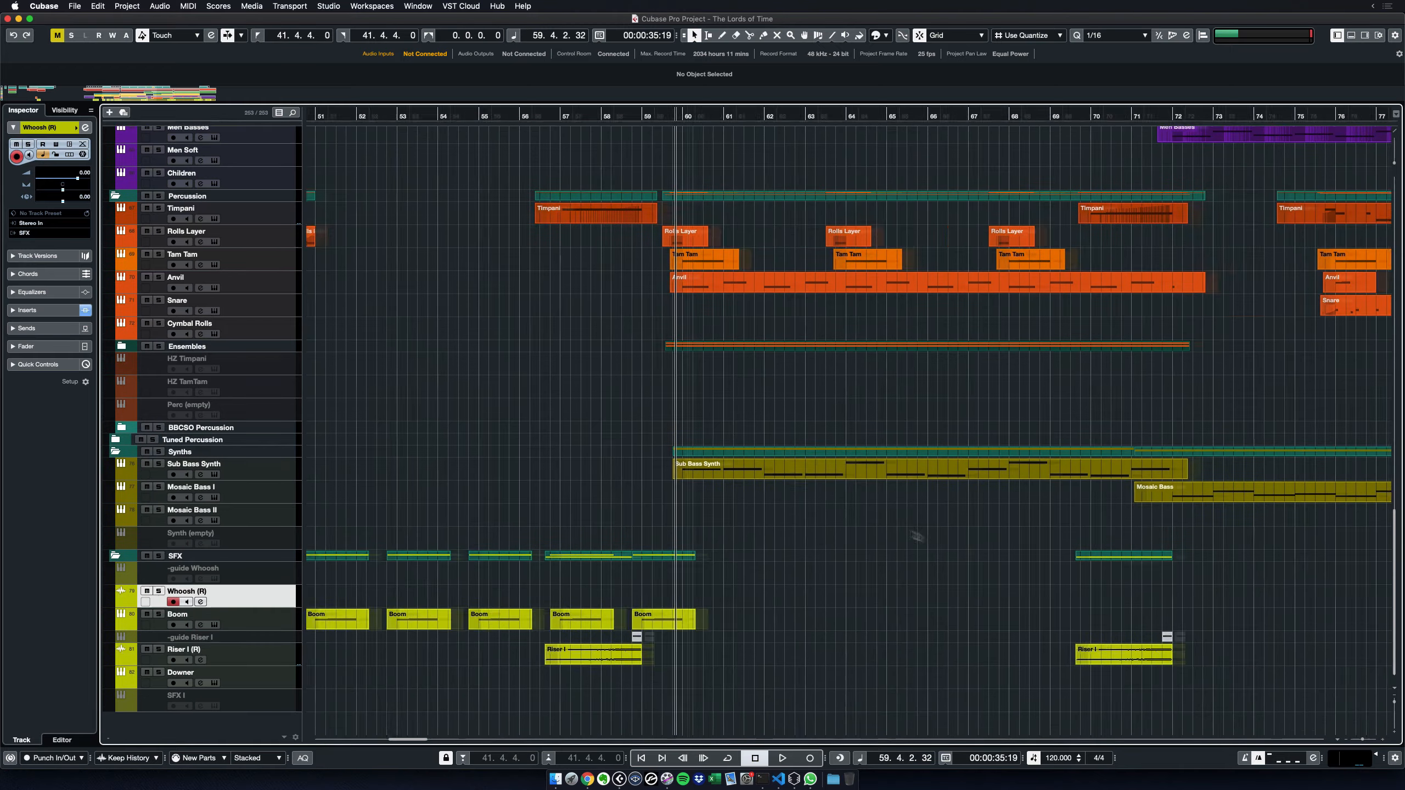
{"action": "scroll", "coordinate": [916, 536], "scroll_direction": "right", "scroll_amount": 5}
{"action": "scroll", "coordinate": [916, 535], "scroll_direction": "up", "scroll_amount": 5}
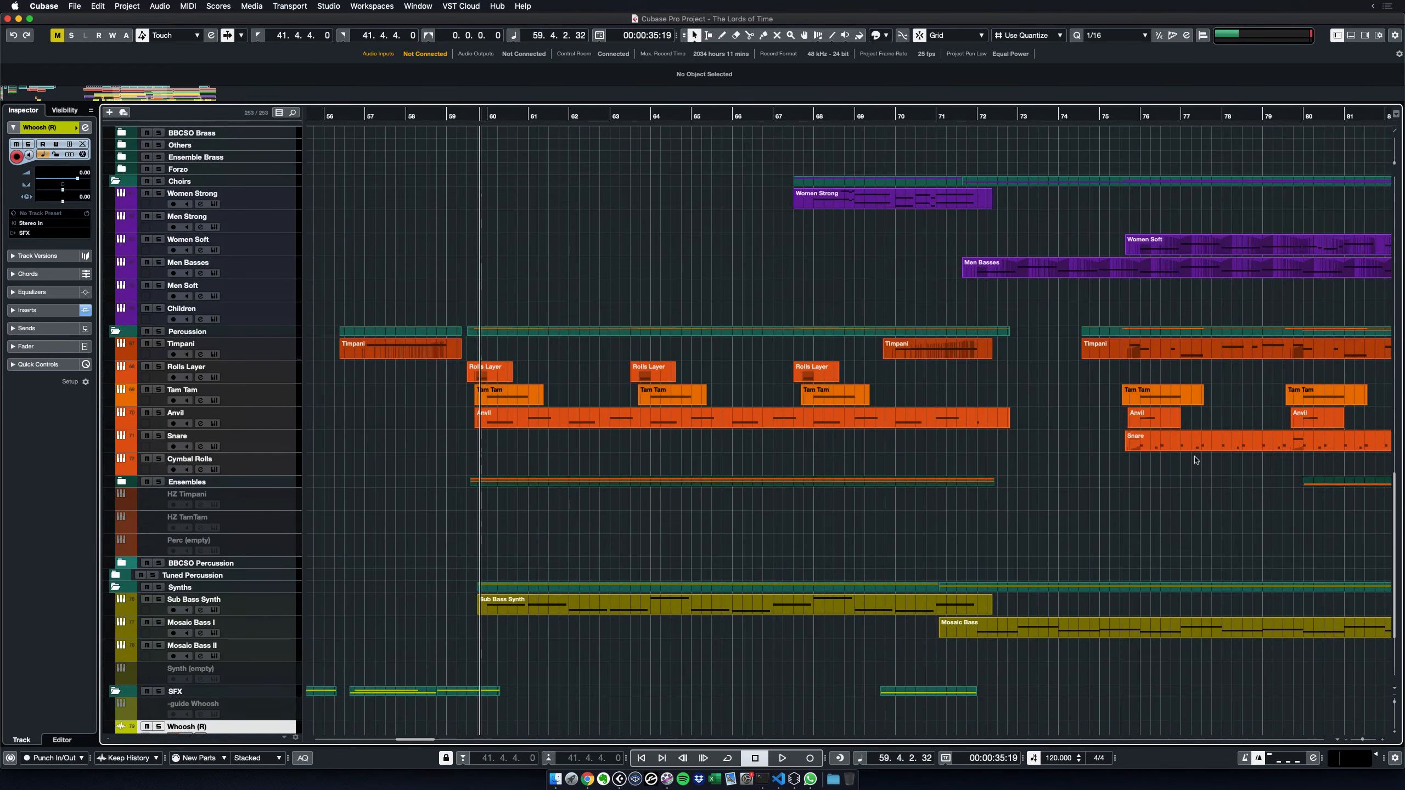
{"action": "scroll", "coordinate": [1195, 460], "scroll_direction": "right", "scroll_amount": 15}
{"action": "scroll", "coordinate": [1196, 460], "scroll_direction": "up", "scroll_amount": 10}
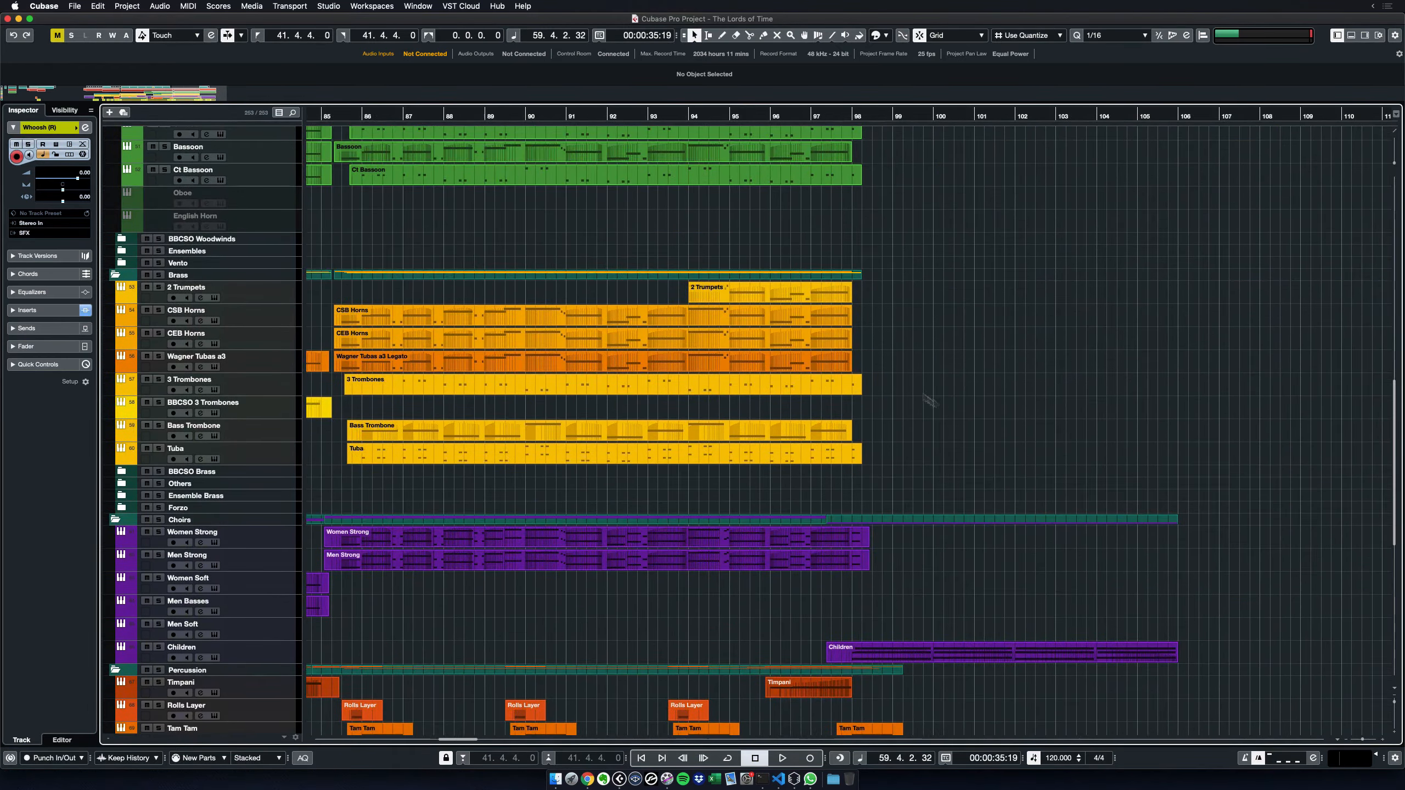
{"action": "scroll", "coordinate": [929, 402], "scroll_direction": "up", "scroll_amount": 10}
{"action": "scroll", "coordinate": [556, 633], "scroll_direction": "right", "scroll_amount": 6}
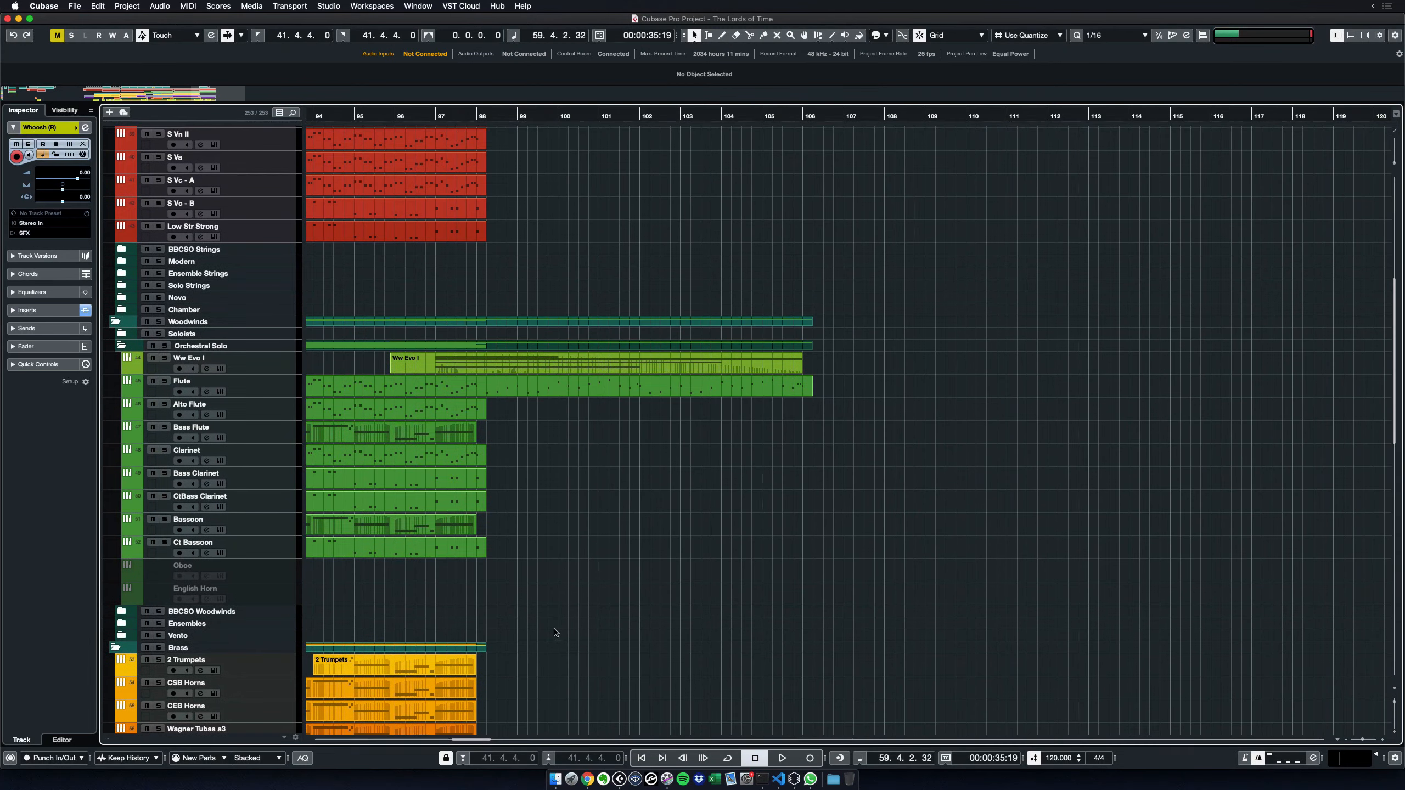
{"action": "left_click", "coordinate": [165, 358]}
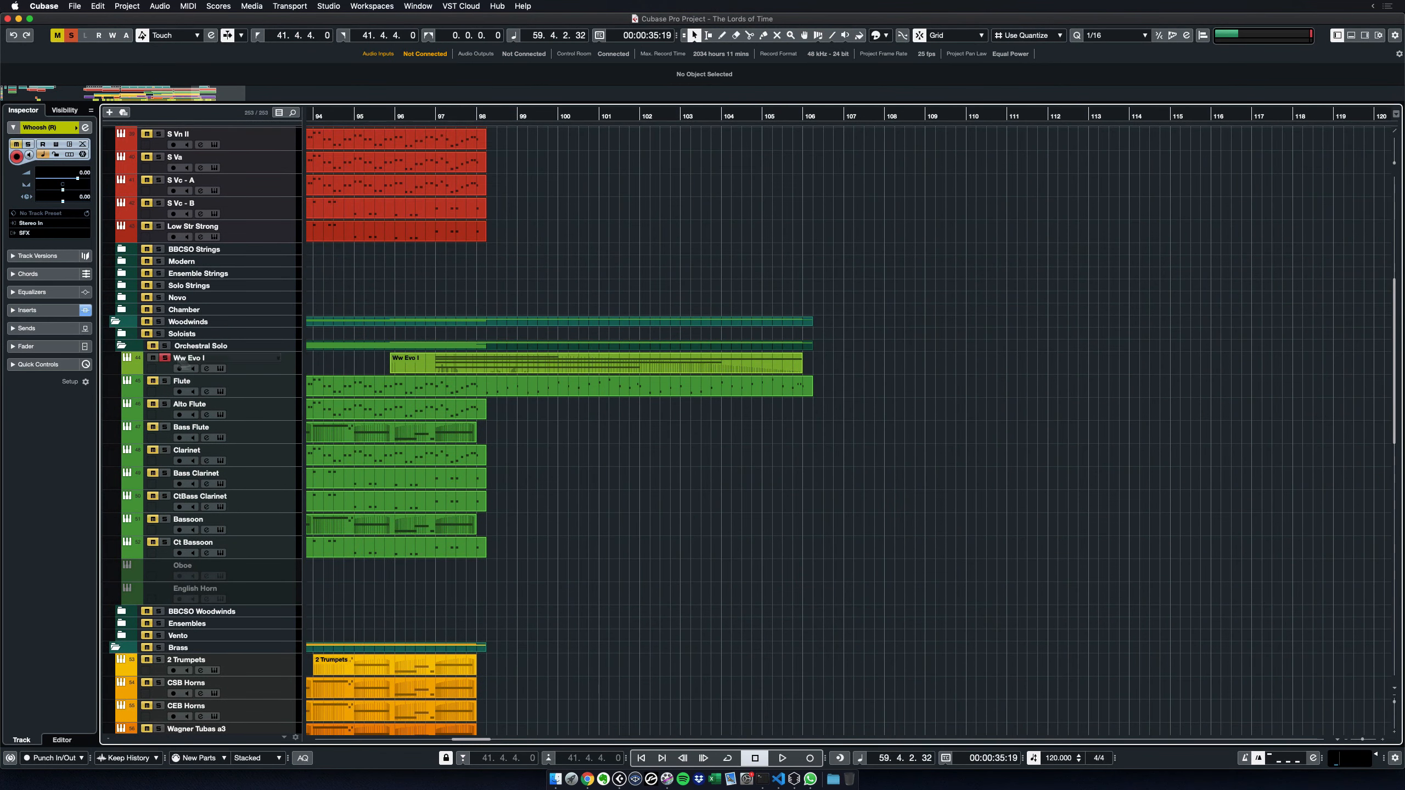
{"action": "left_click", "coordinate": [426, 114]}
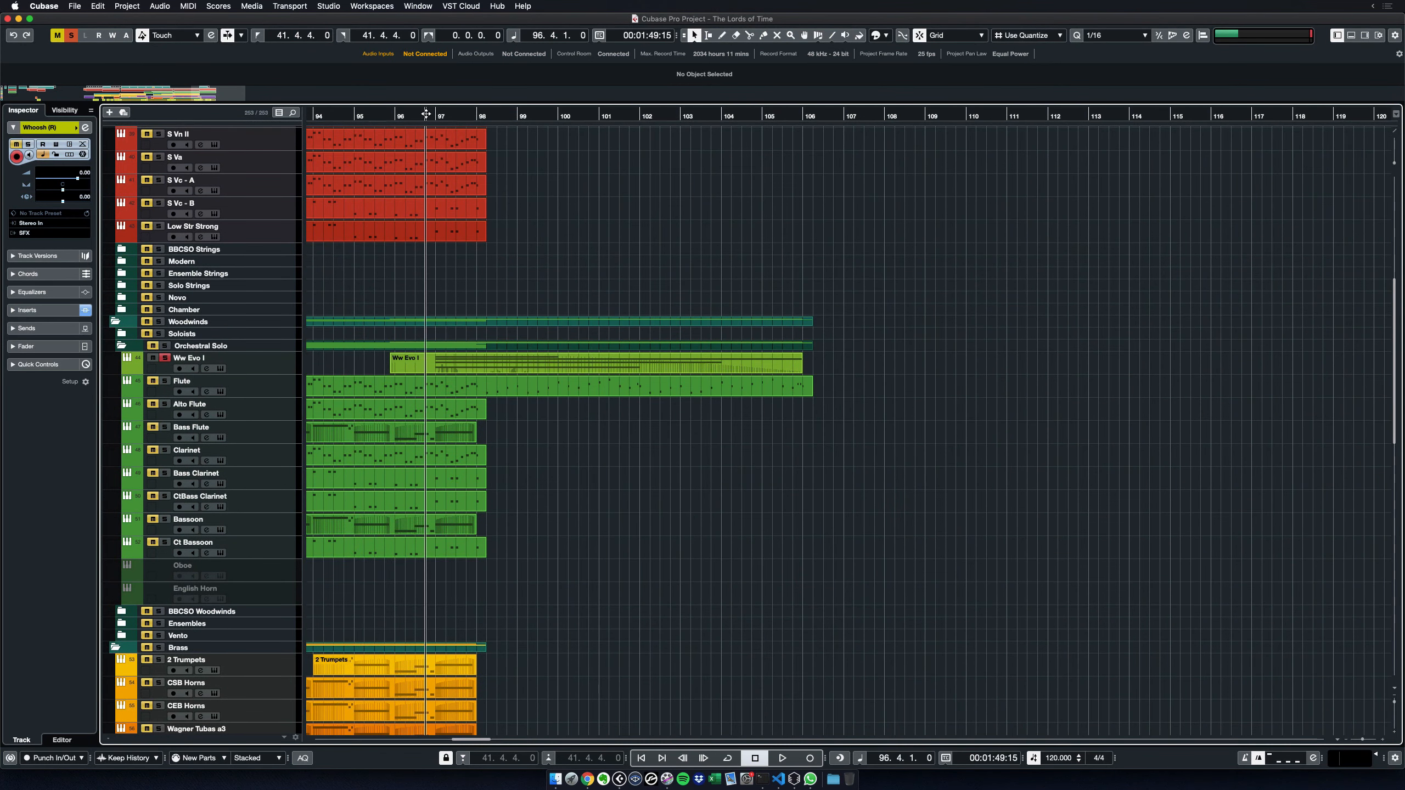
{"action": "key", "text": "space"}
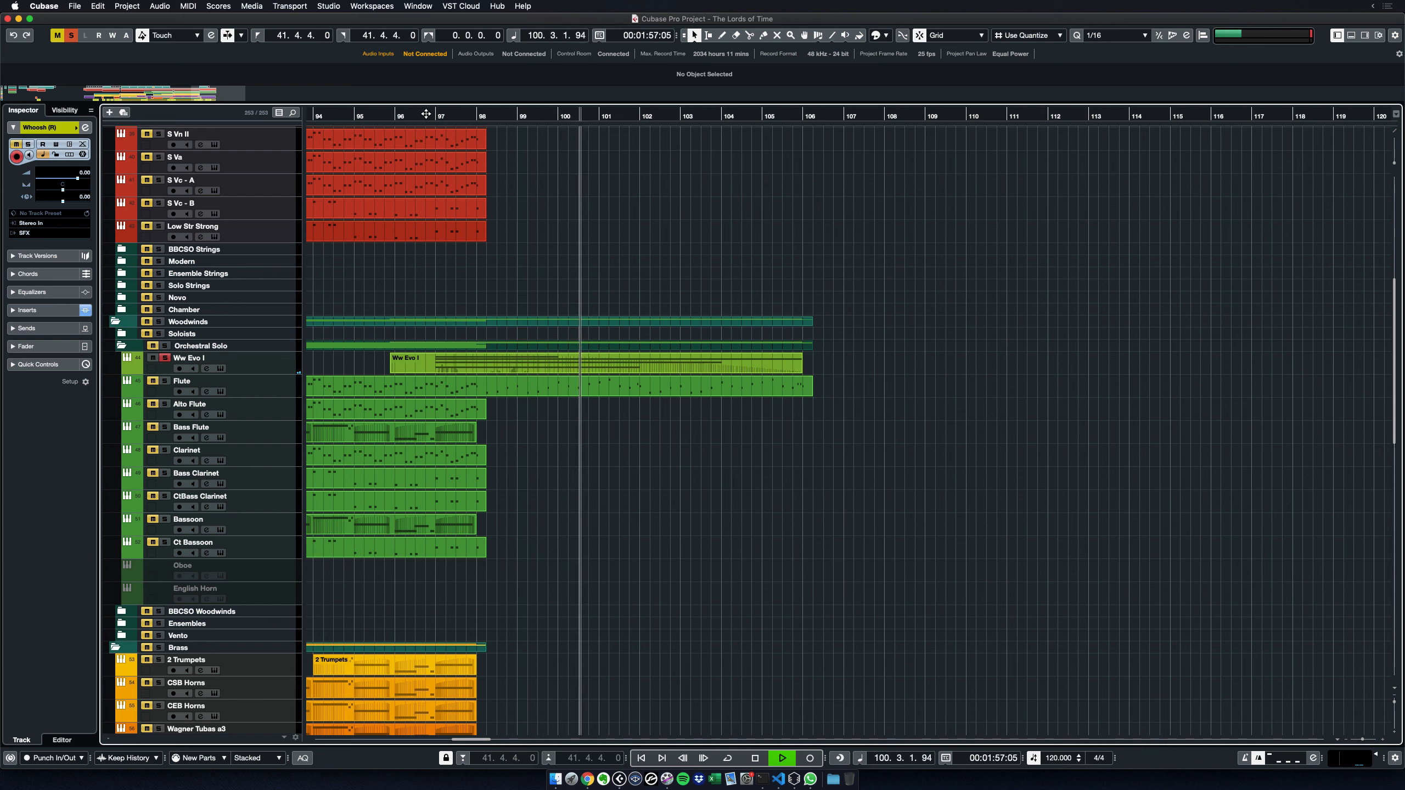
{"action": "key", "text": "space"}
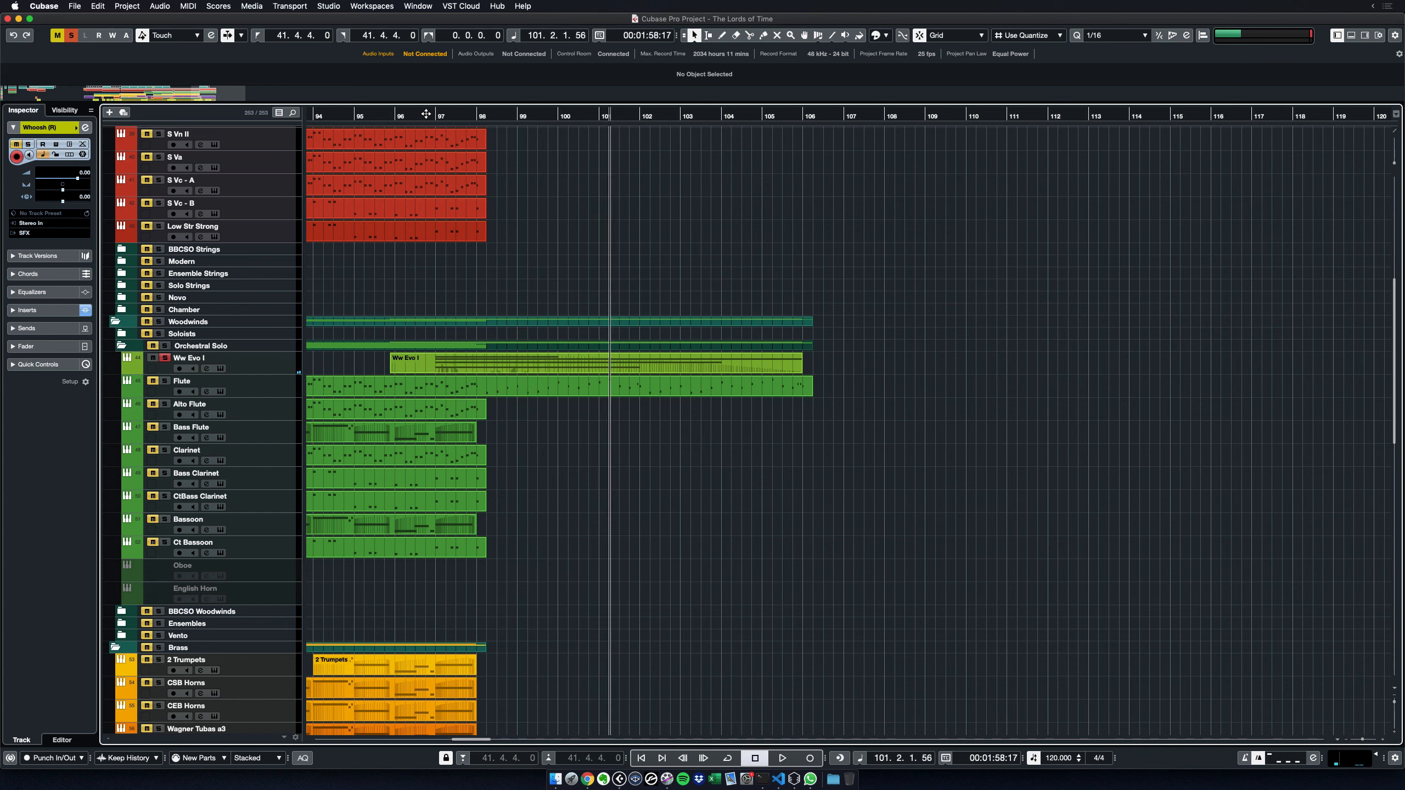
Turn off the Ww Evo I solo, return to the left locator at bar 41 and play the full arrangement from there
{"action": "left_click", "coordinate": [165, 358]}
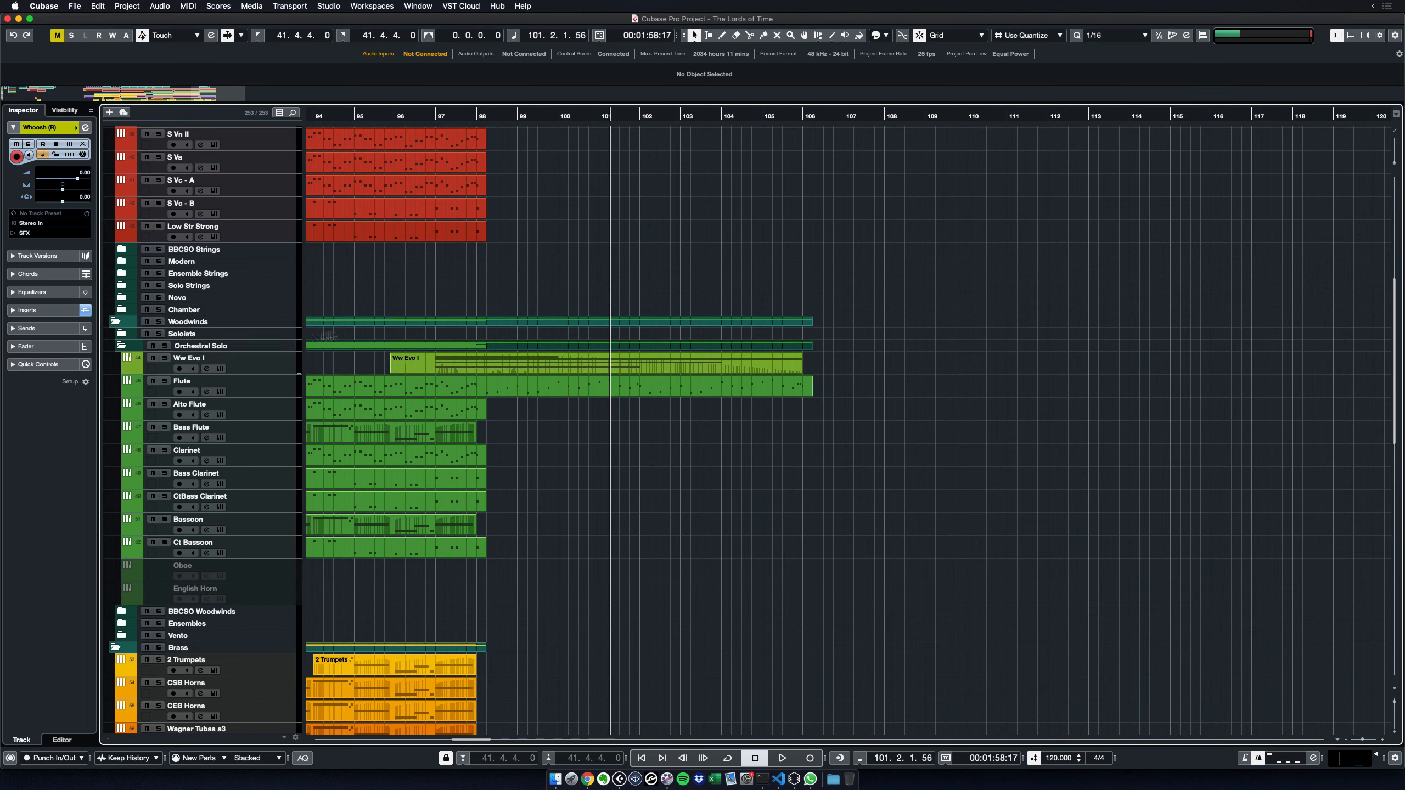
{"action": "key", "text": "KP_1"}
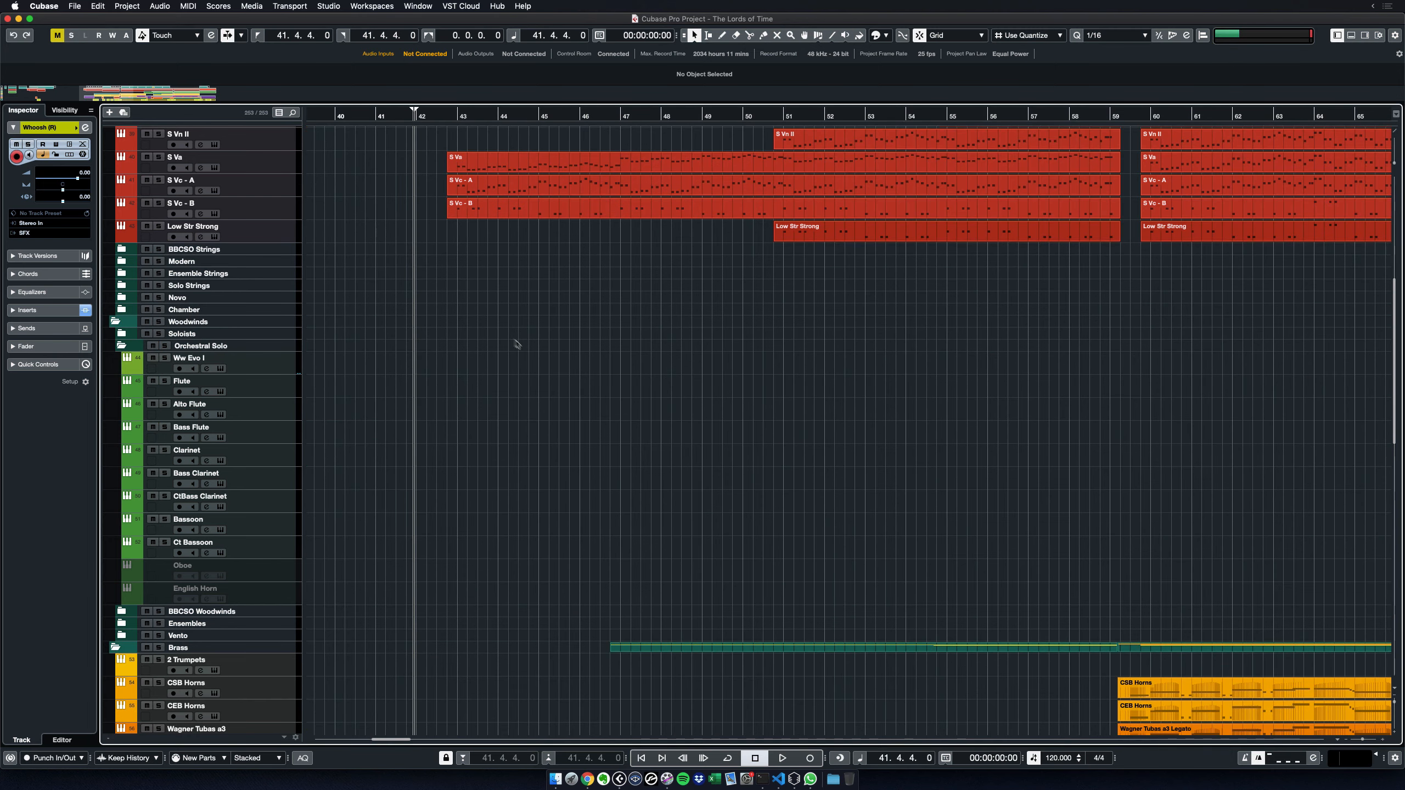
{"action": "scroll", "coordinate": [521, 344], "scroll_direction": "up", "scroll_amount": 10}
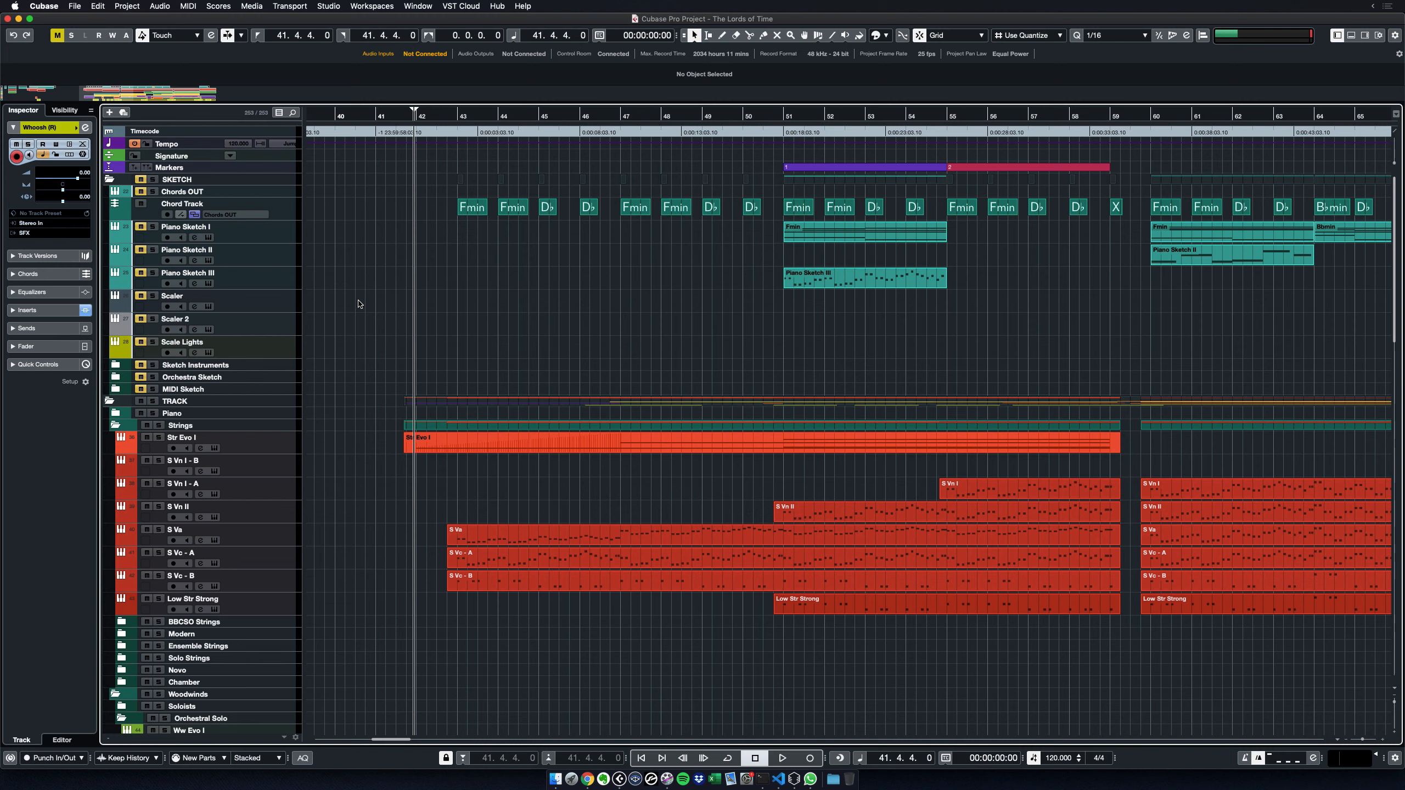
{"action": "key", "text": "space"}
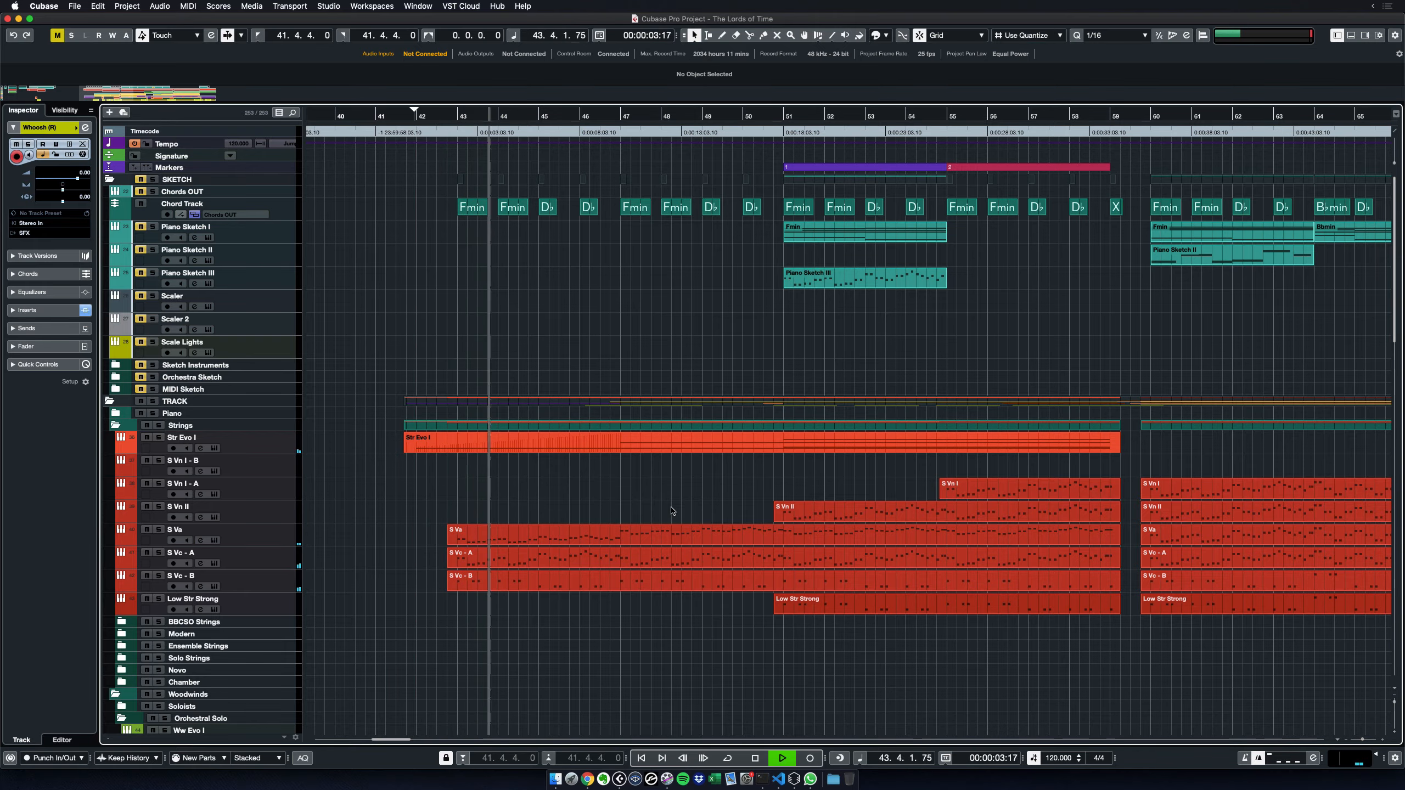
Follow the full playback from bar 44 to bar 66, examining the brass, choir and percussion tracks below the strings
{"action": "scroll", "coordinate": [673, 511], "scroll_direction": "down", "scroll_amount": 10}
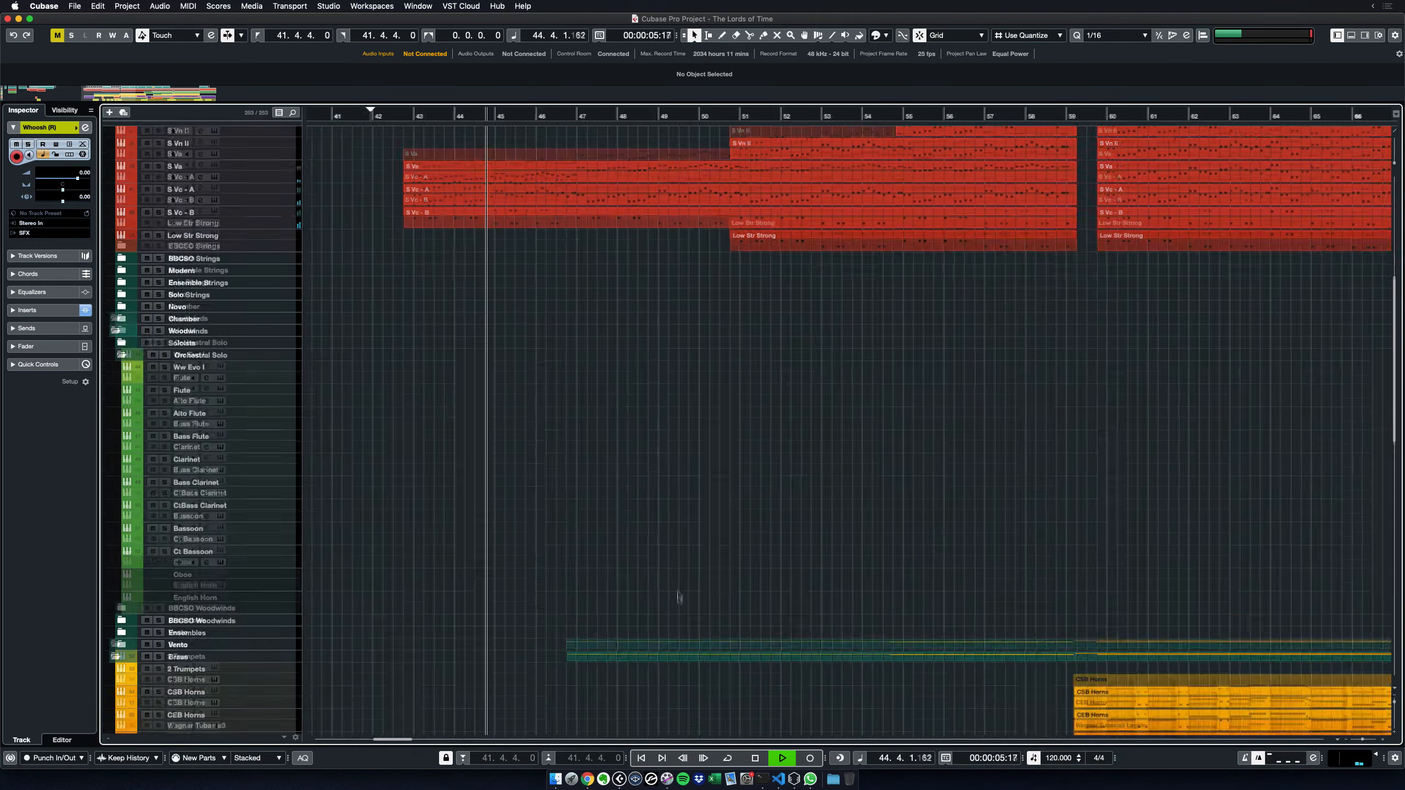
{"action": "scroll", "coordinate": [664, 587], "scroll_direction": "down", "scroll_amount": 10}
{"action": "scroll", "coordinate": [634, 572], "scroll_direction": "down", "scroll_amount": 10}
{"action": "scroll", "coordinate": [606, 287], "scroll_direction": "down", "scroll_amount": 2}
{"action": "scroll", "coordinate": [605, 301], "scroll_direction": "up", "scroll_amount": 6}
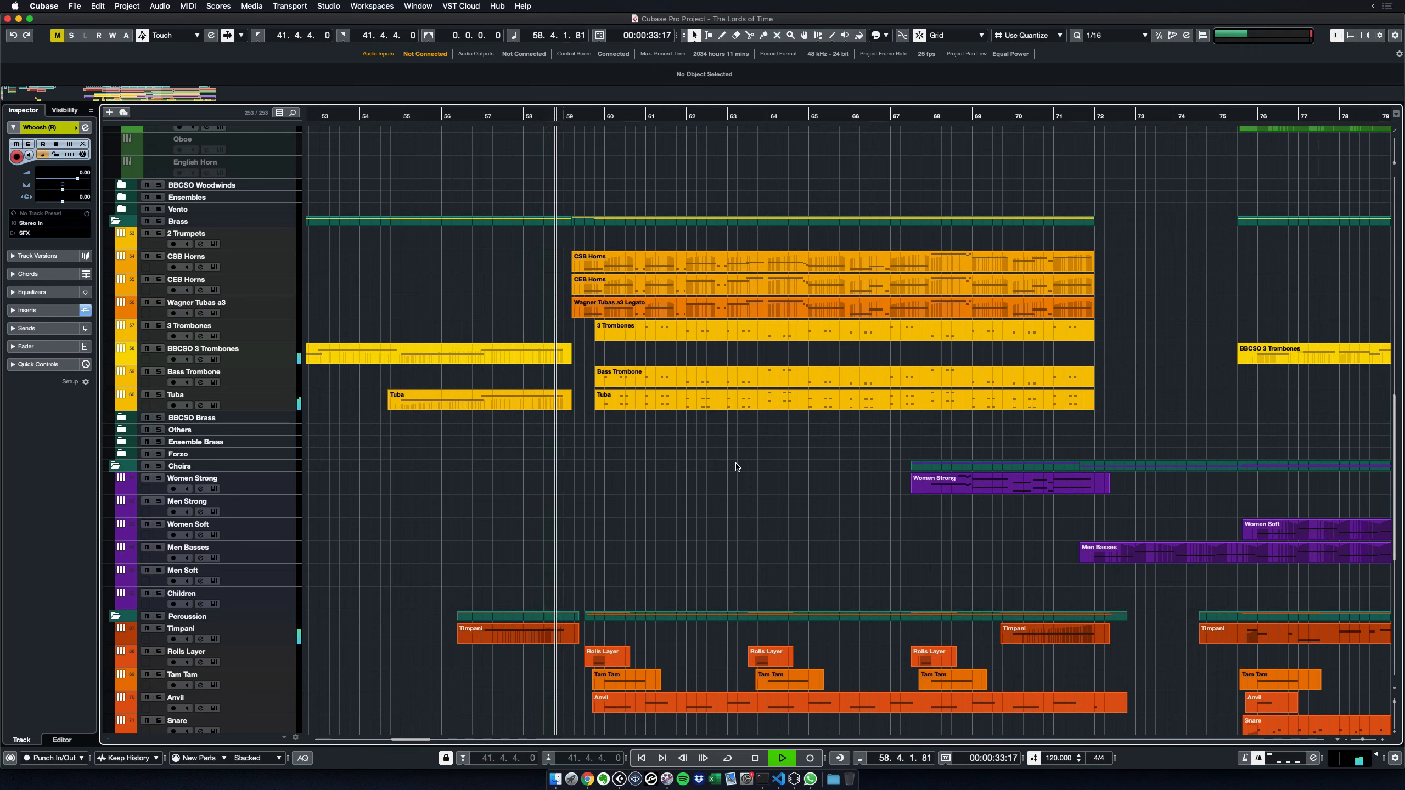
{"action": "left_click_drag", "start_coordinate": [733, 471], "coordinate": [682, 459]}
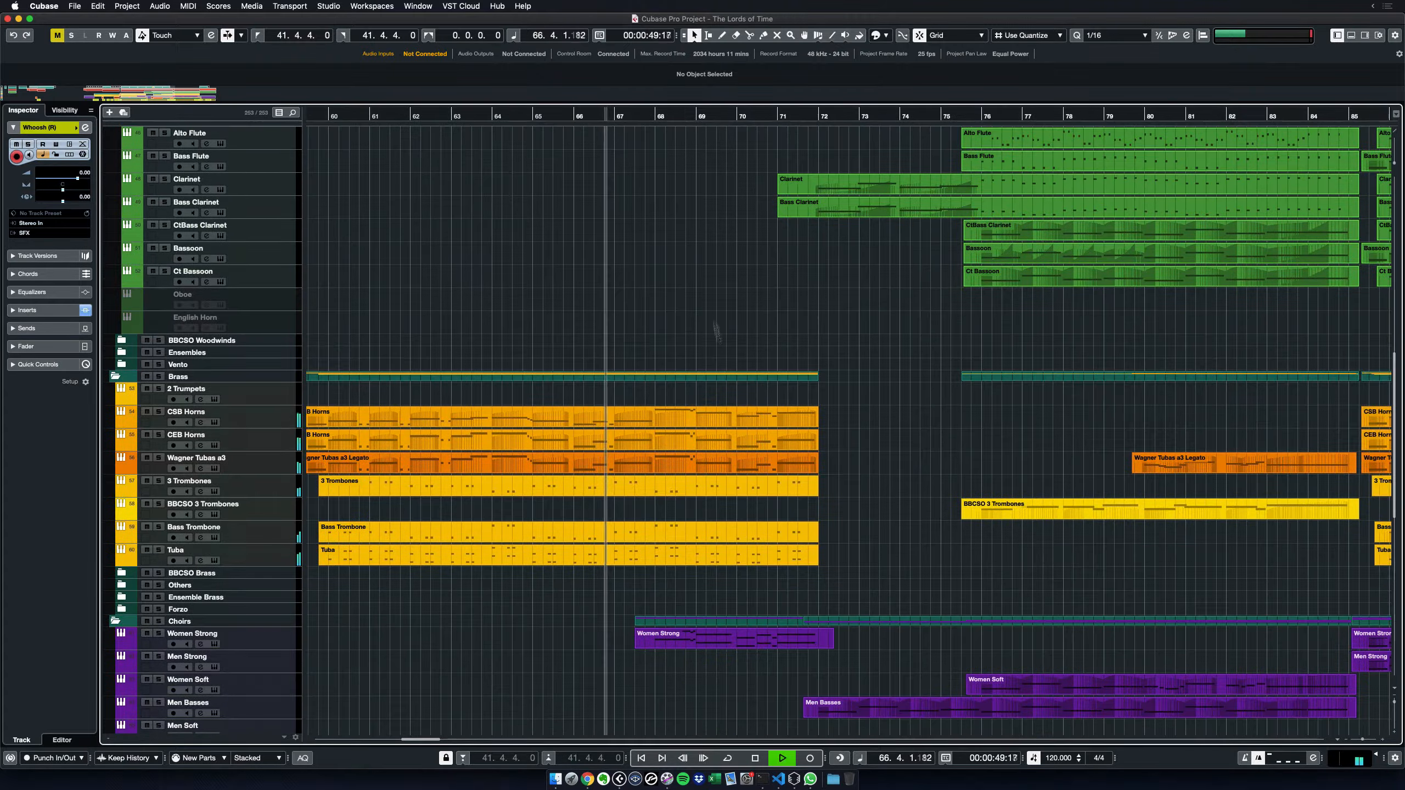
Examine the brass, Women Strong choir and percussion parts as the playback runs from bar 66 to bar 73
{"action": "scroll", "coordinate": [839, 535], "scroll_direction": "down", "scroll_amount": 10}
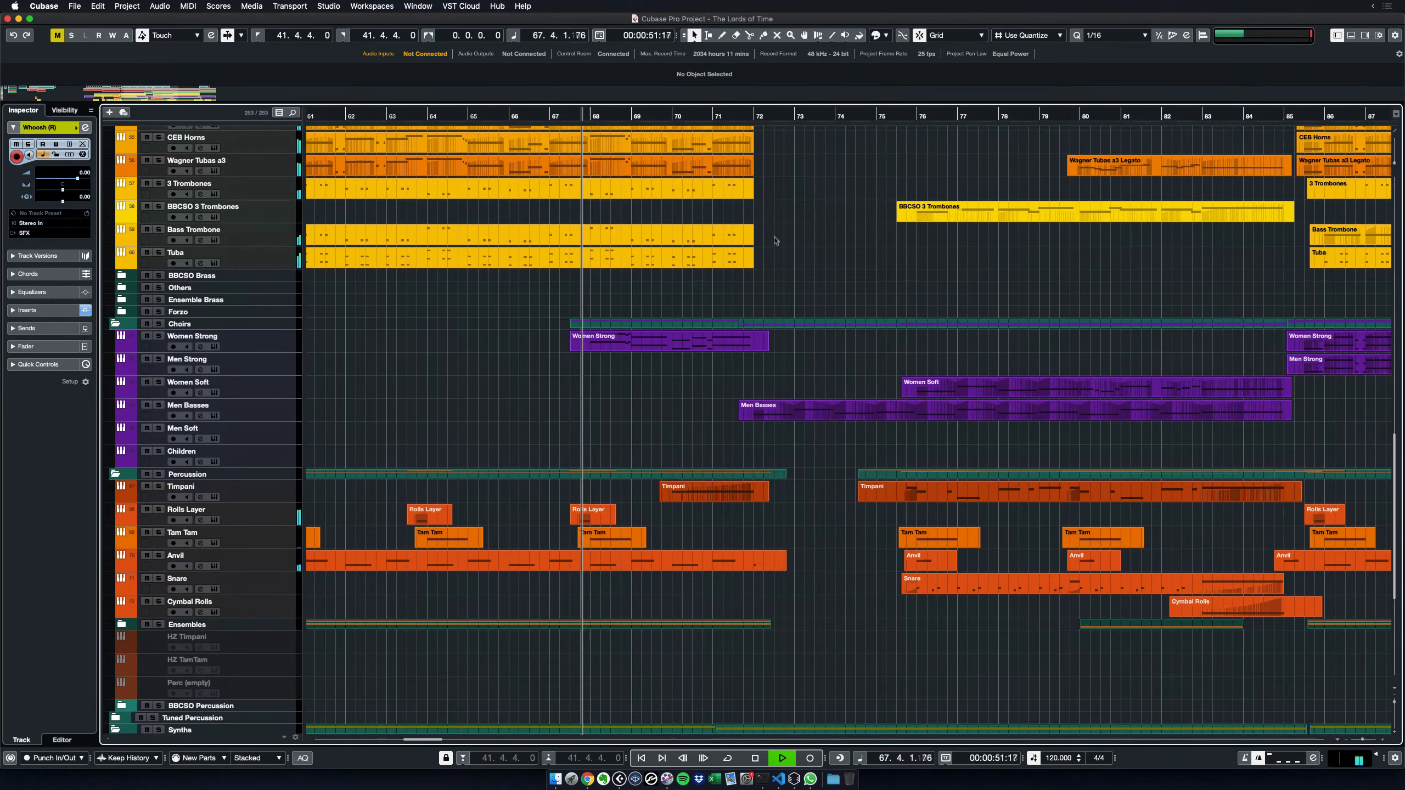
{"action": "scroll", "coordinate": [808, 454], "scroll_direction": "up", "scroll_amount": 3}
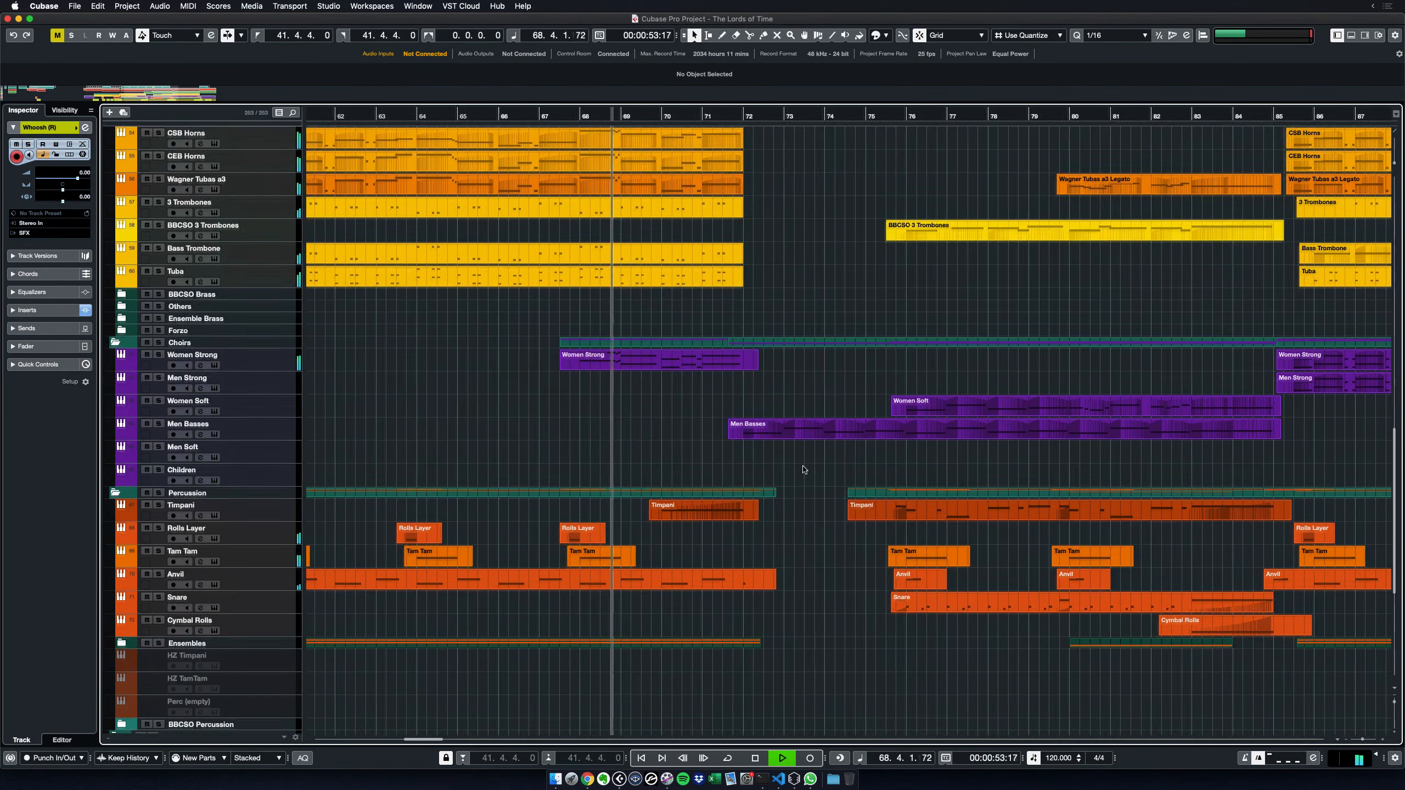
{"action": "scroll", "coordinate": [747, 539], "scroll_direction": "up", "scroll_amount": 4}
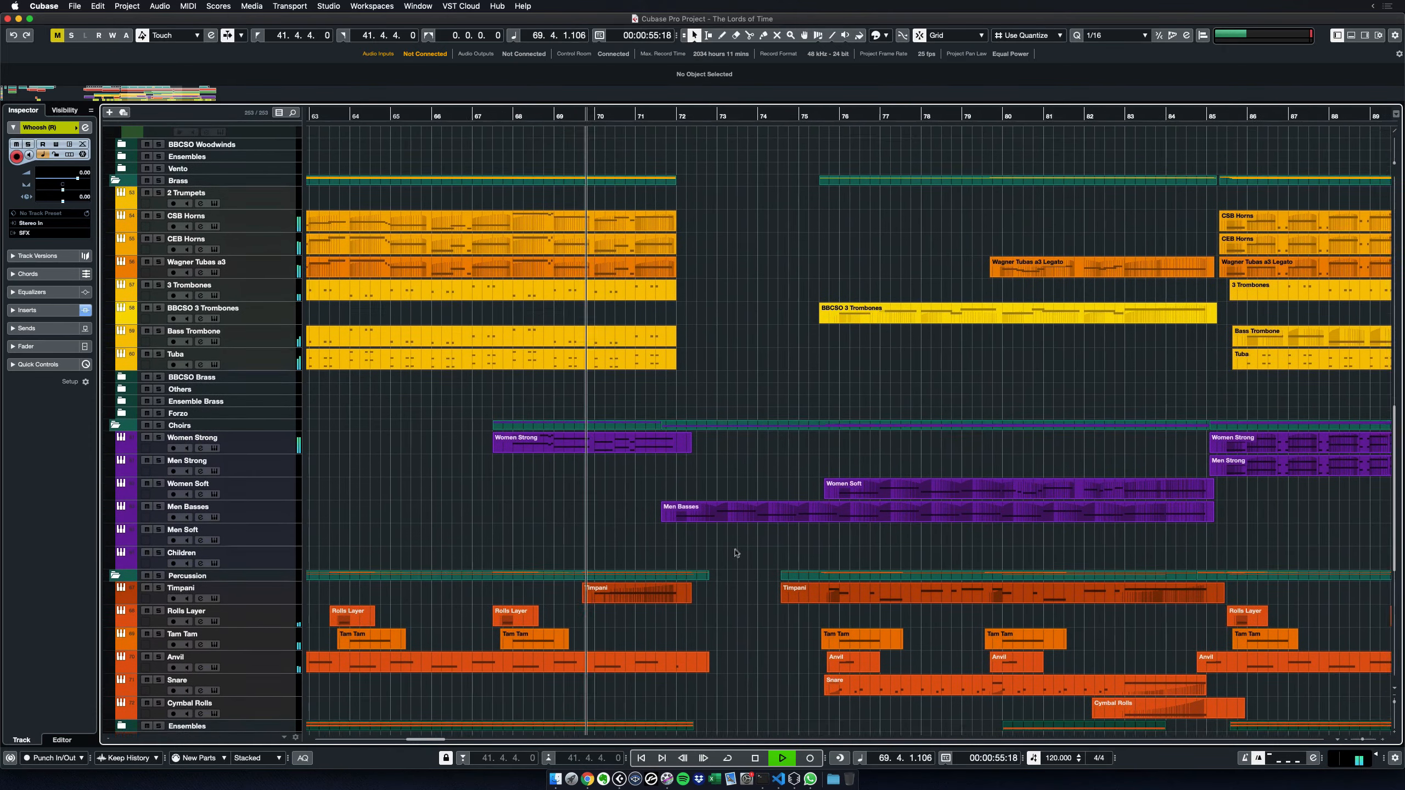
{"action": "scroll", "coordinate": [692, 581], "scroll_direction": "up", "scroll_amount": 1}
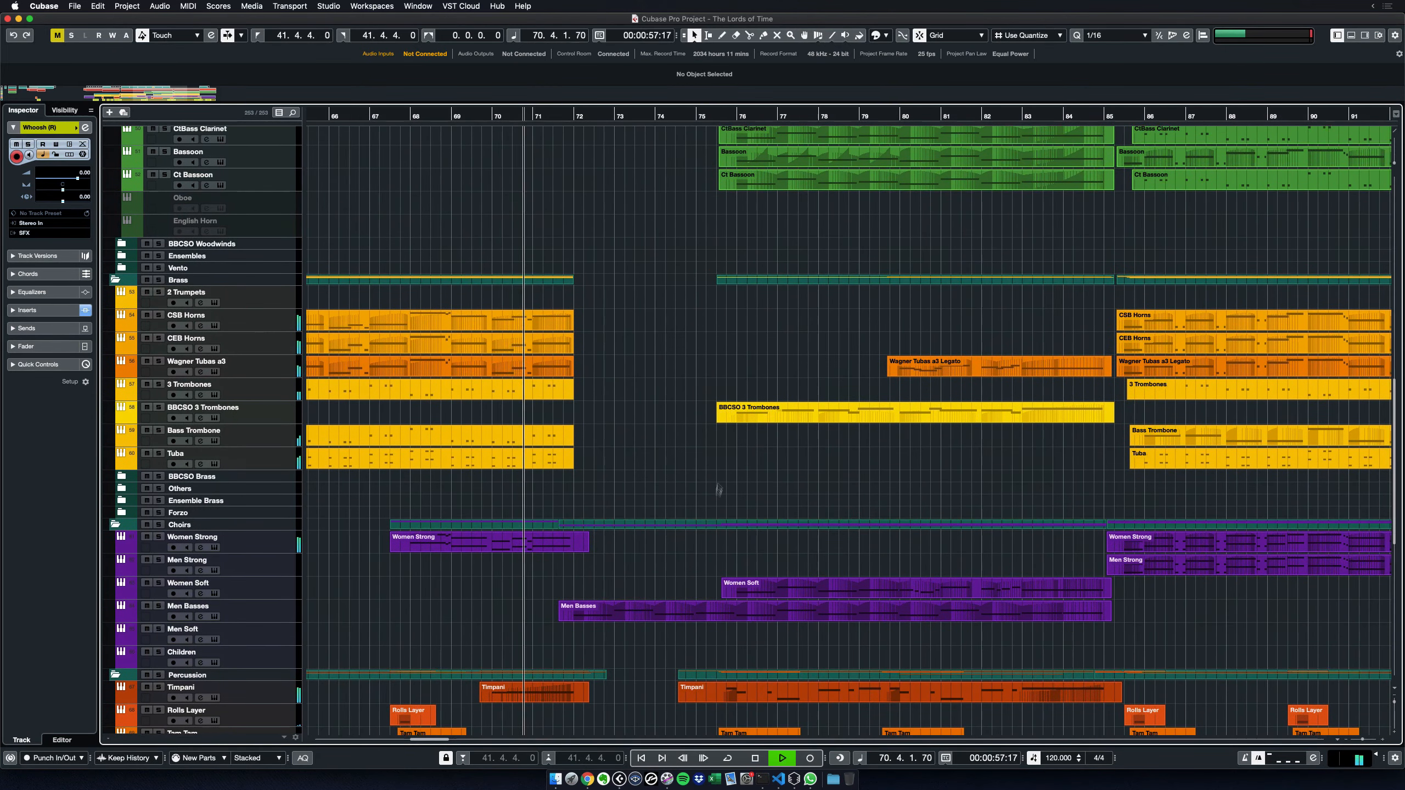
{"action": "scroll", "coordinate": [691, 420], "scroll_direction": "up", "scroll_amount": 3}
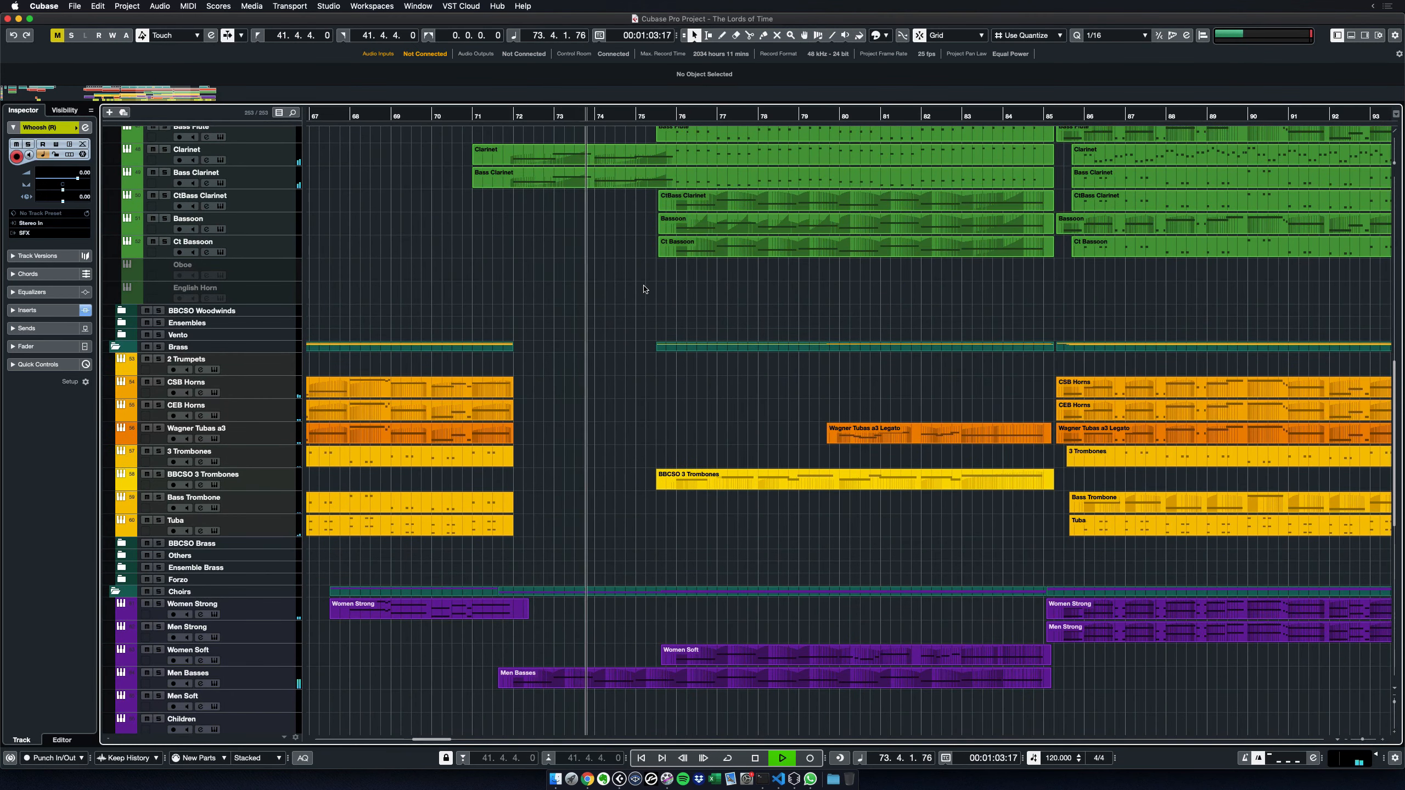
Follow the woodwind, string and brass parts as the playback runs from bar 73 to bar 84
{"action": "scroll", "coordinate": [640, 301], "scroll_direction": "up", "scroll_amount": 9}
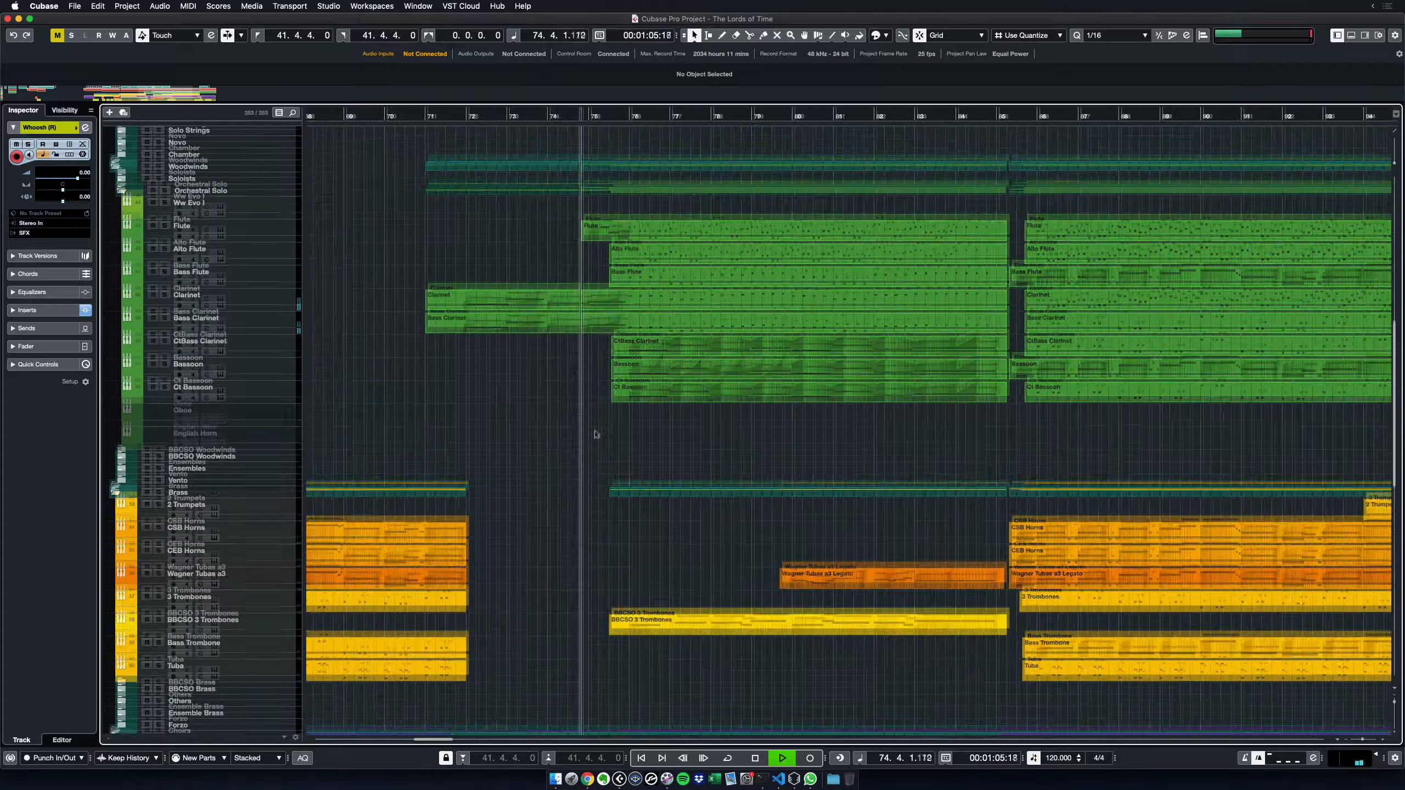
{"action": "scroll", "coordinate": [560, 508], "scroll_direction": "up", "scroll_amount": 1}
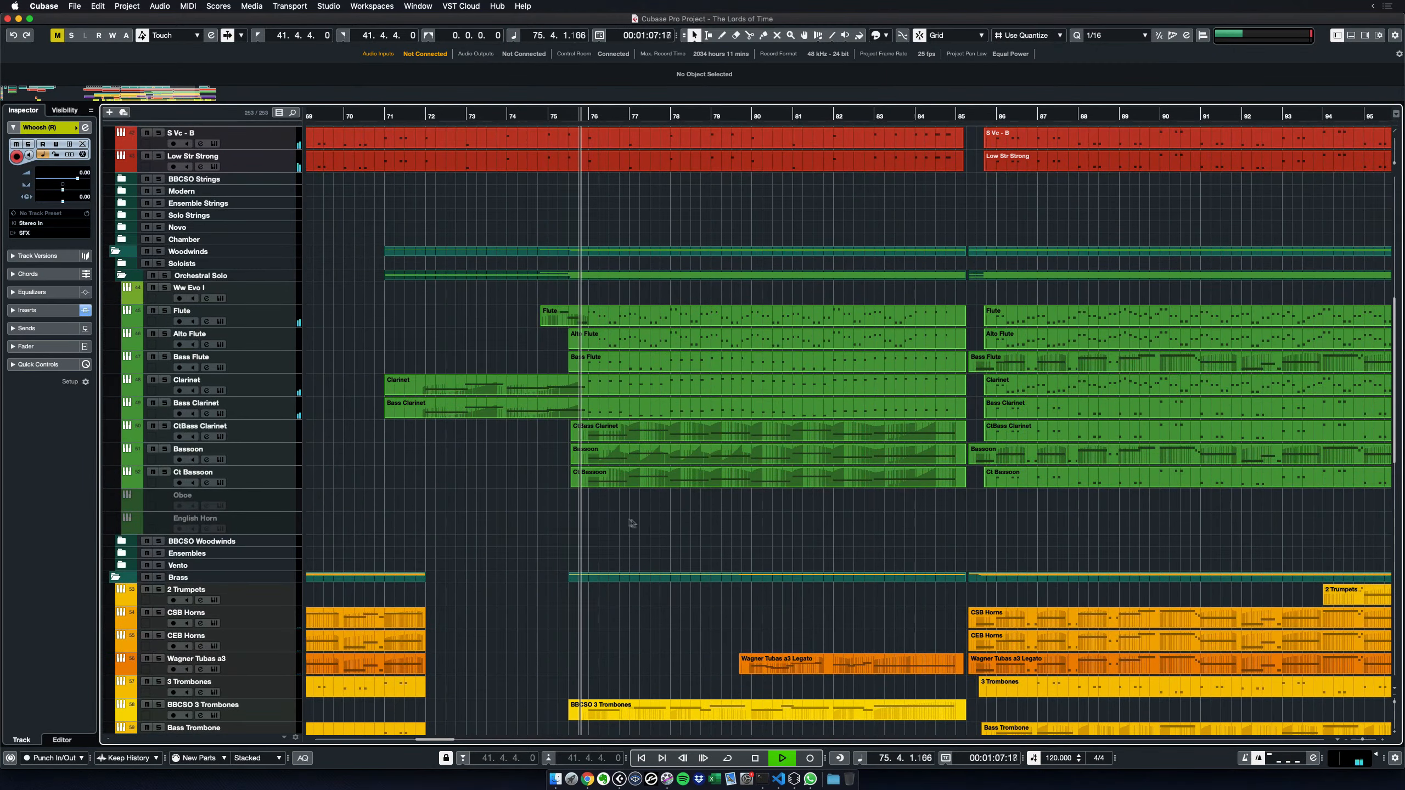
{"action": "scroll", "coordinate": [698, 310], "scroll_direction": "up", "scroll_amount": 7}
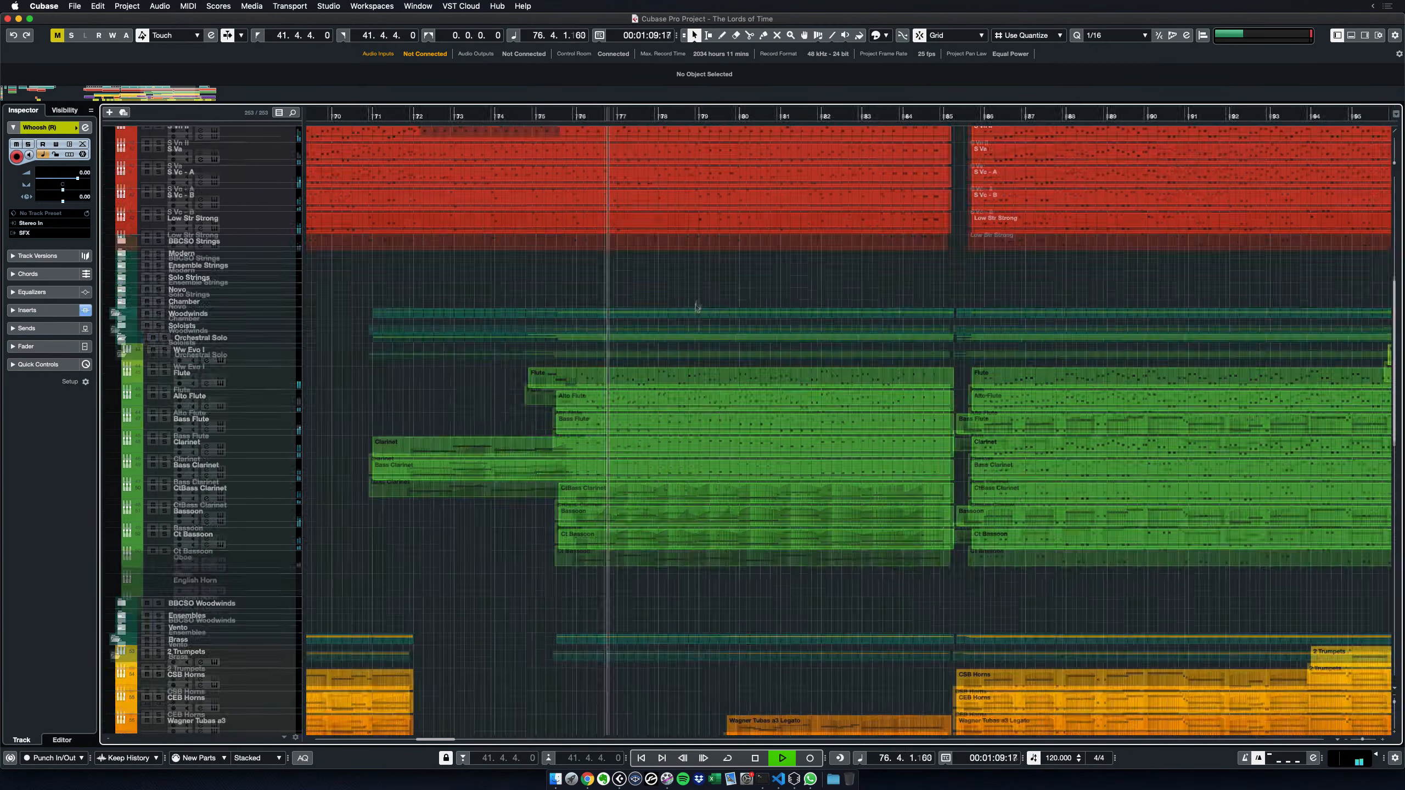
{"action": "scroll", "coordinate": [681, 392], "scroll_direction": "down", "scroll_amount": 11}
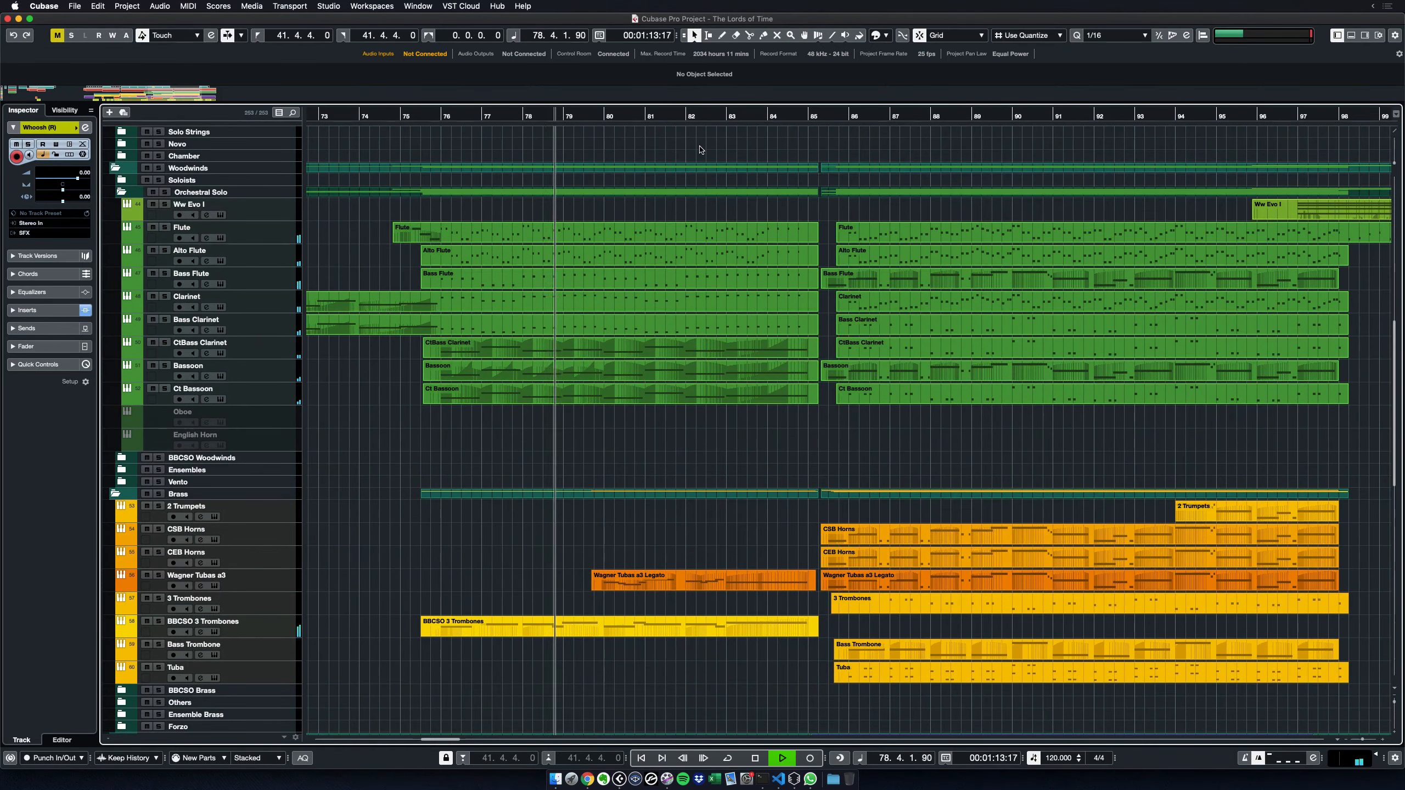
{"action": "scroll", "coordinate": [705, 183], "scroll_direction": "up", "scroll_amount": 3}
{"action": "scroll", "coordinate": [713, 222], "scroll_direction": "up", "scroll_amount": 6}
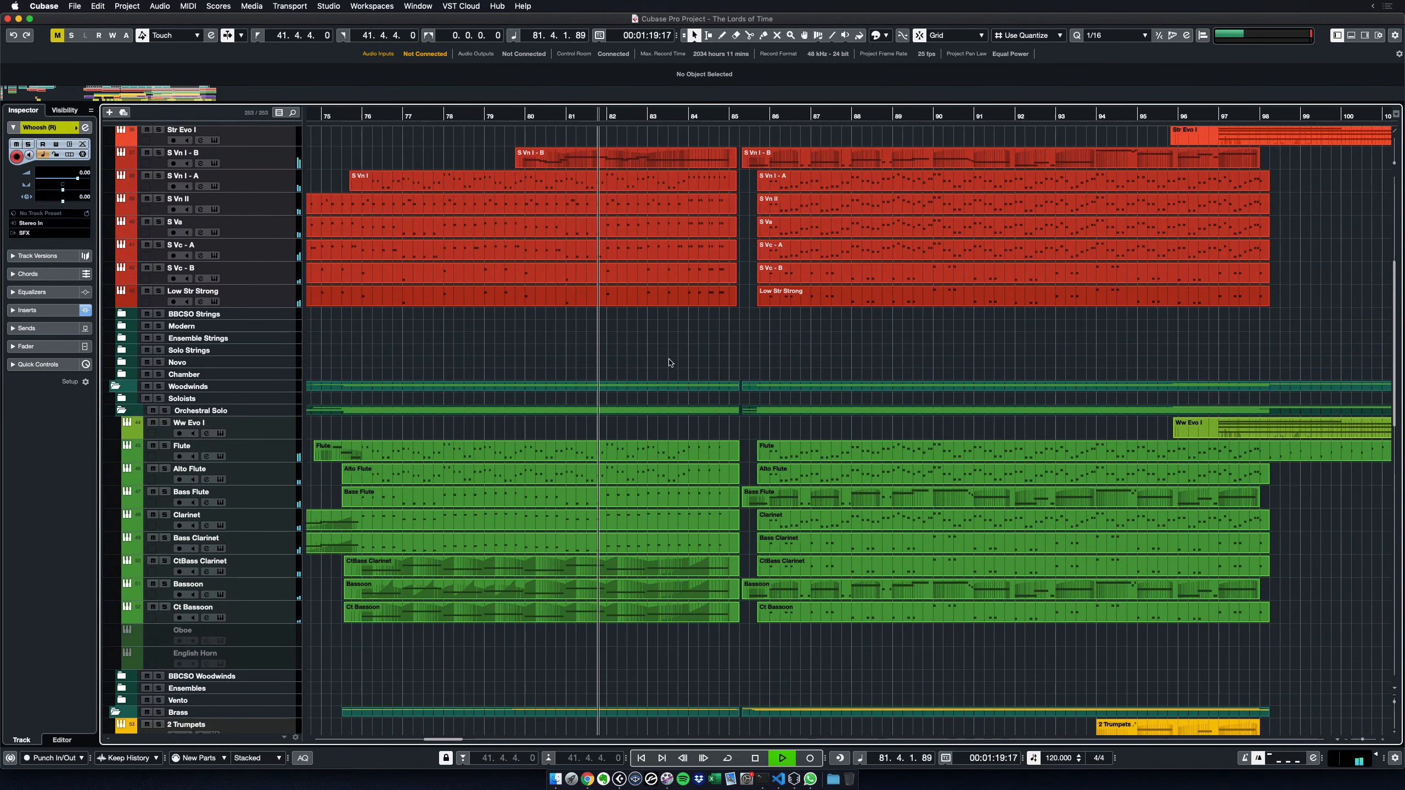
{"action": "scroll", "coordinate": [669, 373], "scroll_direction": "down", "scroll_amount": 9}
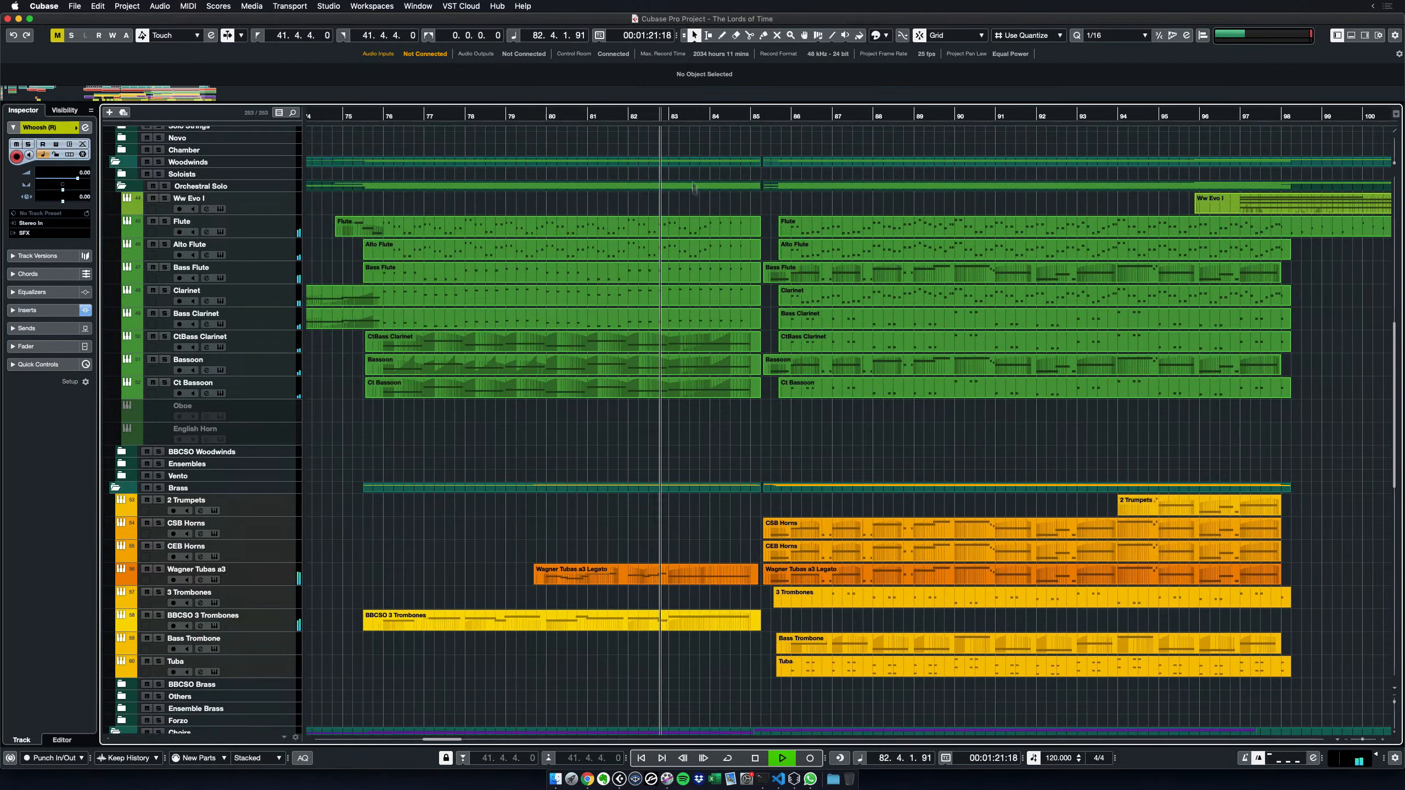
{"action": "scroll", "coordinate": [719, 432], "scroll_direction": "down", "scroll_amount": 5}
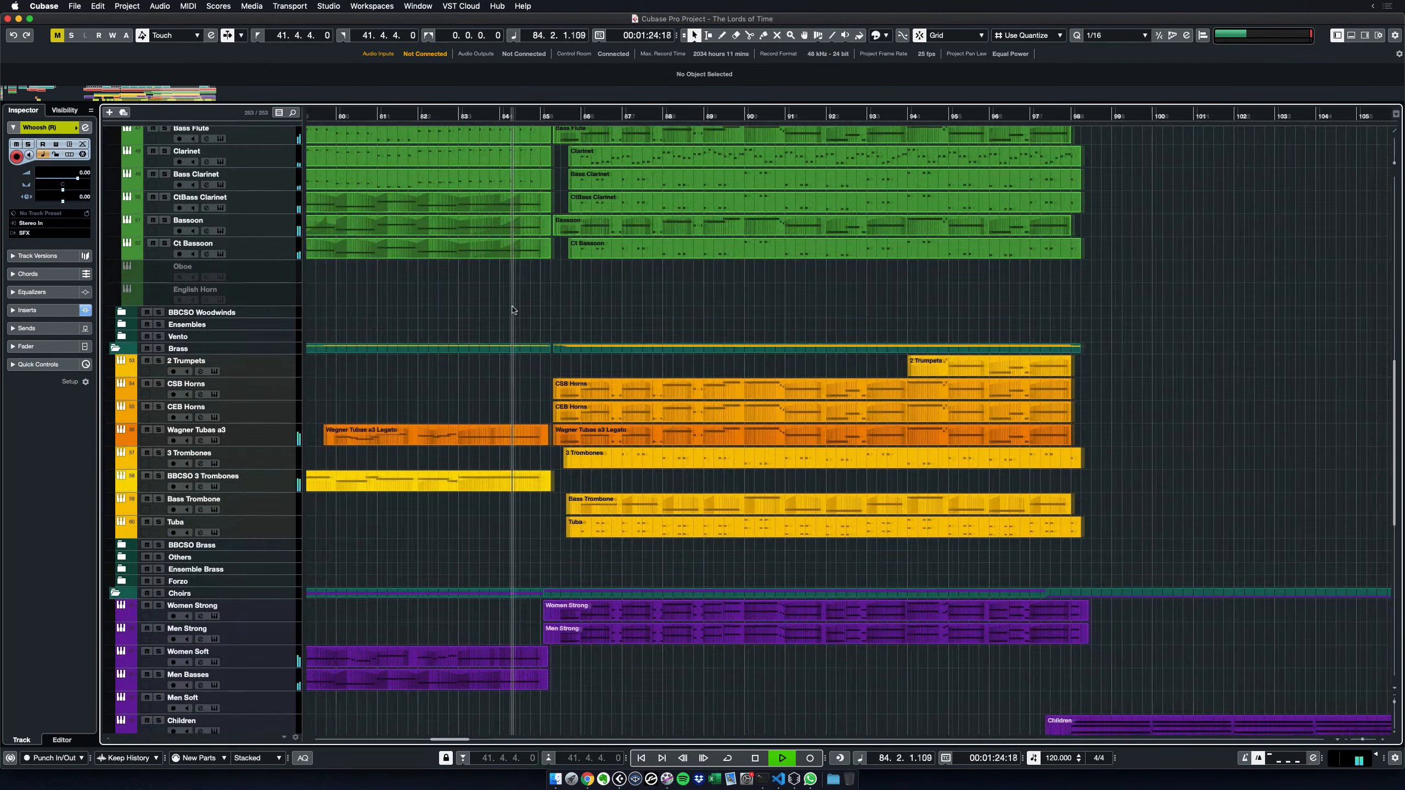
Examine the climax section across brass, woodwinds, strings and choirs as the playback runs from bar 84 to bar 97
{"action": "left_click_drag", "start_coordinate": [512, 307], "coordinate": [470, 319]}
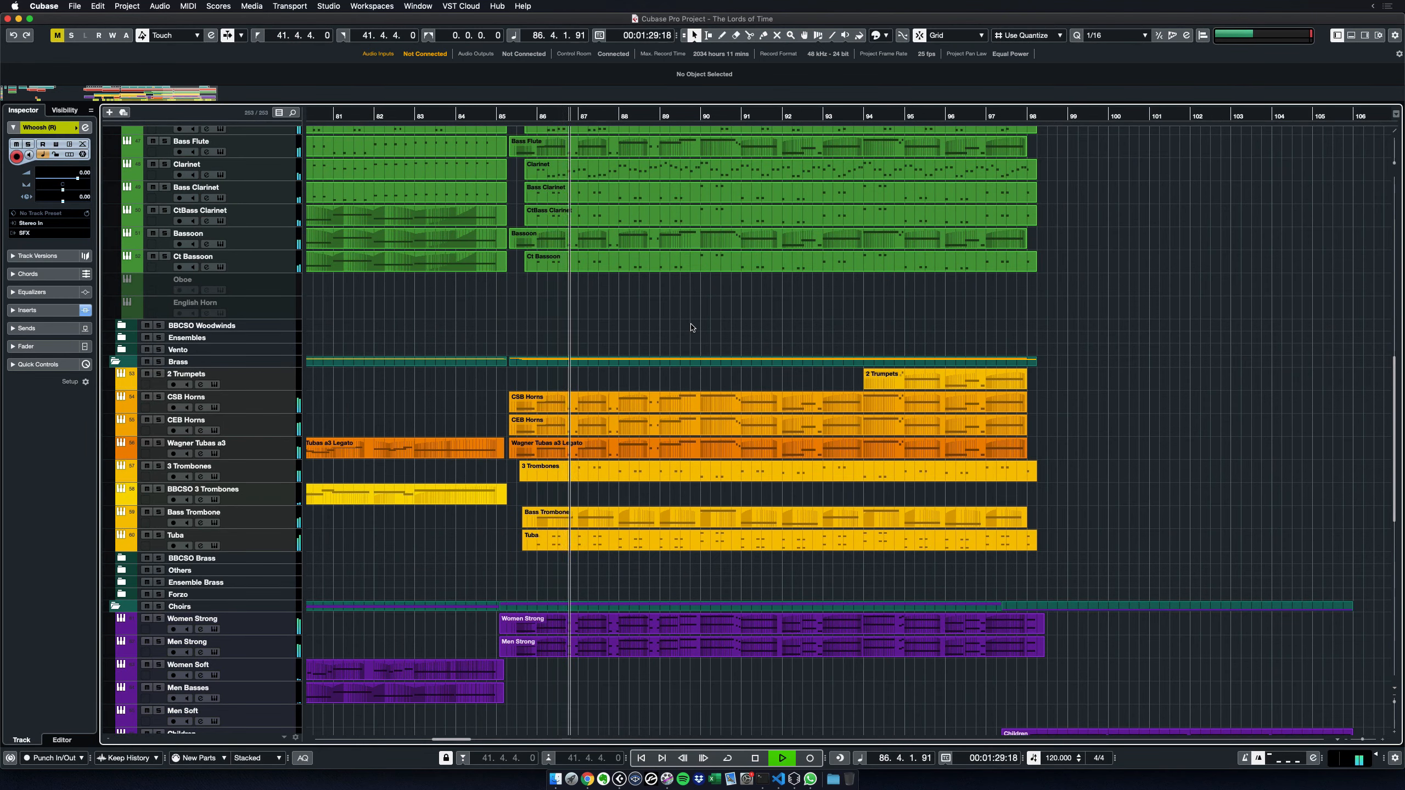
{"action": "left_click_drag", "start_coordinate": [739, 310], "coordinate": [609, 470]}
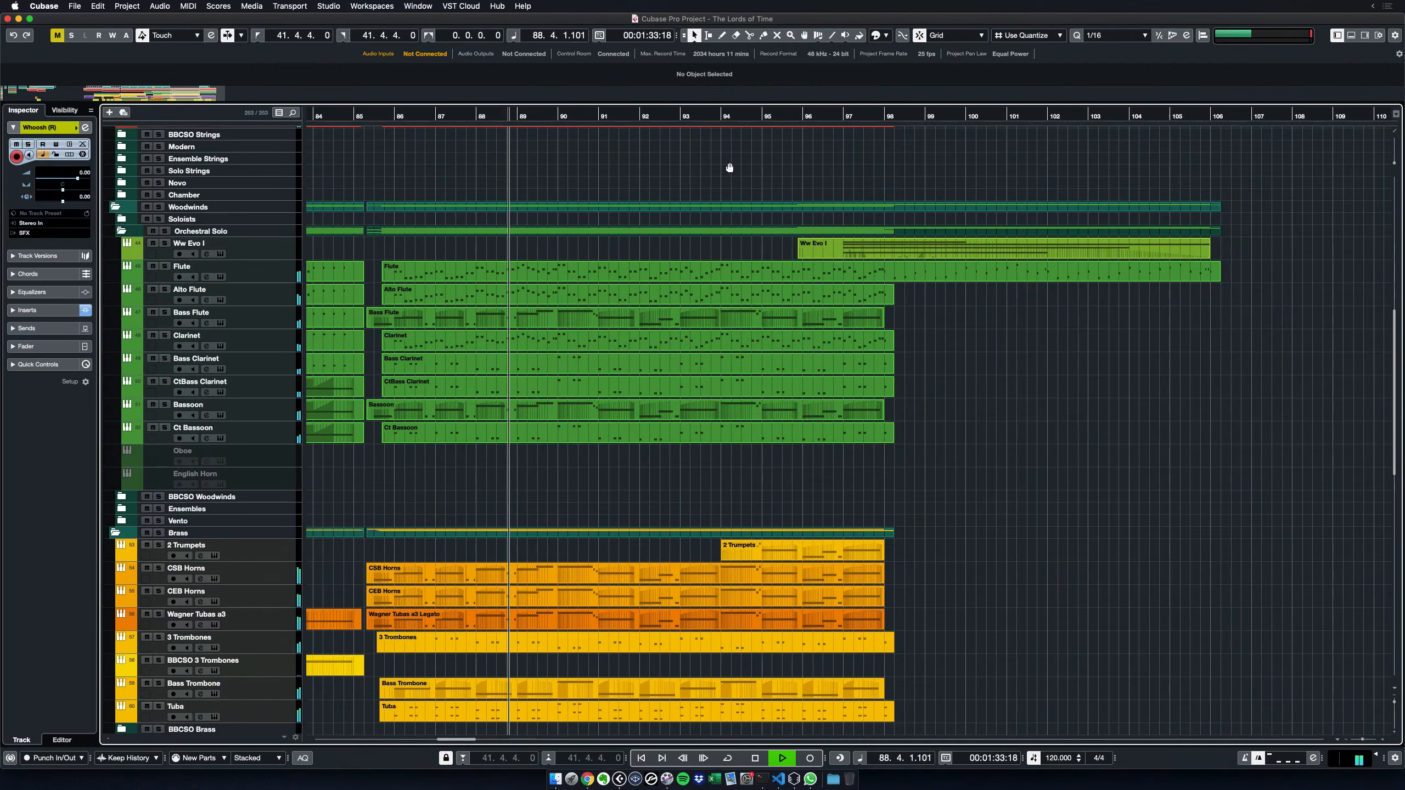
{"action": "left_click_drag", "start_coordinate": [728, 160], "coordinate": [673, 420]}
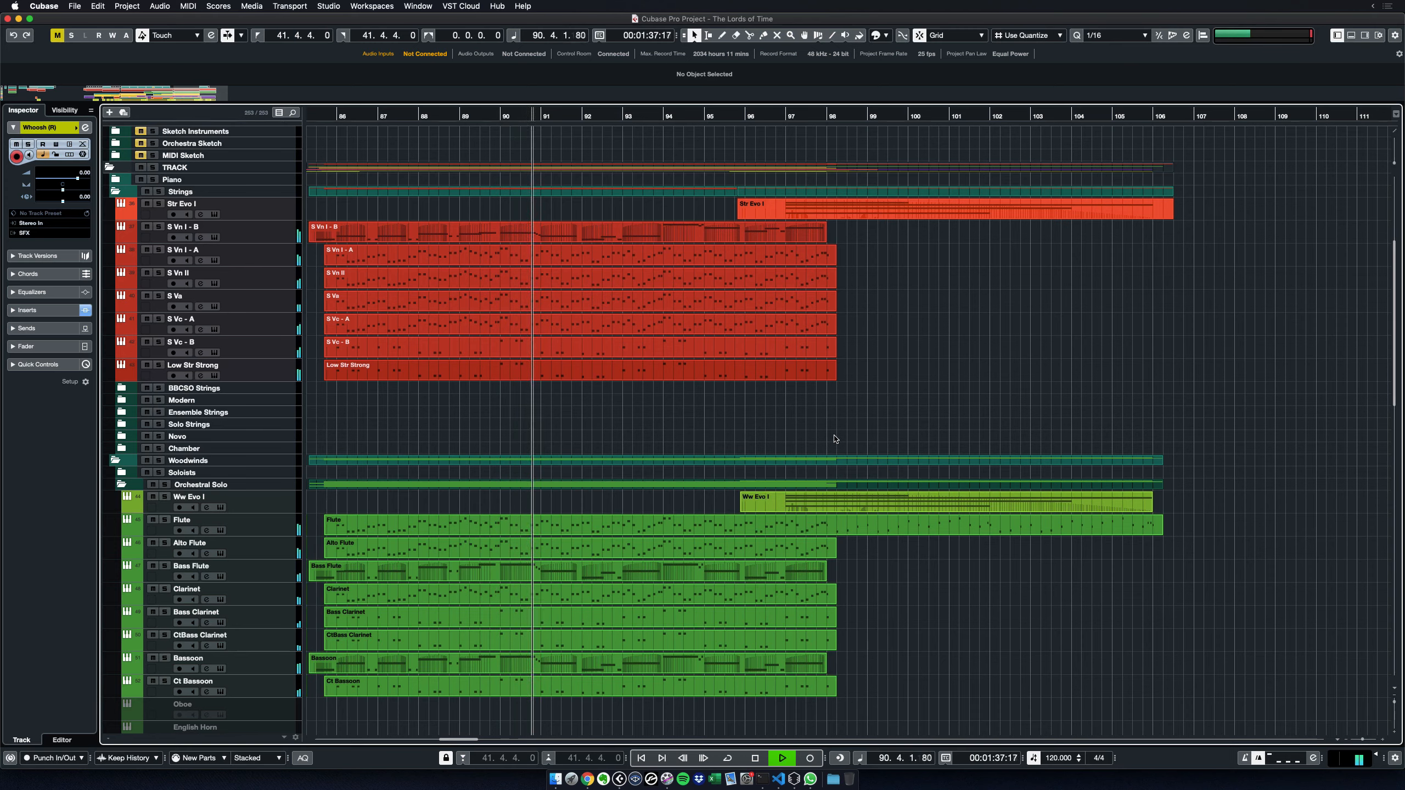
{"action": "left_click_drag", "start_coordinate": [834, 439], "coordinate": [791, 333]}
{"action": "left_click_drag", "start_coordinate": [847, 587], "coordinate": [798, 348]}
{"action": "left_click_drag", "start_coordinate": [834, 615], "coordinate": [677, 404]}
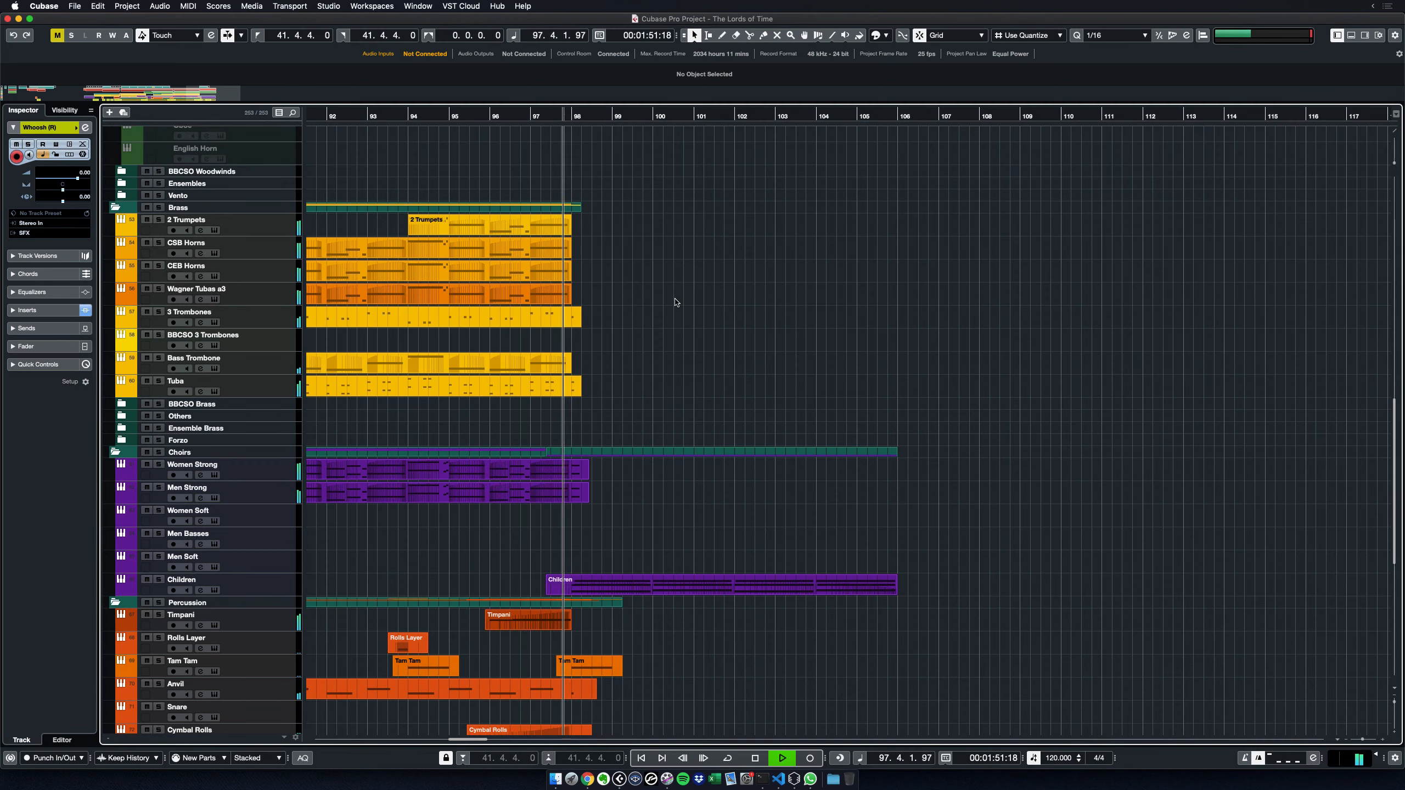
Follow the Flute and Ww Evo I parts through the ending, then stop the full playback in bar 112
{"action": "left_click_drag", "start_coordinate": [676, 302], "coordinate": [675, 318]}
{"action": "scroll", "coordinate": [665, 451], "scroll_direction": "up", "scroll_amount": 8}
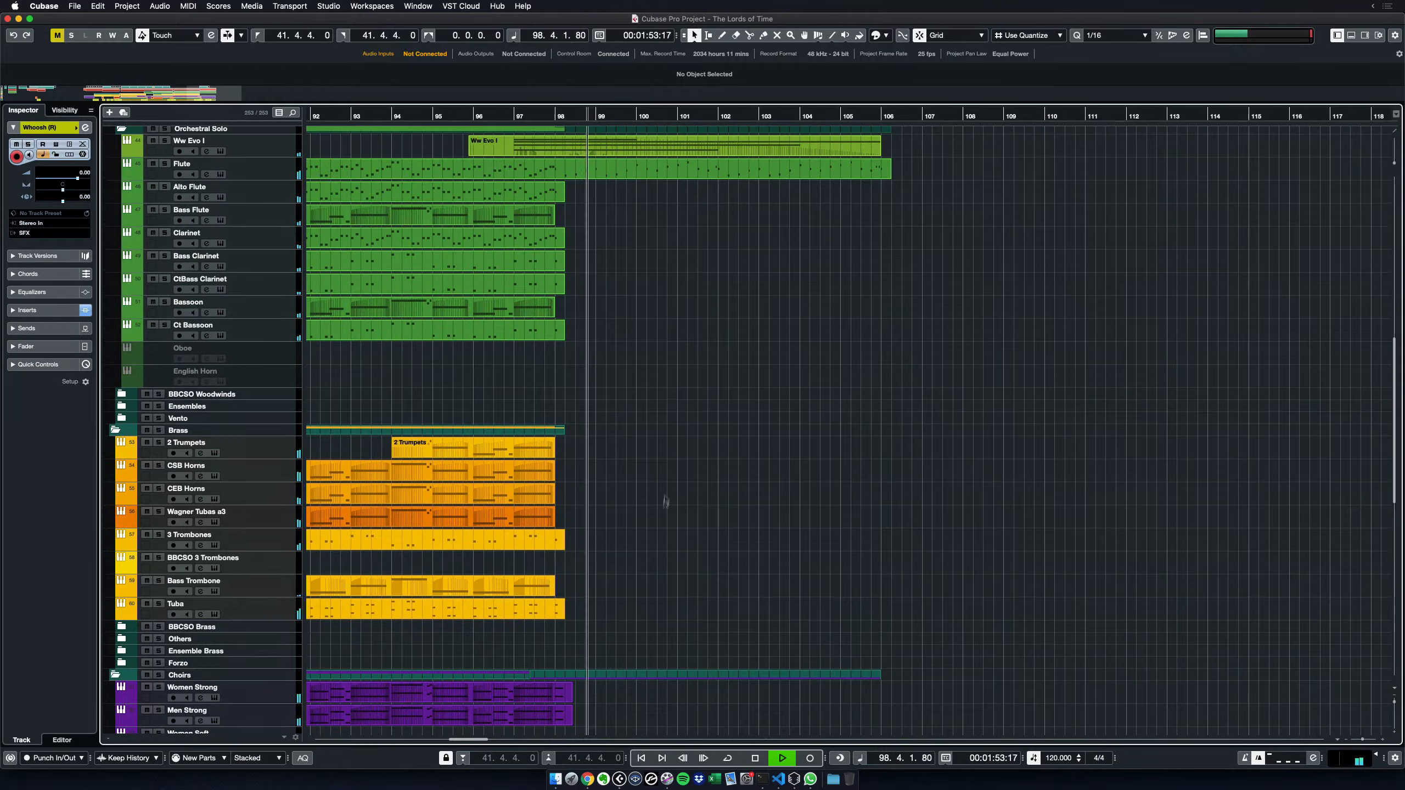
{"action": "scroll", "coordinate": [668, 404], "scroll_direction": "up", "scroll_amount": 5}
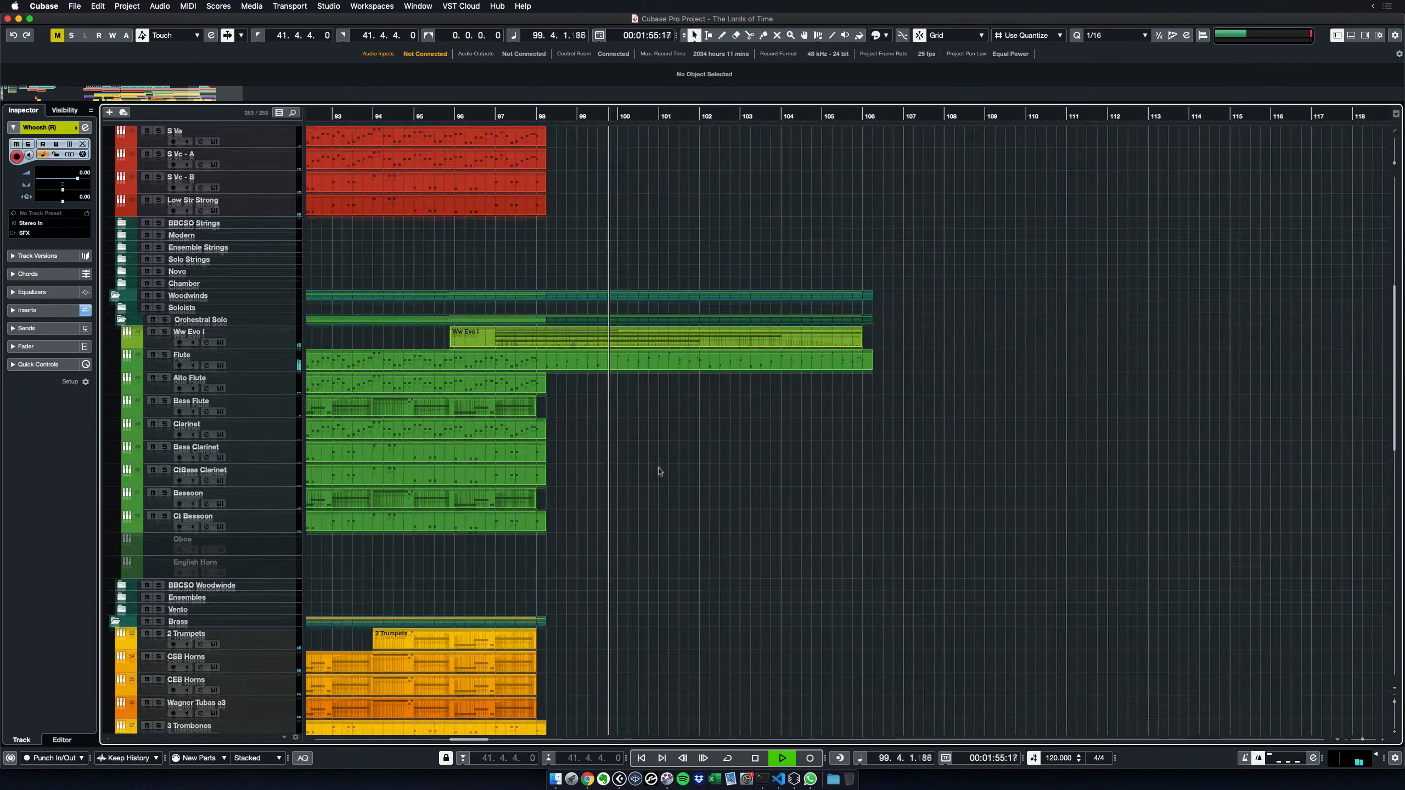
{"action": "scroll", "coordinate": [636, 529], "scroll_direction": "up", "scroll_amount": 2}
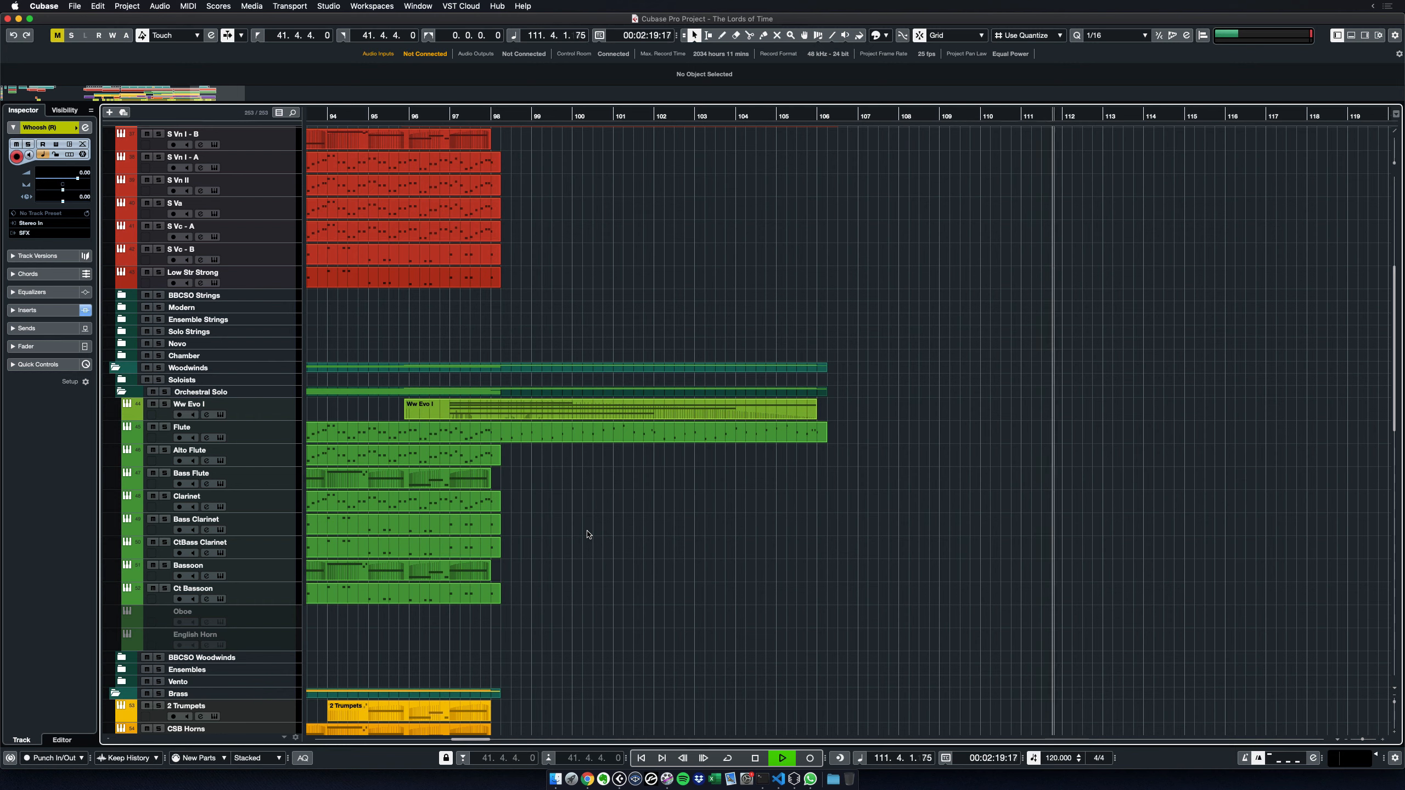
{"action": "key", "text": "space"}
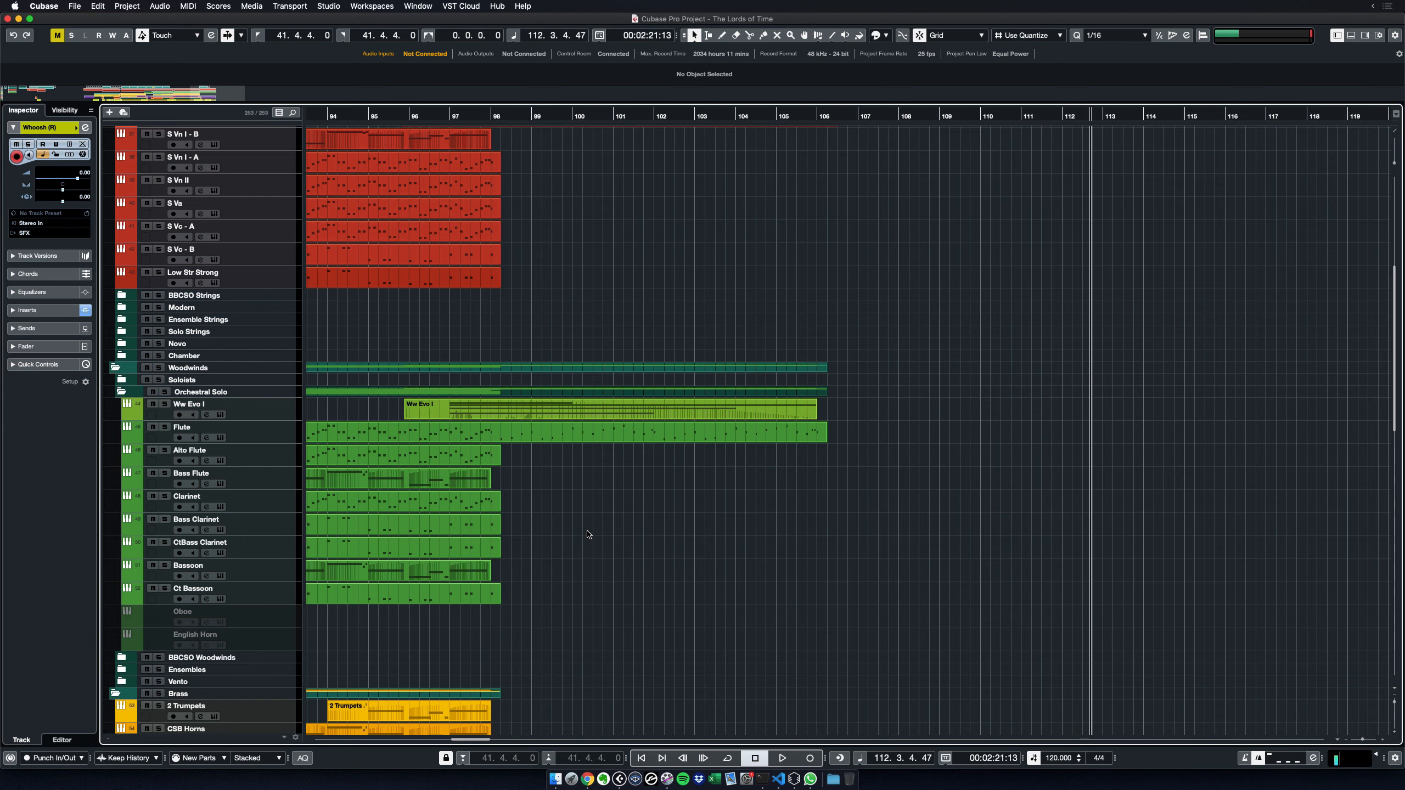